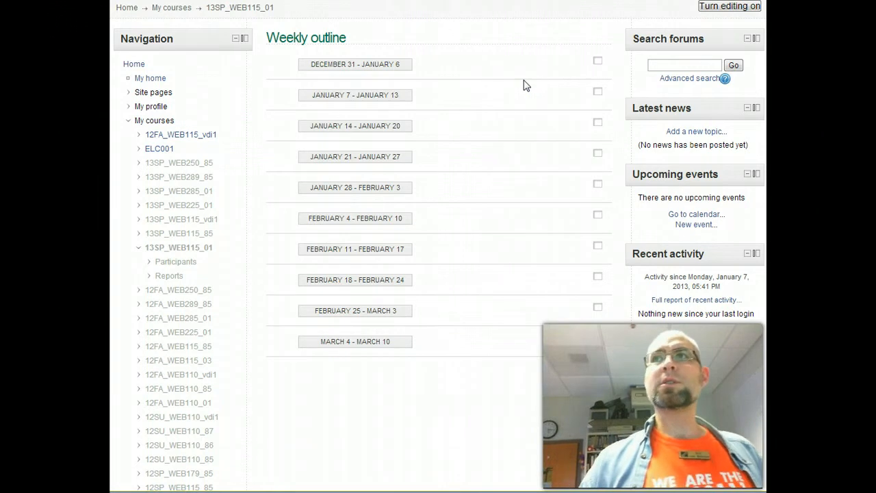
- Turn on course editing and remove the Search forums, Latest news, Upcoming events and Recent activity blocks
left_click(723, 7)
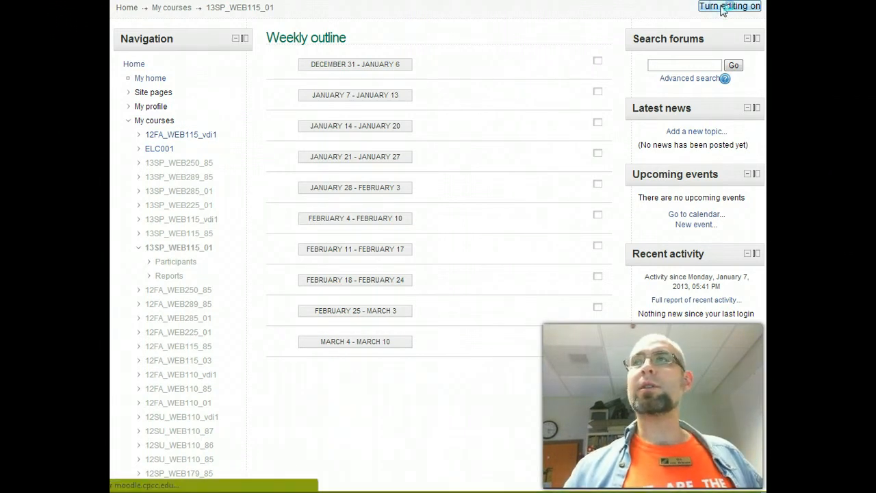
left_click(700, 59)
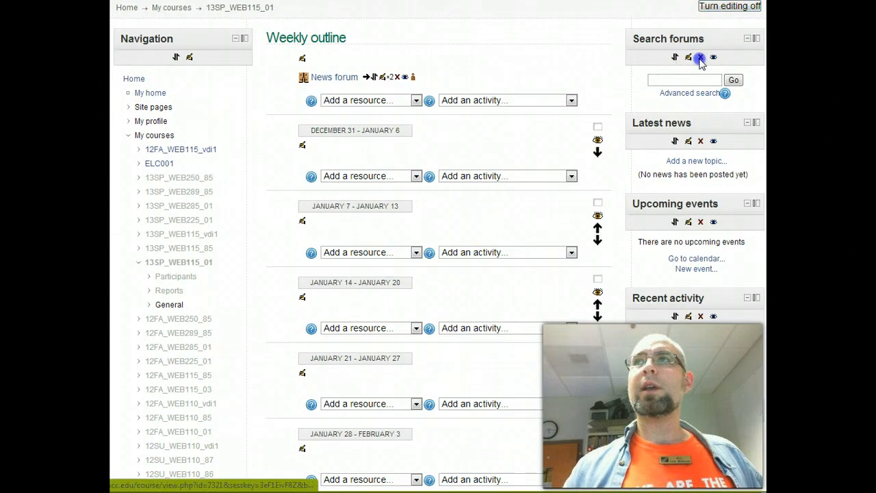
left_click(699, 59)
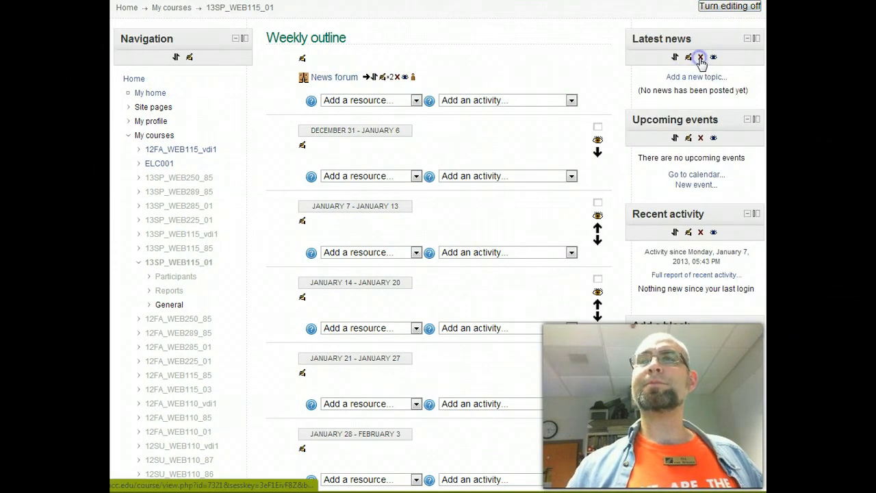
left_click(700, 58)
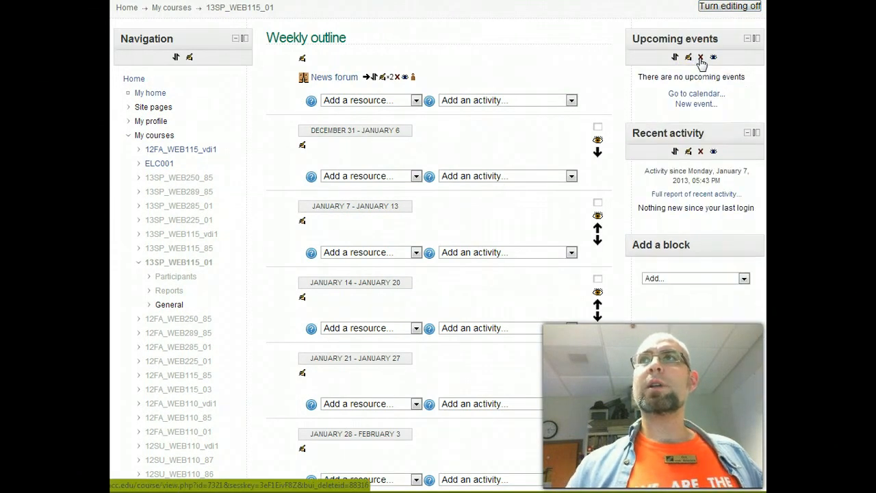
left_click(699, 59)
left_click(701, 60)
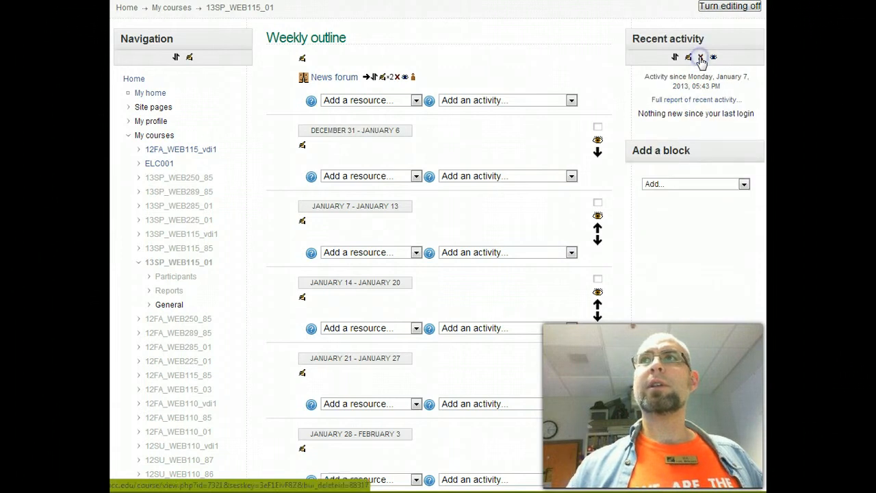
left_click(701, 60)
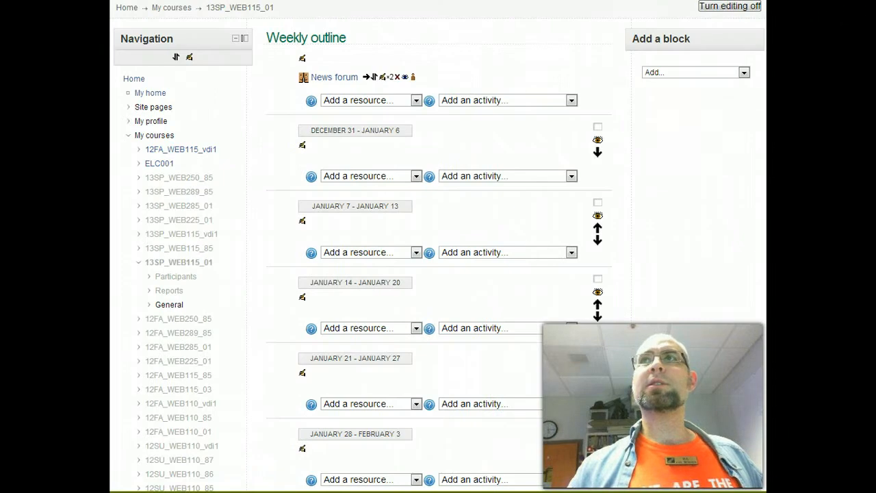
- Collapse the Navigation and Settings blocks on the course page
left_click(235, 40)
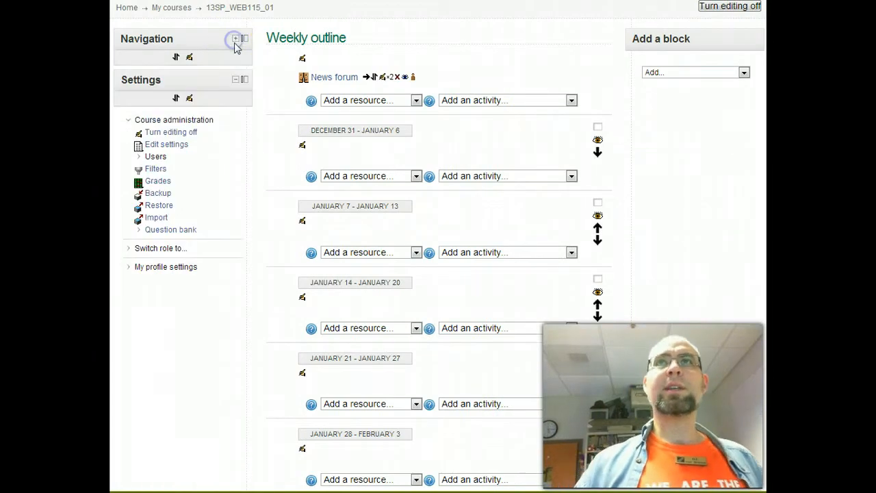
left_click(235, 80)
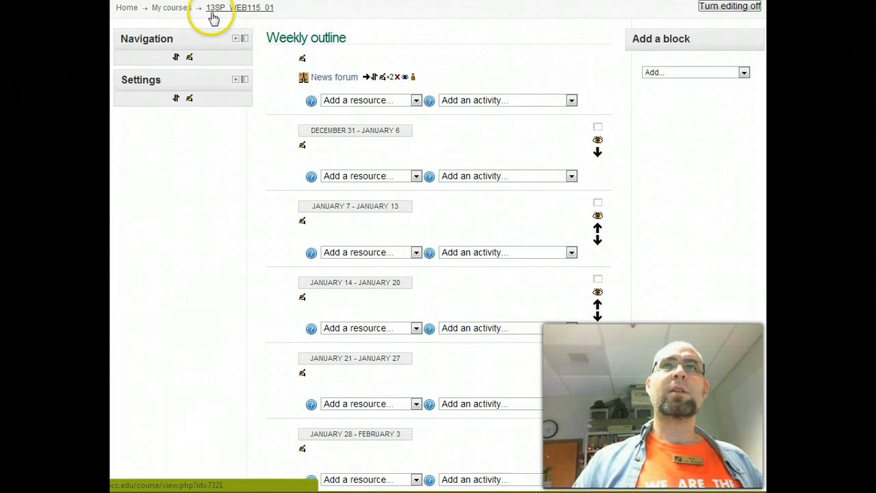
- Switch to the college class schedule site, search for "web 115" and open the Web Markup and Scripting course
left_click(242, 16)
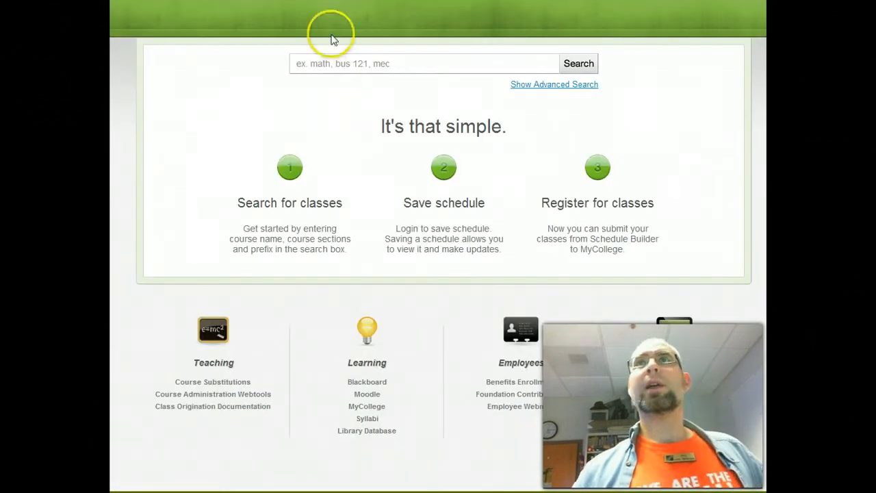
left_click(343, 65)
type("web 115")
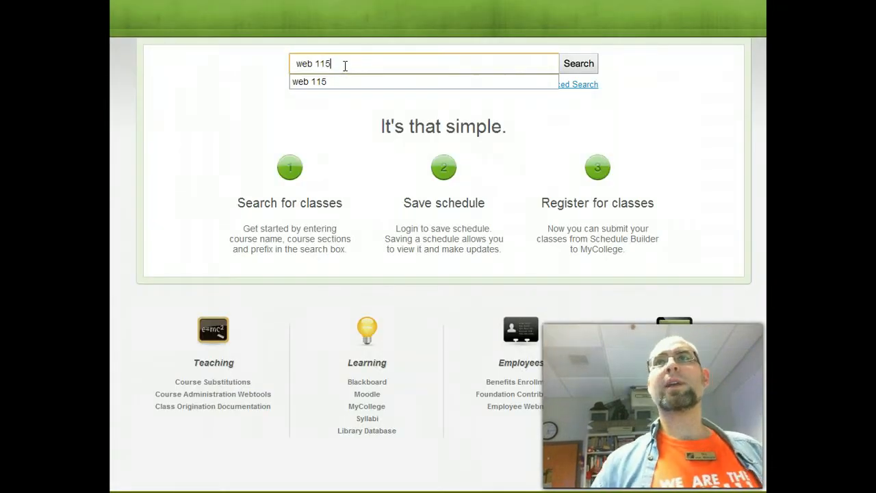
key("Return")
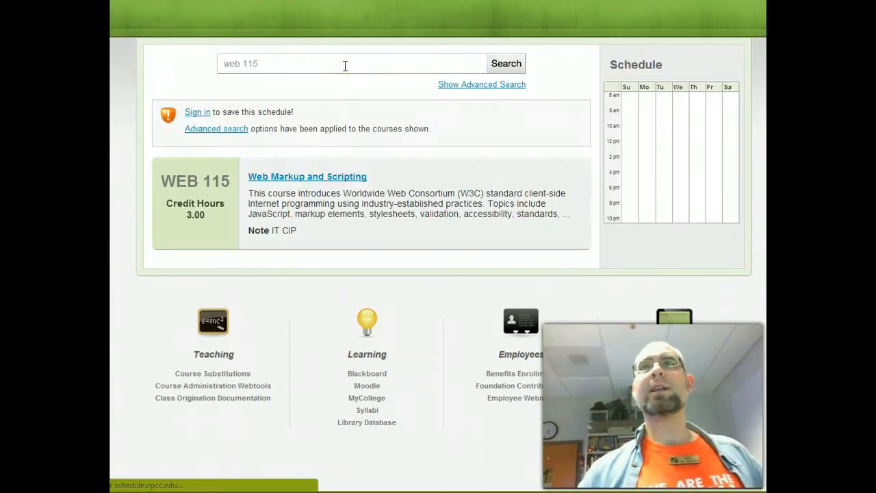
left_click(304, 178)
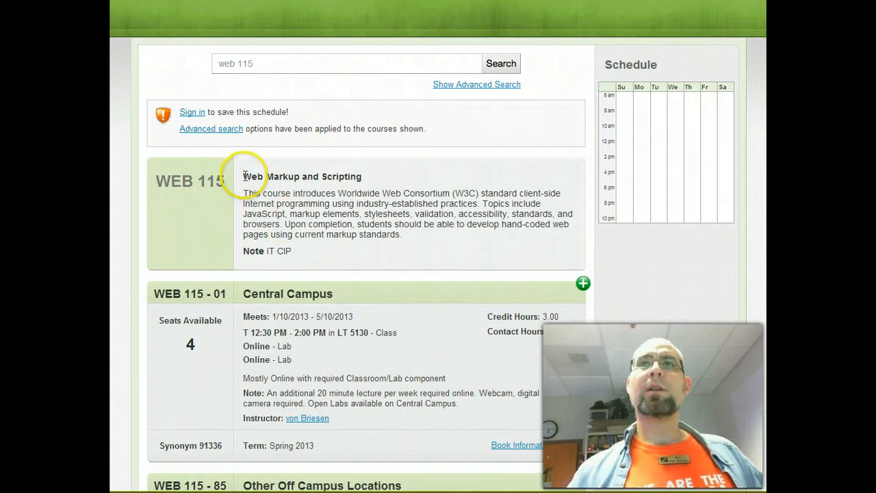
- Copy the WEB 115 course title and full description text from the course listing
left_click(334, 227)
triple_click(334, 226)
right_click(351, 206)
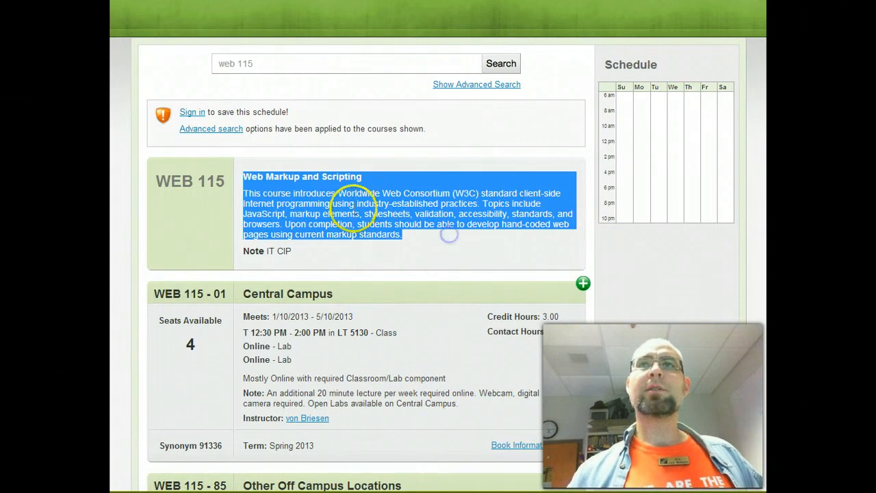
left_click(385, 217)
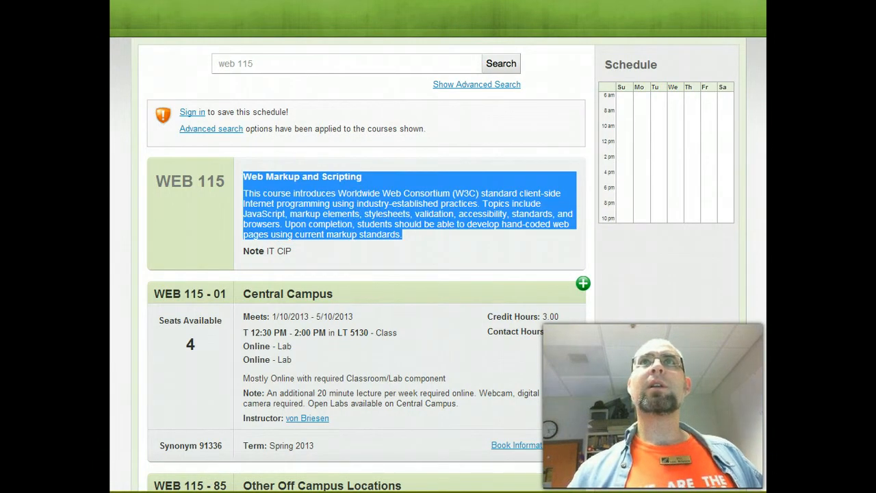
- Switch back to the Moodle course page for 13SP_WEB115_01
key("ctrl+Tab")
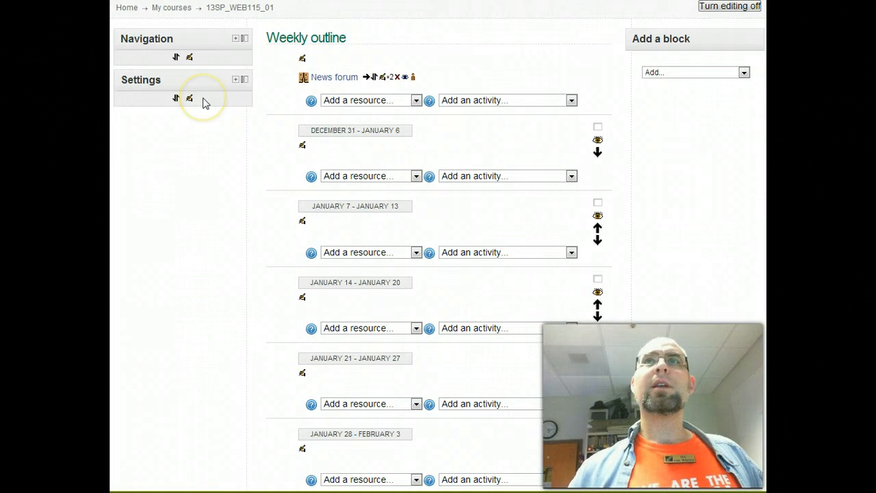
left_click(234, 52)
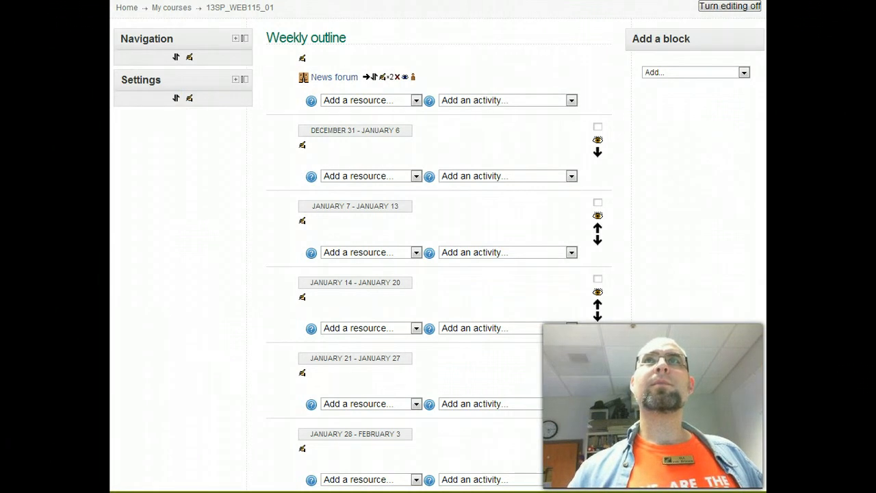
key("ctrl+shift+Tab")
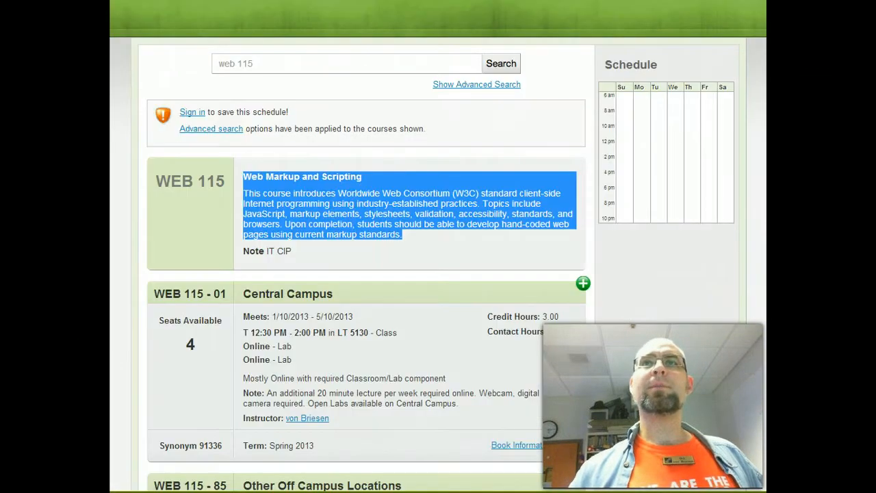
key("ctrl+Tab")
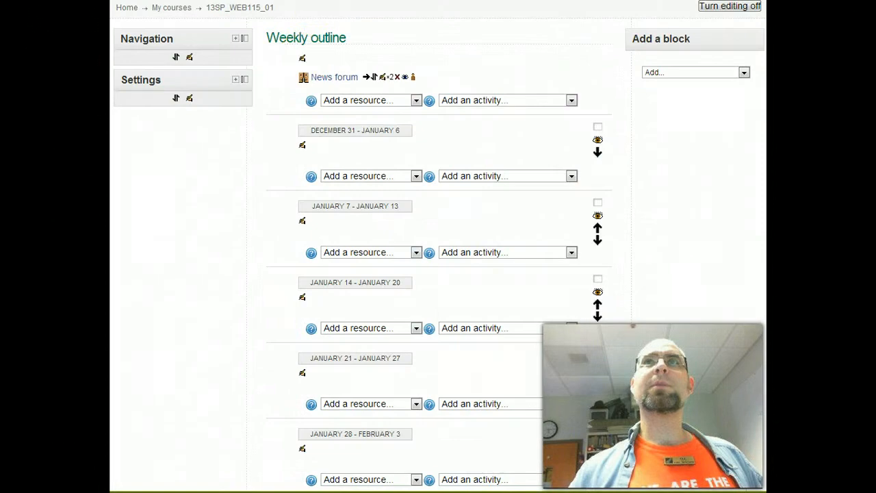
- Edit the course's General section, disabling the default section name and naming it "WEB Markup & Scripting"
left_click(302, 57)
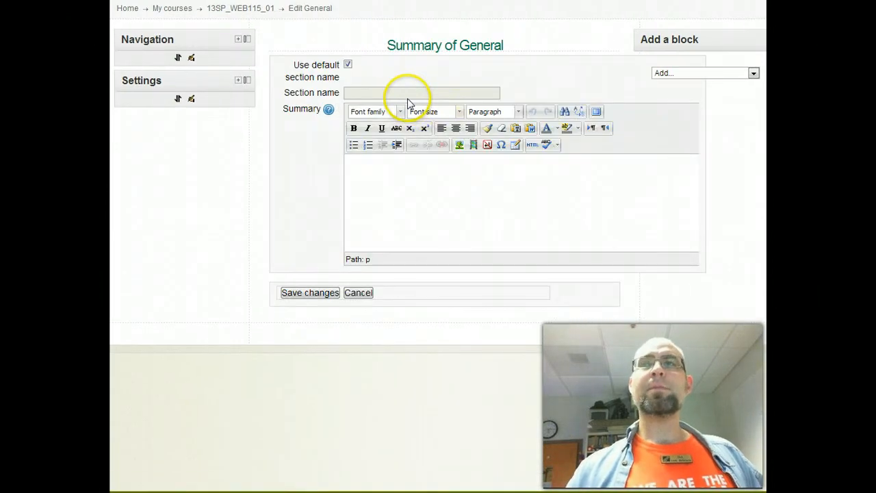
left_click(347, 64)
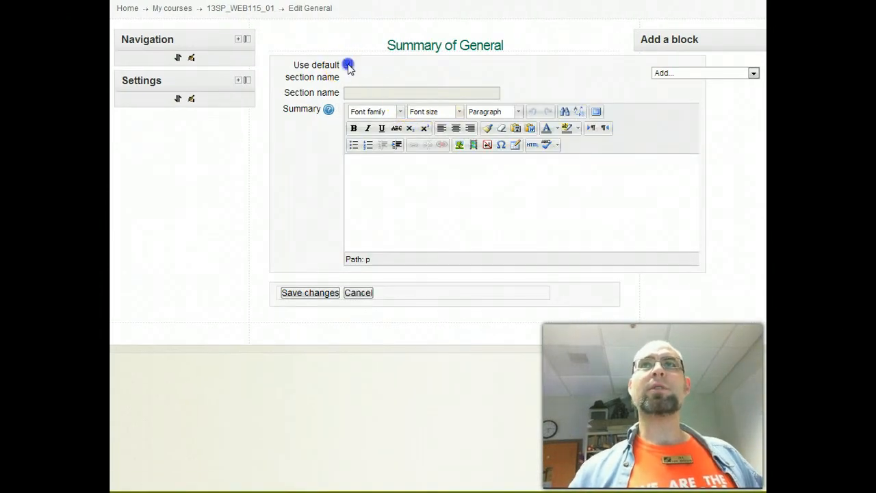
left_click(355, 92)
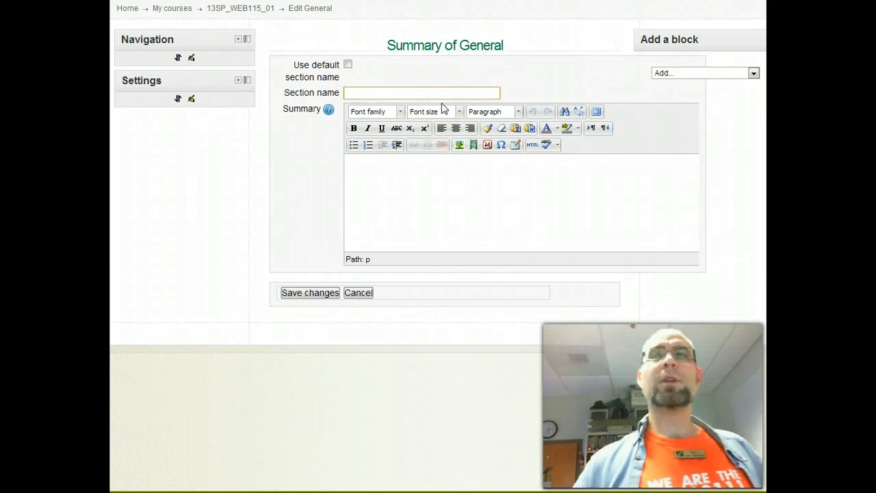
type("WE")
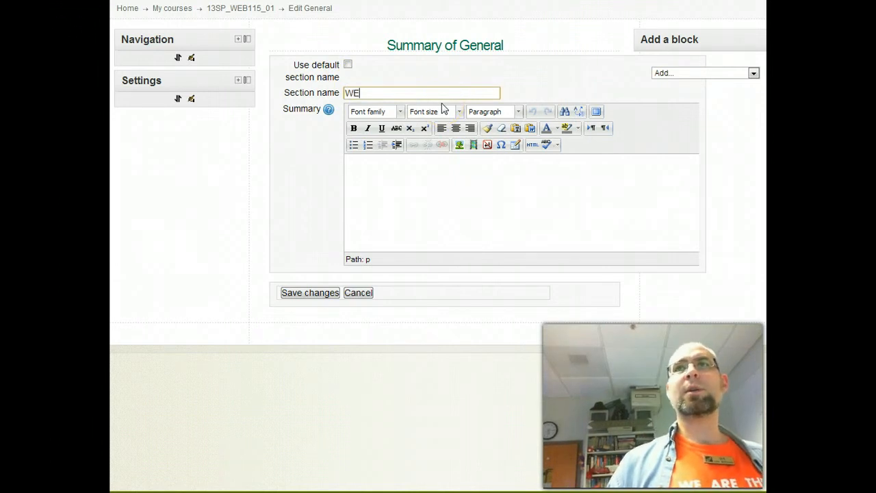
type("B ")
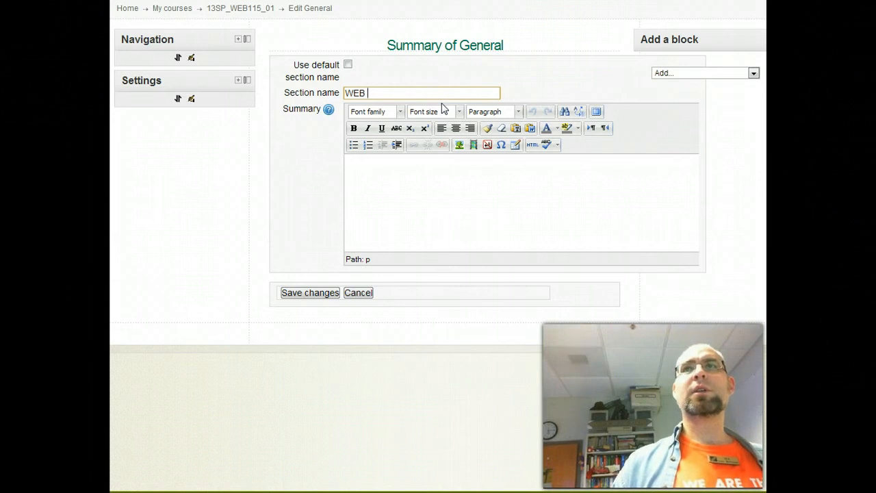
type("Mar")
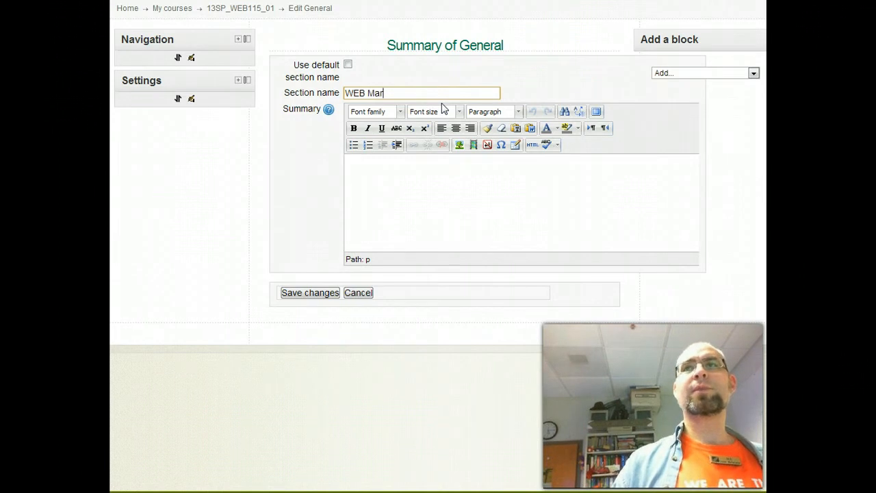
type("kup and")
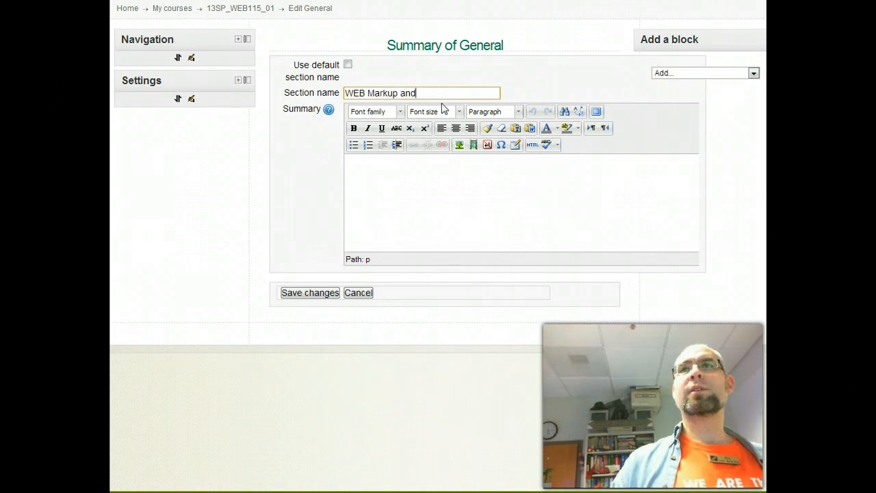
key("BackSpace")
key("BackSpace")
key("BackSpace")
type("& Scripting")
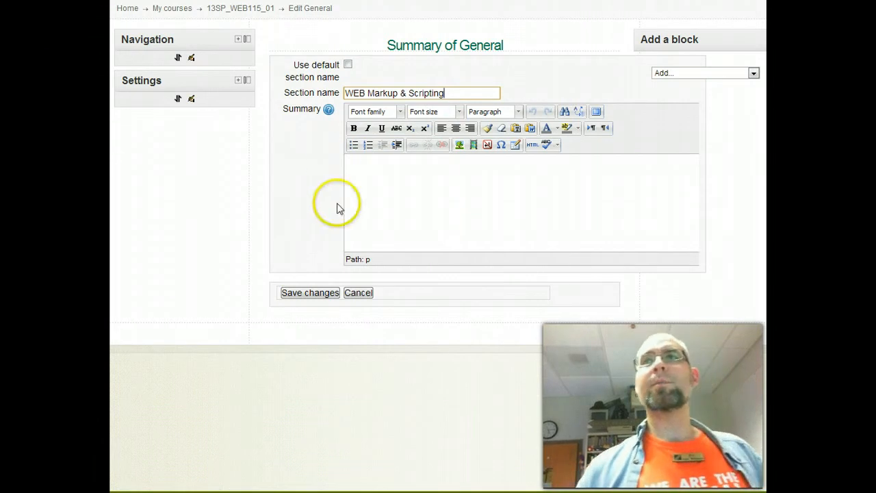
- Enter "test" as the section summary and save the changes
left_click(383, 177)
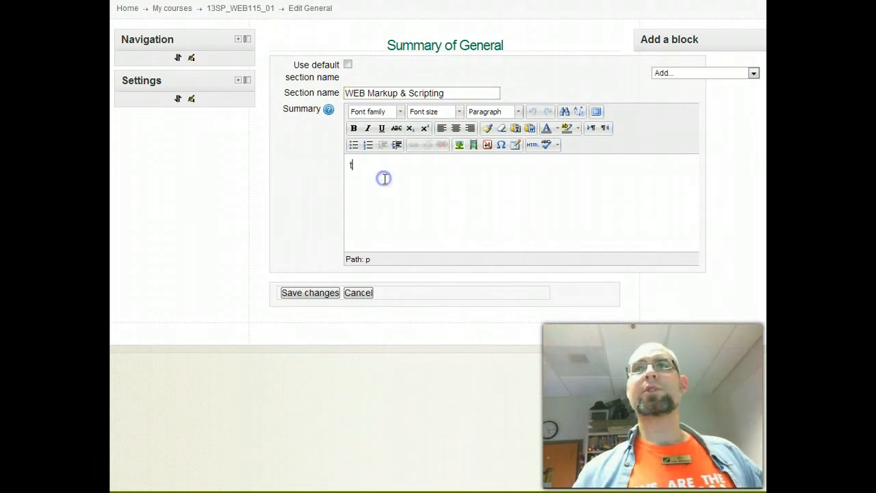
type("test")
left_click(316, 293)
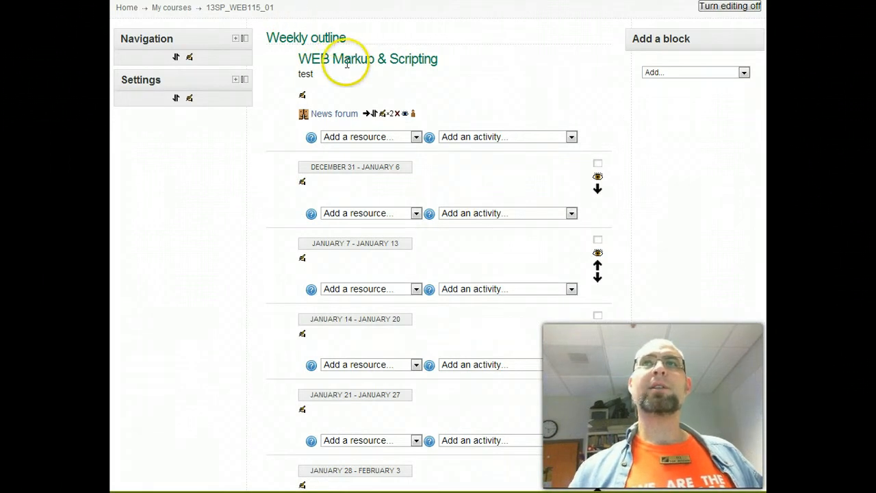
- Reopen the section for editing, enable the default section name and replace the summary with "WEB 115 - Markup & Scripting (JavaScript)"
left_click(303, 94)
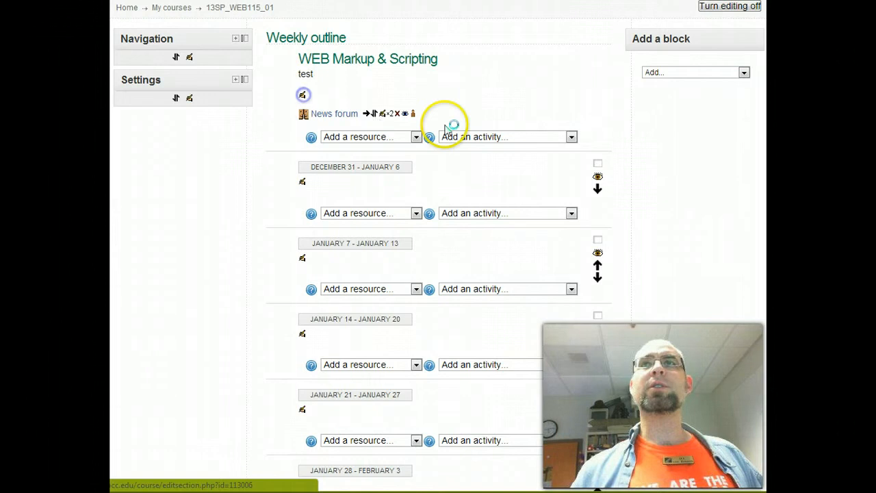
left_click(348, 65)
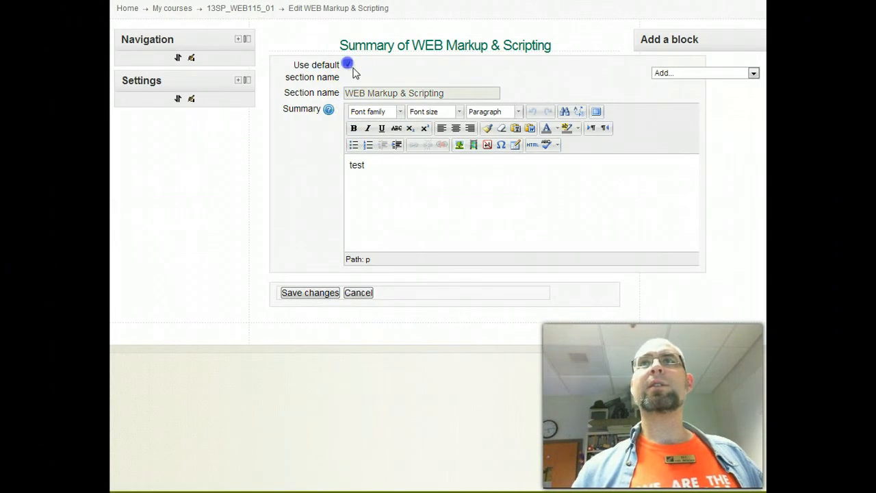
left_click_drag(399, 171, 335, 169)
type("WEB 115")
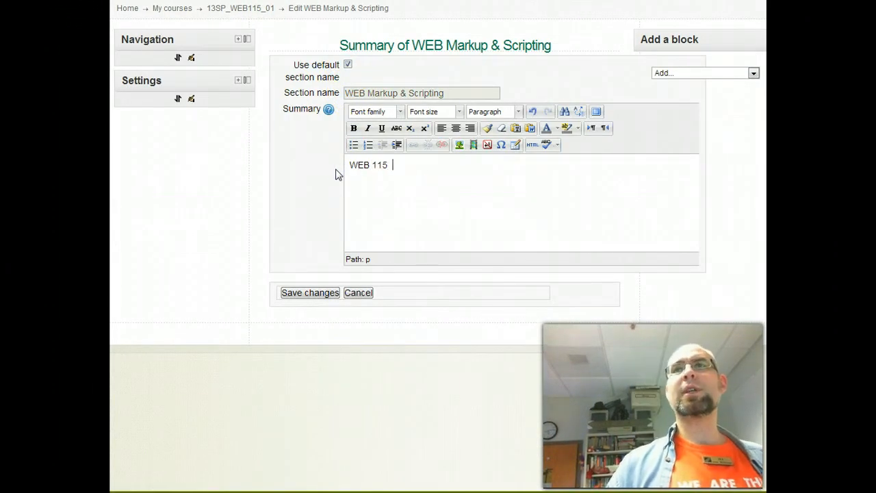
type(" - Marku p")
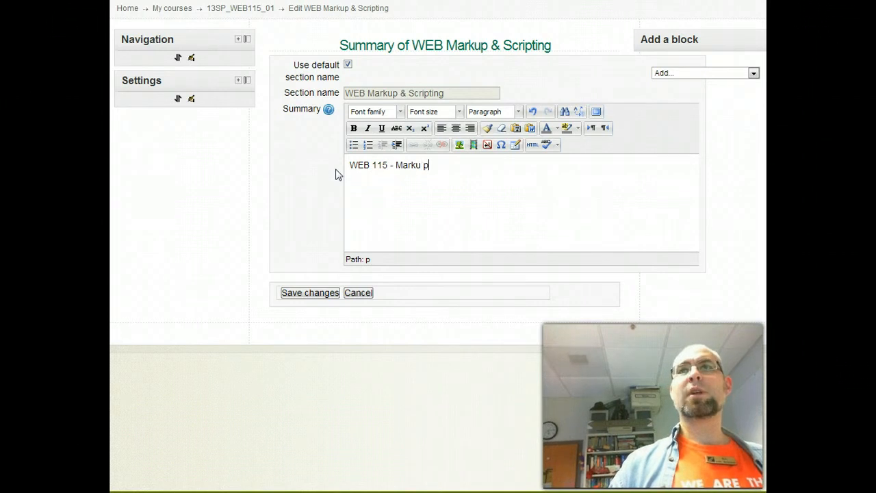
key("BackSpace")
key("BackSpace")
type("p & ")
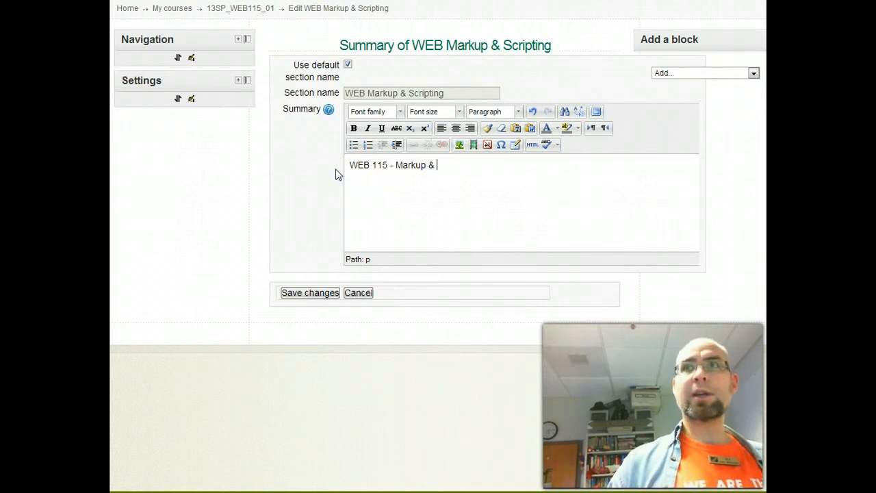
type("Scripting (Java")
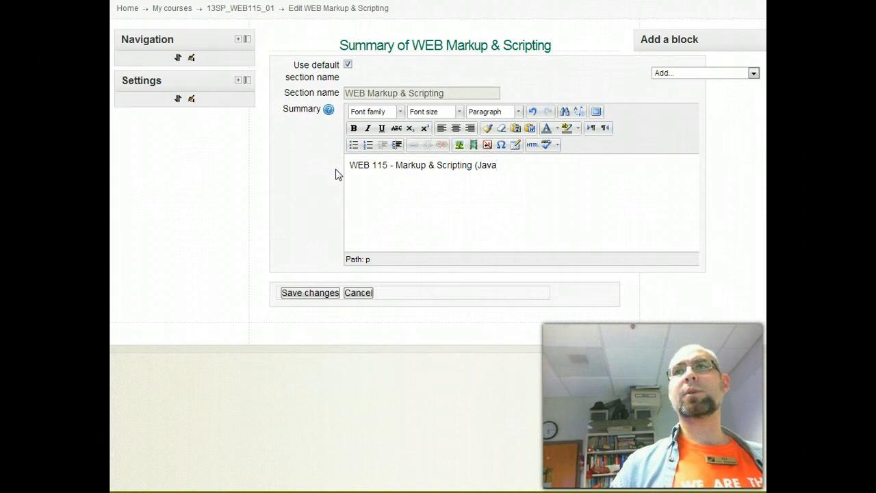
type("Script)")
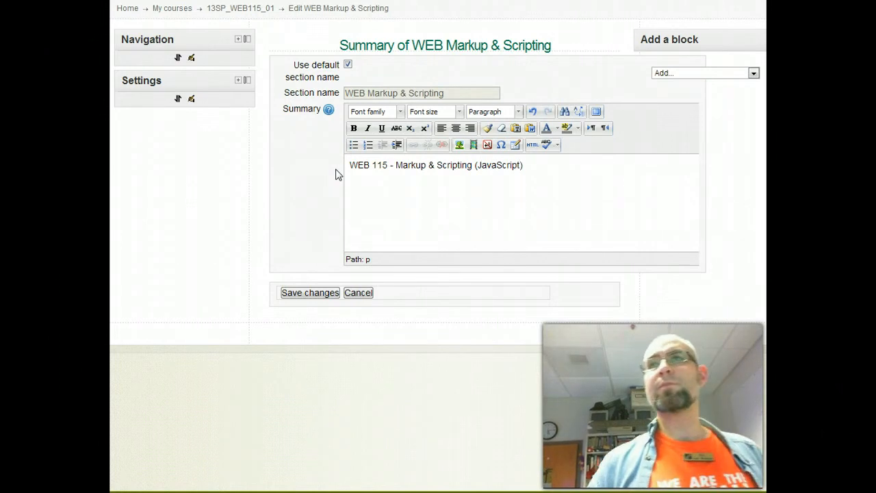
- Format the summary text "WEB 115 - Markup & Scripting (JavaScript)" as Heading 1, trying Trebuchet before applying the Georgia font
left_click_drag(525, 165, 335, 165)
left_click(519, 112)
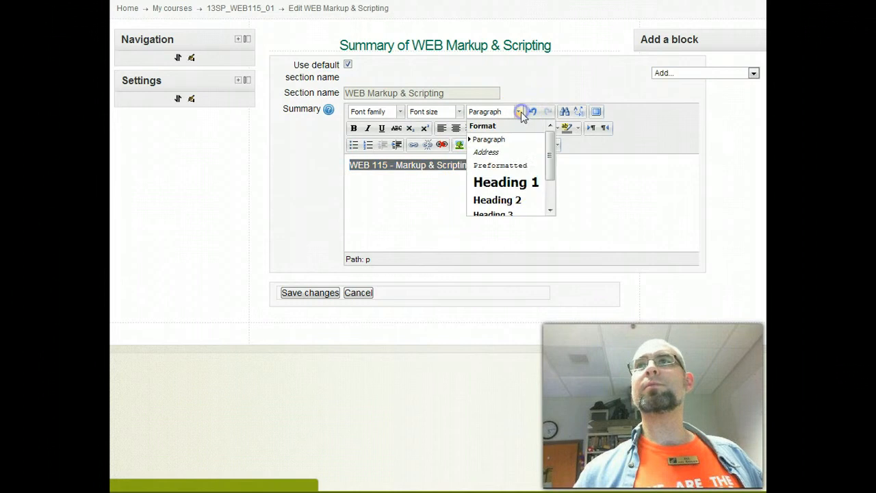
left_click(513, 182)
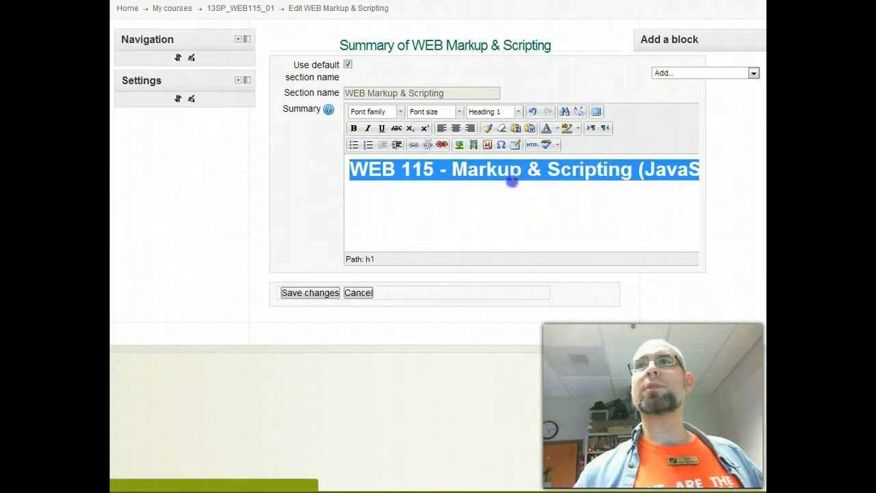
left_click(399, 112)
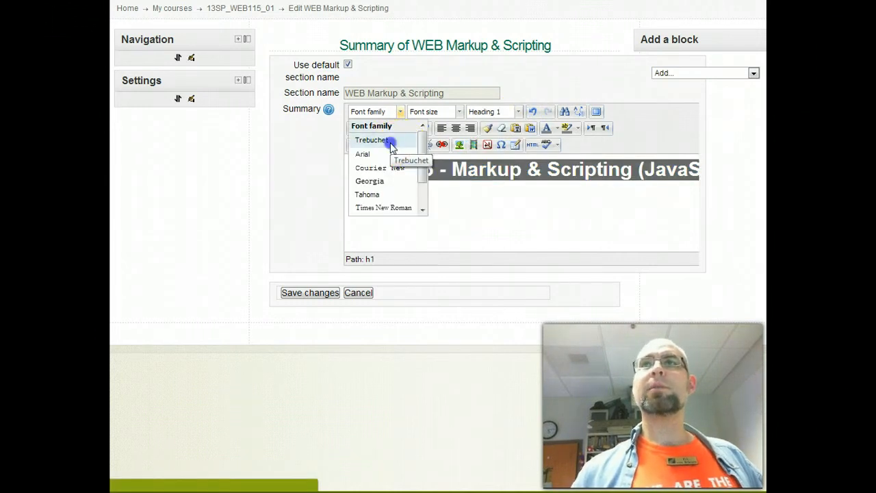
left_click(387, 140)
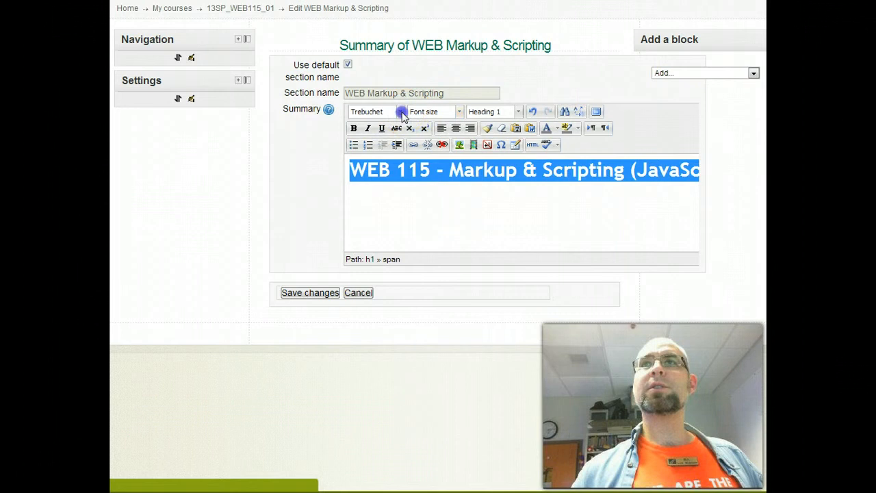
left_click(401, 112)
left_click(399, 179)
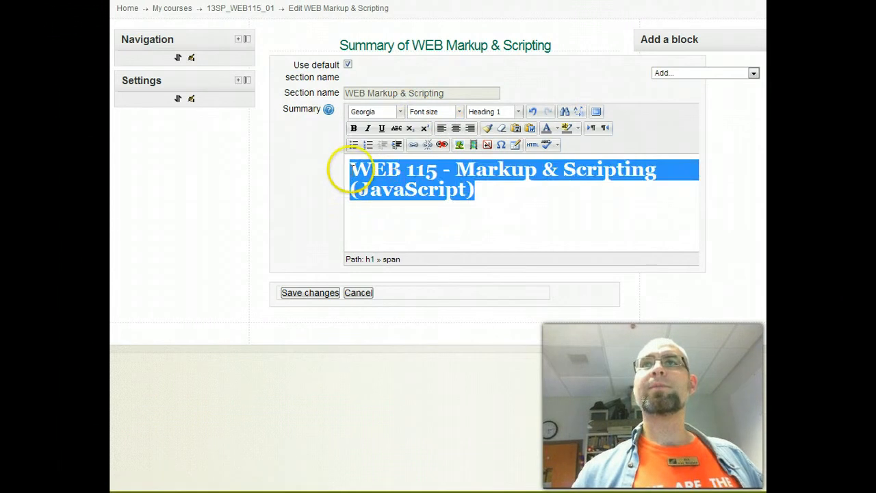
- Add a tilde and a space before the summary heading, and a space and a tilde after it
left_click(349, 167)
type("~")
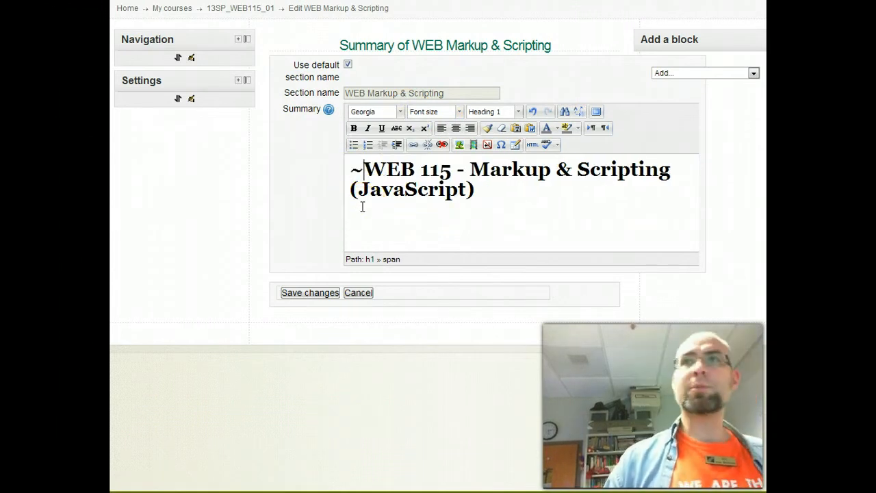
key("ctrl+End")
type("~")
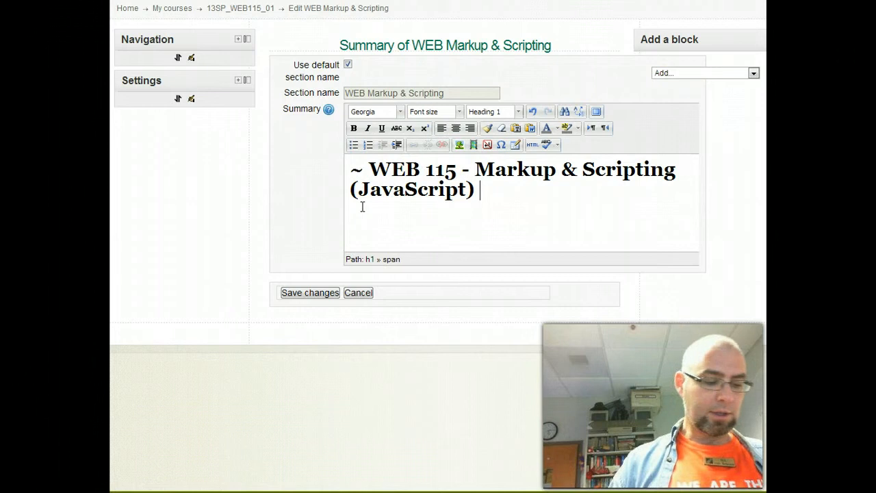
- Color the whole summary heading turquoise, center it and save the section changes
left_click_drag(507, 192, 299, 149)
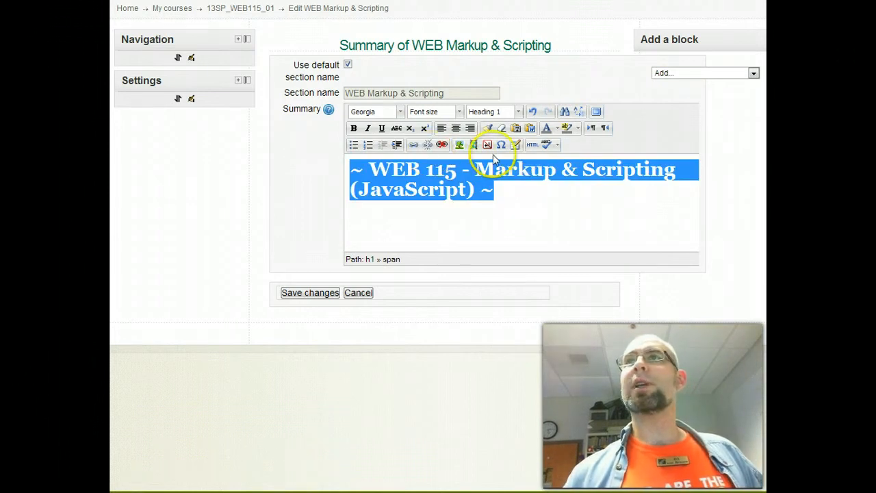
left_click(556, 129)
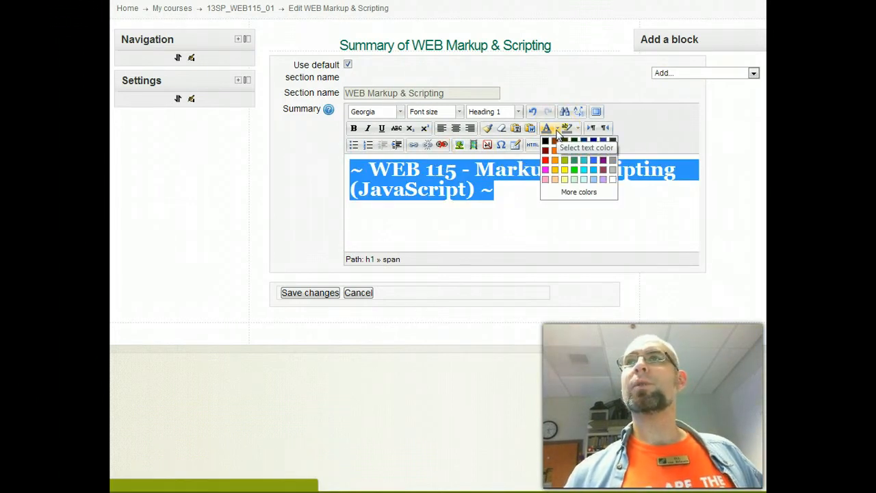
left_click(593, 164)
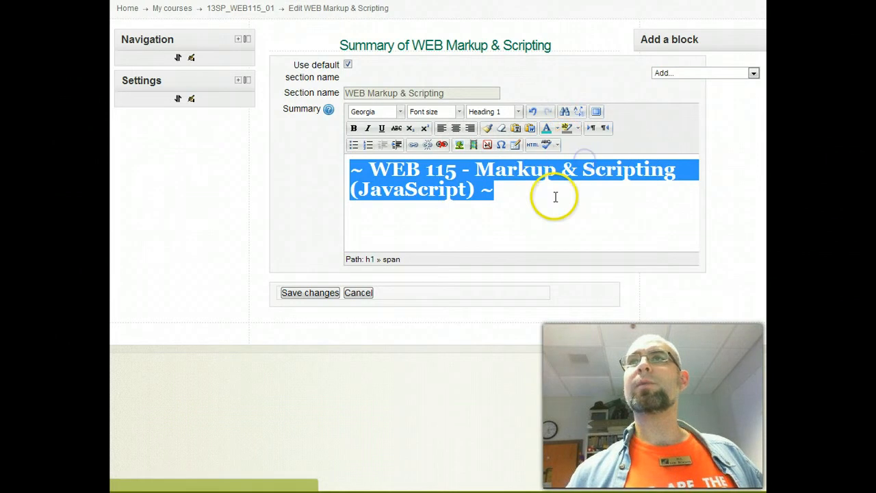
left_click(455, 128)
left_click(301, 293)
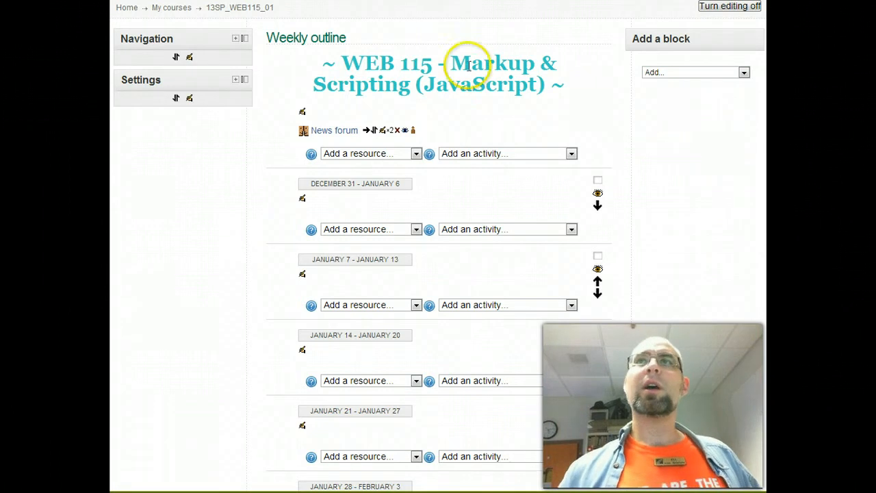
- Reopen the General section summary, try Tahoma on the heading, apply Times New Roman instead and save the changes
left_click(302, 113)
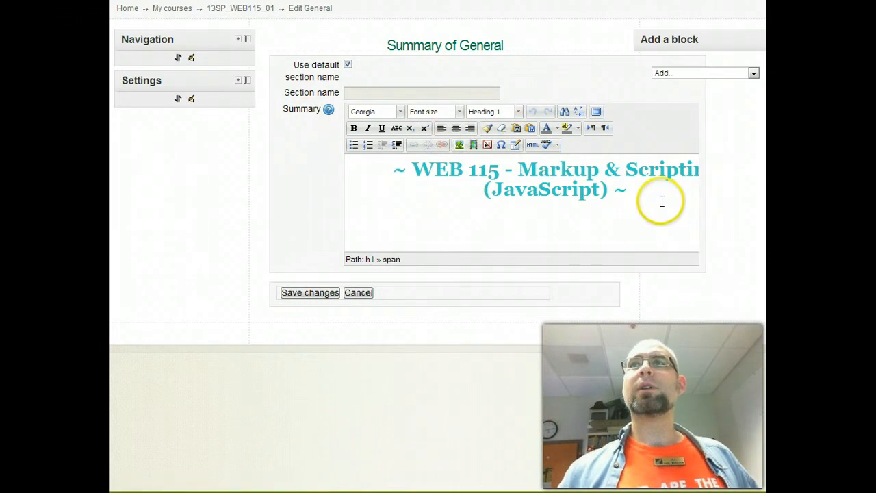
left_click_drag(658, 199, 283, 170)
left_click(398, 112)
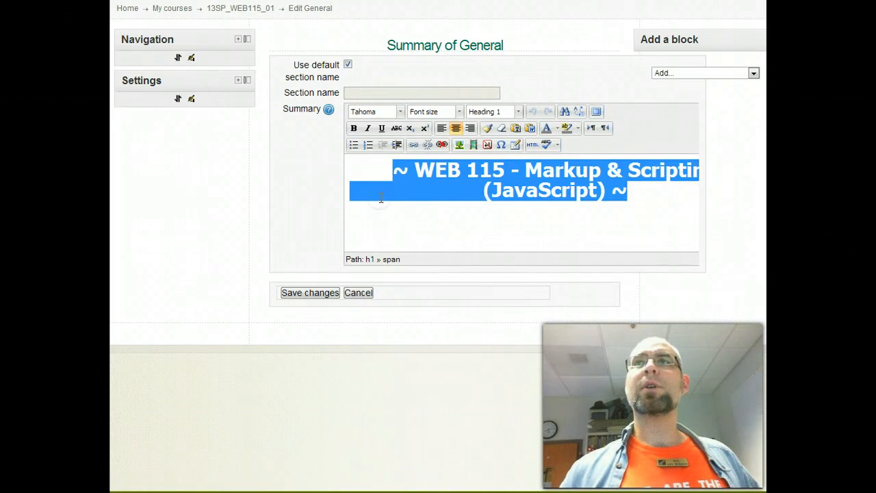
left_click(401, 112)
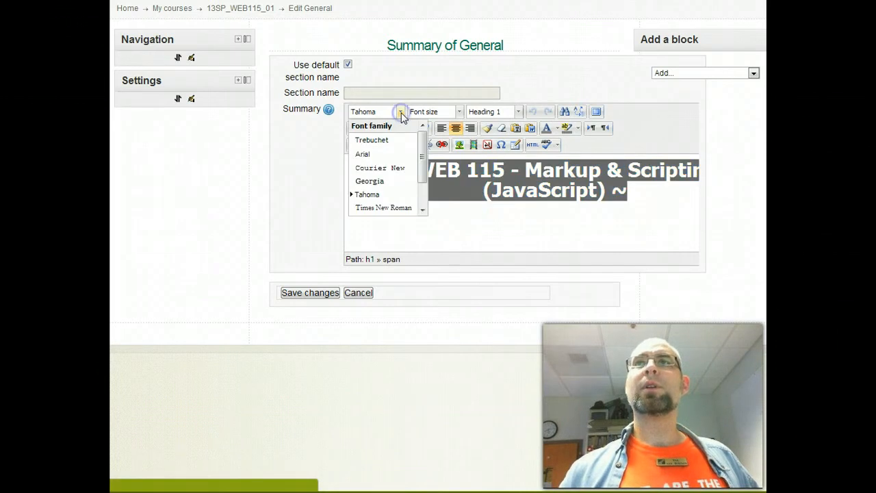
left_click(383, 207)
left_click(331, 293)
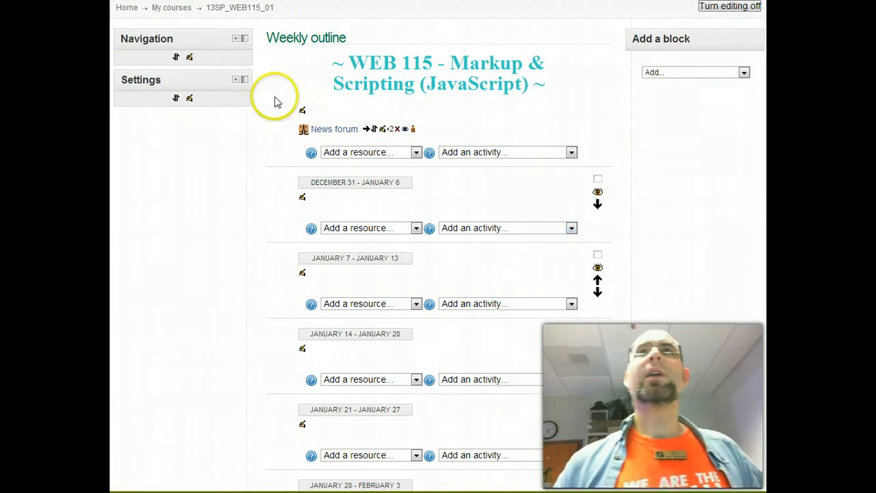
- Open the course settings and fill the course summary with the title "Web Markup and Scripting", a blank line and the course description
left_click(236, 82)
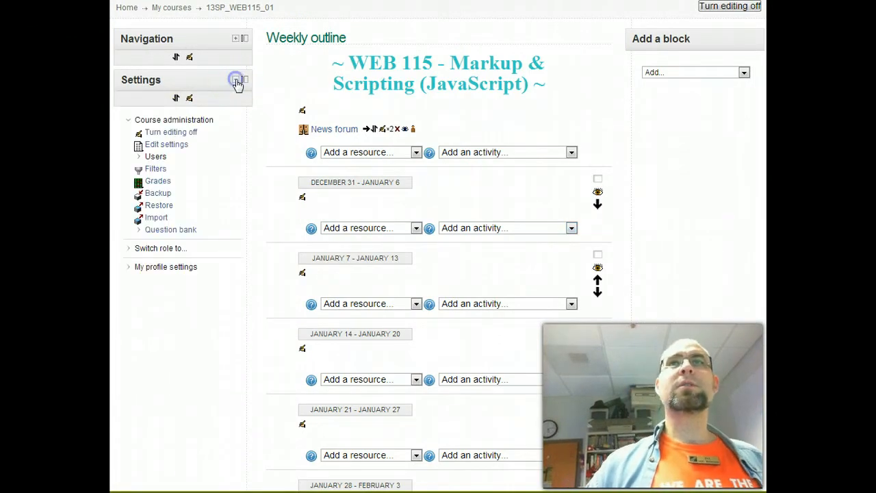
left_click(167, 144)
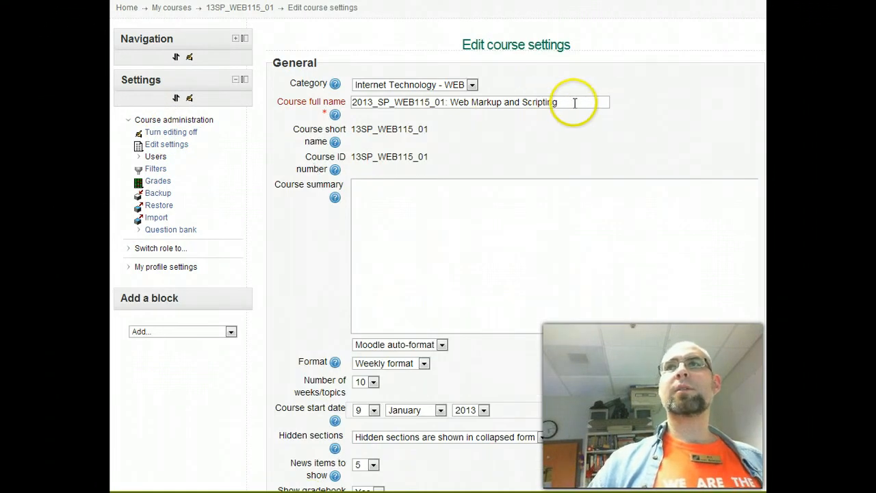
left_click(386, 206)
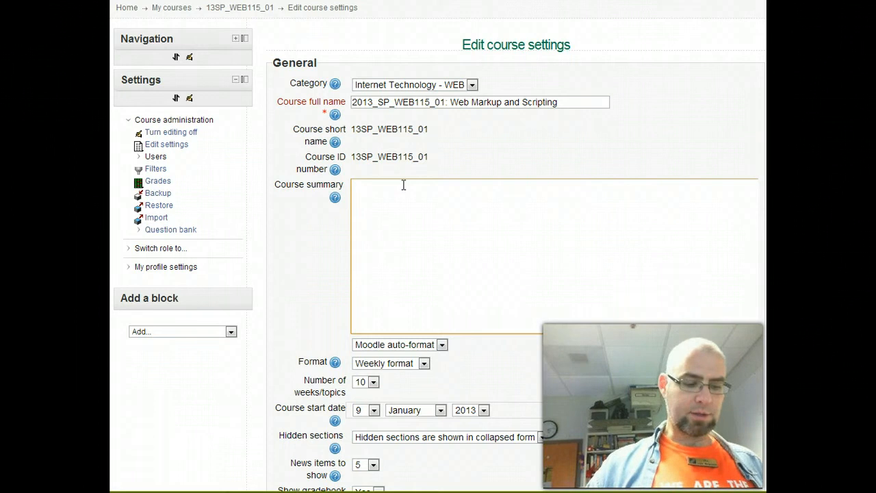
type("Web Markup and Scripting This course introduces Worldwide Web Consortium (W3C) standard client-side Internet programming using industry-established practices. Topics include JavaScript, markup elements, stylesheets, validation, accessibility, standards, and browsers. Upon completion, students should be able to develop hand-coded web pages using current markup standards.")
left_click(464, 184)
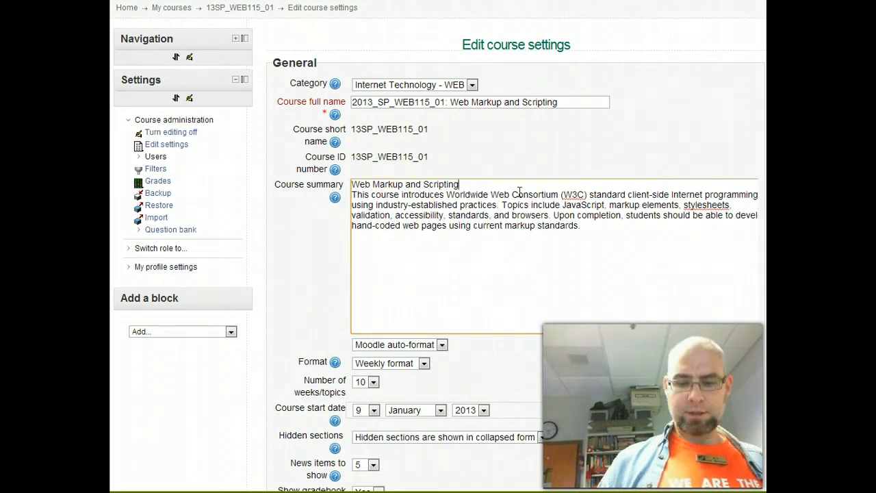
key("Return")
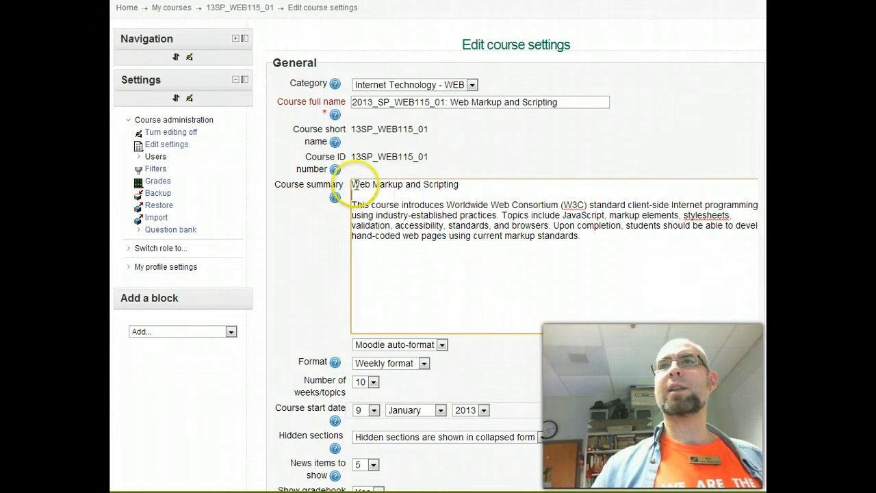
- Wrap the course summary's title in <h3> and </h3> tags and set the summary's text format to HTML format
left_click(353, 184)
type("<h2>")
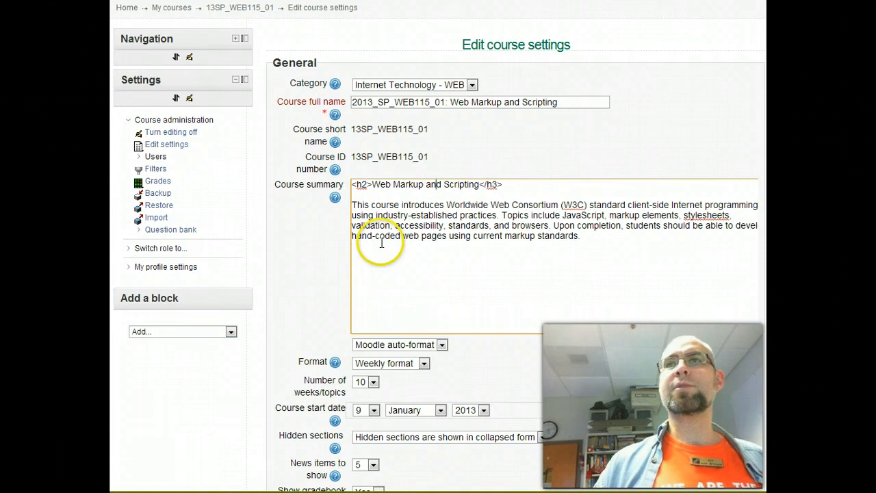
key("BackSpace")
type("3")
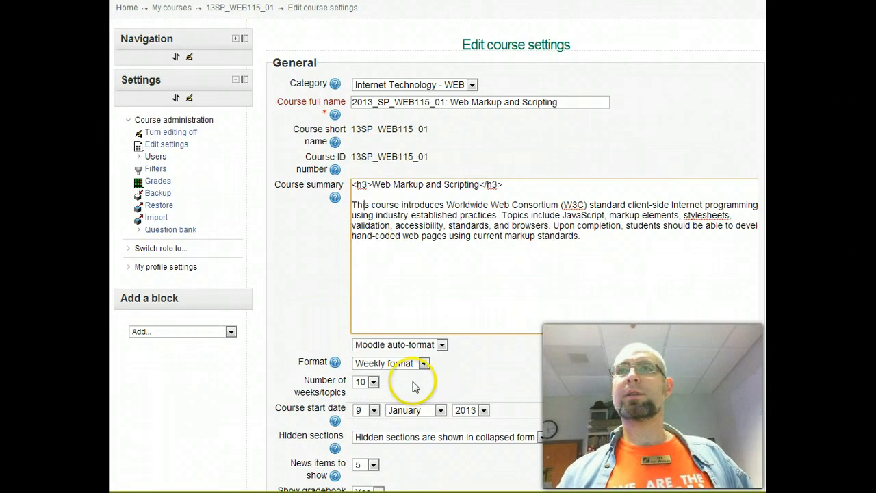
left_click(511, 349)
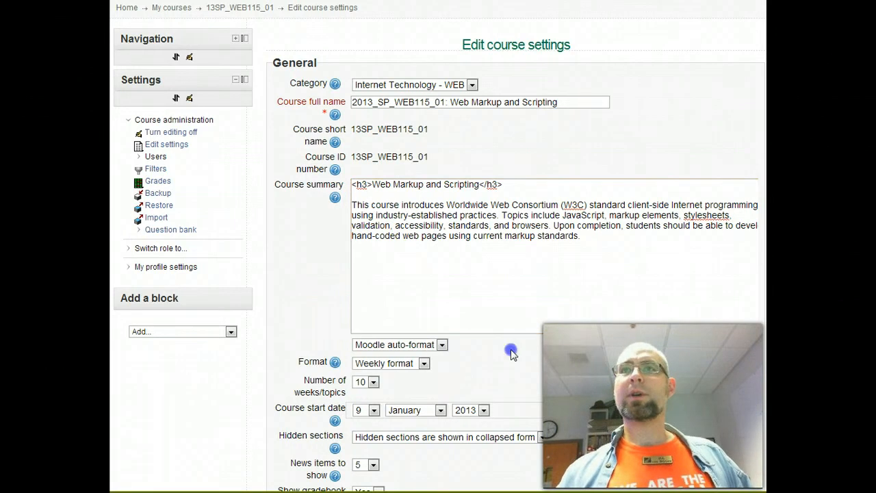
left_click(441, 345)
left_click(428, 353)
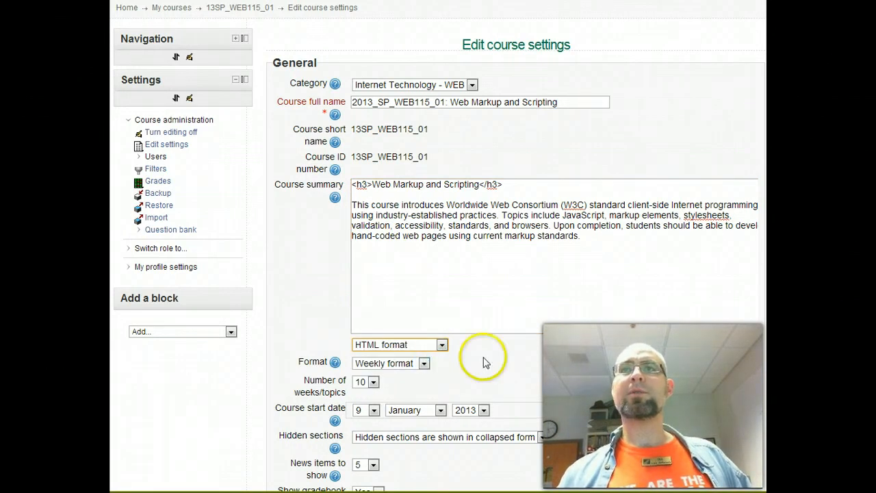
- Change the course format to Topics format and set the number of weeks/topics to 12
left_click(425, 363)
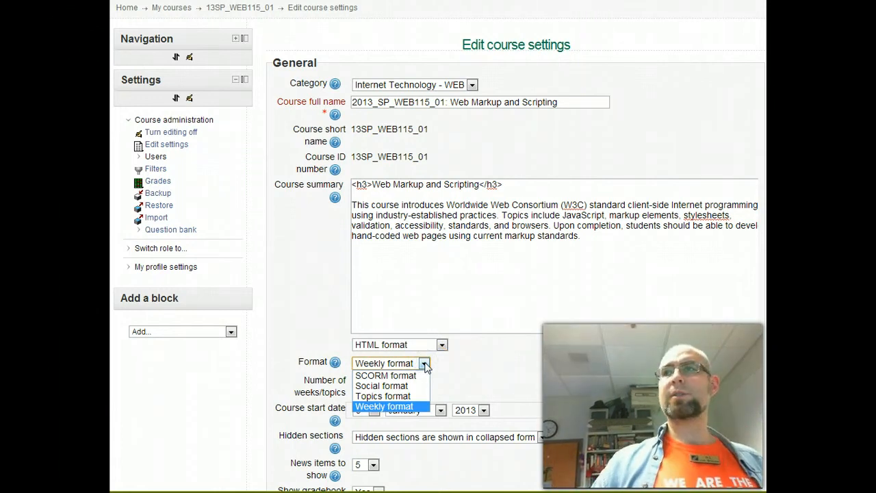
left_click(384, 395)
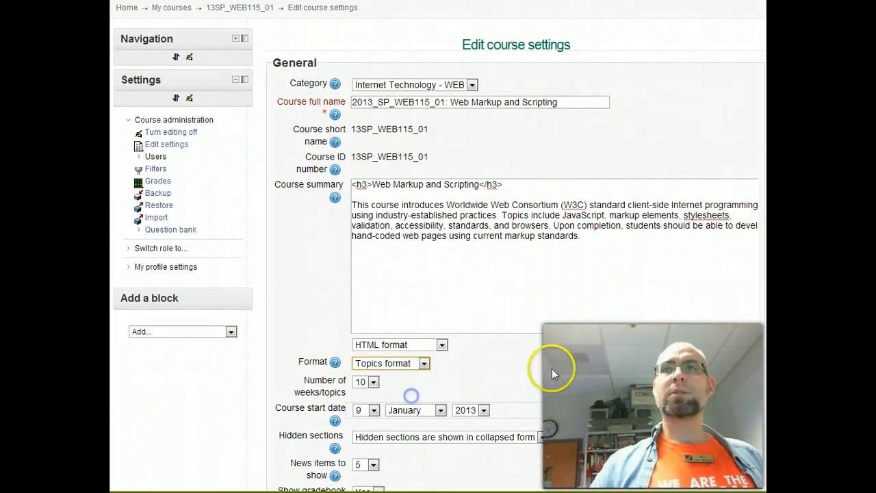
left_click(372, 381)
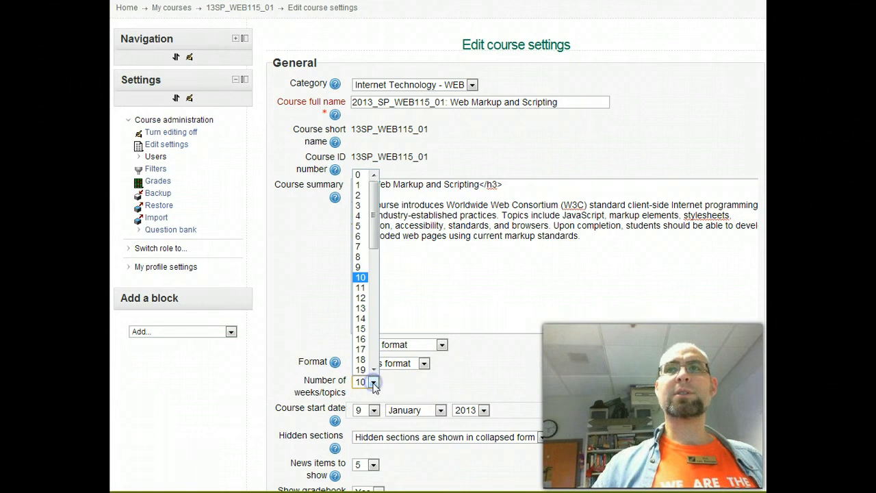
left_click(361, 297)
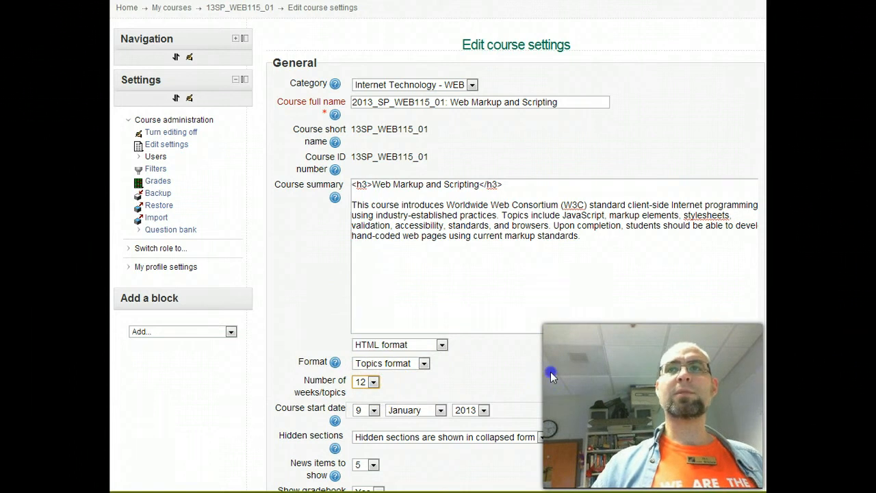
- Choose to show hidden sections in collapsed form and set the number of news items to show to 3
scroll(554, 361, "down", 3)
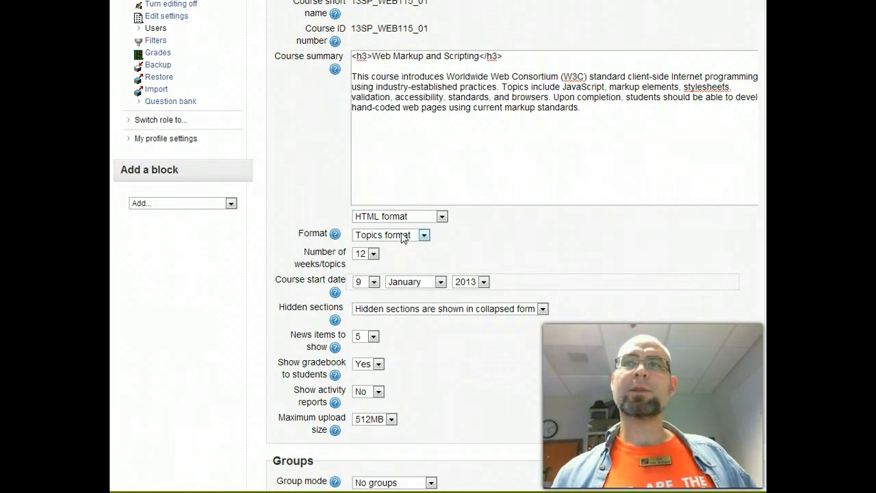
left_click(402, 309)
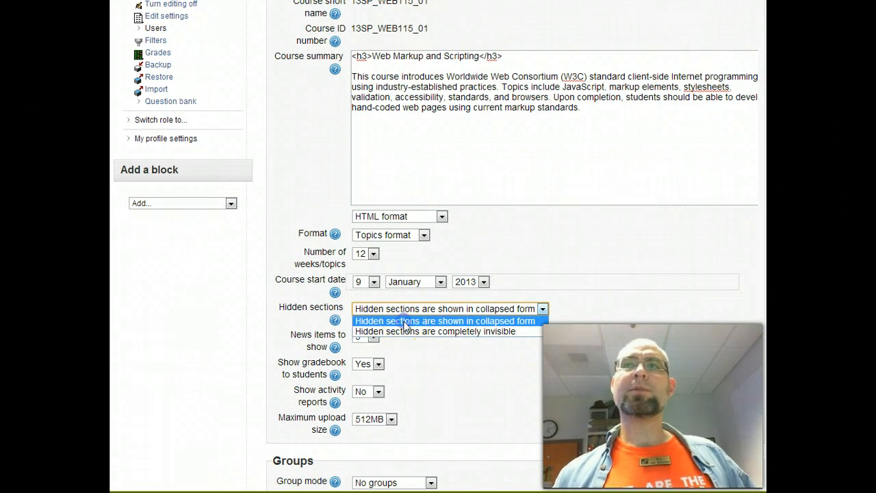
left_click(404, 320)
left_click(373, 336)
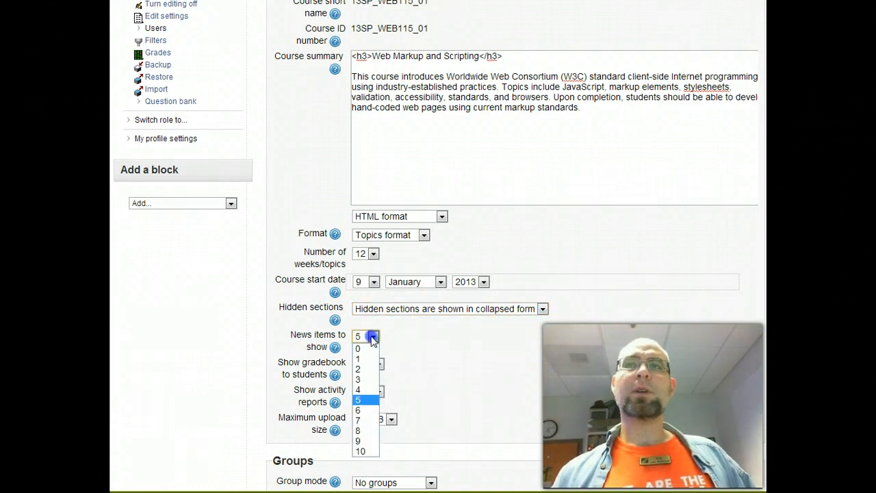
left_click(360, 379)
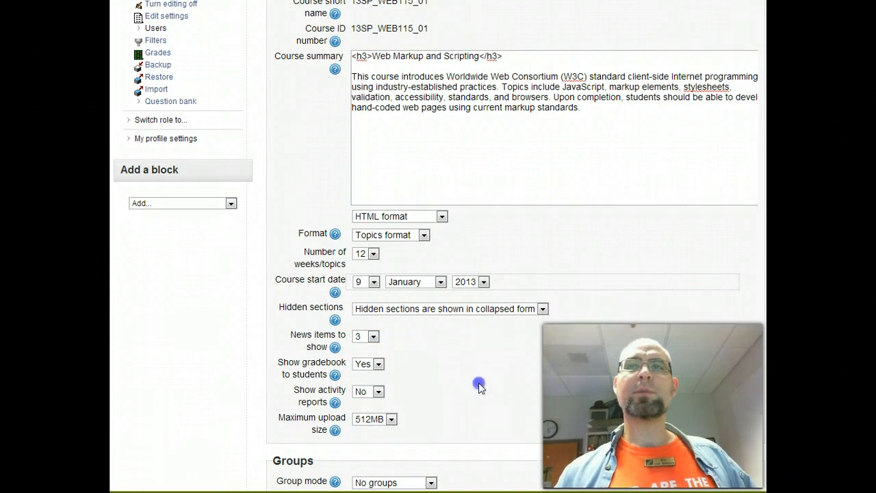
- Review the maximum upload size choices and the group, availability and student progress settings of the course
scroll(479, 386, "down", 3)
left_click(391, 227)
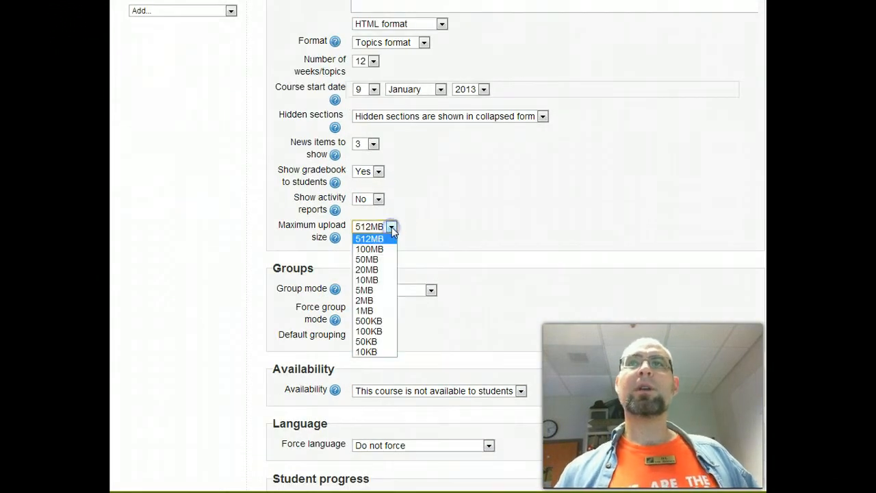
left_click(449, 216)
left_click(469, 210)
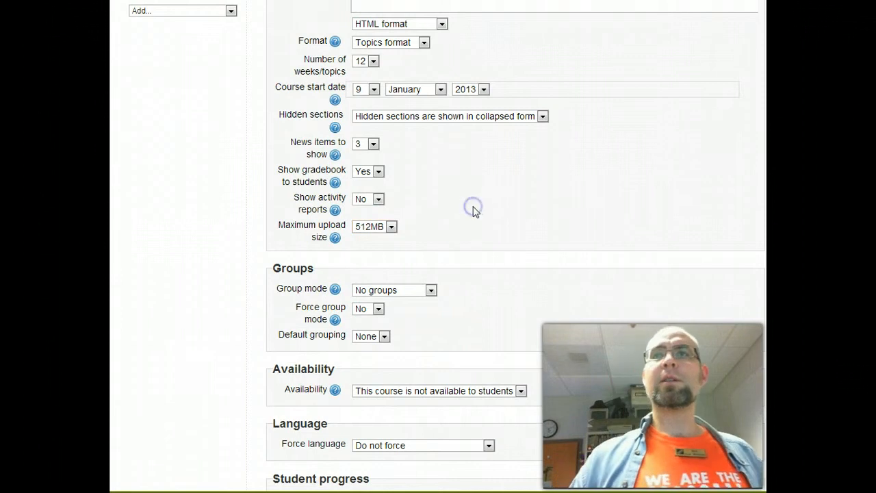
scroll(476, 211, "down", 3)
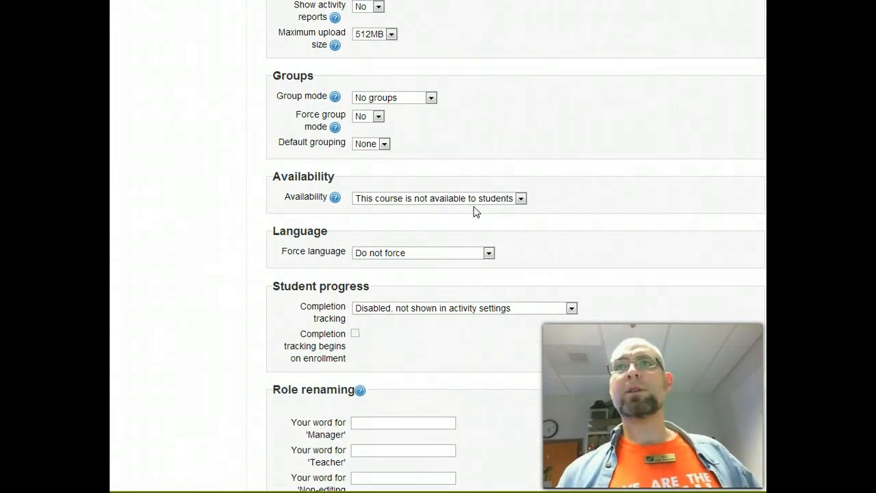
- Enable completion tracking via completion and activity settings and make completion tracking begin on enrollment
scroll(584, 225, "down", 2)
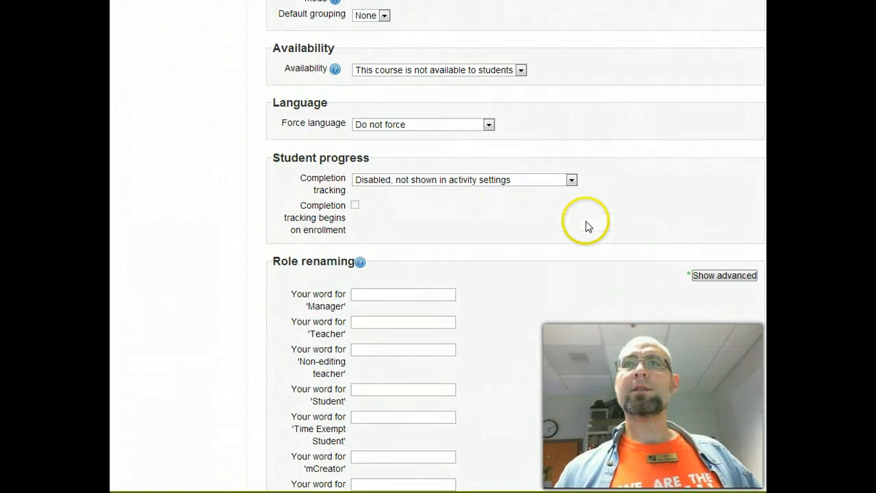
left_click(469, 184)
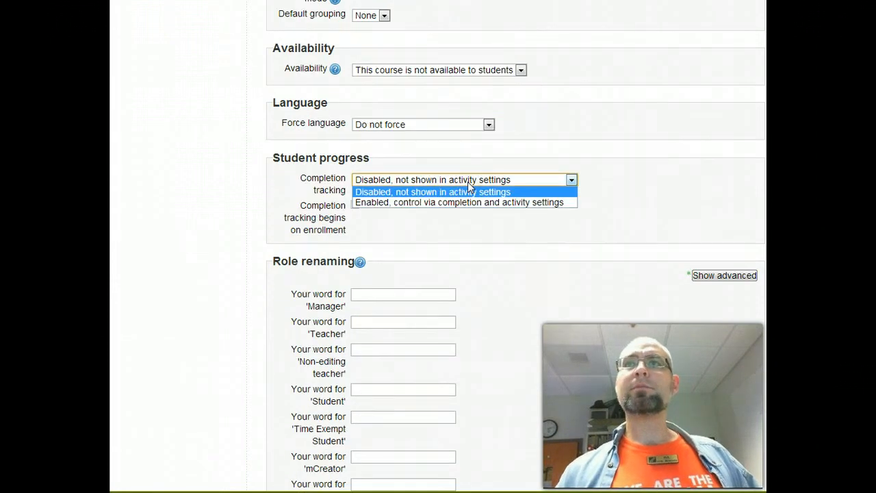
left_click(467, 201)
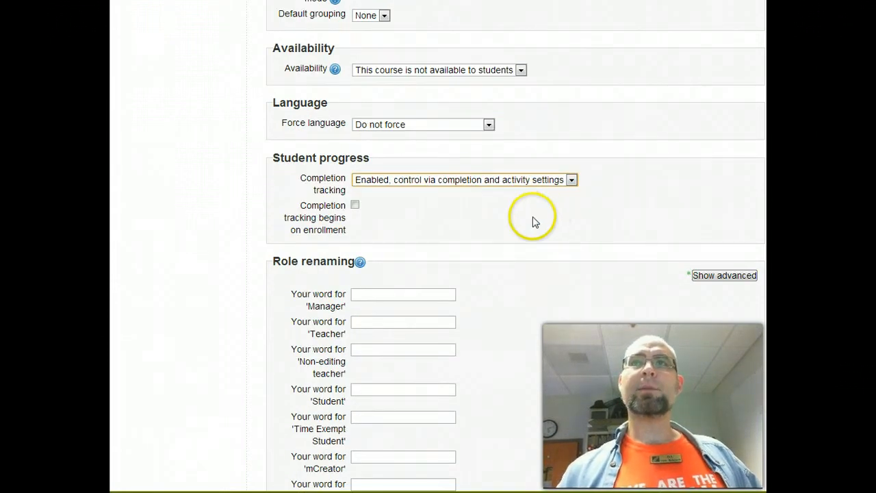
left_click(355, 205)
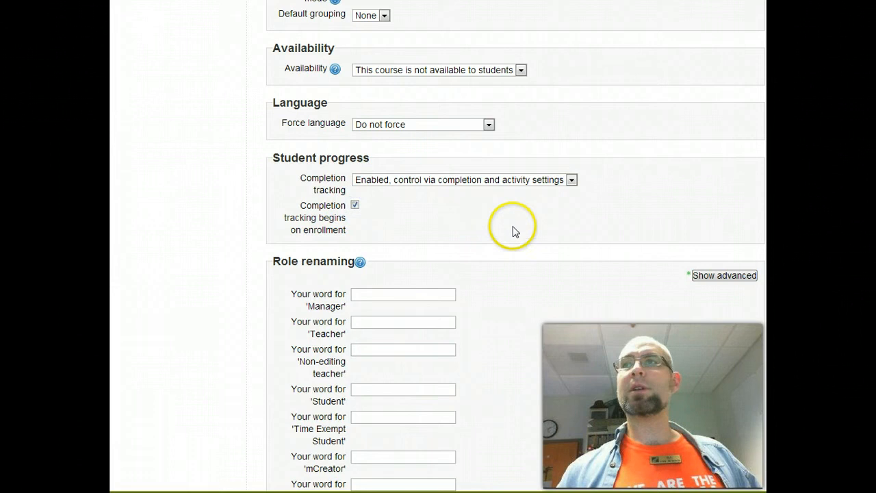
- Show the advanced role renaming fields, leave all of them blank, and save the course settings
scroll(573, 281, "down", 3)
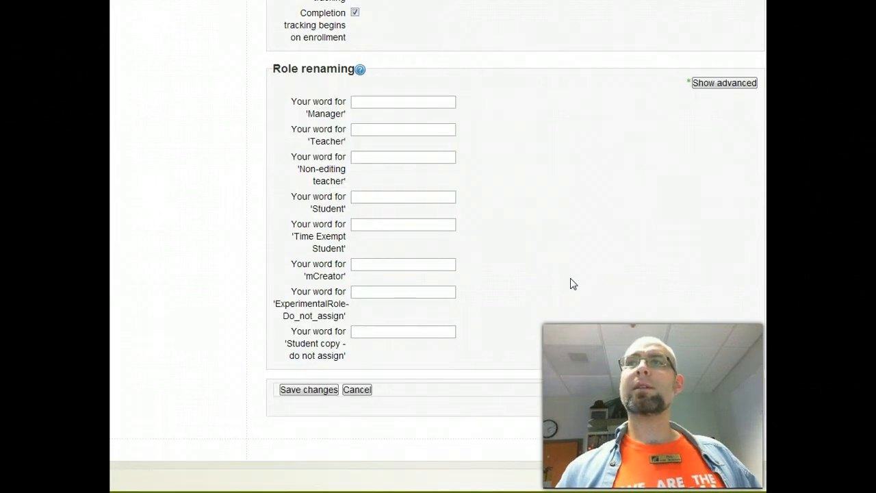
scroll(572, 283, "up", 3)
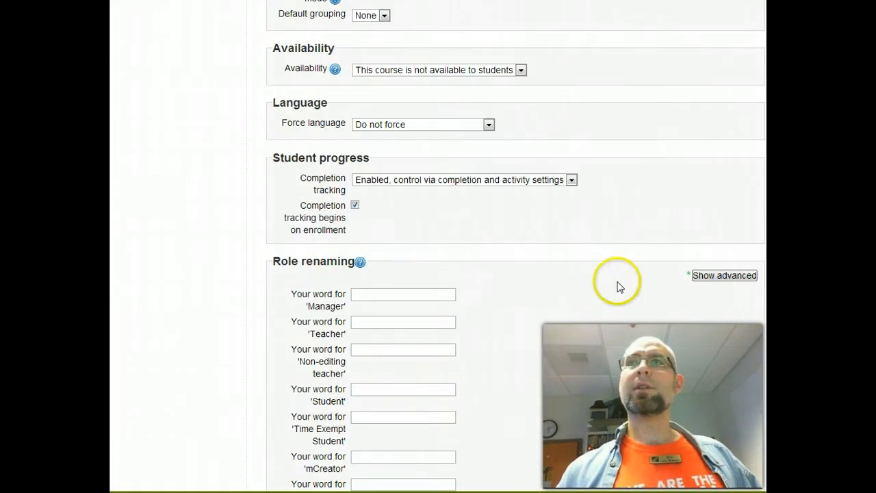
left_click(716, 275)
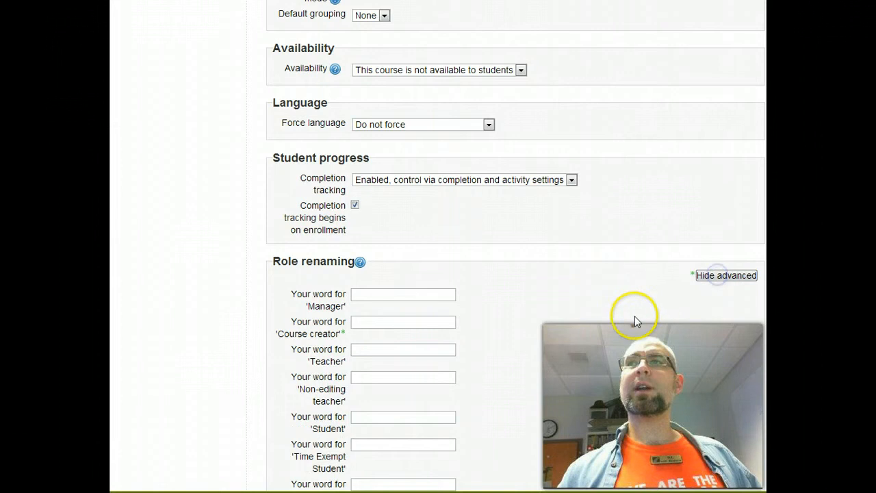
scroll(634, 315, "down", 4)
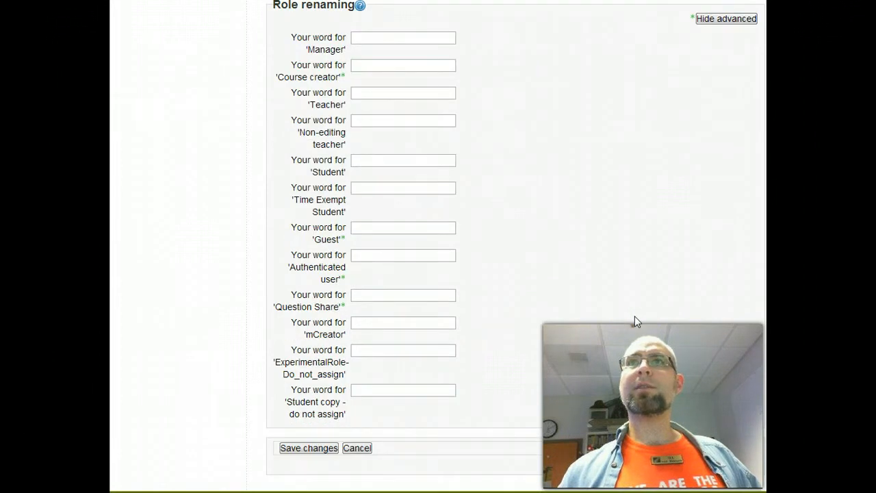
scroll(387, 403, "down", 1)
left_click(312, 383)
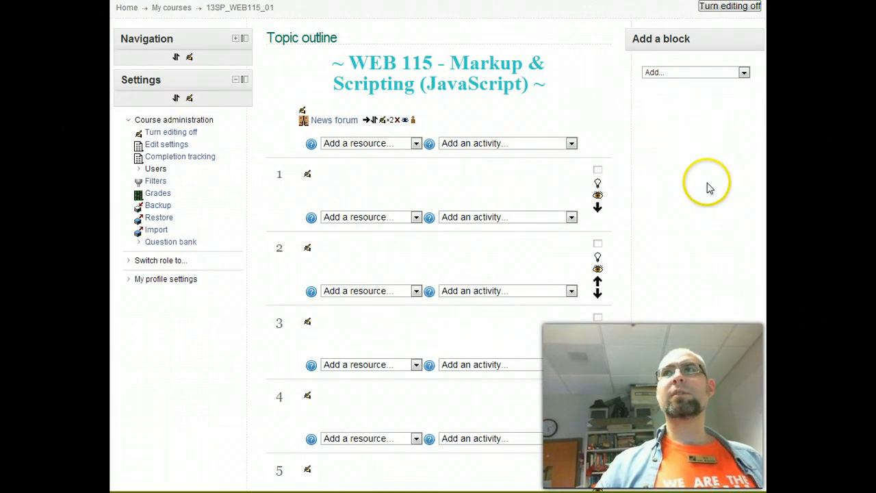
- Add a Course/Site description block to the course page
left_click(744, 73)
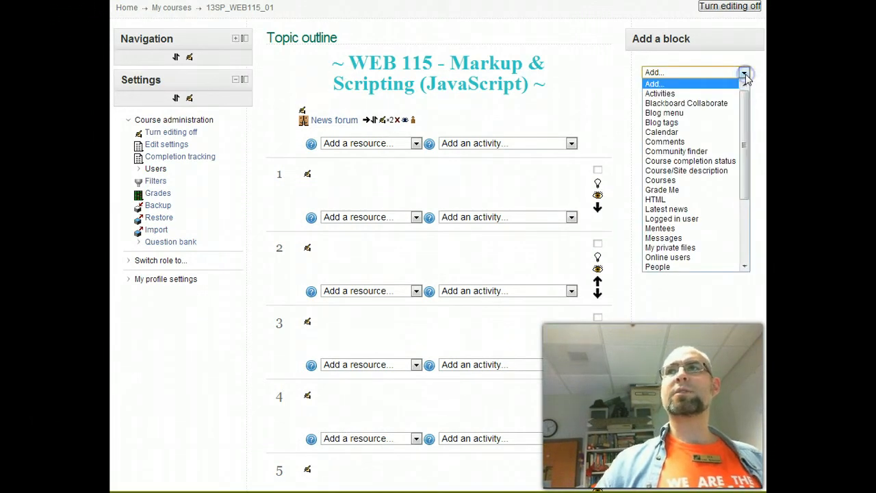
left_click_drag(750, 112, 743, 184)
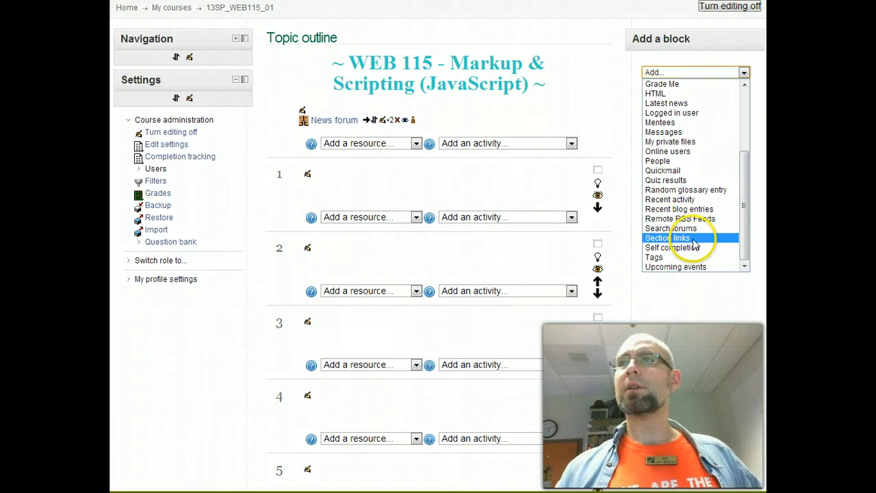
left_click_drag(747, 225, 743, 187)
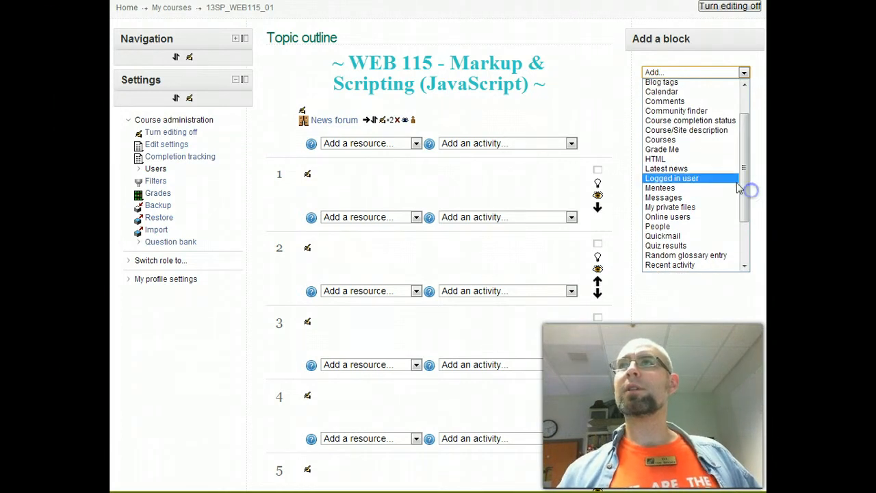
left_click(706, 134)
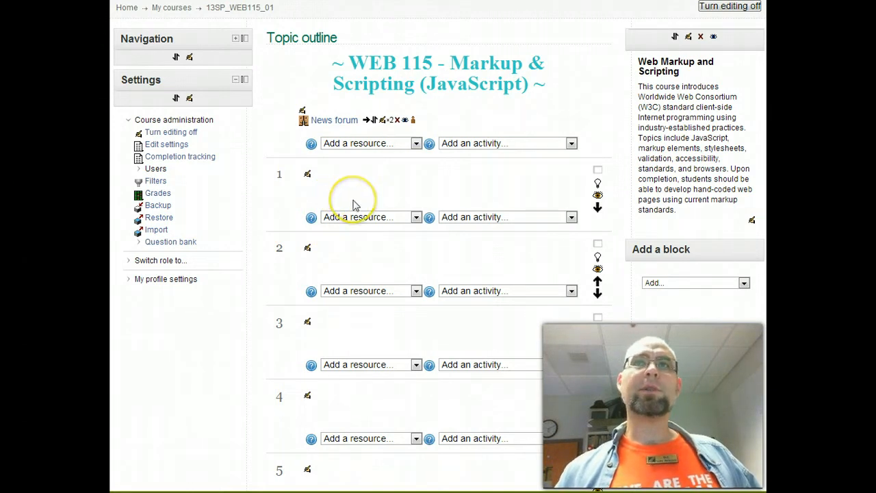
scroll(346, 200, "down", 5)
scroll(352, 202, "up", 5)
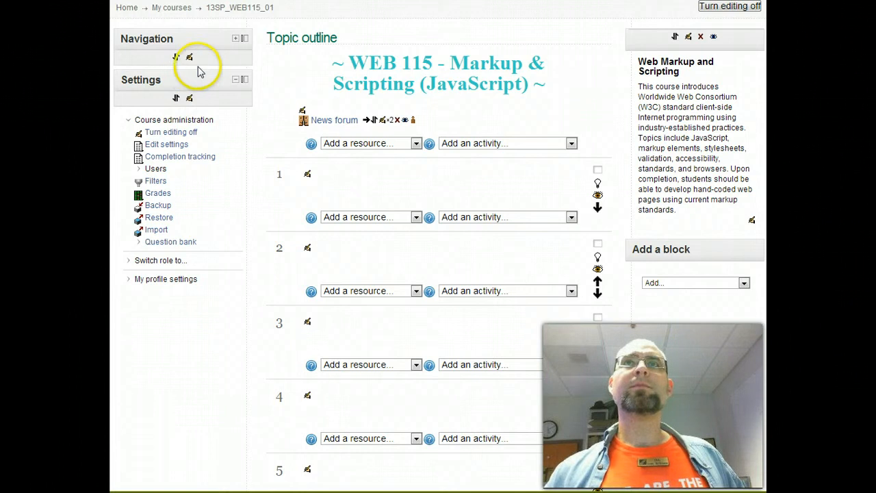
- Expand the course navigation, open the 12FA_WEB115_vdi1 course and look over its topic outline
left_click(235, 38)
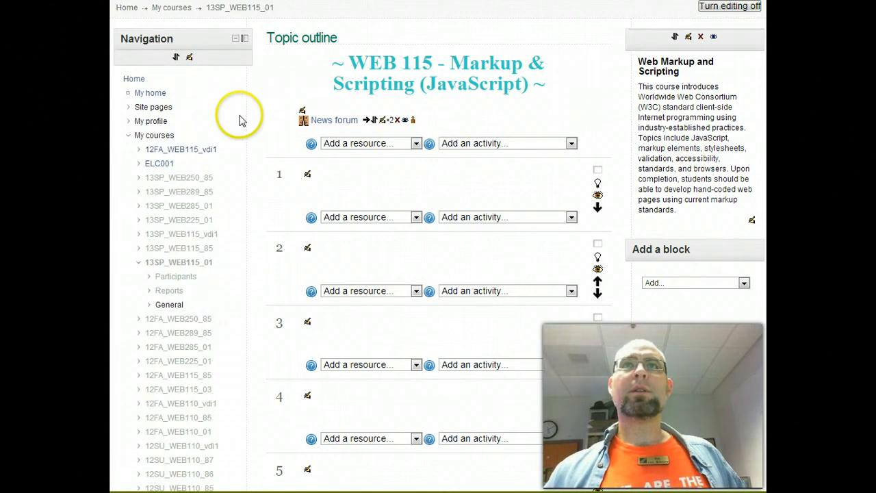
left_click(167, 152)
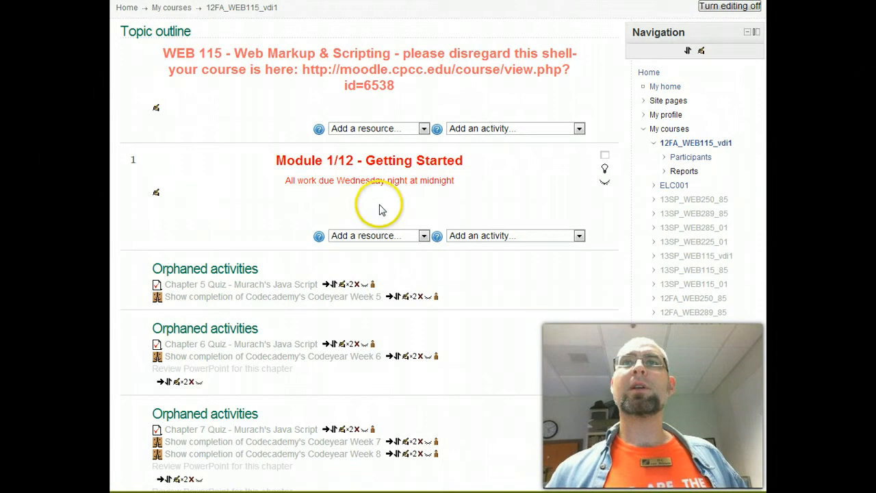
scroll(378, 210, "down", 3)
scroll(382, 210, "up", 3)
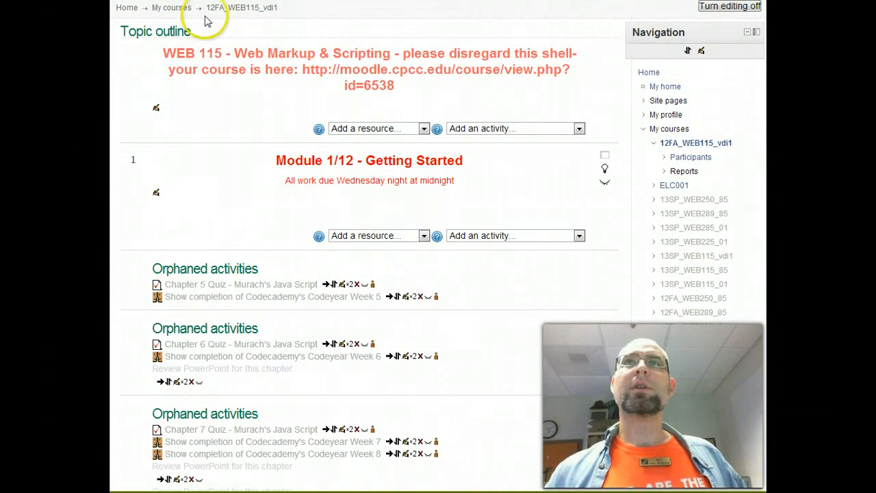
- Return to the site home and open the 13SP_WEB115_vdi1 course from the list of own courses
left_click(126, 8)
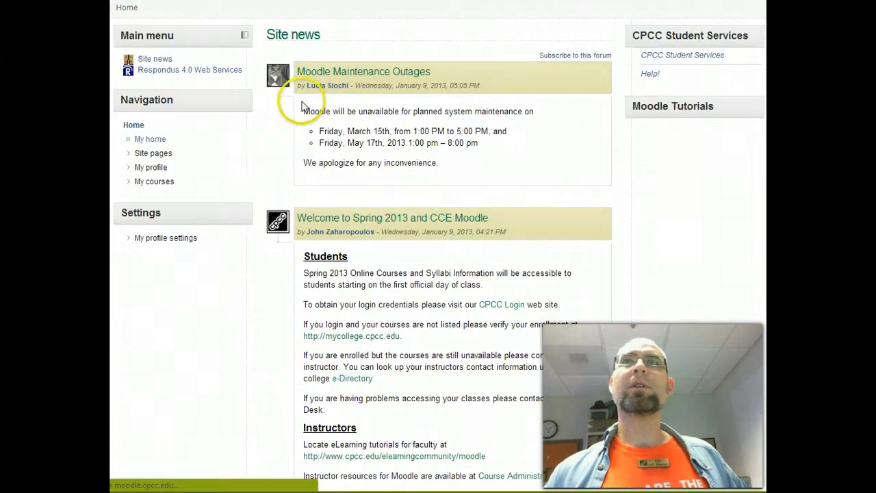
left_click(153, 180)
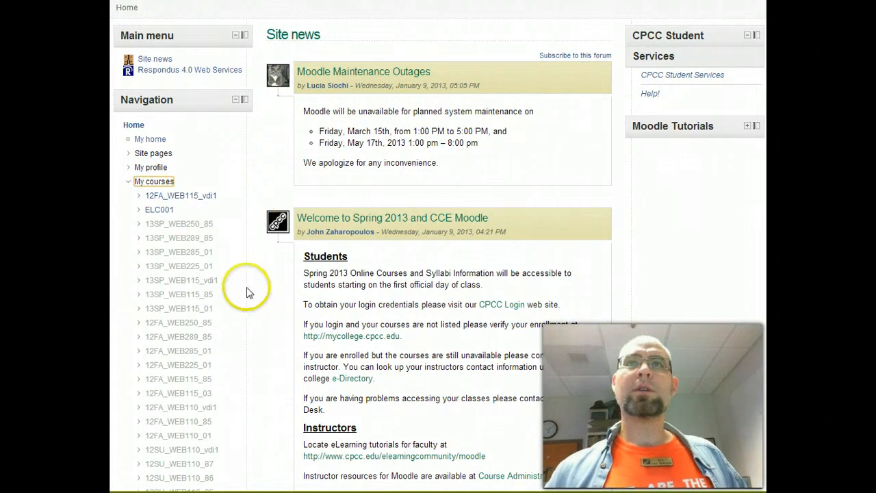
left_click(176, 279)
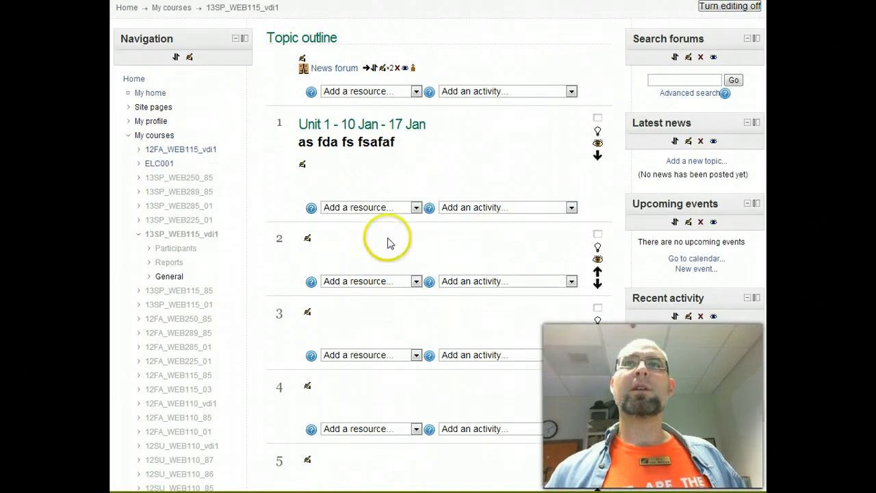
- Change the format of the 13SP_WEB115_vdi1 course to Weekly format and save the course settings
left_click(128, 135)
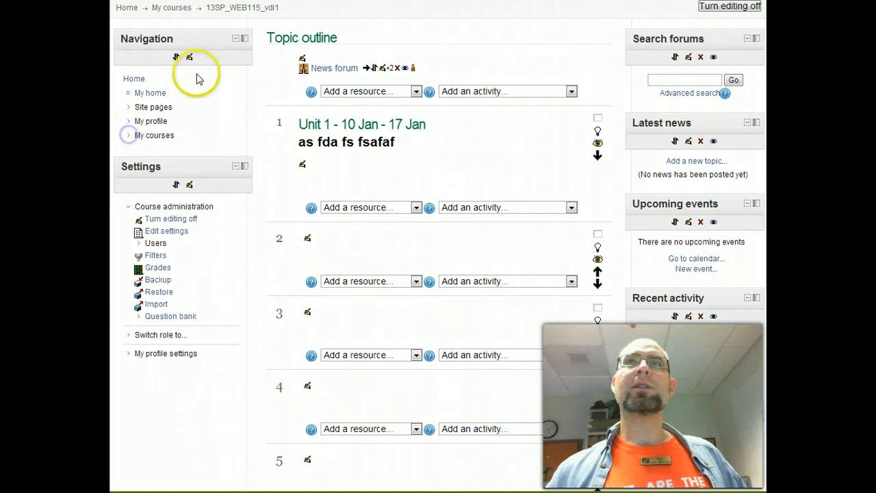
left_click(141, 230)
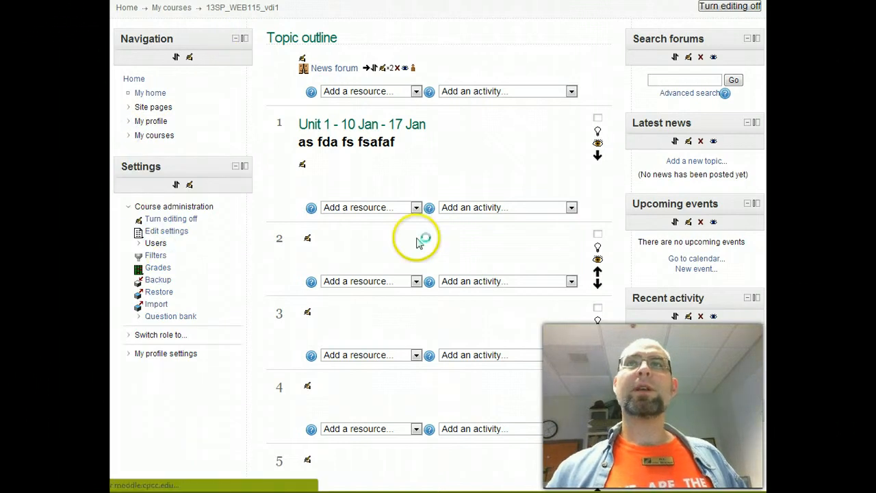
left_click(423, 364)
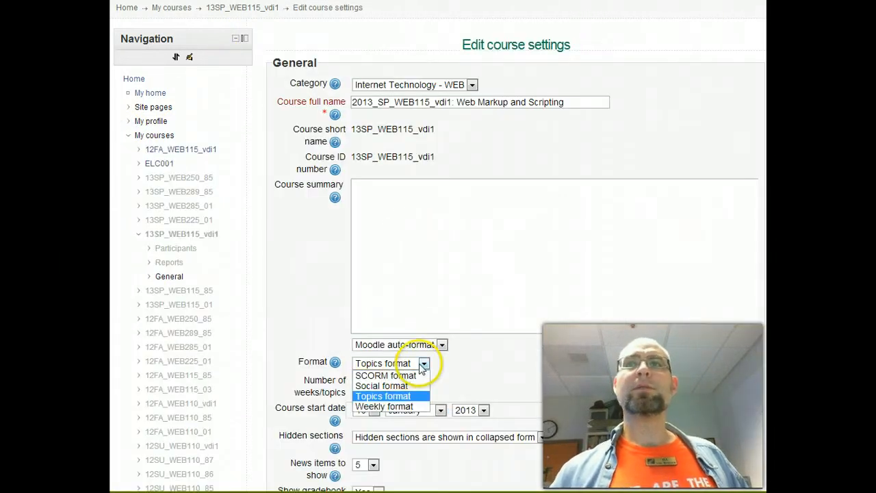
left_click(391, 406)
scroll(506, 370, "down", 5)
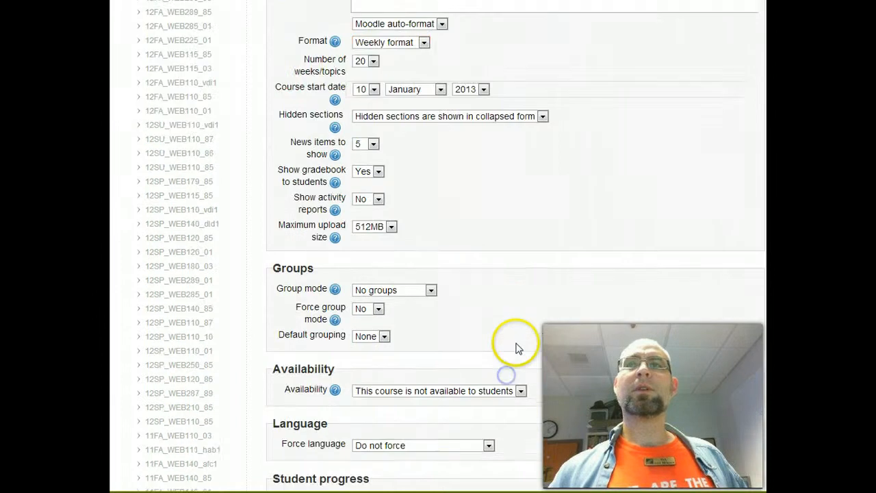
scroll(517, 348, "down", 10)
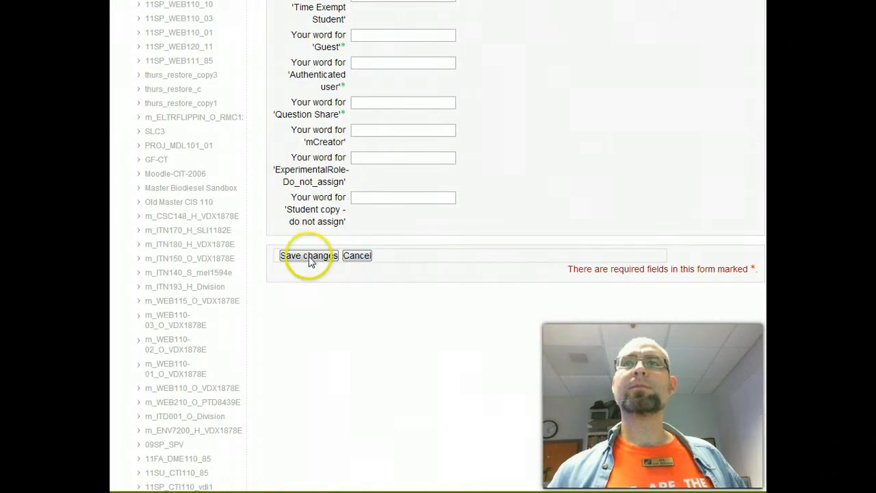
left_click(310, 258)
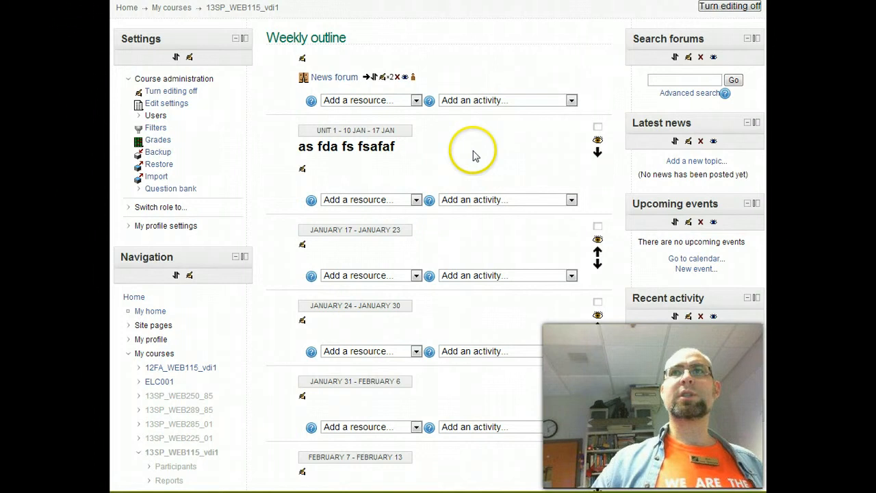
- Examine the date headings of the first two sections in the weekly outline
left_click_drag(401, 130, 312, 129)
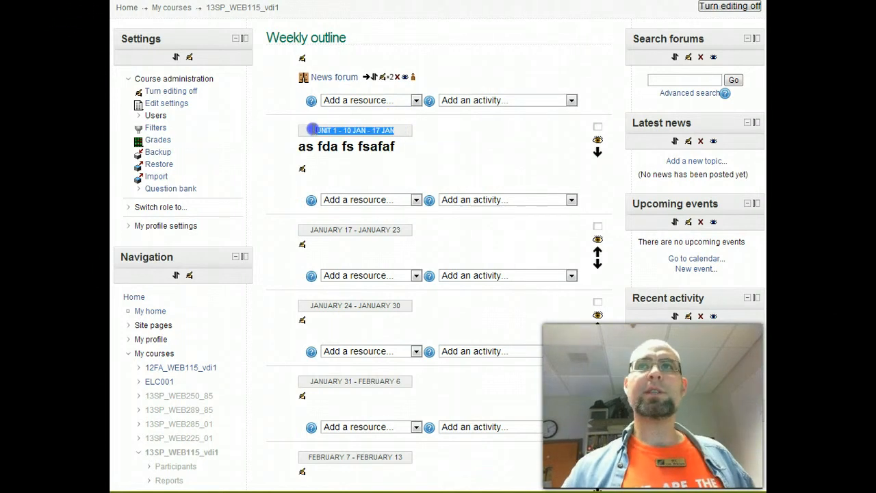
left_click(410, 126)
left_click_drag(301, 130, 416, 130)
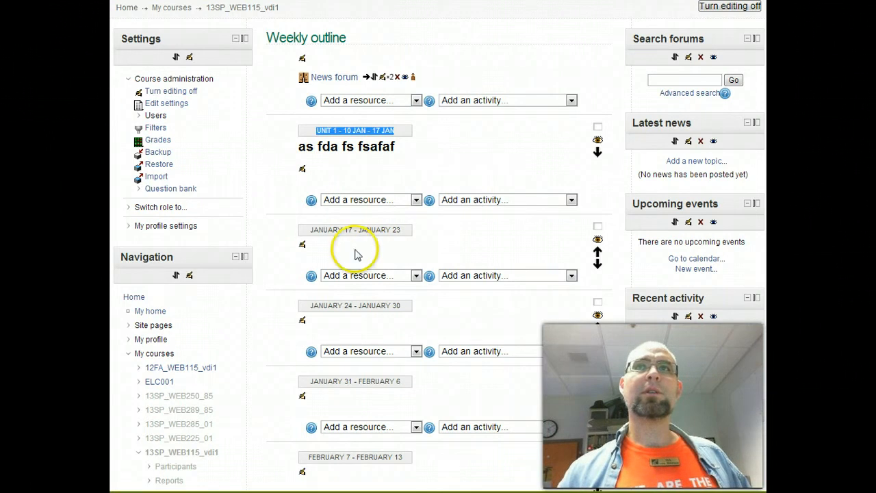
left_click(374, 229)
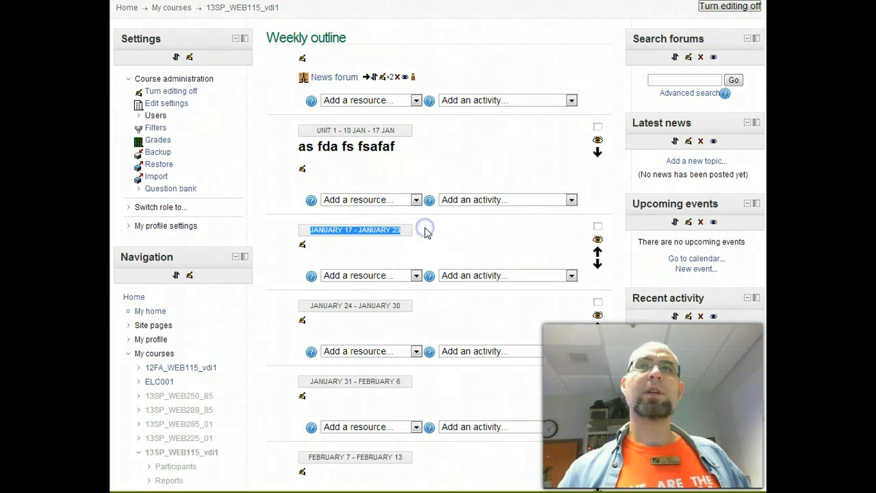
left_click(523, 234)
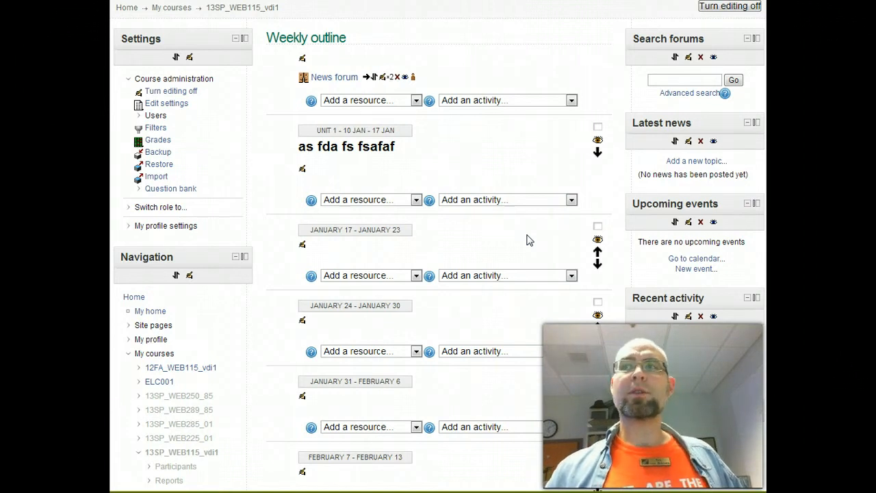
left_click(466, 237)
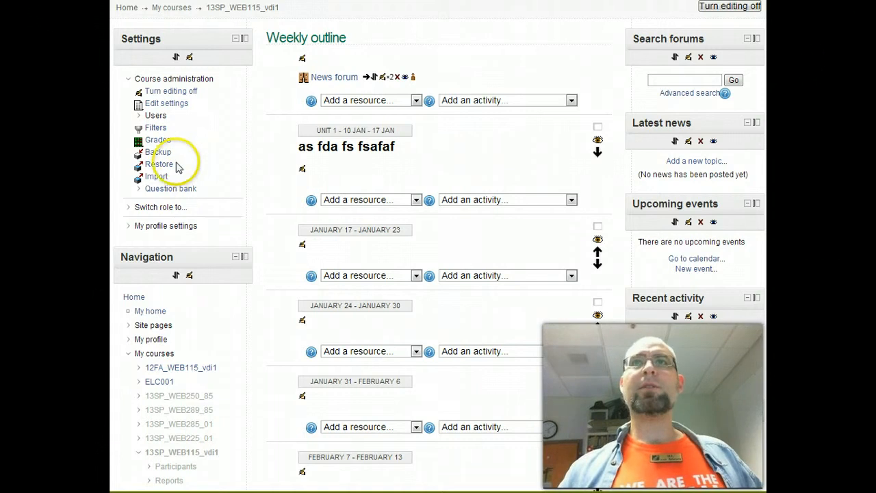
- Set the start date of the 13SP_WEB115_vdi1 course to 7 January 2013 and save the course settings
left_click(164, 106)
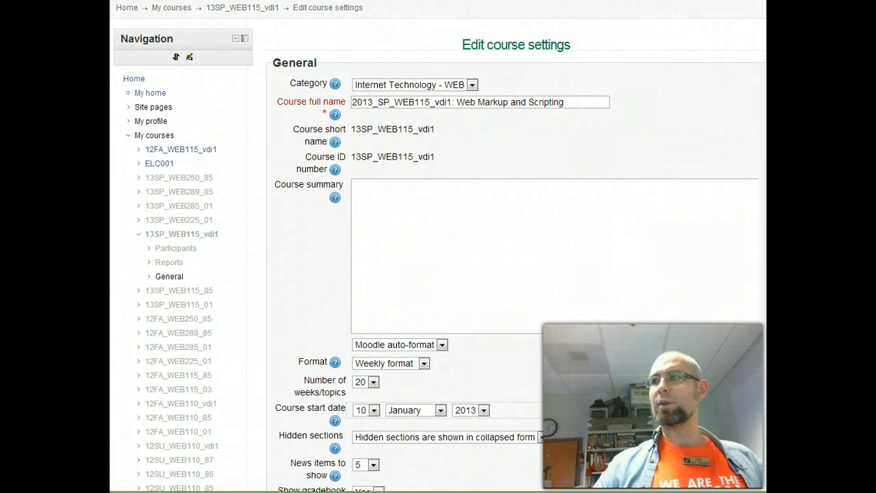
left_click(502, 256)
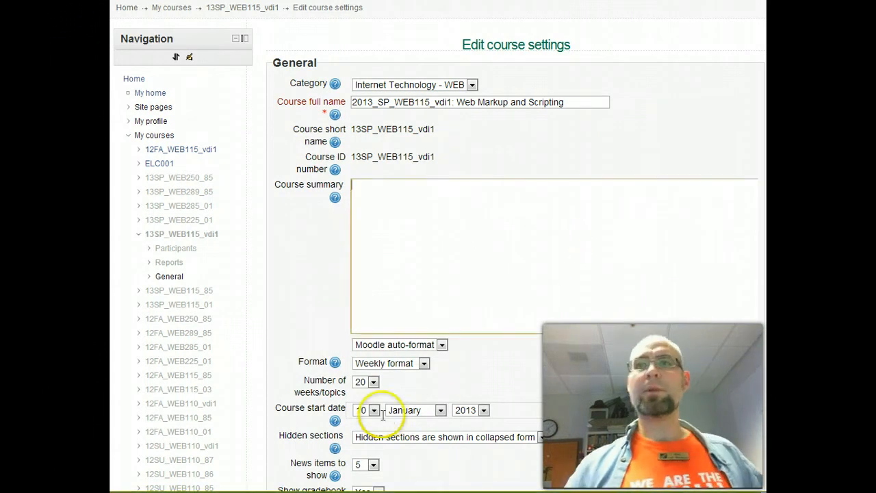
left_click(374, 410)
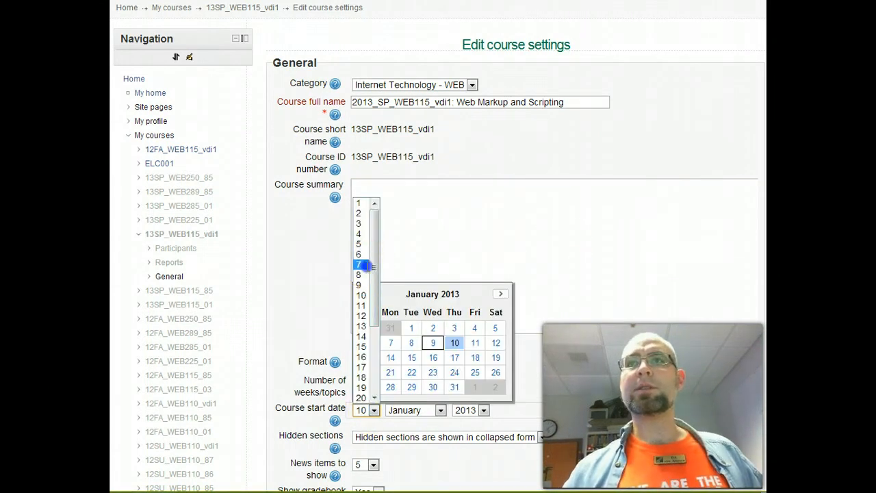
left_click(360, 264)
scroll(626, 361, "down", 3)
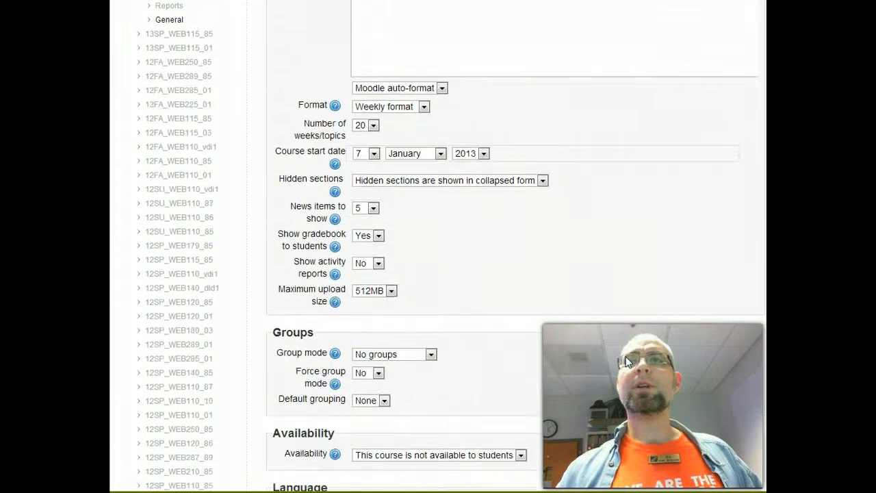
scroll(626, 362, "down", 8)
left_click(305, 322)
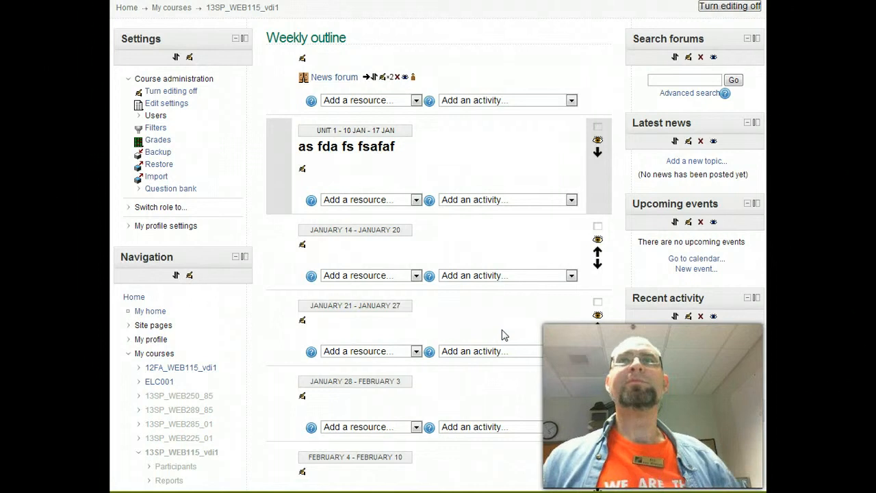
- Switch the first section of the weekly outline back to its default section name and save it
left_click(301, 168)
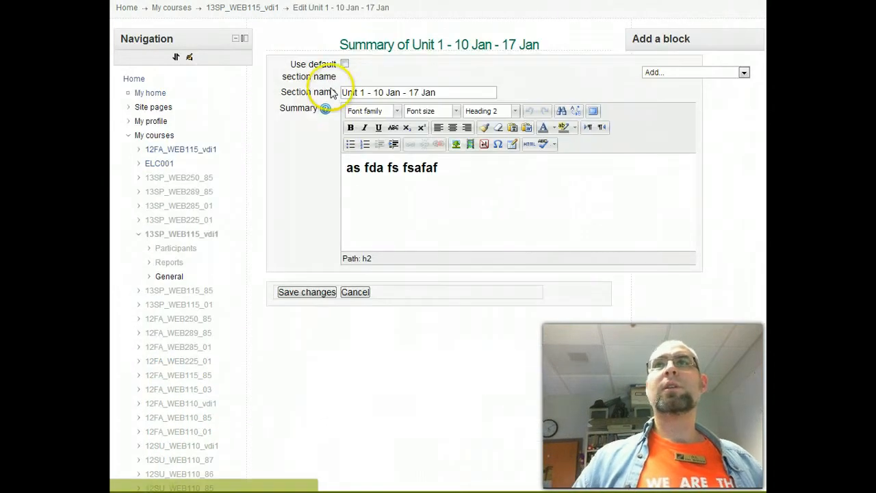
left_click(344, 64)
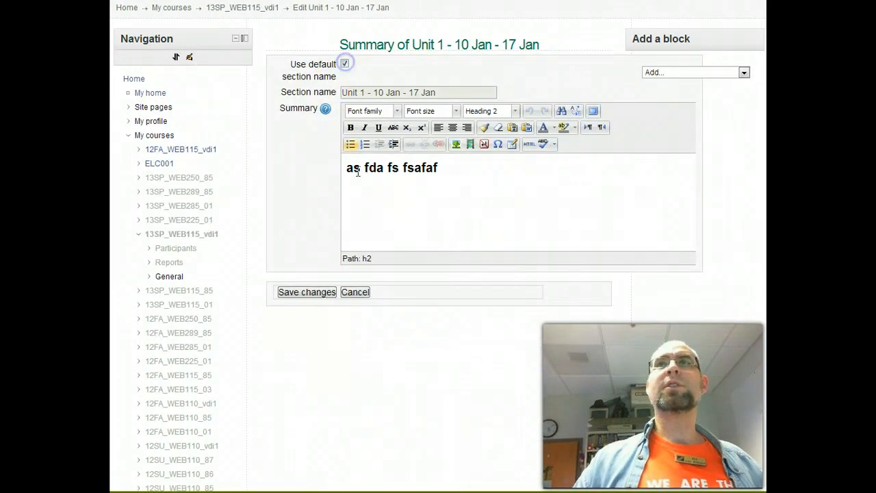
left_click(301, 292)
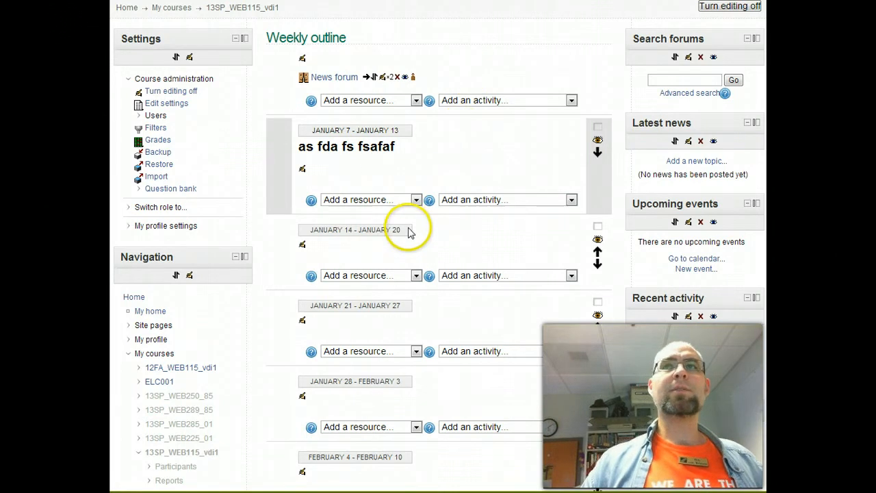
- Copy the date heading text of the second section, JANUARY 14 - JANUARY 20
left_click_drag(309, 130, 405, 130)
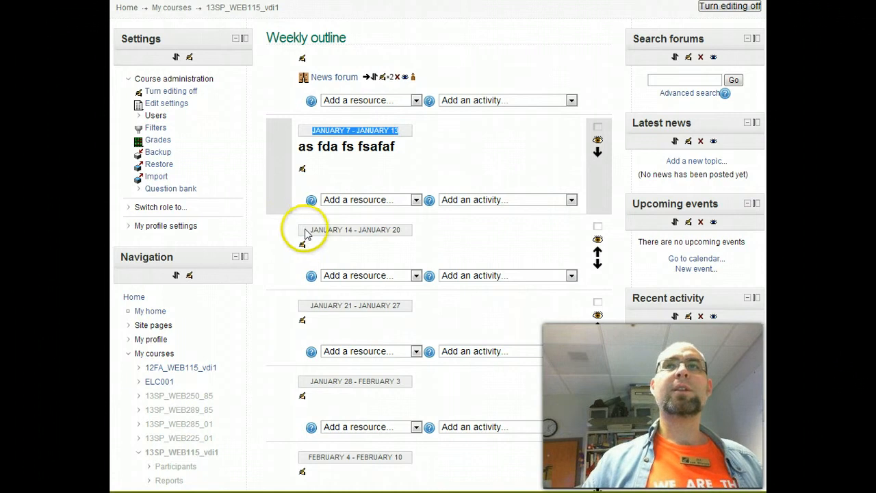
left_click_drag(308, 230, 410, 230)
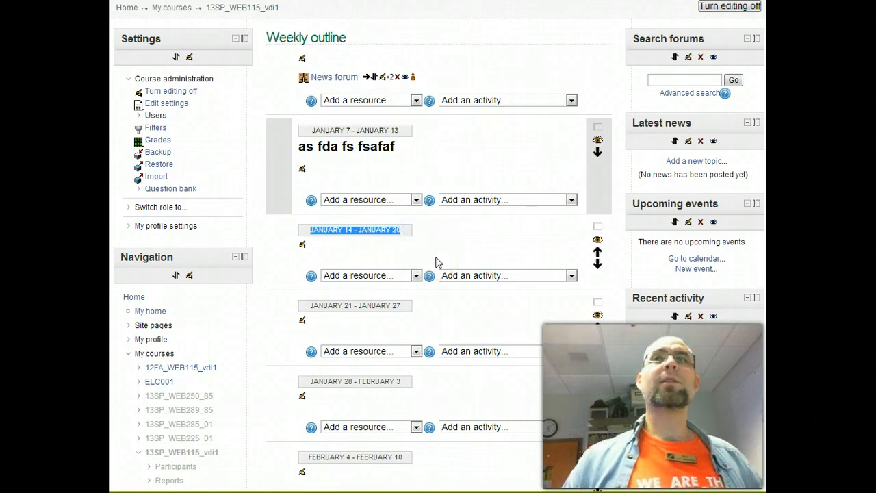
right_click(368, 240)
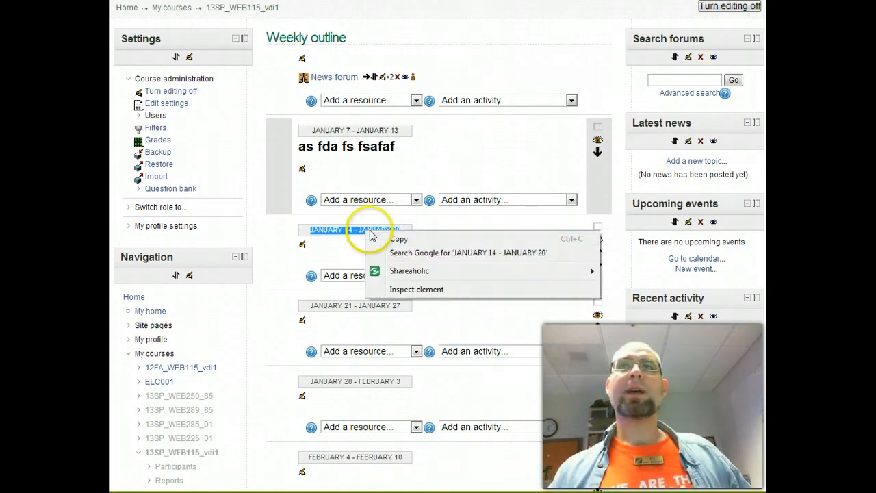
left_click(405, 236)
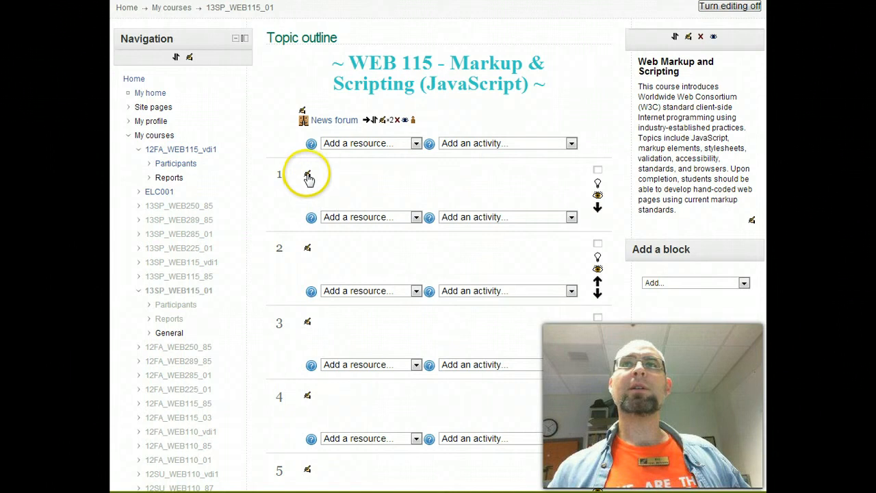
- In the 13SP_WEB115_01 course, give topic 1 a custom section name from the copied dates, changed to "JANUARY 7 - JANUARY 20"
left_click(307, 173)
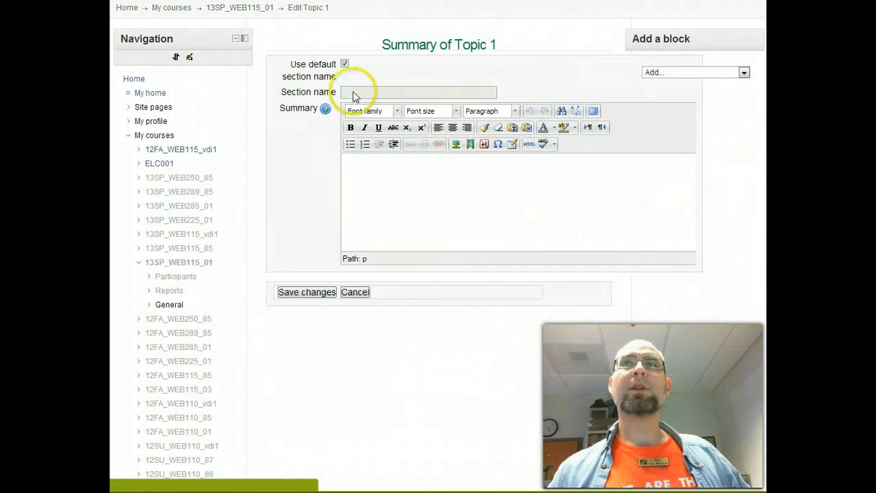
left_click(345, 63)
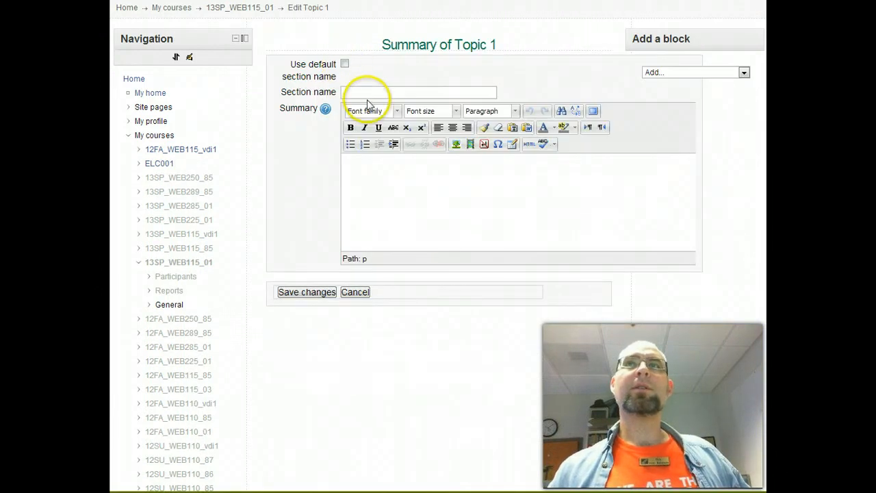
left_click(366, 92)
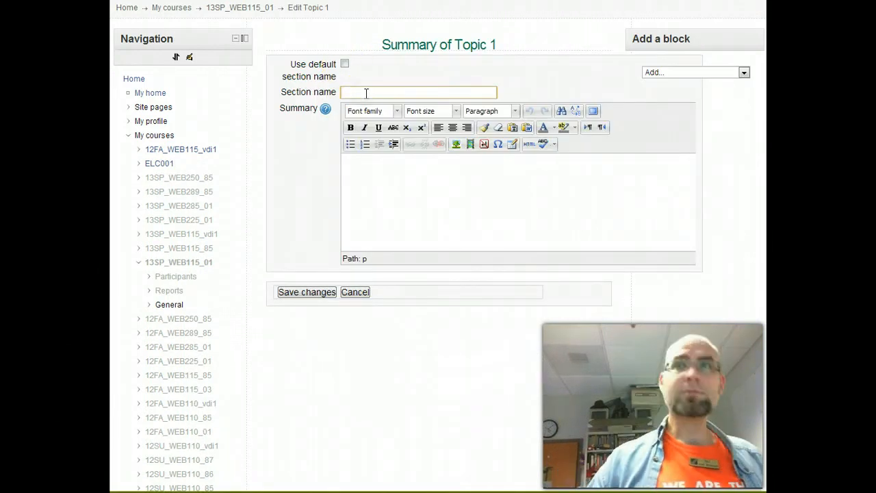
key("ctrl+v")
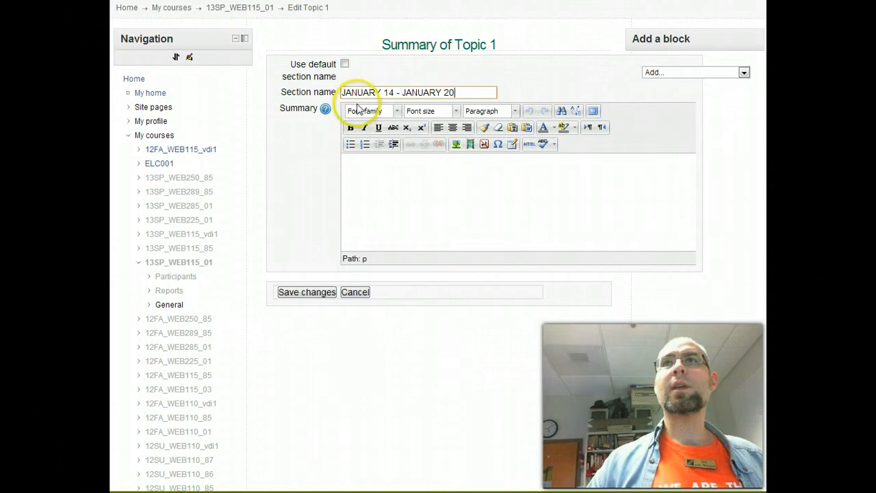
left_click(395, 92)
key("BackSpace")
key("BackSpace")
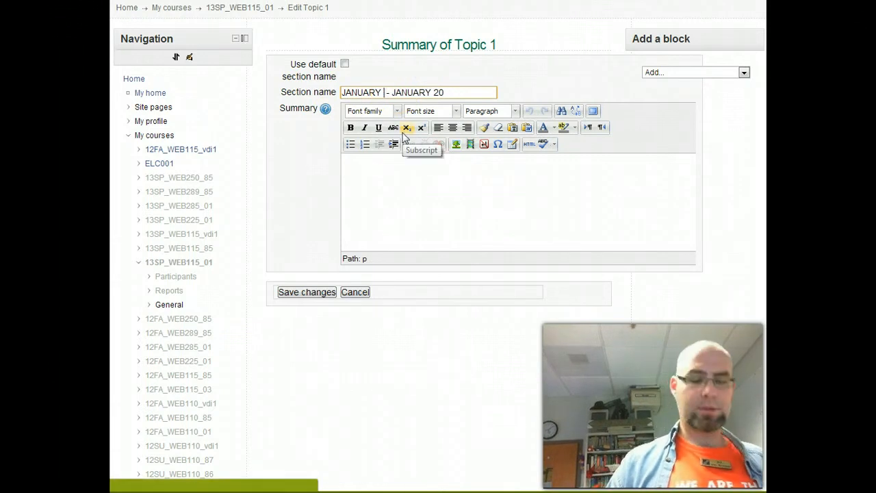
type("7")
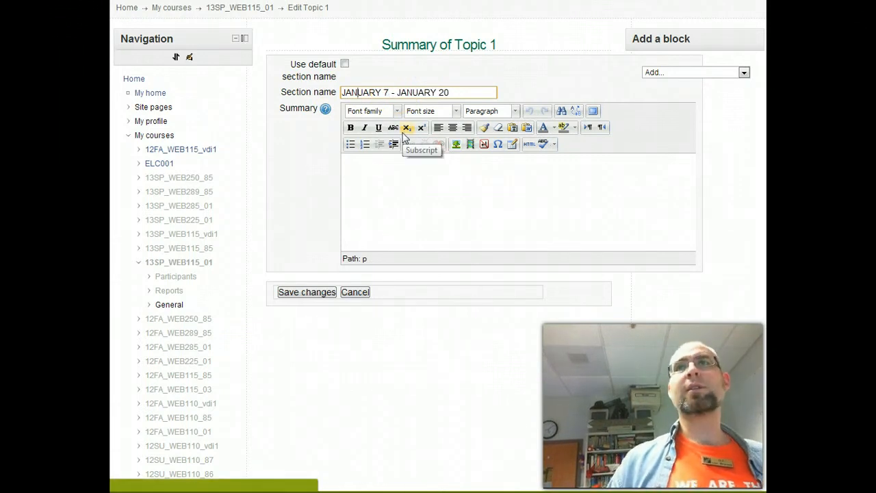
- Prefix topic 1's section name with "UNIT: 1 - " and save the section
key("Home")
type("UNITE")
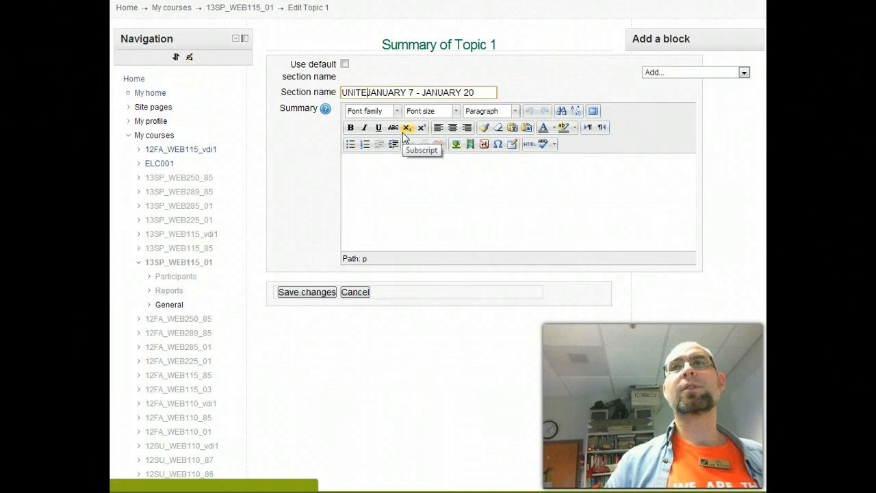
key("BackSpace")
type(": 1 ")
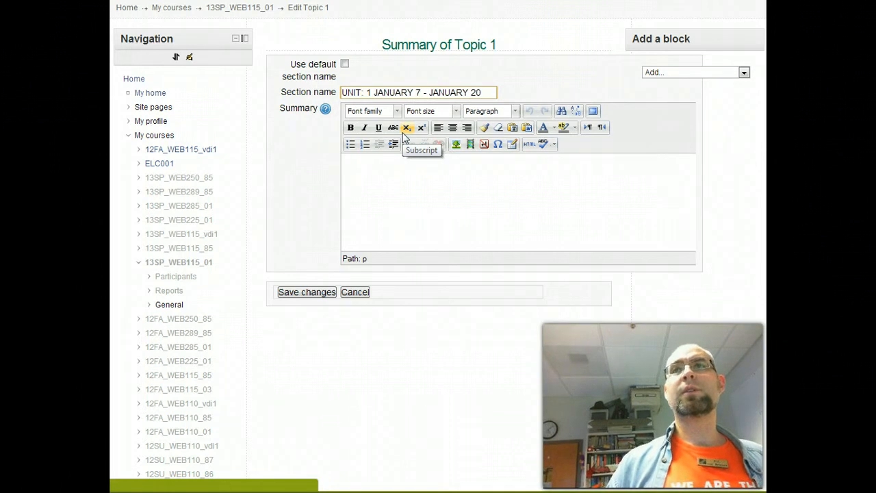
type("-")
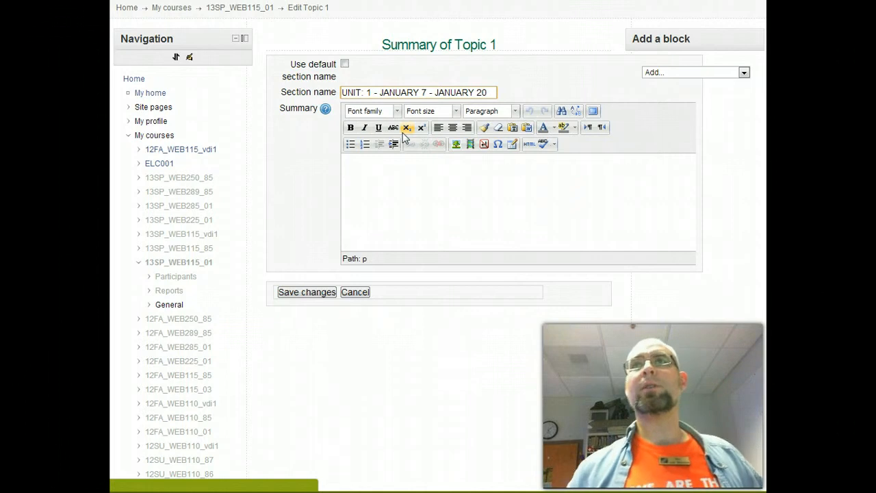
left_click(304, 293)
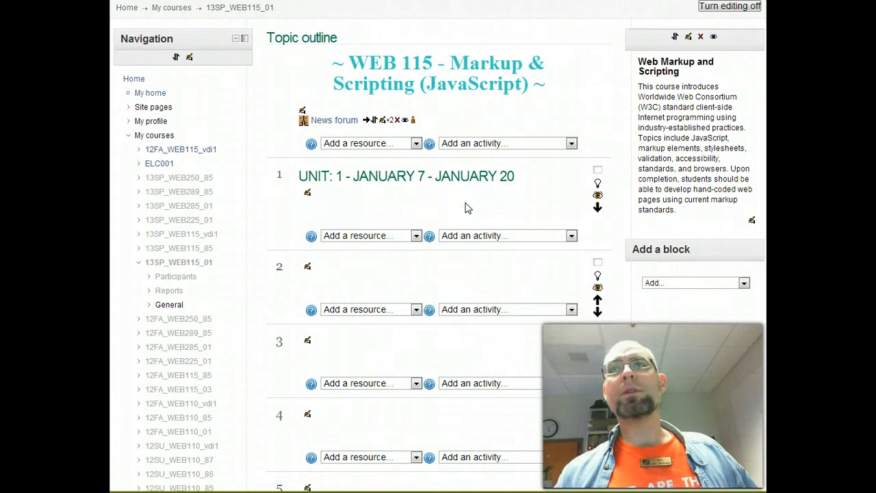
- Reopen topic 1's summary and reword its section name as "UNIT 1: Getting Started - 7-20 Jan"
left_click(310, 194)
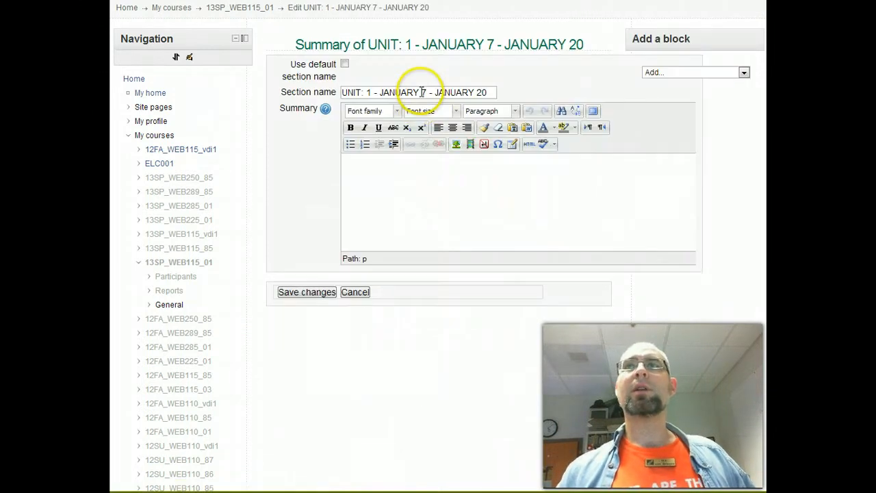
left_click_drag(419, 91, 387, 92)
type("Jan")
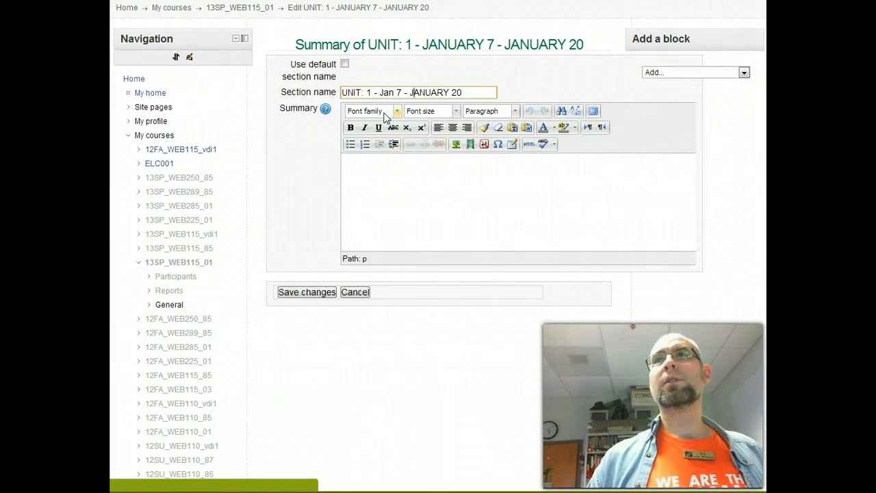
key("Delete")
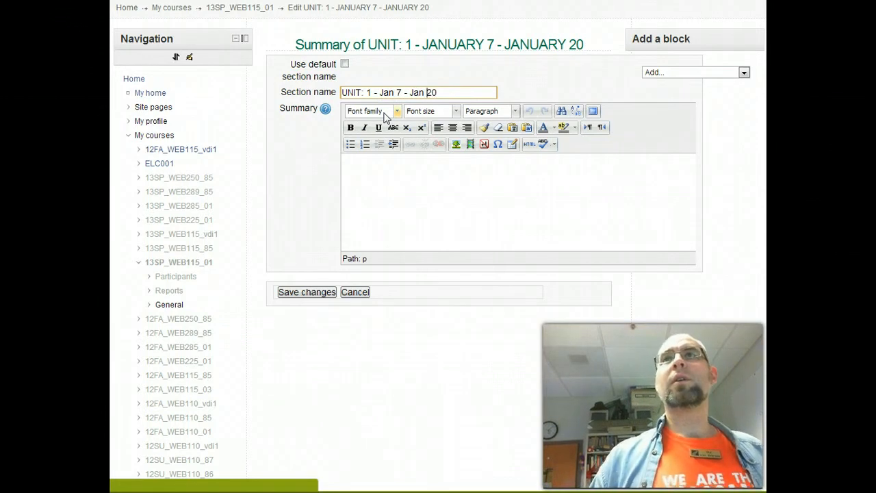
key("BackSpace")
key("BackSpace")
key("BackSpace")
key("BackSpace")
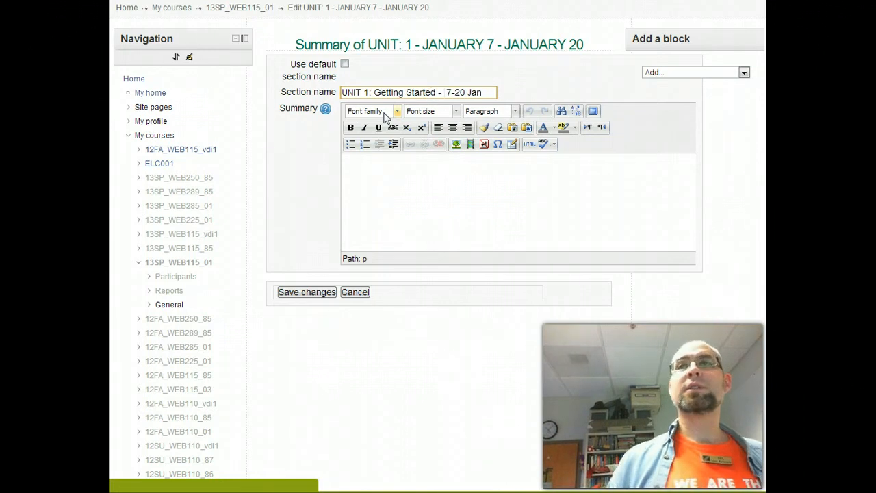
- Spell the month out as "January" in topic 1's section name and save the section
left_click(491, 92)
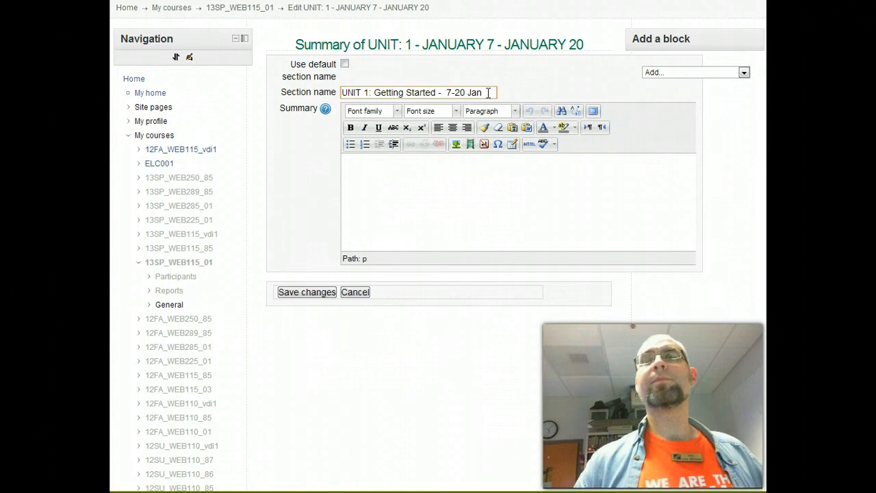
type("uary")
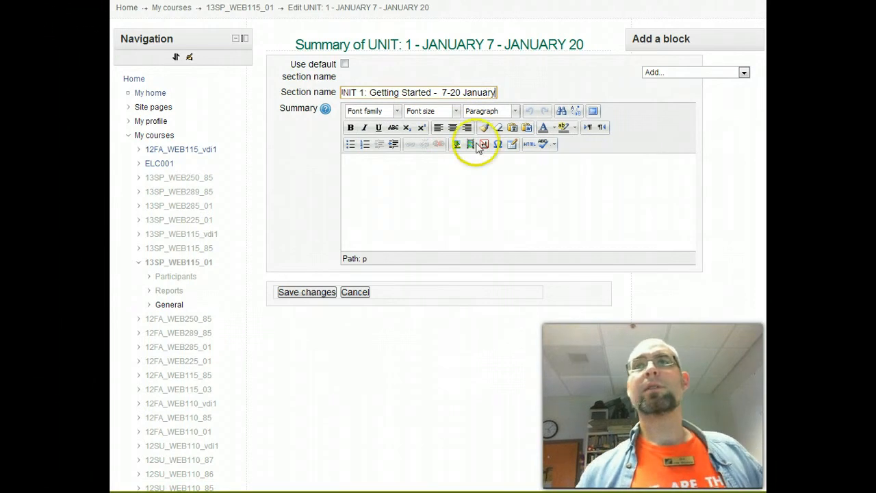
left_click(466, 188)
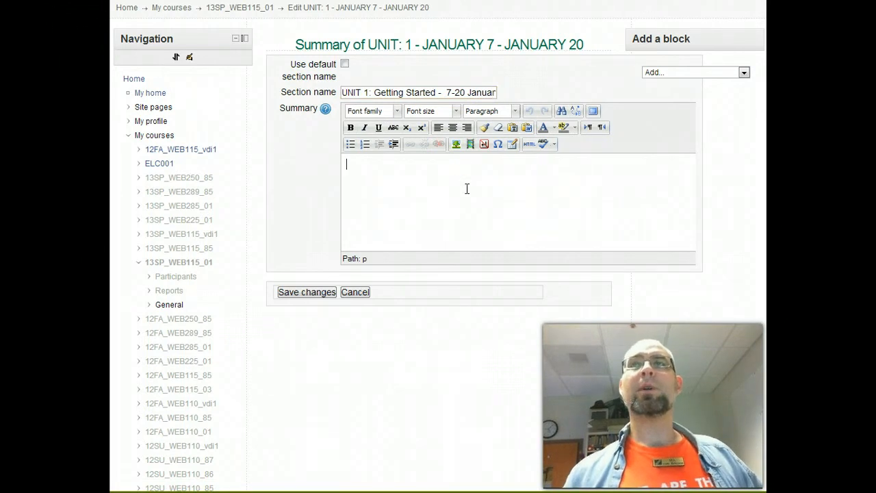
left_click(307, 292)
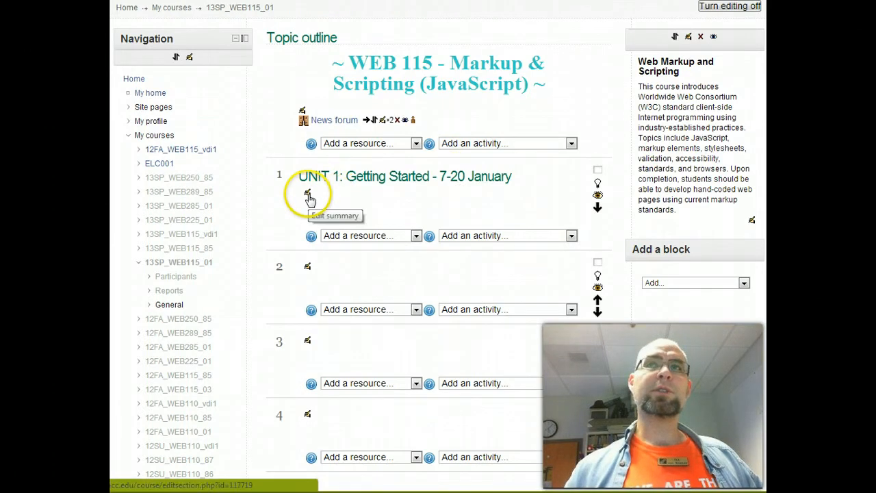
- Copy topic 1's section name into its summary text and save the section
left_click(309, 197)
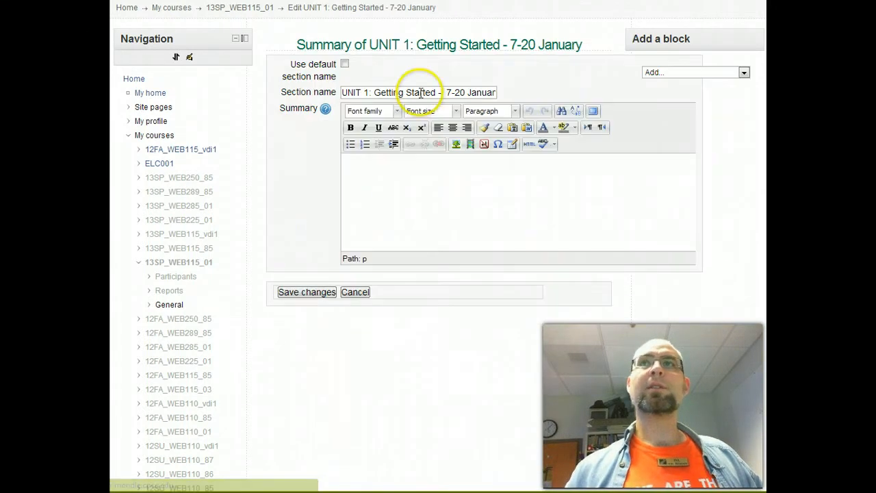
left_click(418, 92)
triple_click(417, 92)
key("ctrl+c")
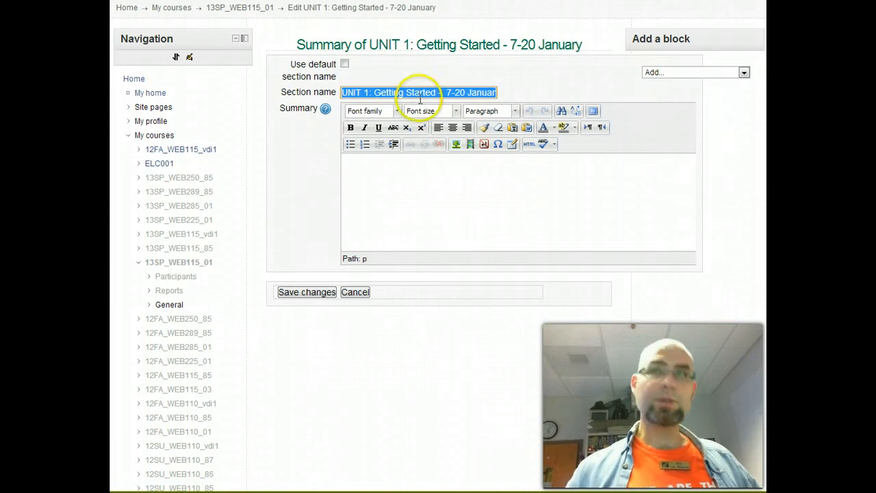
left_click(420, 188)
key("ctrl+v")
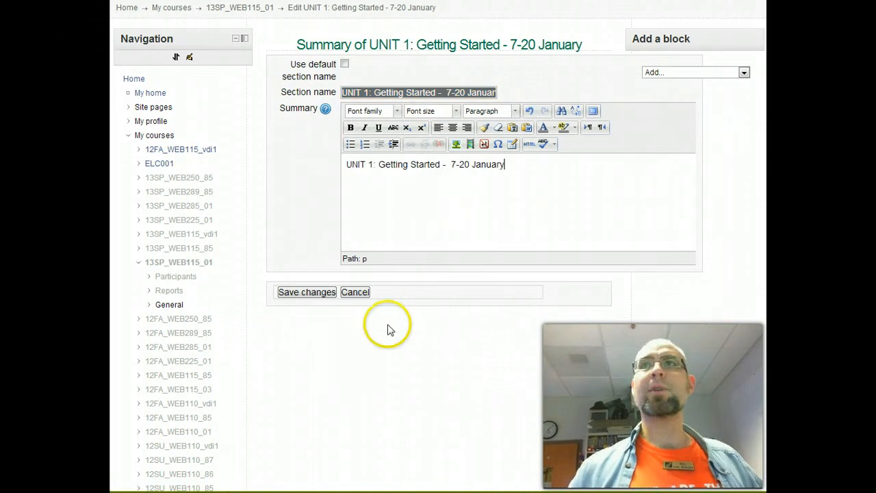
left_click(307, 292)
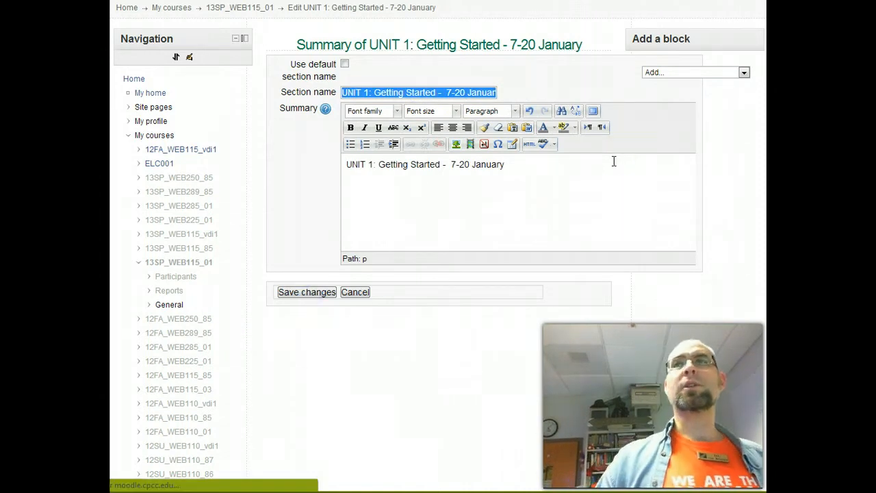
left_click(333, 192)
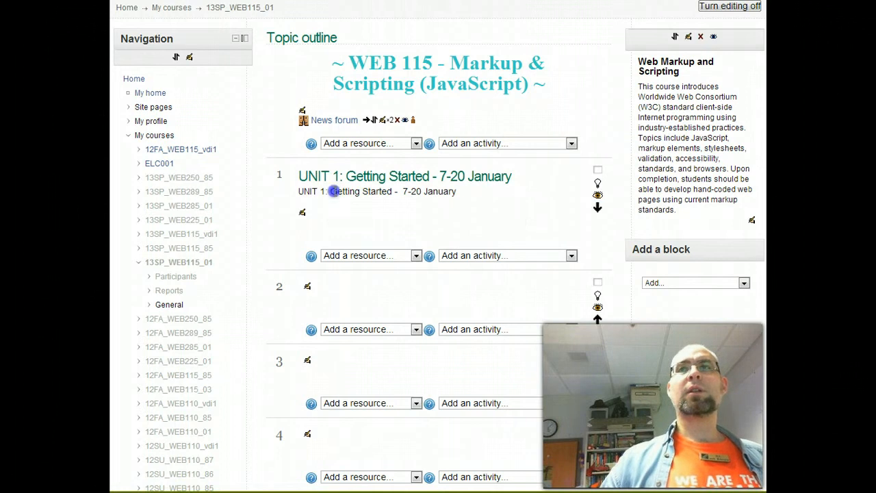
- Format the unit title in topic 1's summary as Heading 2 and save the section
left_click_drag(334, 192, 499, 182)
left_click(303, 213)
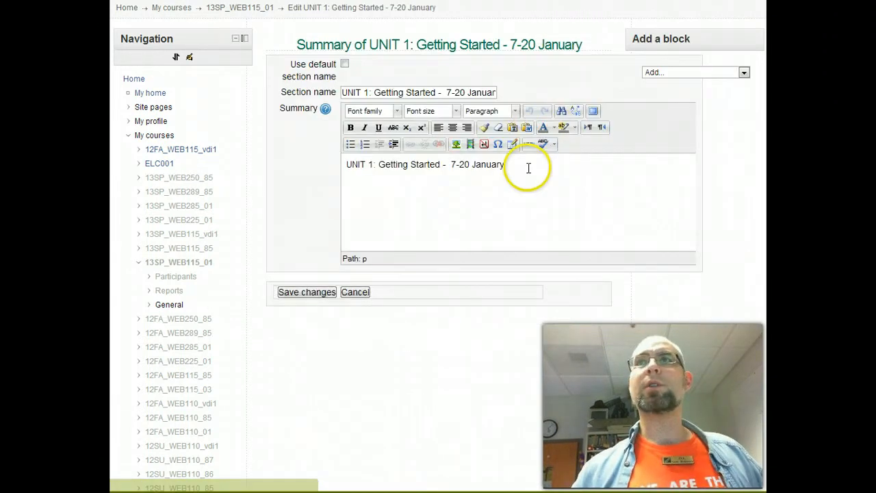
left_click_drag(528, 168, 317, 166)
left_click(514, 111)
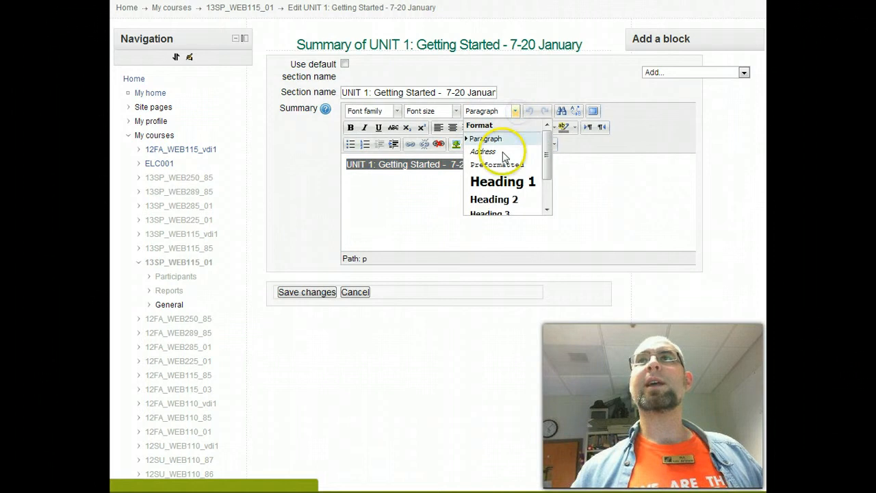
left_click(506, 201)
left_click(498, 201)
left_click(301, 293)
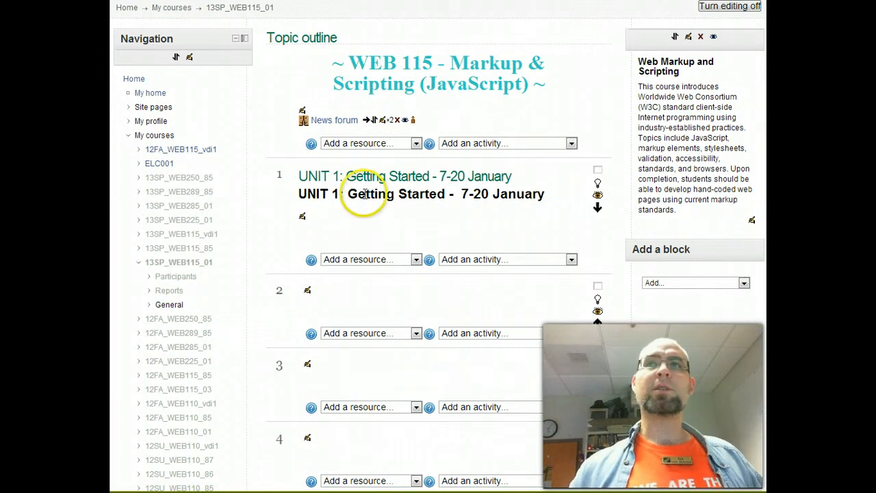
- Delete the duplicate unit title from topic 1's summary text and save the section
left_click_drag(521, 184, 303, 177)
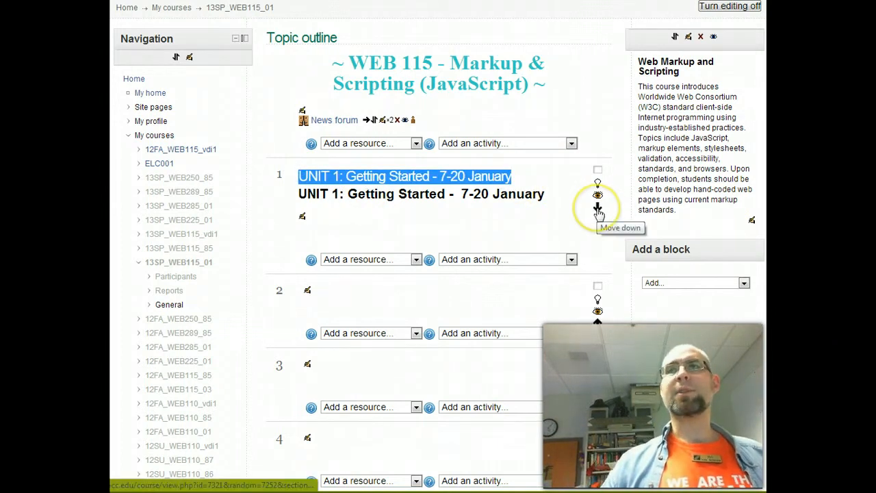
left_click(518, 223)
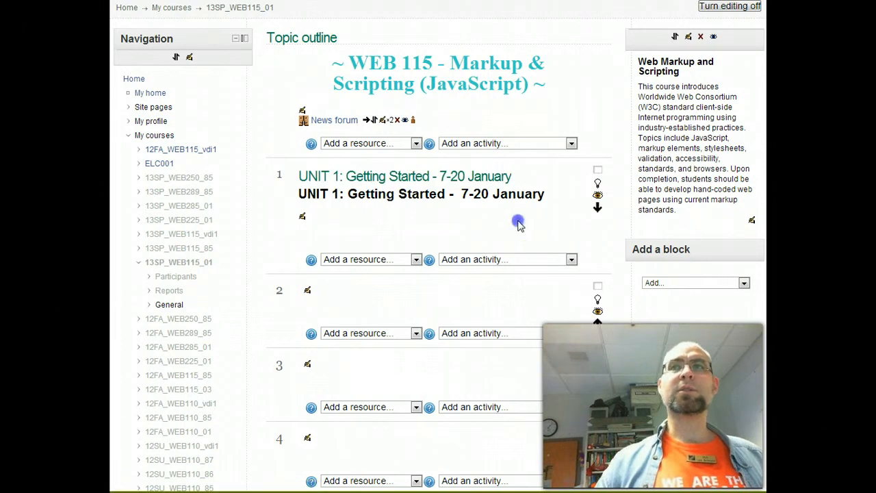
left_click(303, 220)
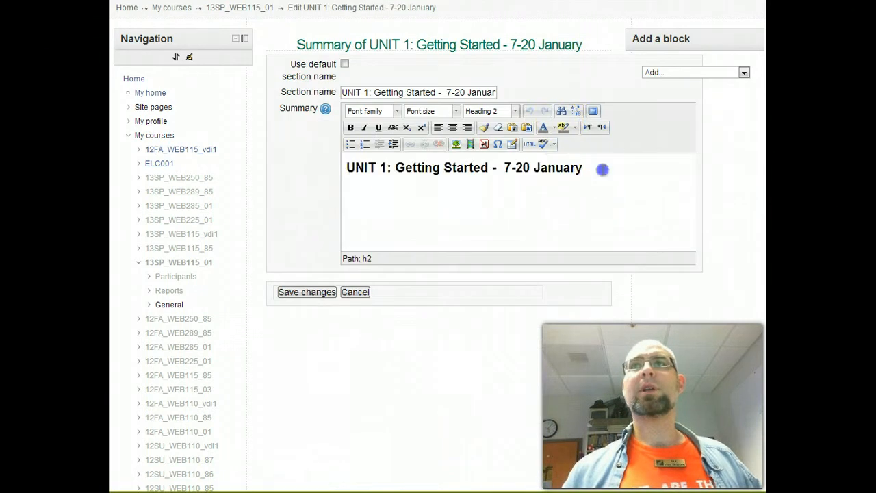
left_click_drag(602, 168, 293, 166)
key("Delete")
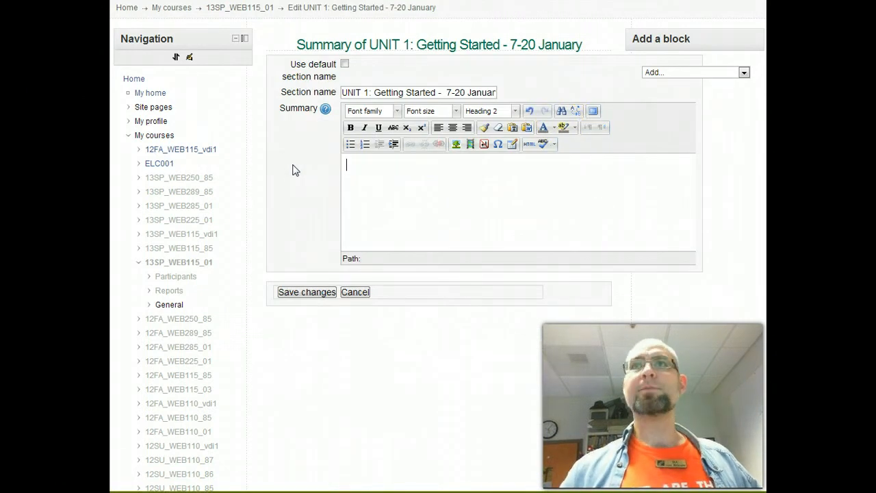
left_click(314, 293)
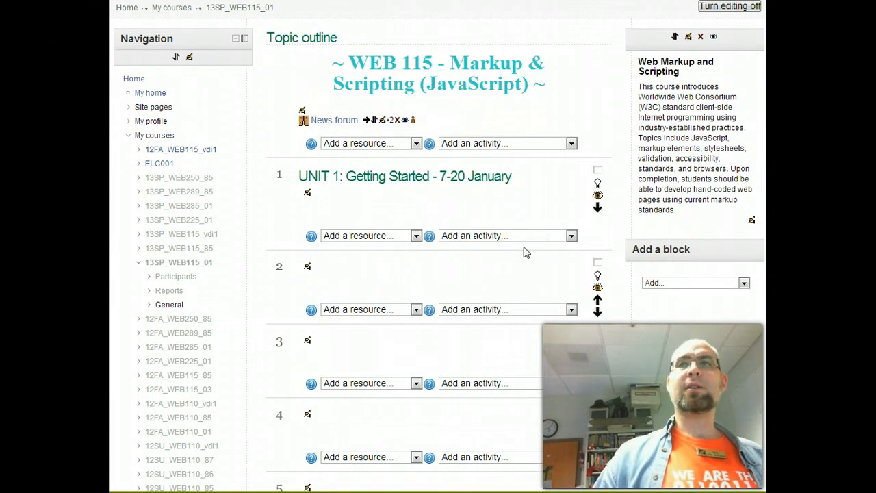
- Move the News forum from the general section at the start of the course into Topic 9
scroll(489, 243, "down", 3)
scroll(489, 248, "up", 3)
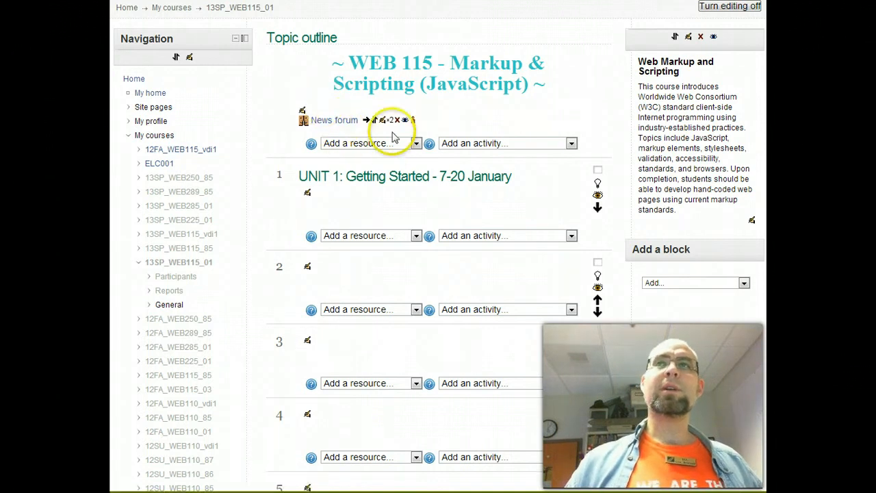
left_click(373, 121)
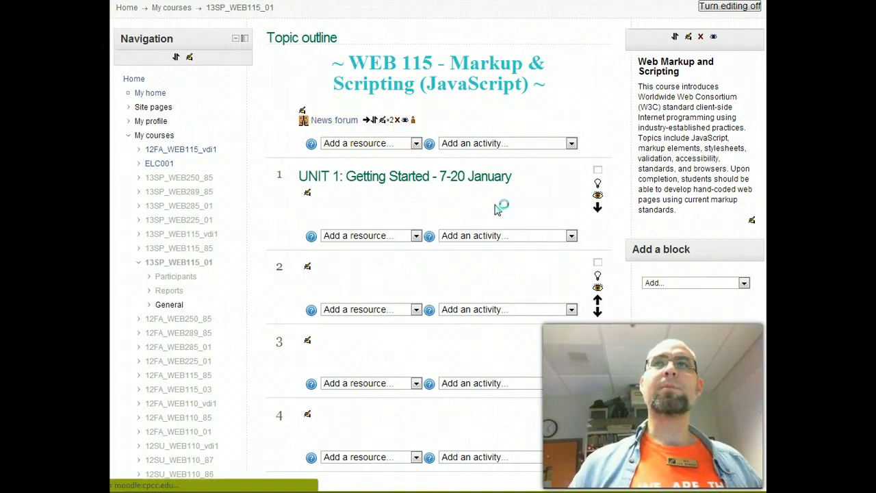
scroll(497, 209, "down", 10)
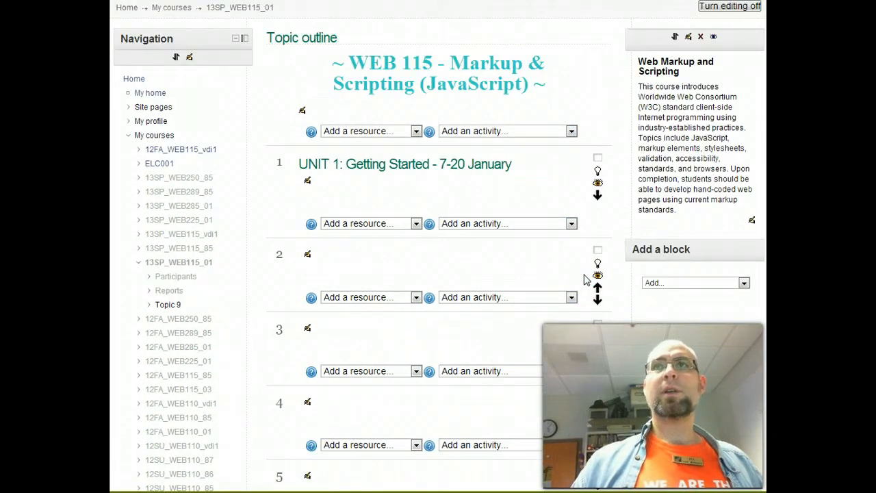
- Open the News forum's settings, rename it "Course Announcements" and extend its introduction with "about this course."
scroll(537, 206, "down", 5)
scroll(536, 207, "down", 5)
scroll(537, 207, "up", 2)
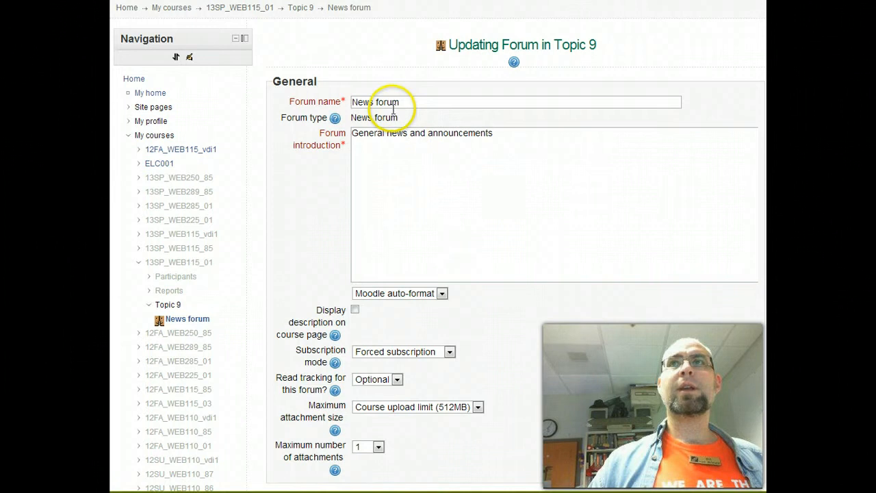
left_click_drag(402, 103, 326, 107)
type("WEB")
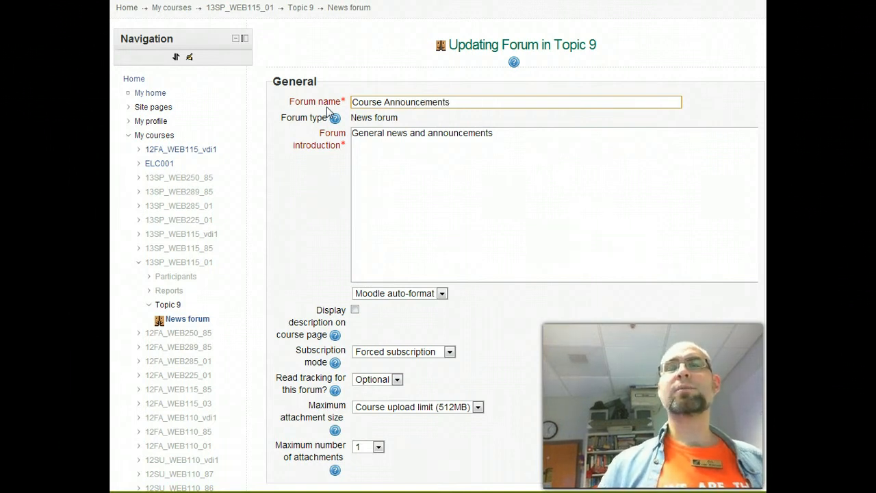
left_click(515, 137)
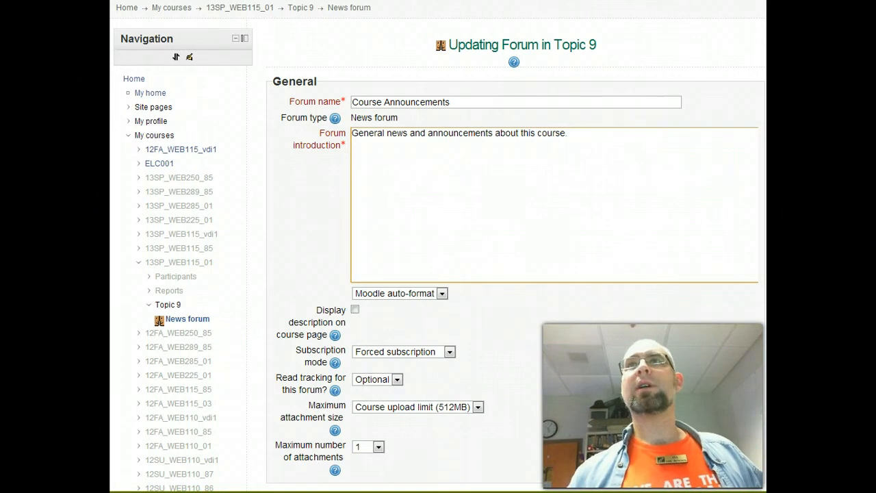
- On the tropicalteachers.com WEB 110 site in a new tab, search for "announcements" and open the Forum Instructions page
key("ctrl+t")
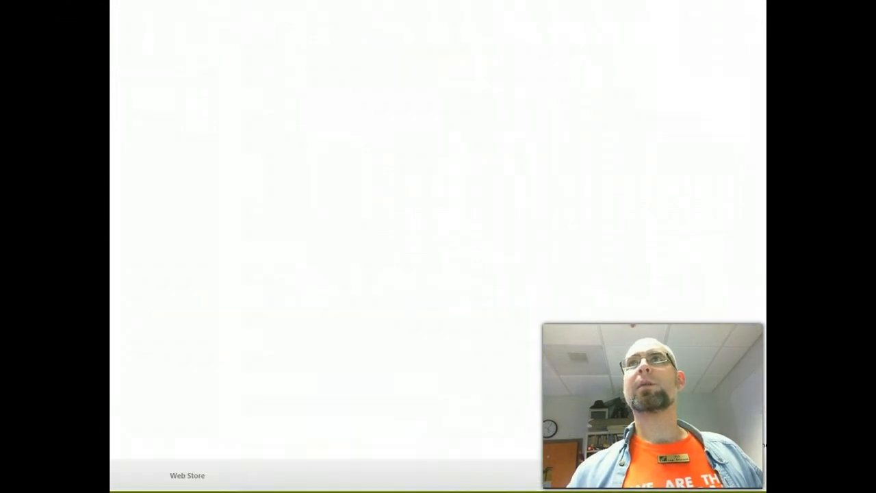
type("y")
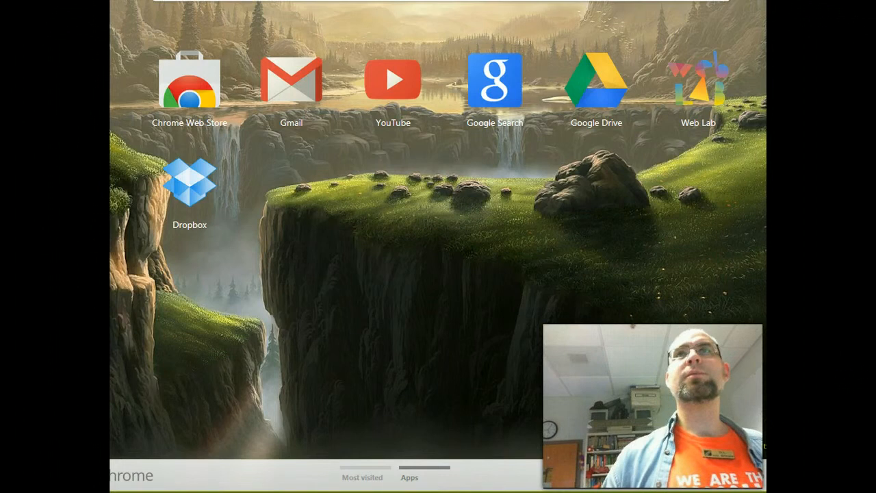
key("Return")
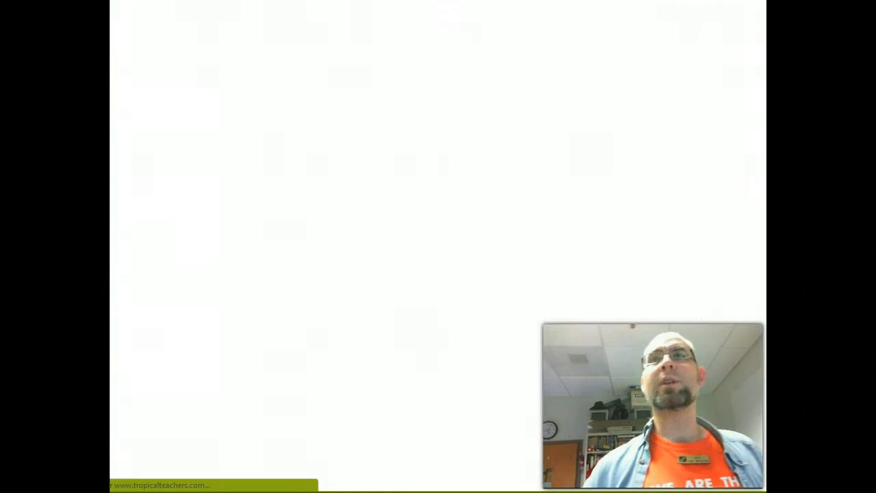
left_click(252, 111)
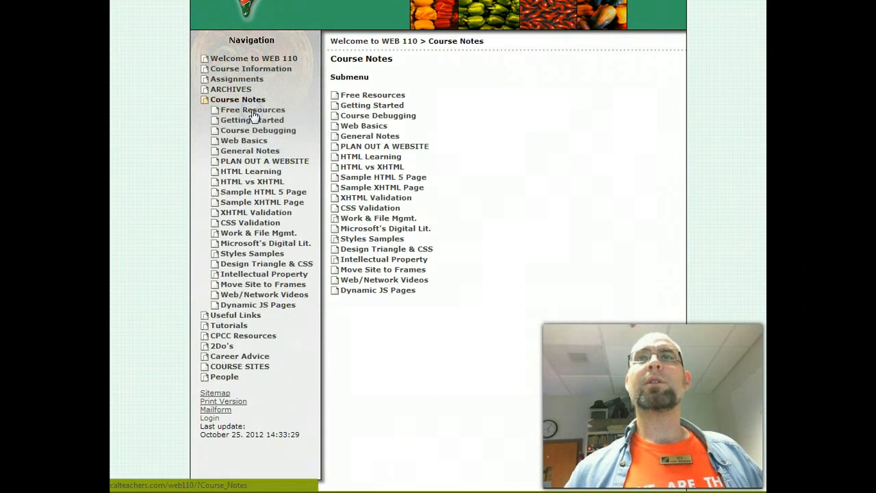
left_click(226, 100)
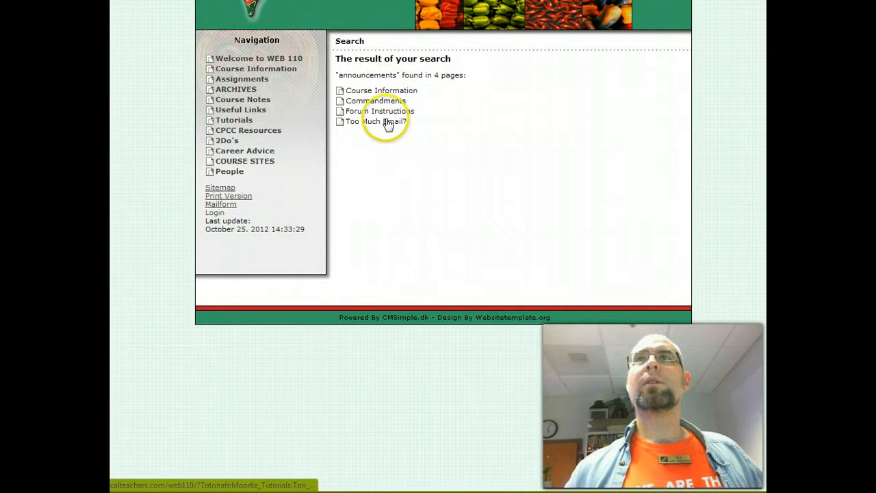
left_click(385, 111)
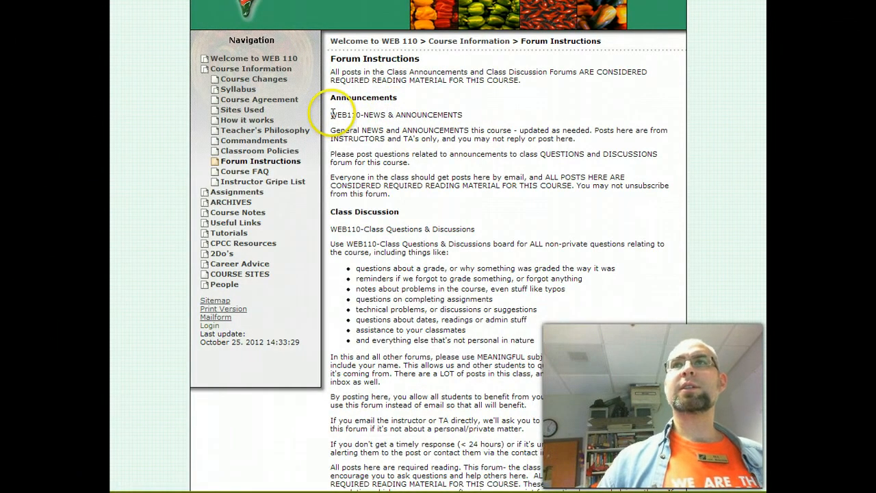
- Copy the three paragraphs describing the announcements forum and replace the Moodle forum's introduction with them
left_click_drag(331, 129, 458, 195)
key("ctrl+c")
right_click(432, 180)
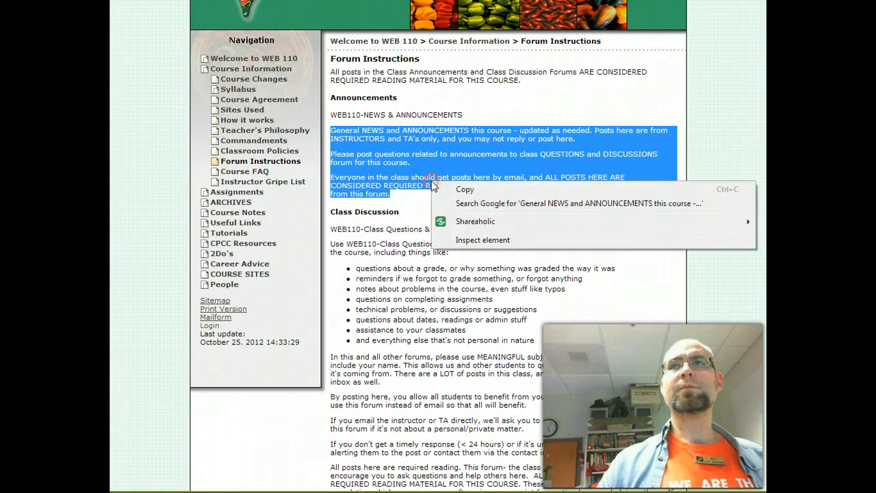
left_click(464, 192)
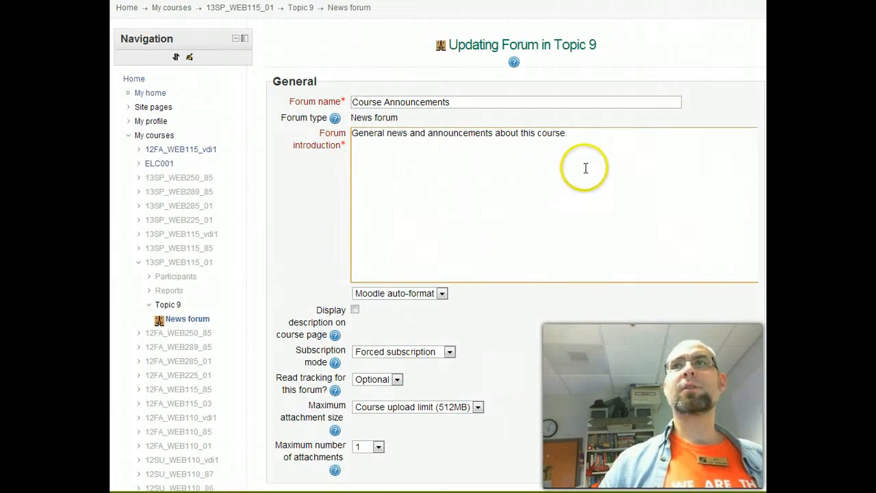
left_click_drag(594, 136, 285, 140)
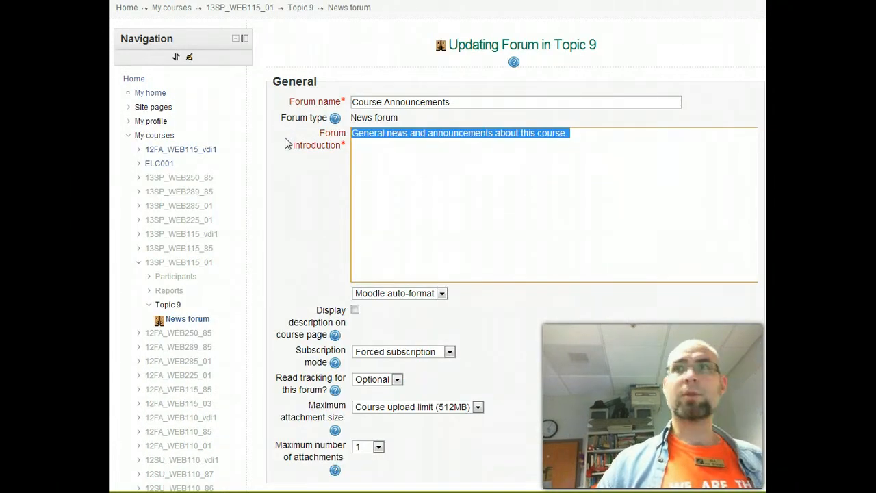
key("ctrl+v")
left_click(521, 239)
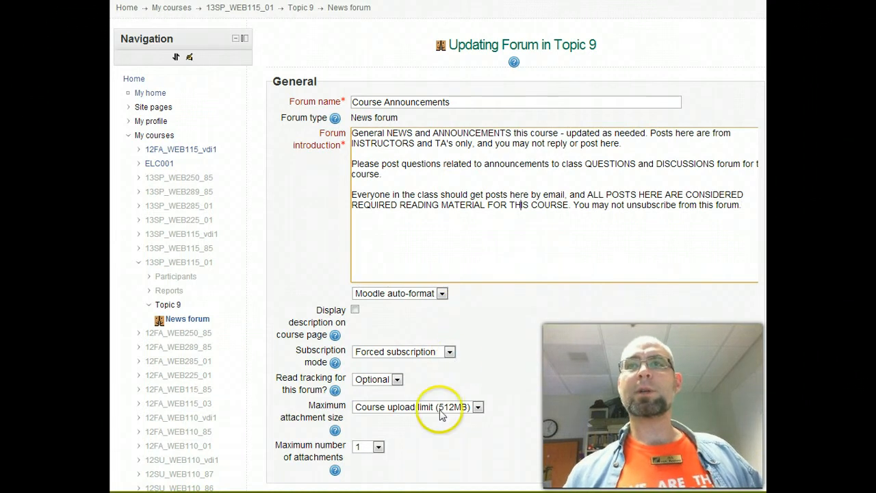
- Set read tracking to On for the Course Announcements forum, then save and display the forum
left_click(397, 381)
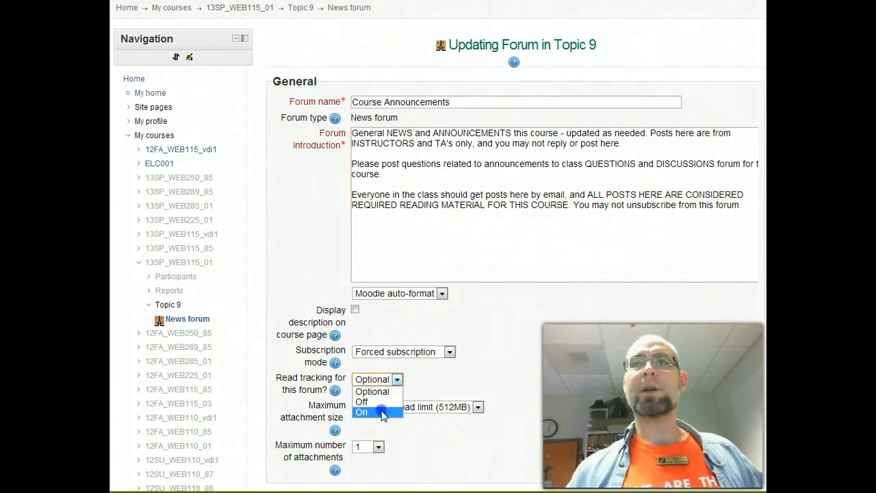
left_click(371, 412)
scroll(516, 349, "down", 2)
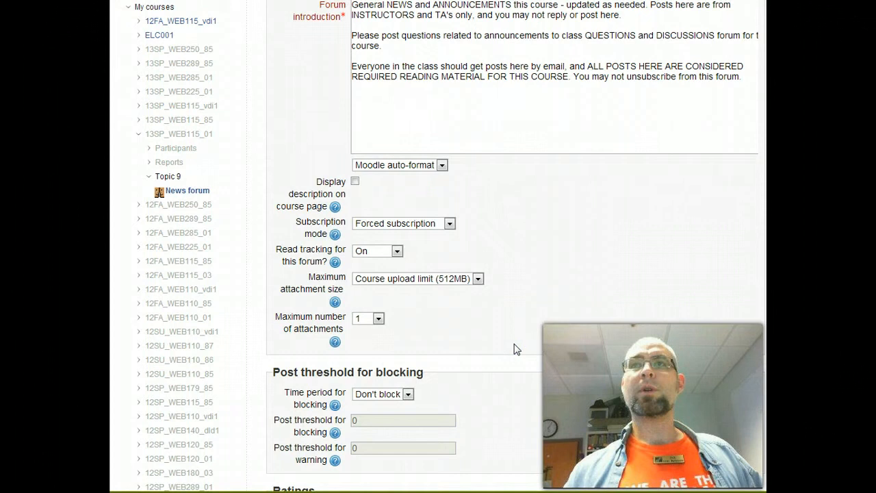
scroll(517, 323, "down", 1)
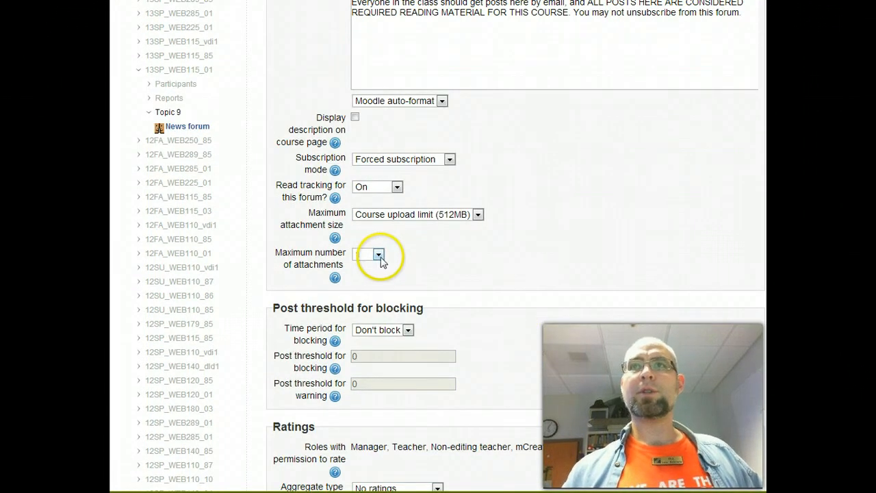
scroll(535, 268, "down", 3)
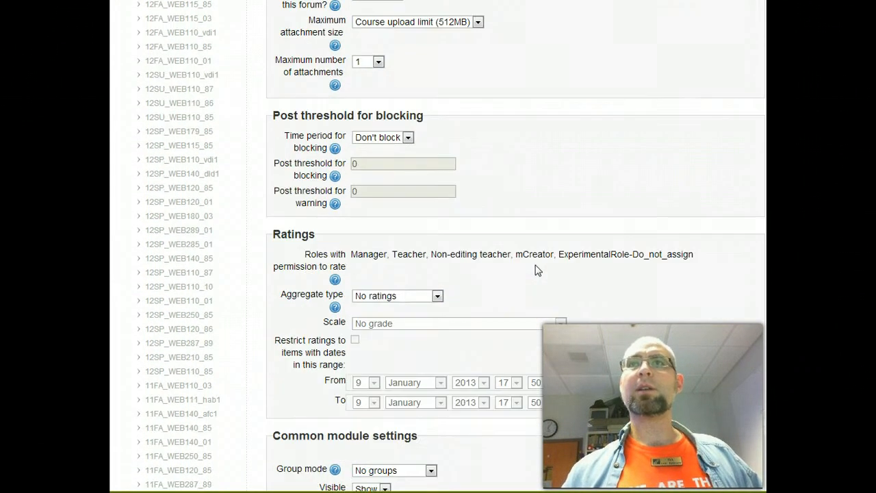
scroll(537, 270, "down", 2)
scroll(537, 270, "down", 2)
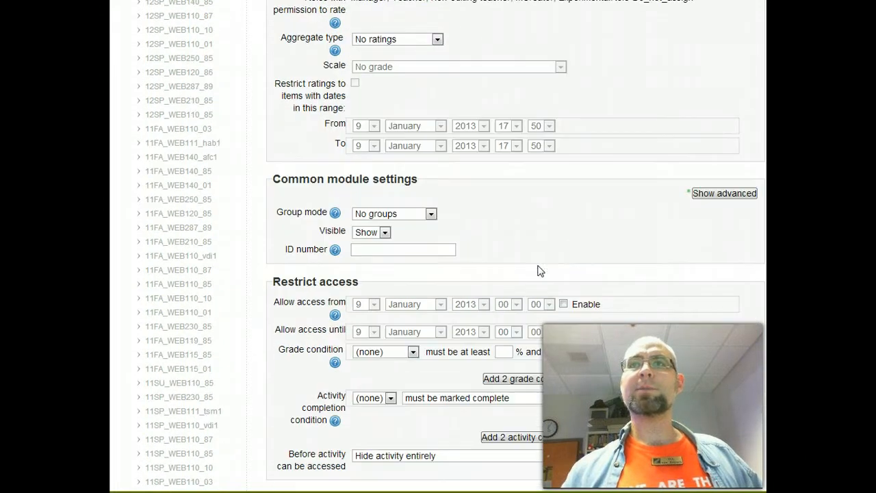
scroll(578, 243, "down", 3)
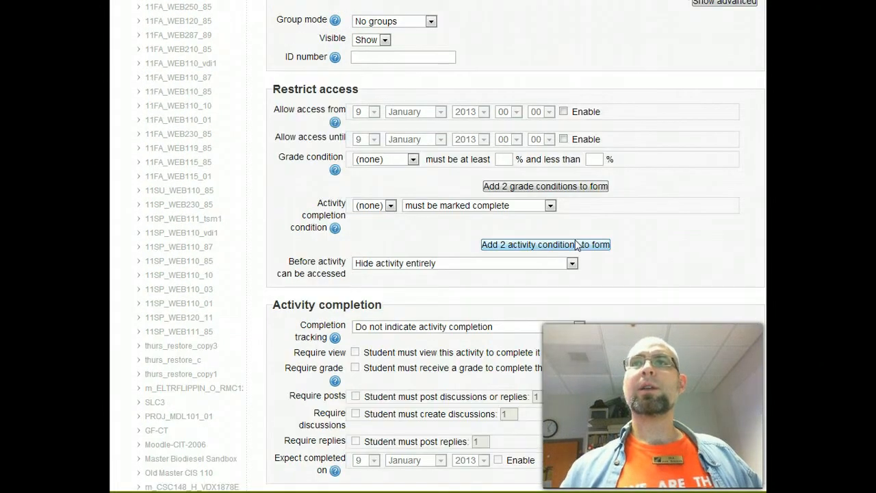
left_click(661, 265)
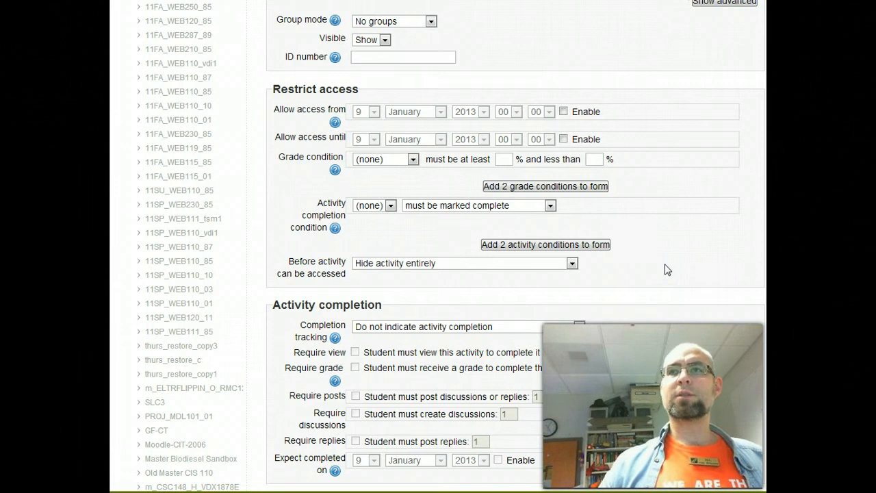
scroll(667, 270, "down", 2)
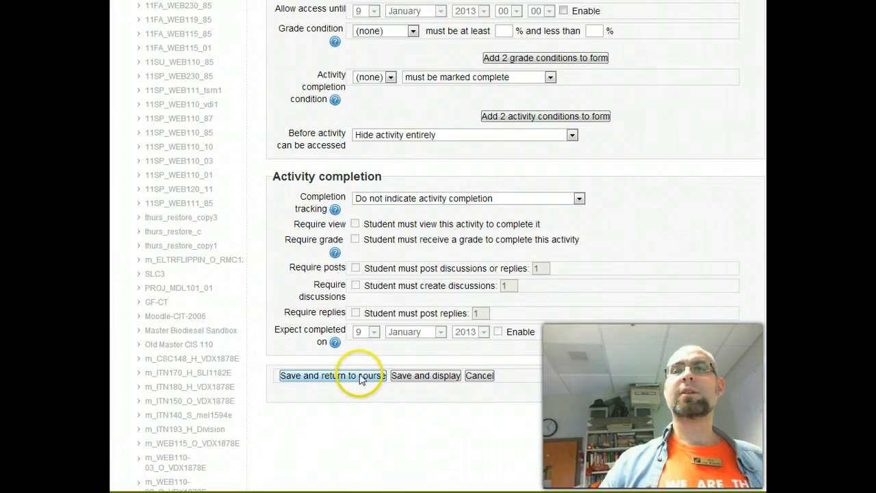
left_click(421, 375)
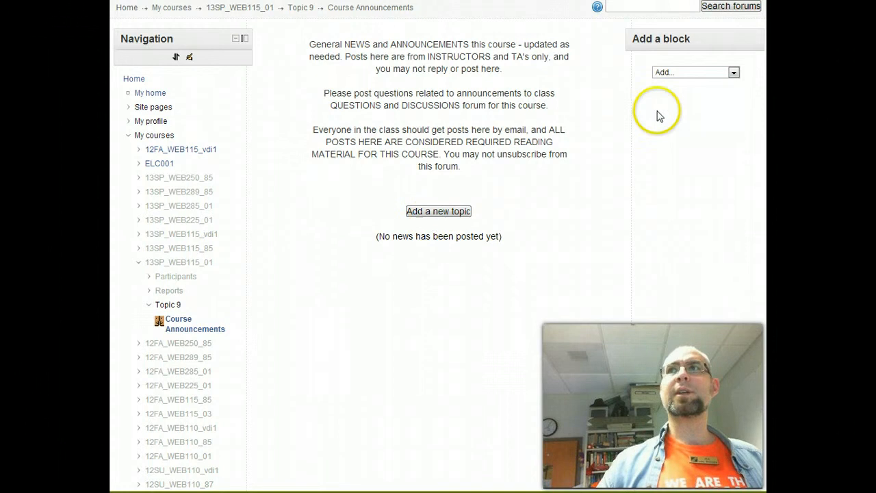
- Reopen the Course Announcements forum's settings and set the introduction's text format to HTML format
left_click(131, 134)
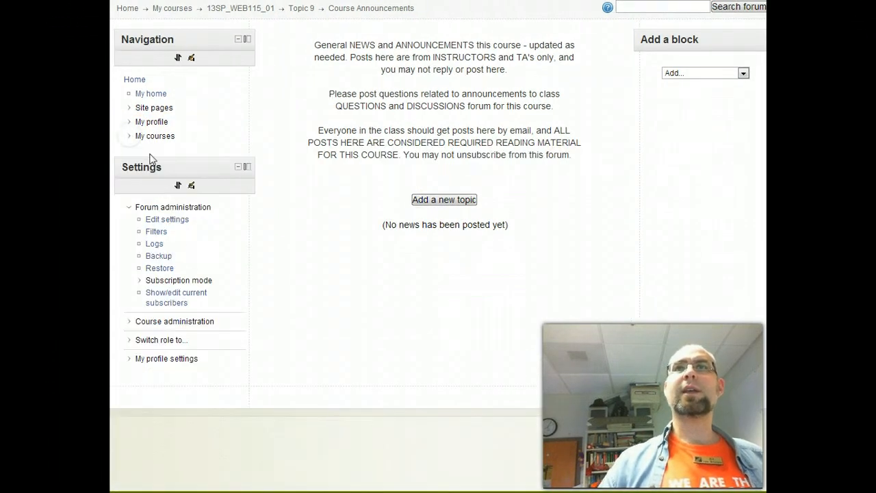
left_click(160, 220)
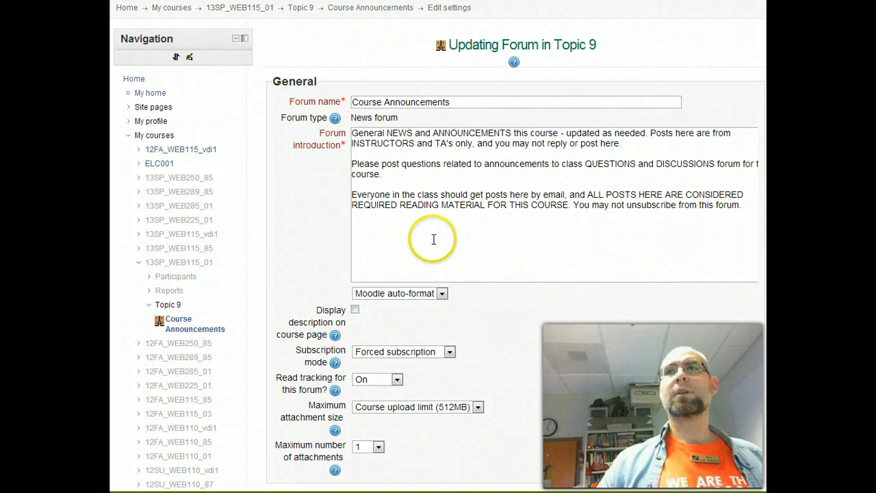
left_click_drag(737, 210, 291, 124)
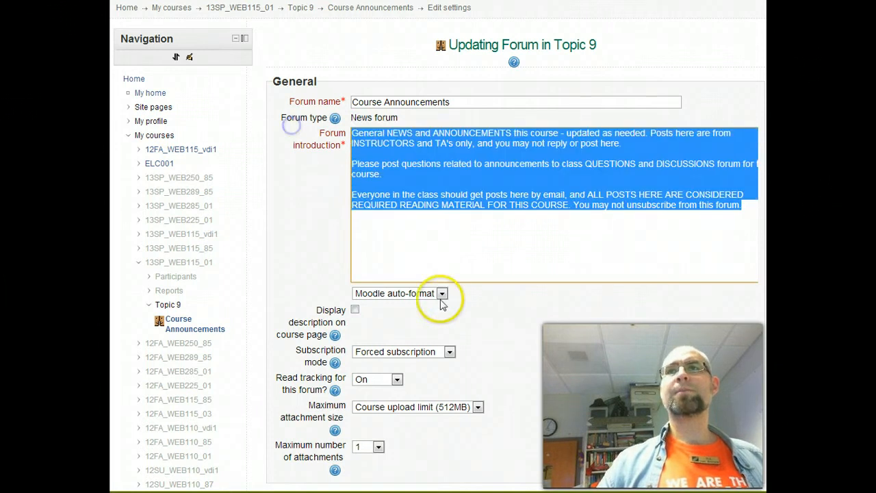
left_click(442, 293)
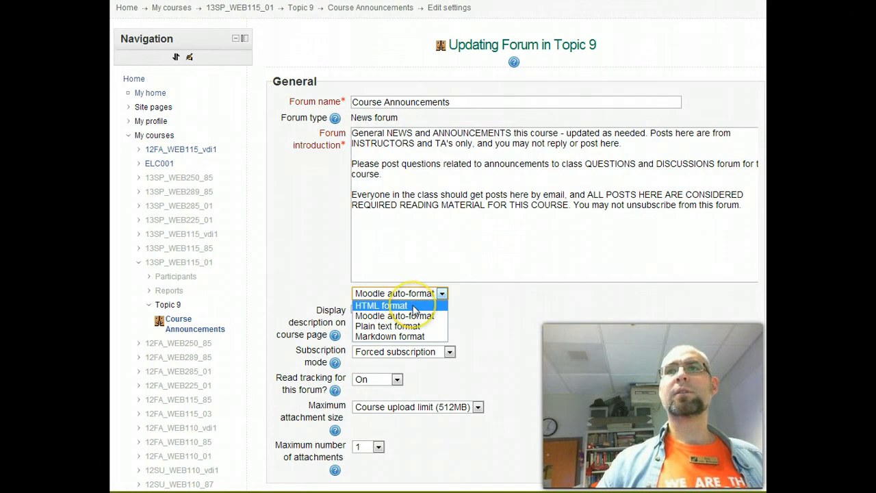
left_click(416, 325)
left_click(441, 293)
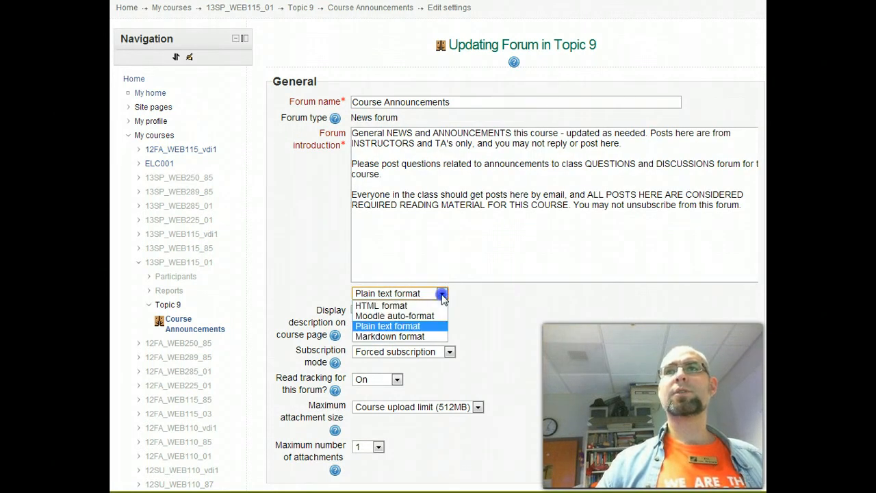
left_click(420, 309)
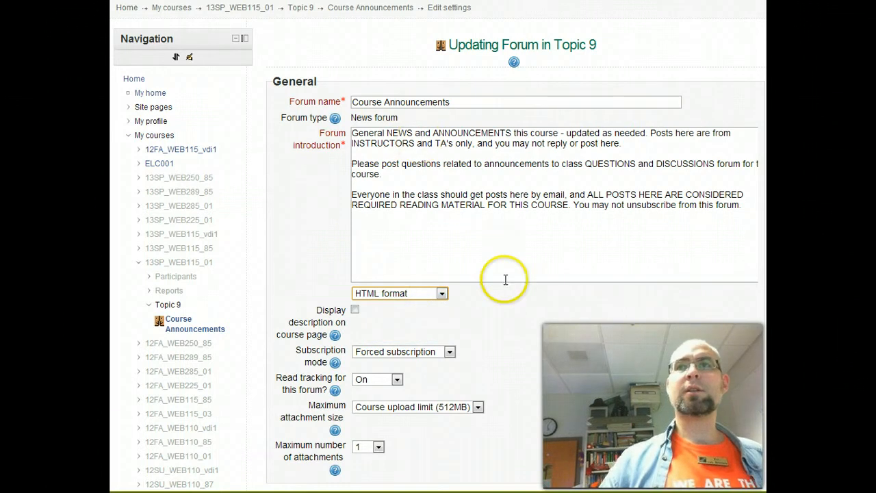
- Review the forum's settings form, then save the changes and return to the course page
left_click(501, 156)
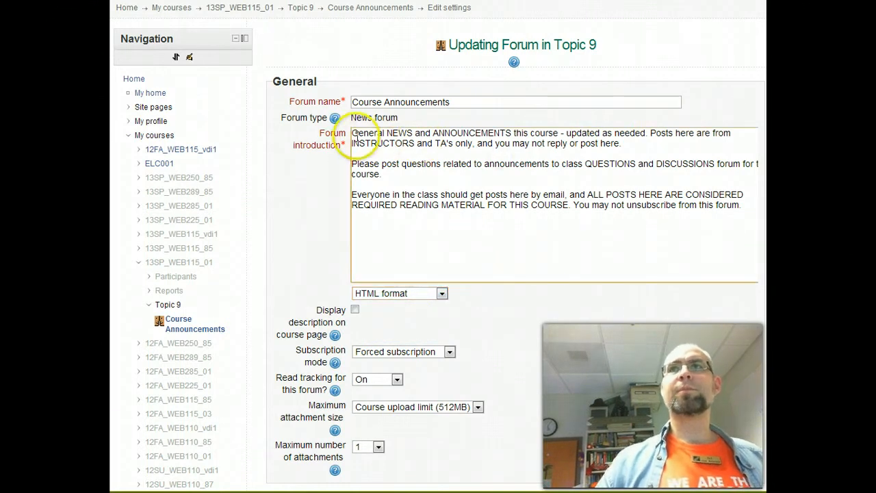
left_click(481, 205)
scroll(481, 205, "down", 5)
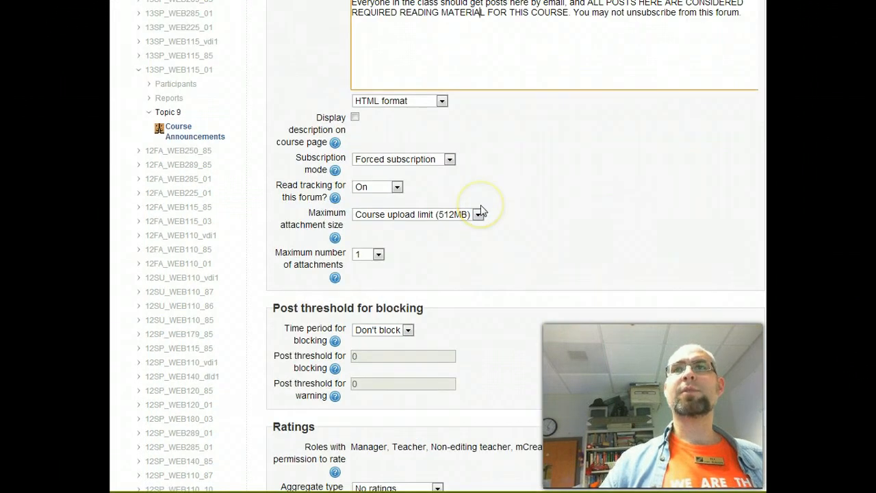
scroll(481, 204, "down", 10)
scroll(480, 204, "up", 15)
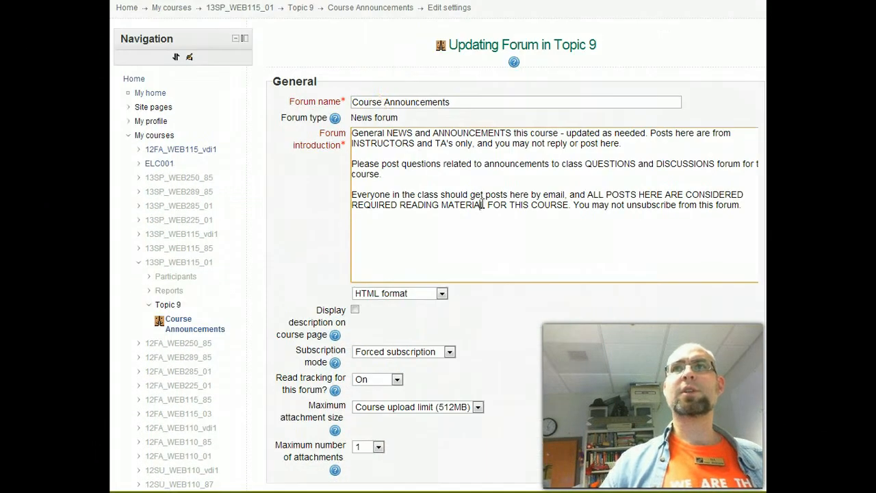
scroll(520, 208, "down", 15)
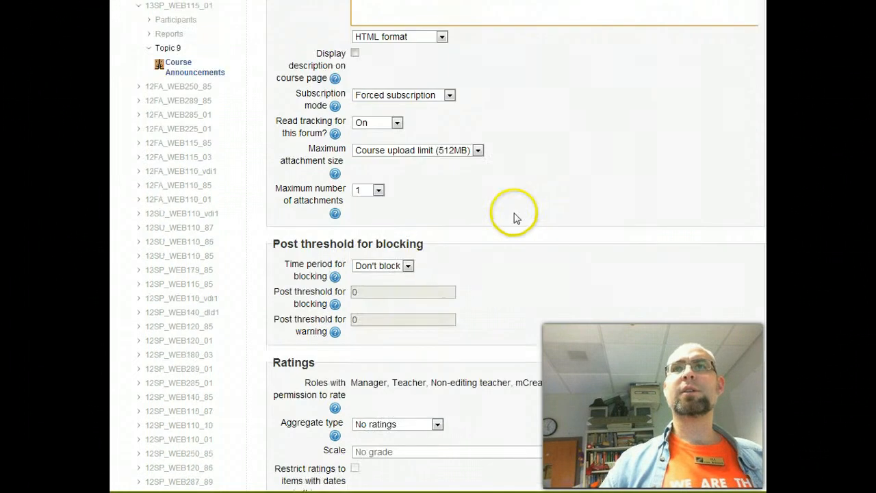
scroll(563, 260, "down", 5)
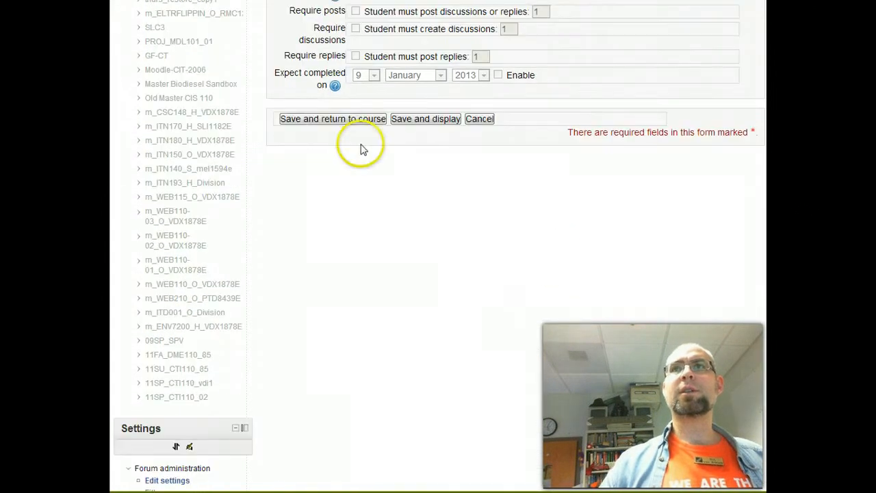
left_click(335, 119)
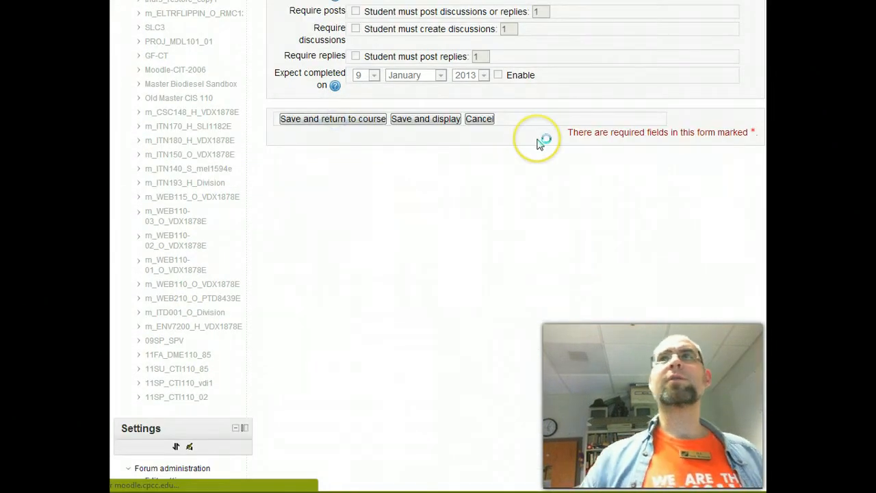
- Open Course Announcements from Topic 9 to check its introduction and new discussion topic form, then return to the course page
scroll(684, 172, "up", 10)
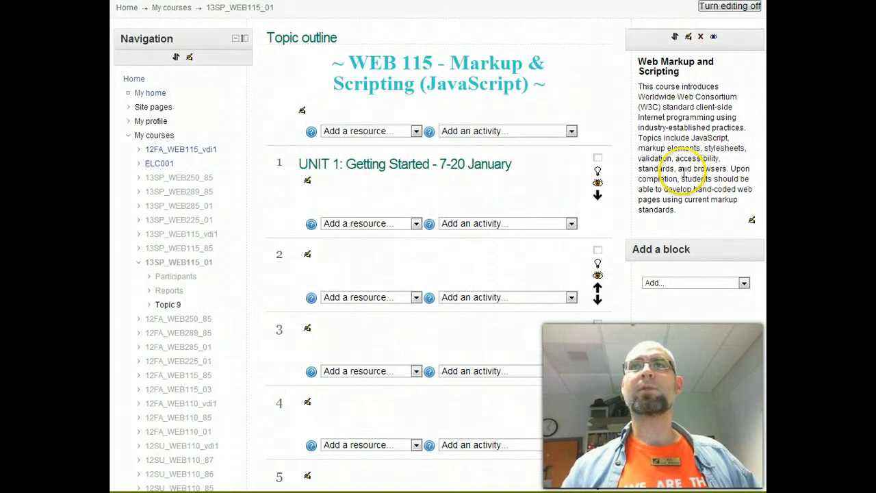
scroll(608, 217, "down", 10)
scroll(607, 217, "up", 5)
scroll(607, 217, "down", 1)
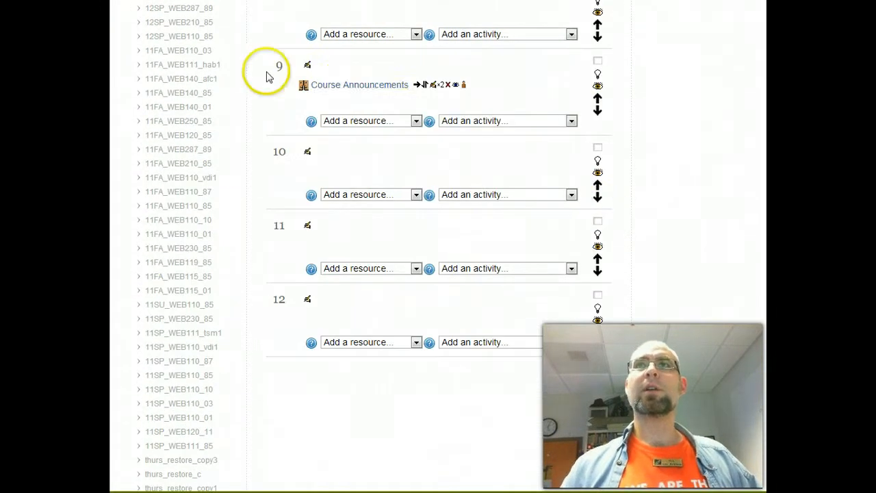
left_click(344, 85)
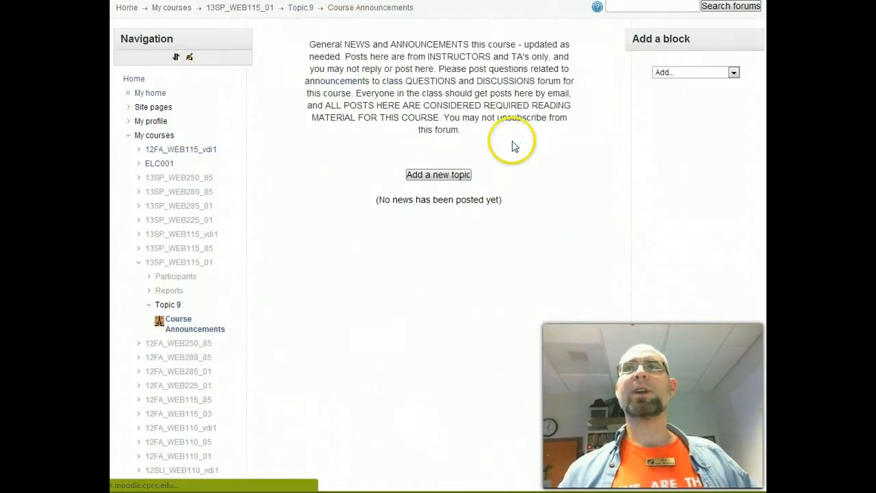
left_click(444, 175)
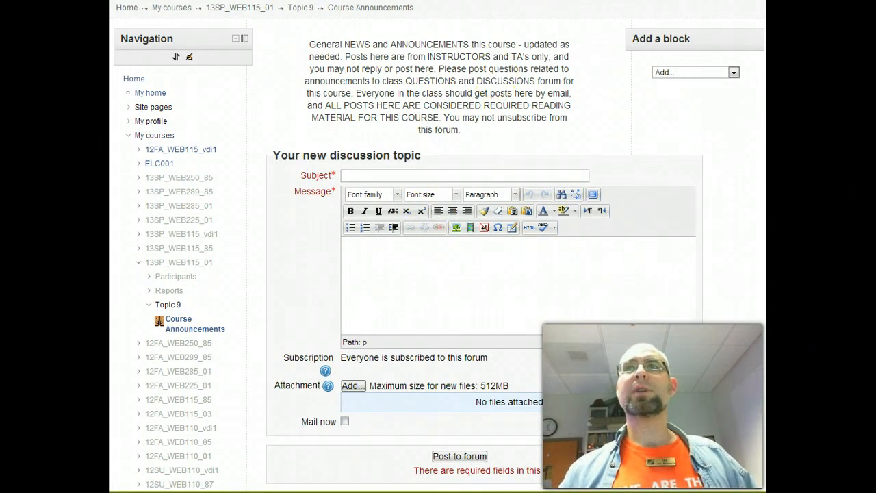
key("alt+Left")
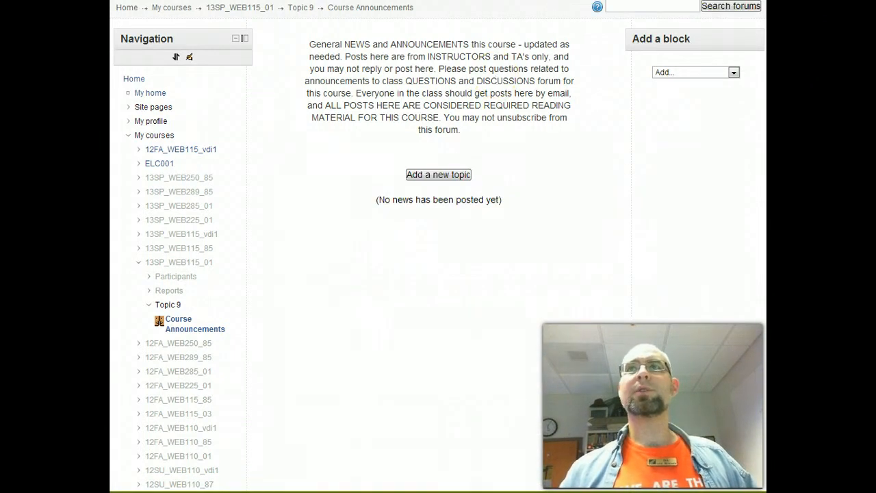
key("alt+Left")
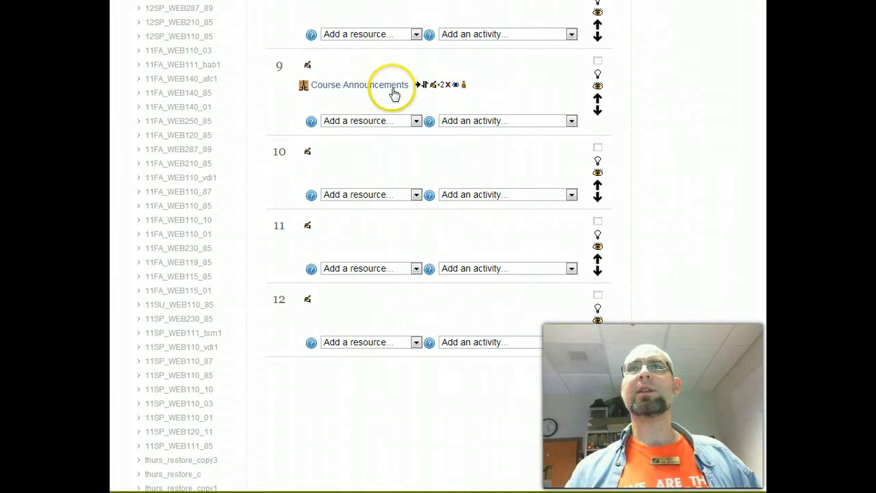
- Open the Course Announcements forum for editing from Topic 9 and left-align the whole introduction text
left_click(433, 85)
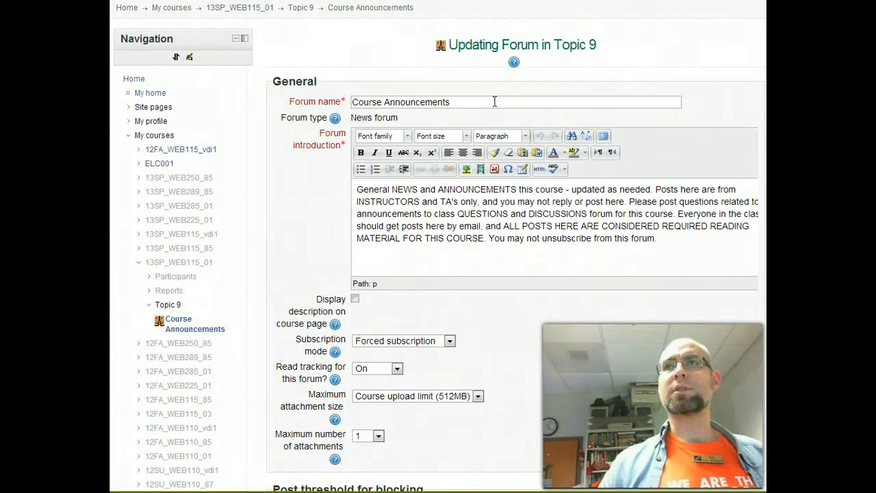
left_click(581, 214)
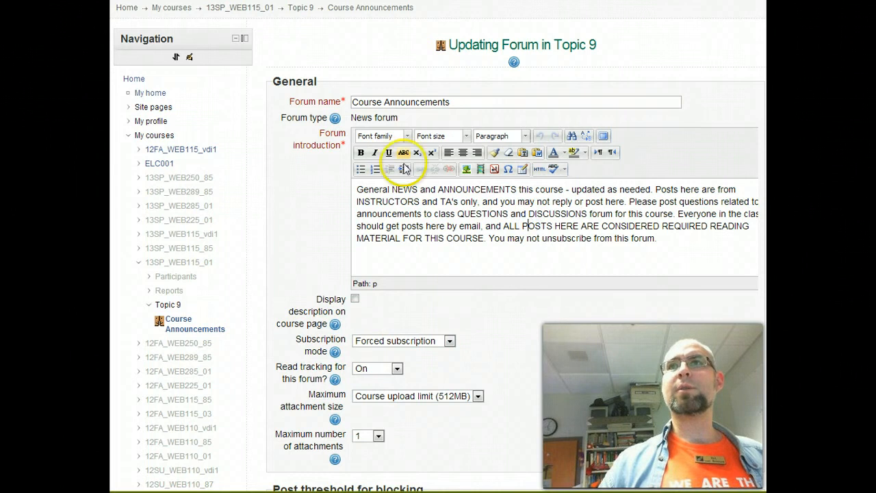
left_click_drag(657, 238, 321, 177)
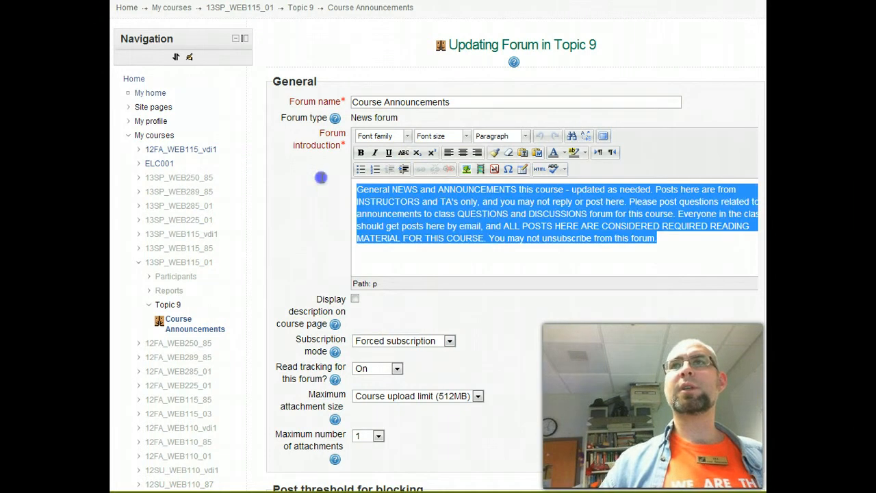
left_click(448, 152)
left_click(487, 214)
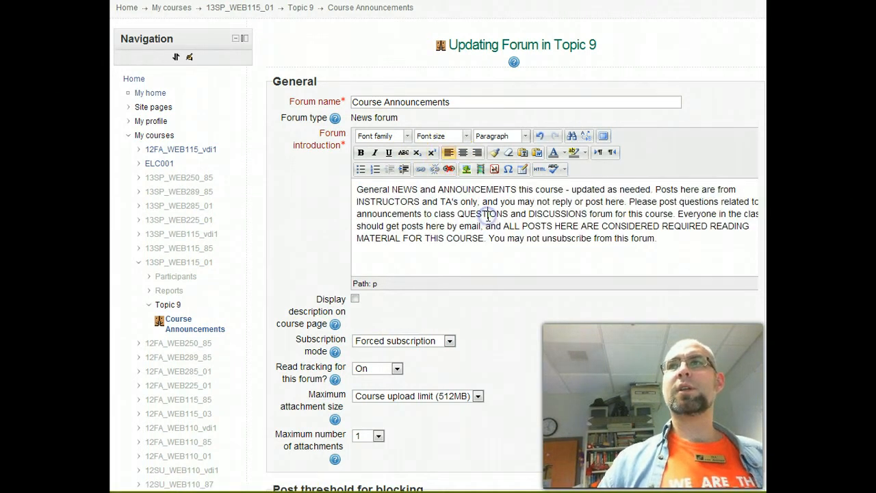
- Split the forum introduction into three paragraphs, with breaks before "Posts here are from" and "Everyone in the class"
left_click(654, 190)
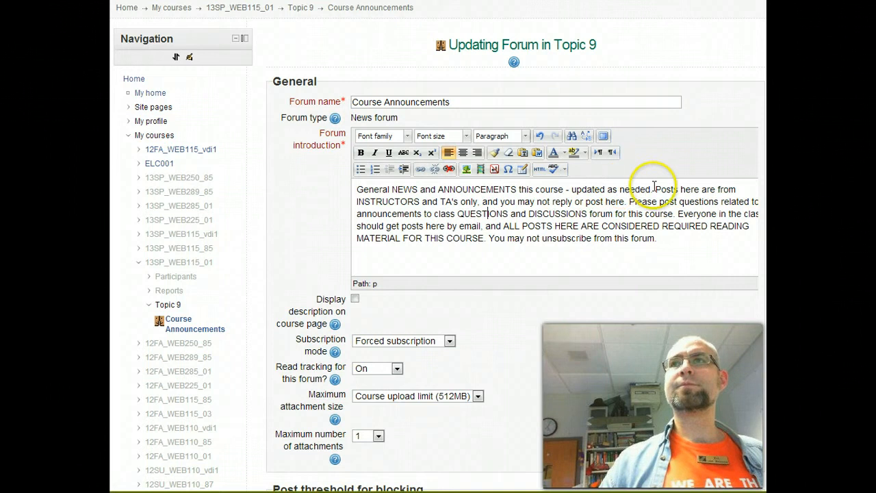
key("Return")
key("Return")
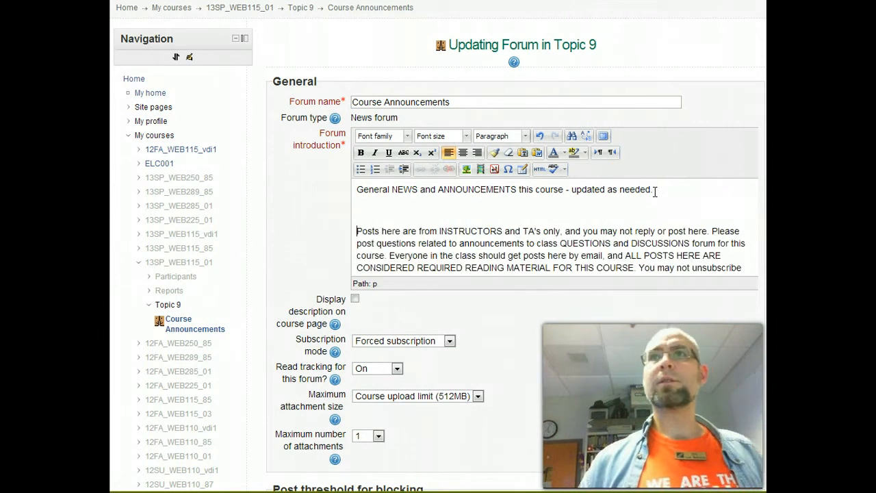
key("BackSpace")
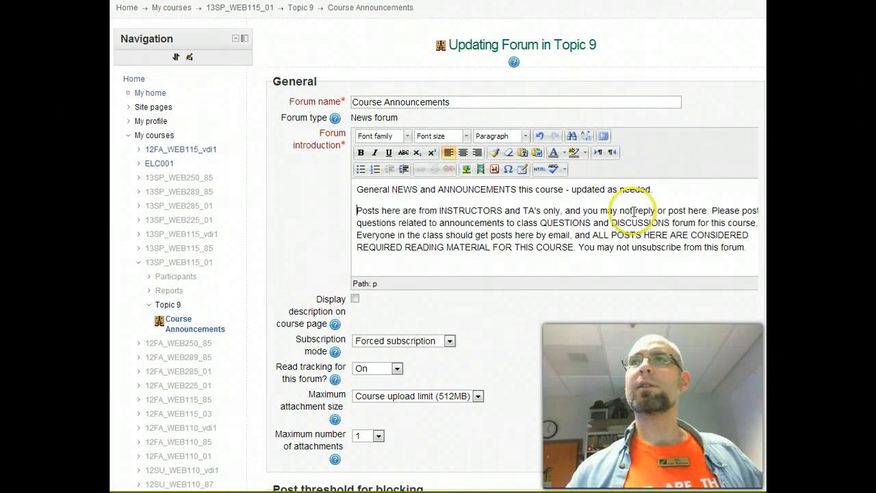
left_click(357, 234)
key("Return")
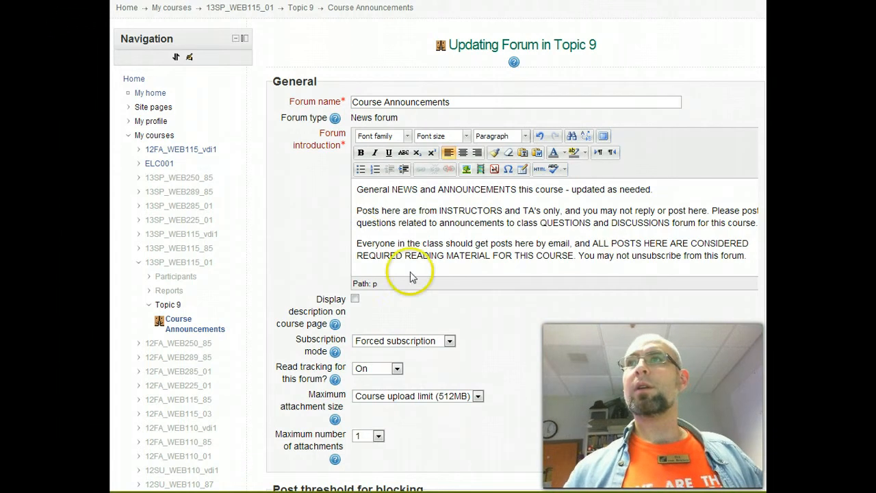
left_click(611, 223)
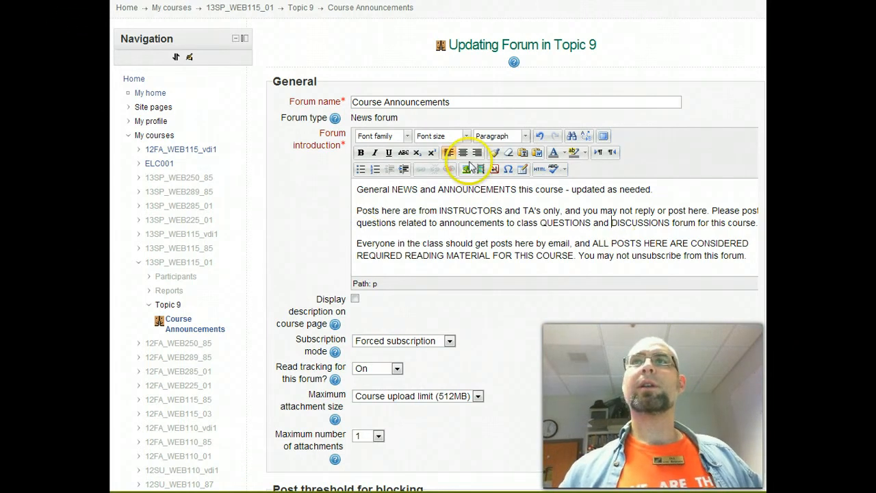
- Rename the forum "Course News & Announcements", then save it and return to the course
scroll(470, 164, "down", 10)
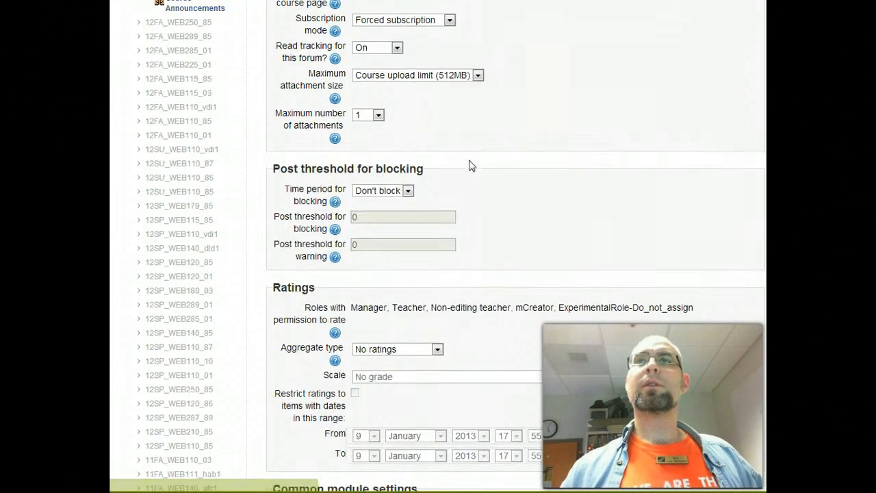
scroll(470, 164, "up", 10)
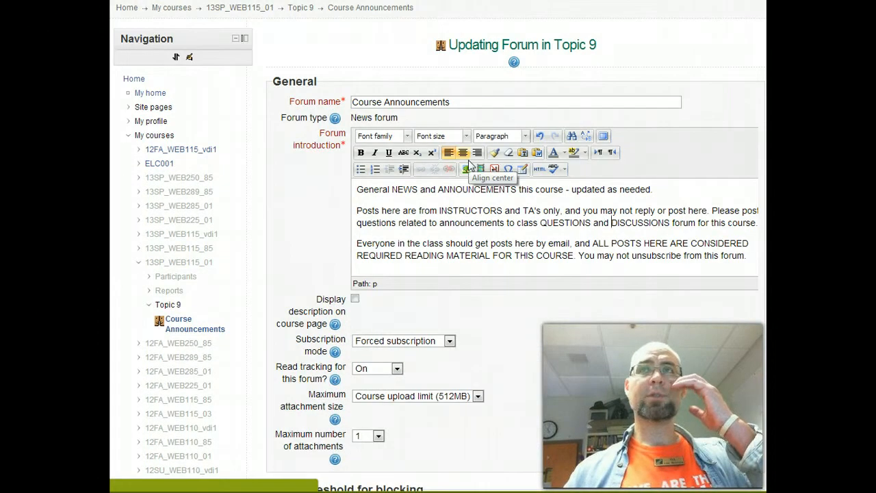
left_click(382, 101)
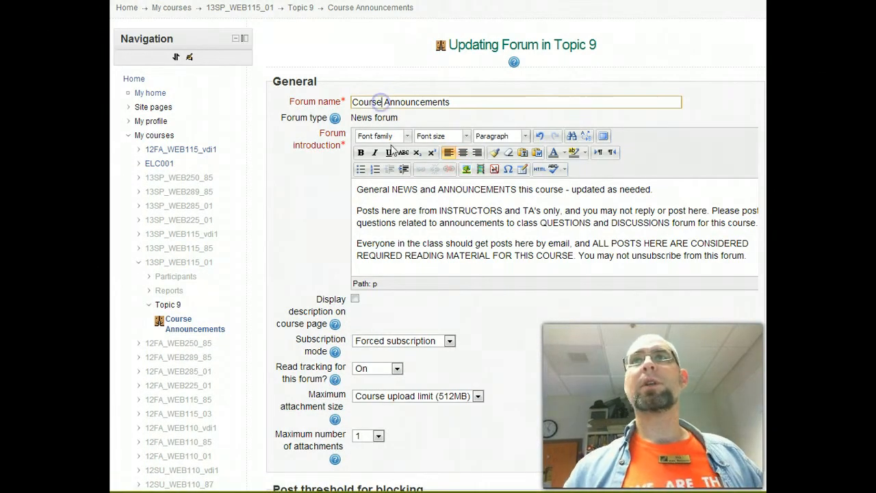
type("New ")
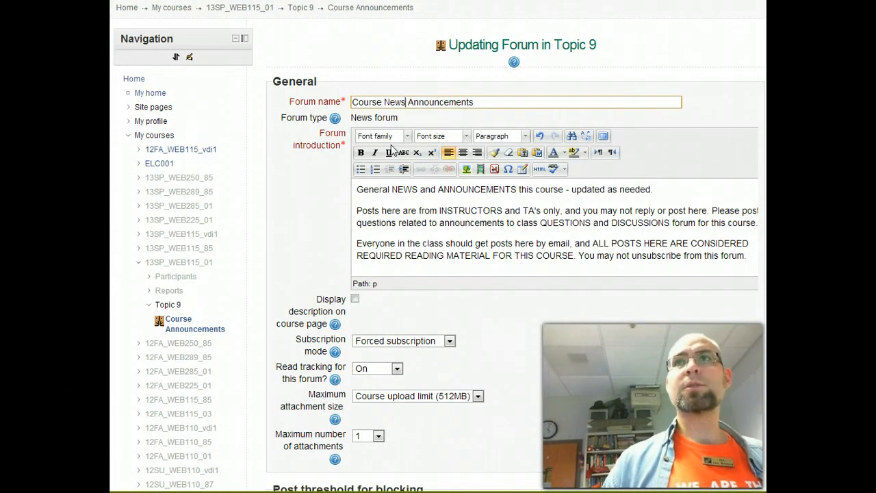
type(" &")
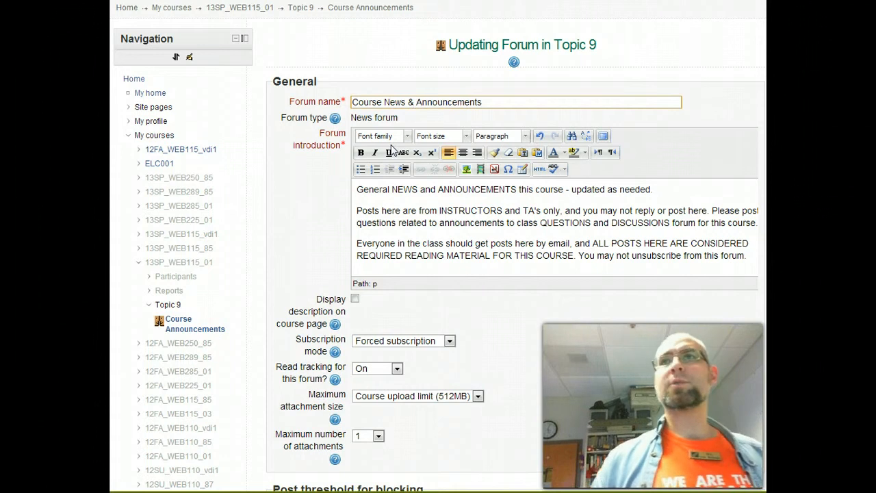
scroll(440, 273, "down", 10)
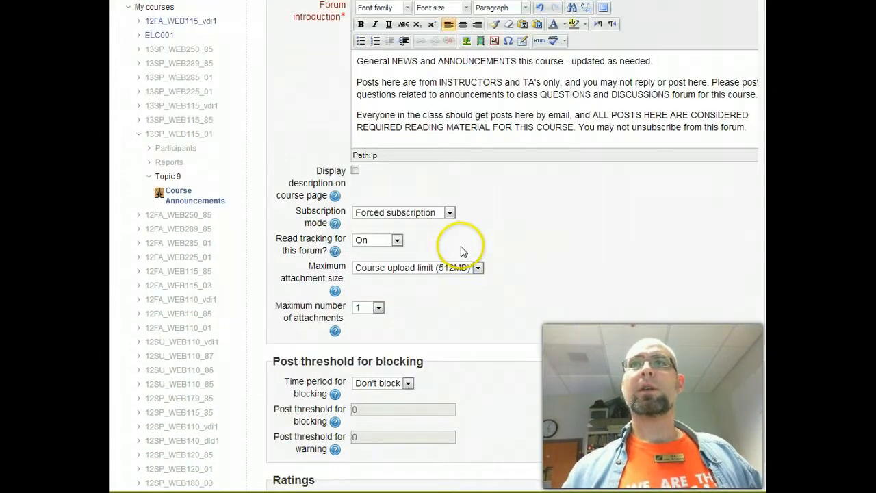
scroll(462, 242, "down", 7)
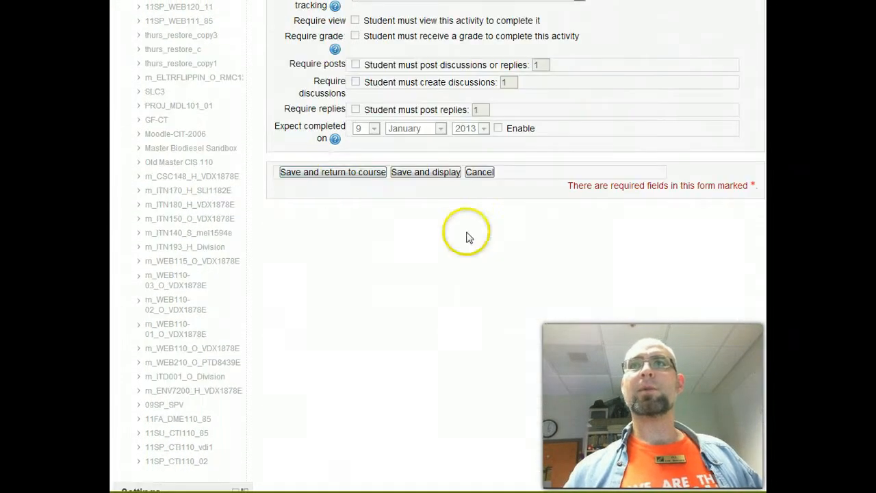
left_click(340, 172)
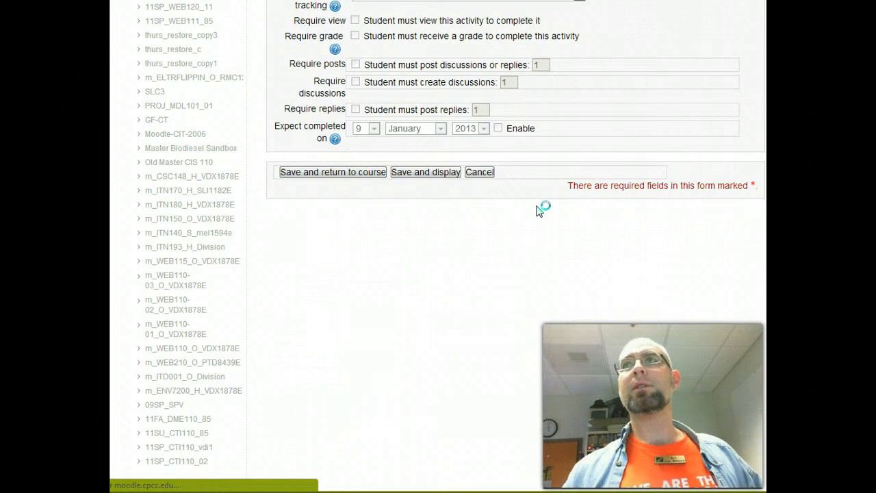
- Add a new forum activity to Topic 9 and name it "Class Discussion"
scroll(527, 213, "up", 8)
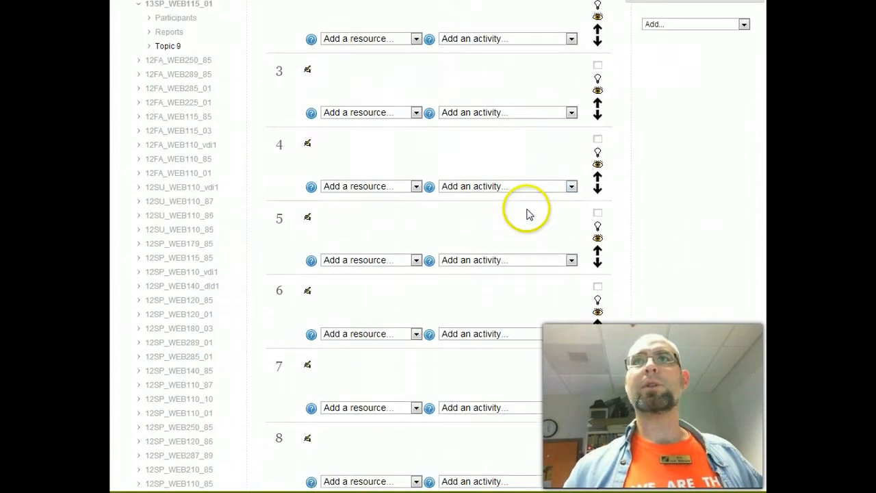
scroll(526, 215, "down", 2)
scroll(526, 218, "down", 3)
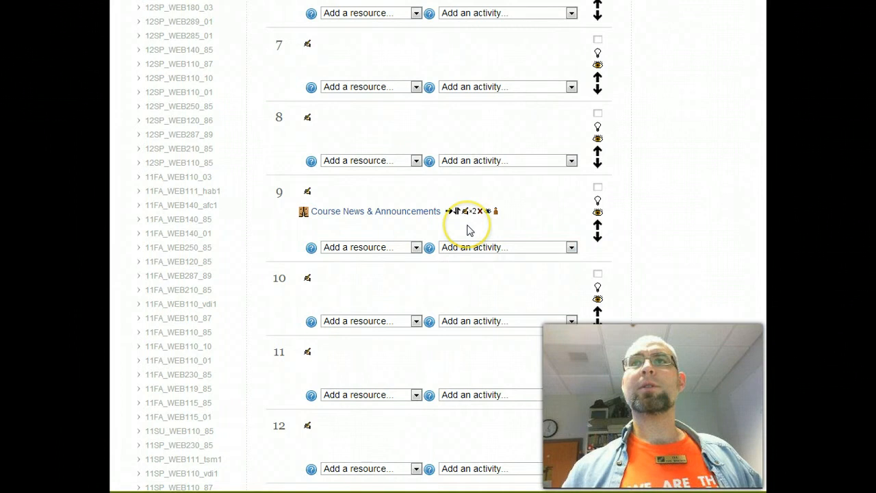
left_click(492, 247)
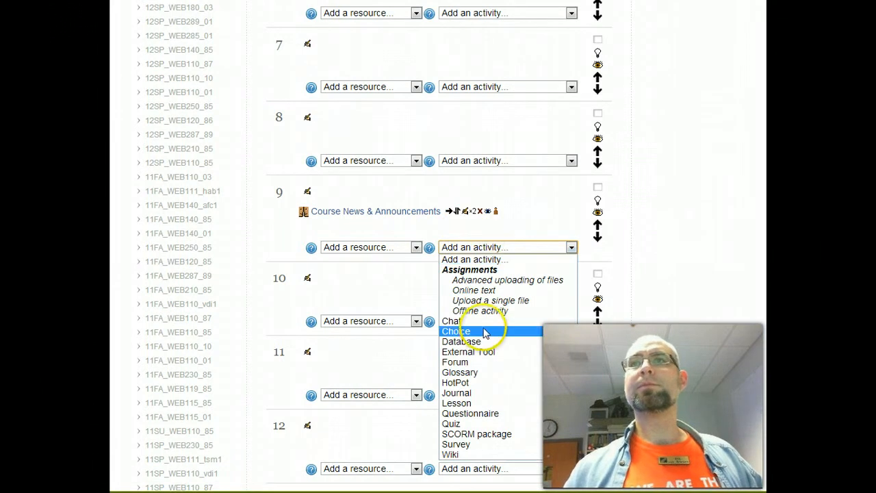
left_click(479, 361)
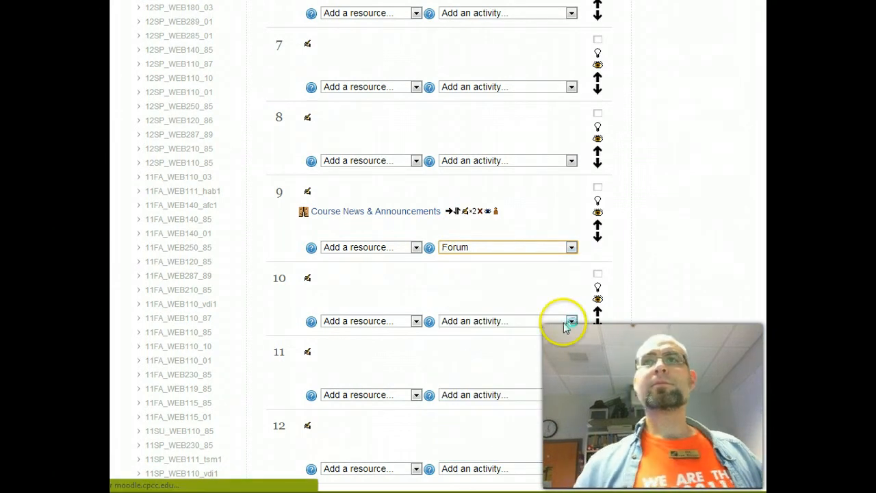
left_click(419, 103)
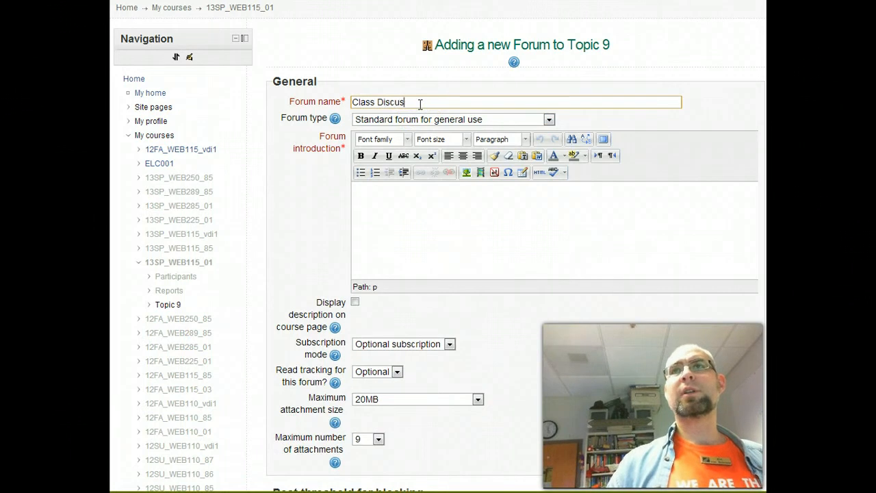
left_click(449, 118)
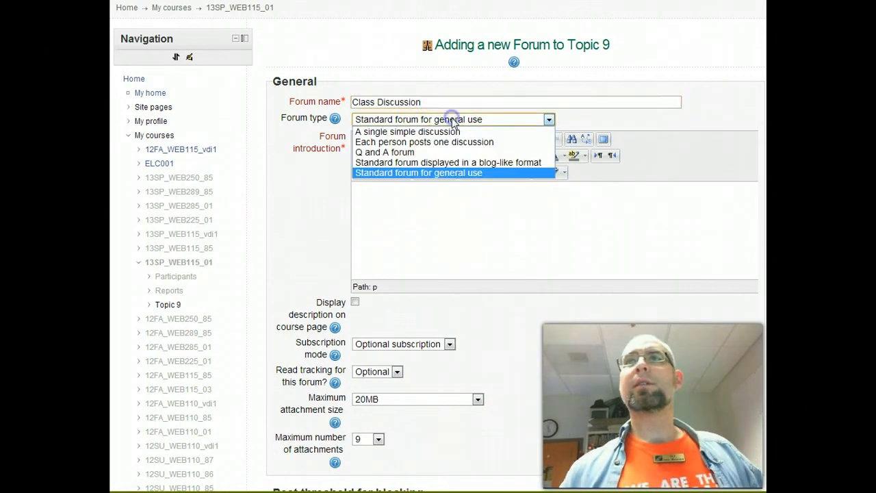
left_click(446, 132)
left_click(453, 118)
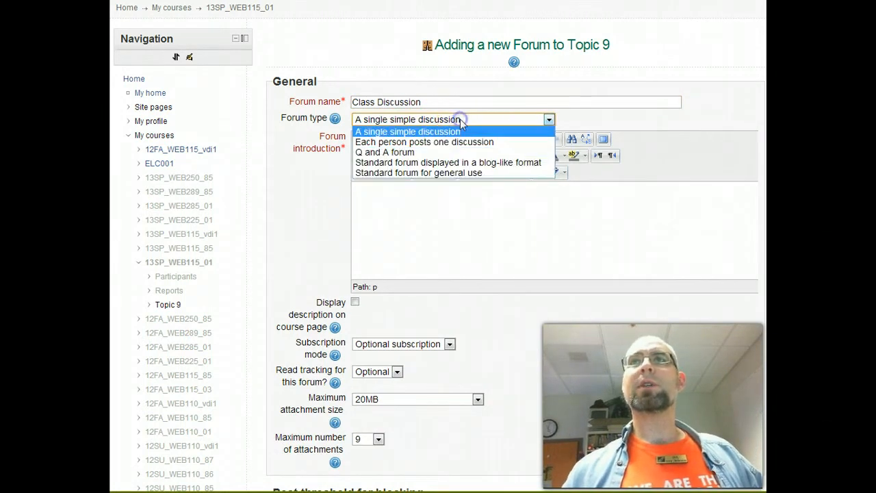
left_click(439, 173)
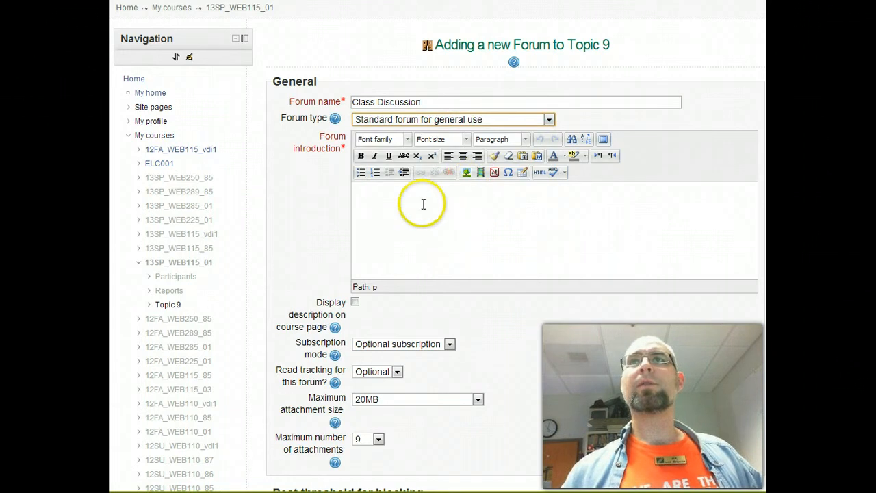
- Copy the Class Discussion text, from "Class Questions & Discussions" through "required reading", from the WEB 110 Forum Instructions page into the forum introduction
left_click(423, 203)
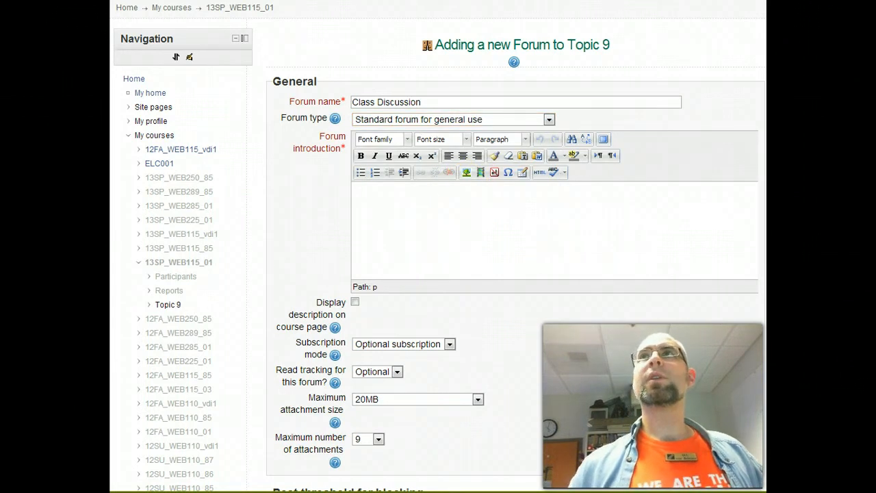
key("ctrl+Tab")
left_click(474, 208)
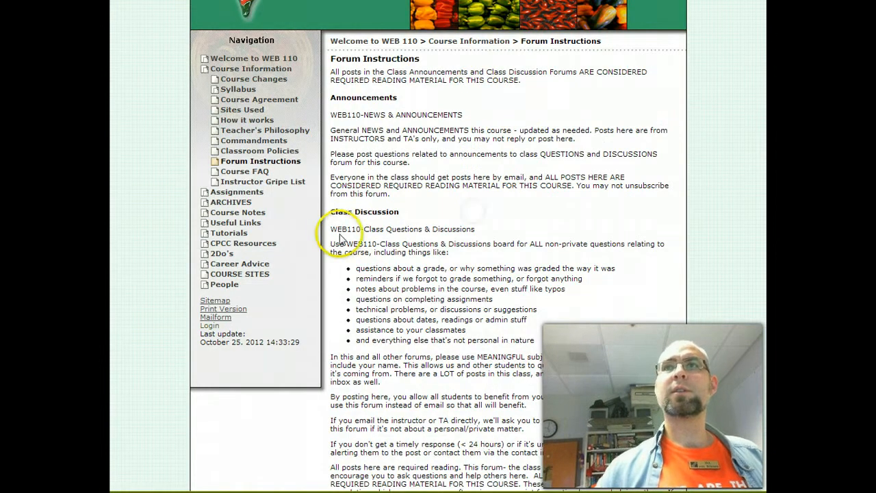
left_click_drag(364, 231, 526, 316)
right_click(459, 222)
left_click(493, 229)
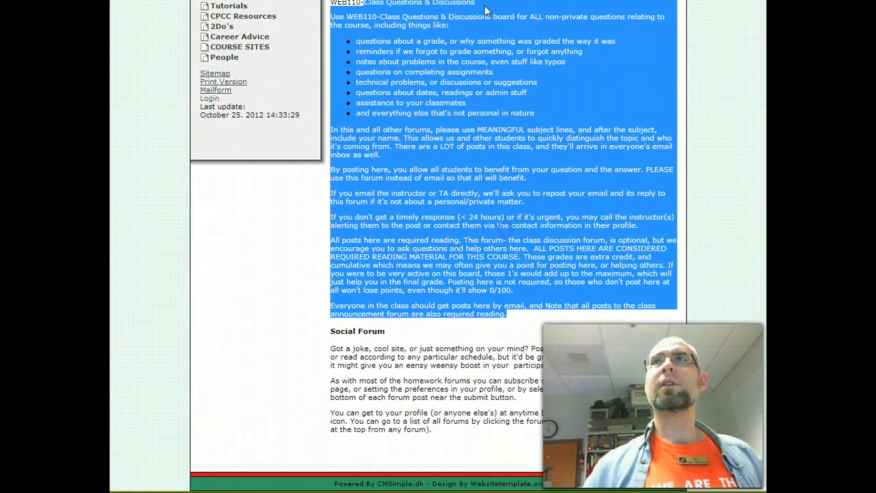
key("ctrl+Tab")
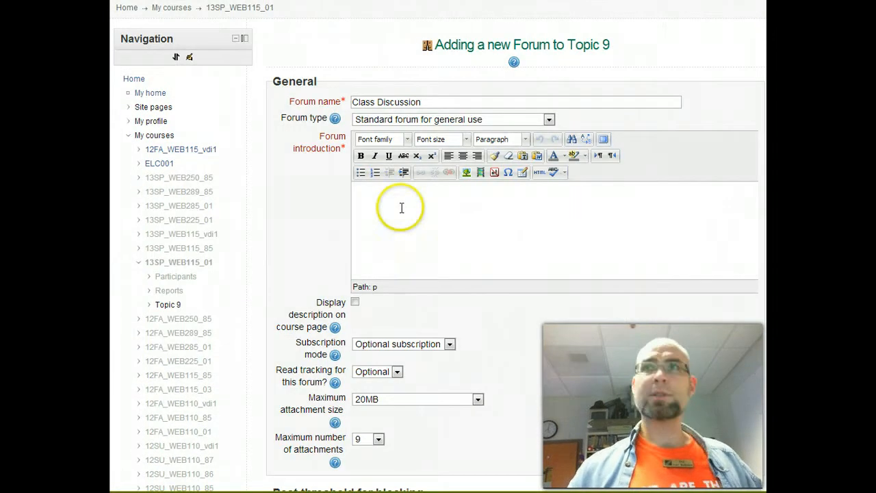
left_click(401, 207)
type("REQUIRED READING MATERIAL FOR THIS COURSE. These grades are extra credit, and cumulative which means we may often give you a point for posting here, or helping others. If you were to be very active on this board, those 's would add up to the maximum, which will just help you in the final grade. Posting here is not required, so those who don't post here at all won't lose points, even though it'll show 0/100. Everyone in the class should get posts here by email, and Note that all posts to the class announcement forum are also required reading.")
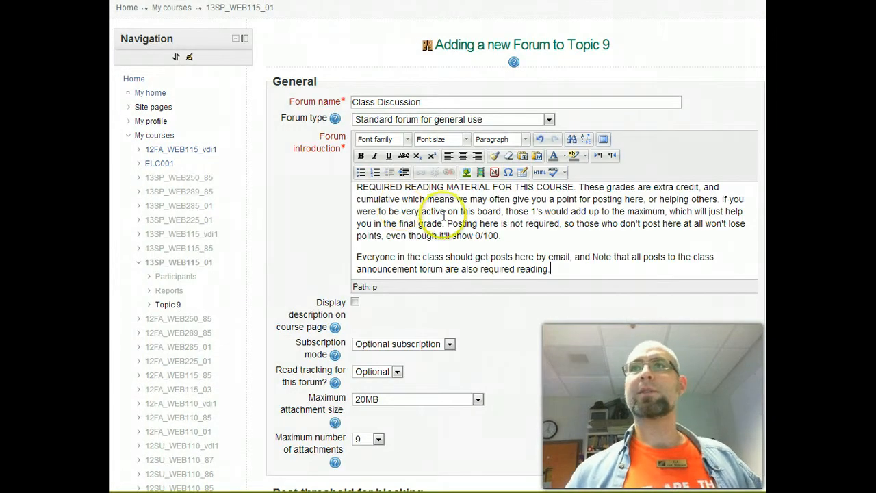
- Left-align the whole Class Discussion introduction text
scroll(513, 218, "down", 3)
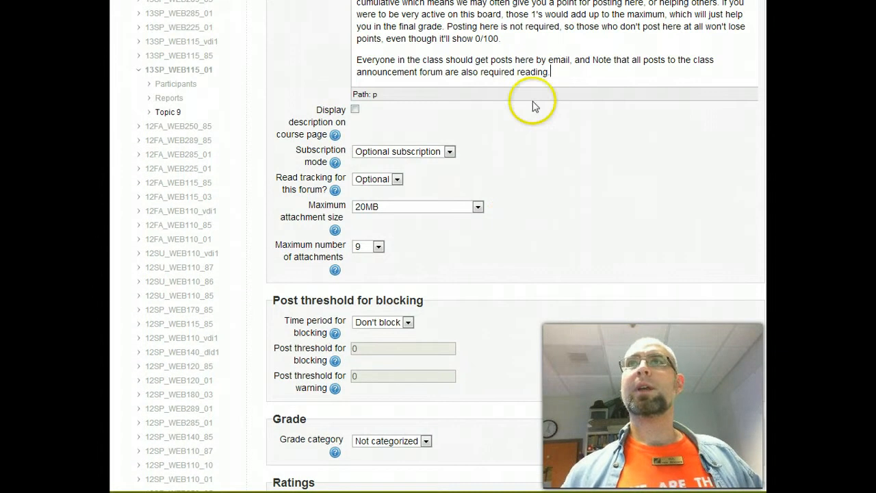
scroll(553, 68, "up", 6)
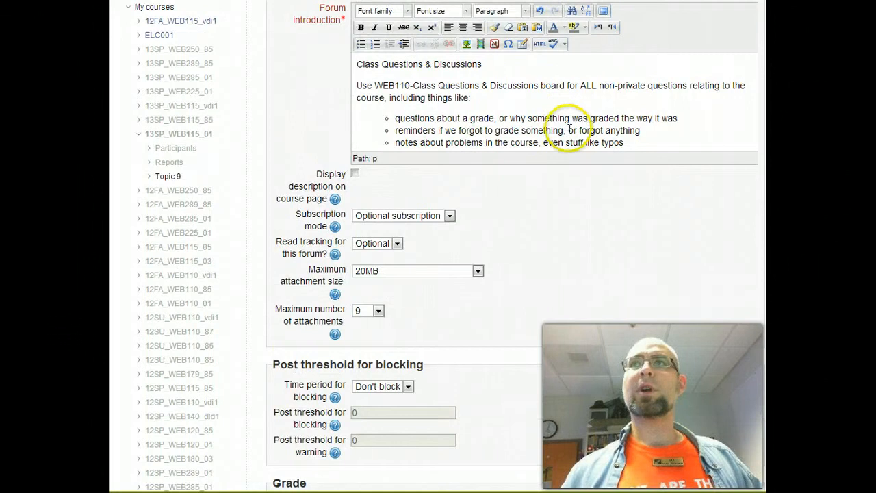
left_click(568, 129)
key("ctrl+a")
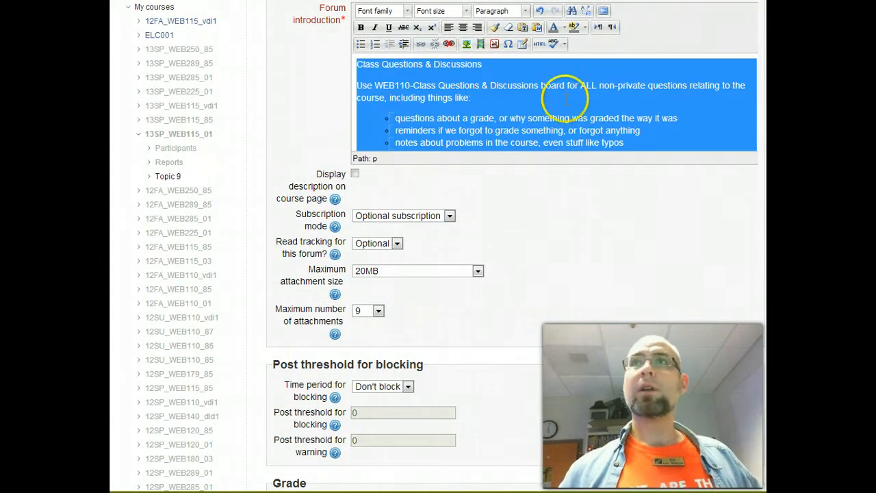
left_click(463, 27)
left_click(450, 28)
left_click(498, 113)
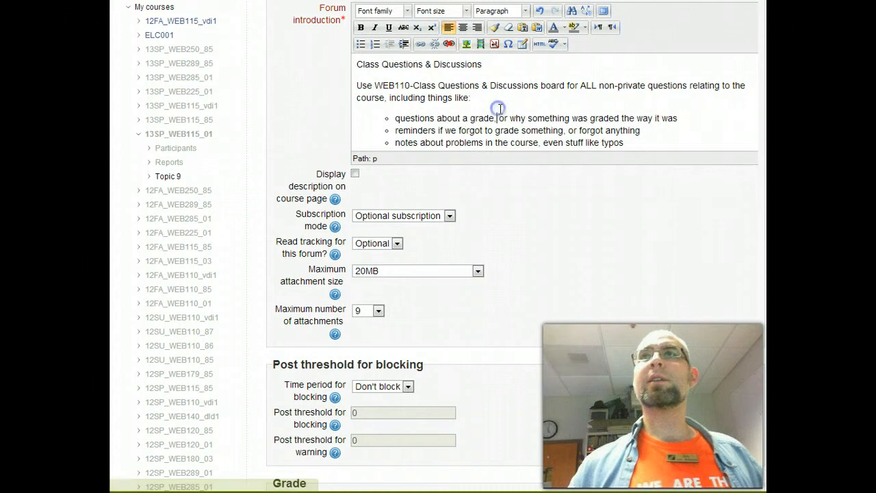
- Format the "Class Questions & Discussions" line of the forum introduction as Heading 3
left_click_drag(493, 64, 347, 64)
left_click(525, 11)
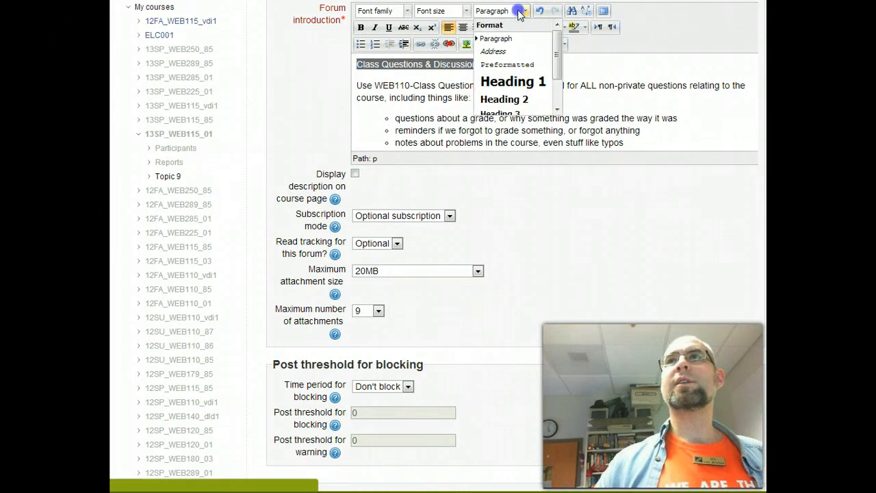
left_click(520, 108)
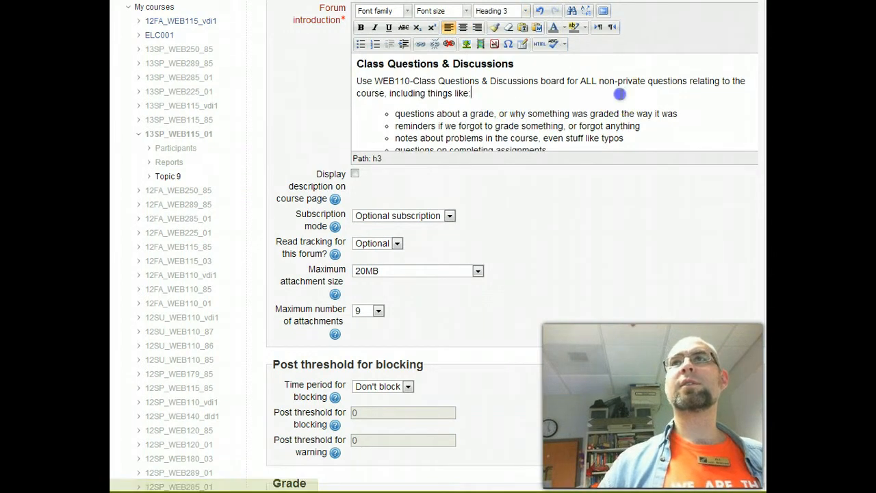
- Delete "WEB110-Class" before "Questions & Discussions" in the introduction's opening sentence
scroll(618, 94, "down", 5)
scroll(617, 94, "up", 5)
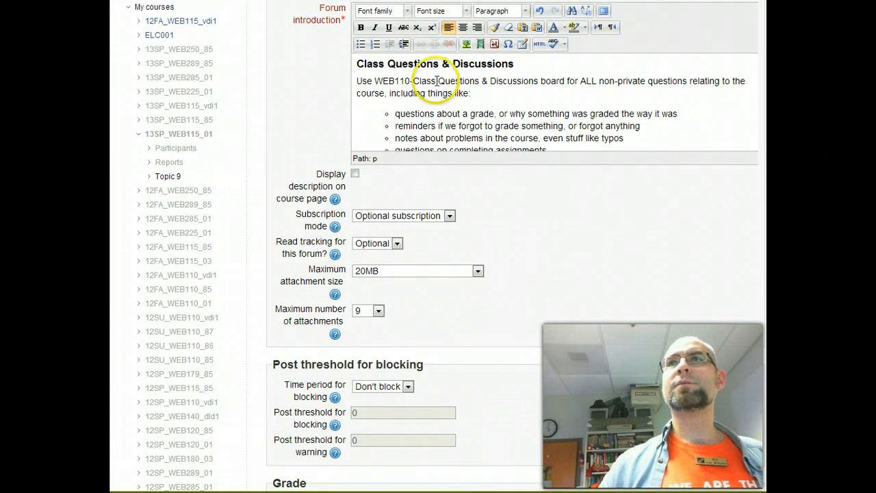
left_click_drag(436, 81, 377, 81)
key("Delete")
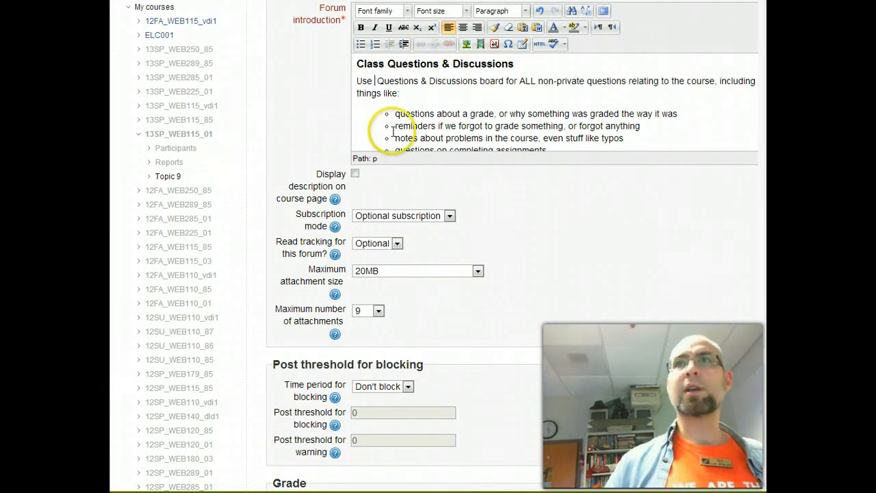
key("Delete")
- Review the rest of the forum introduction, from the question list down to the closing paragraph on required reading
scroll(474, 112, "down", 3)
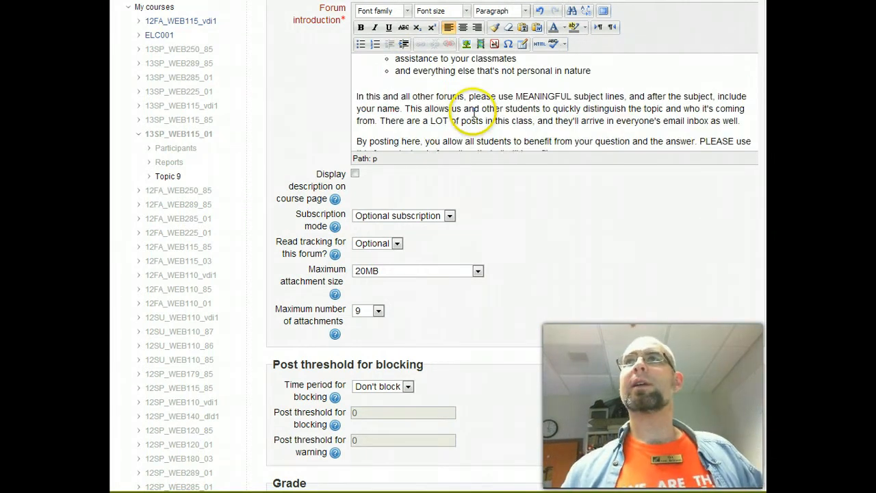
scroll(472, 112, "down", 2)
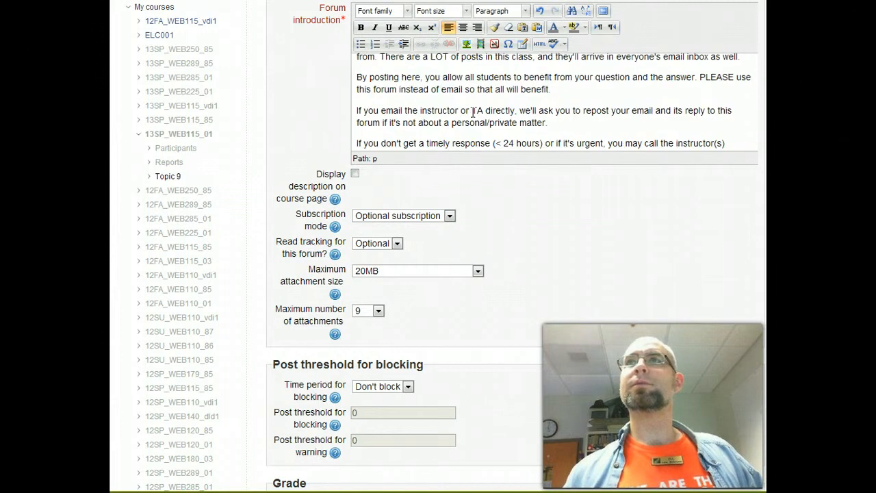
scroll(473, 110, "down", 5)
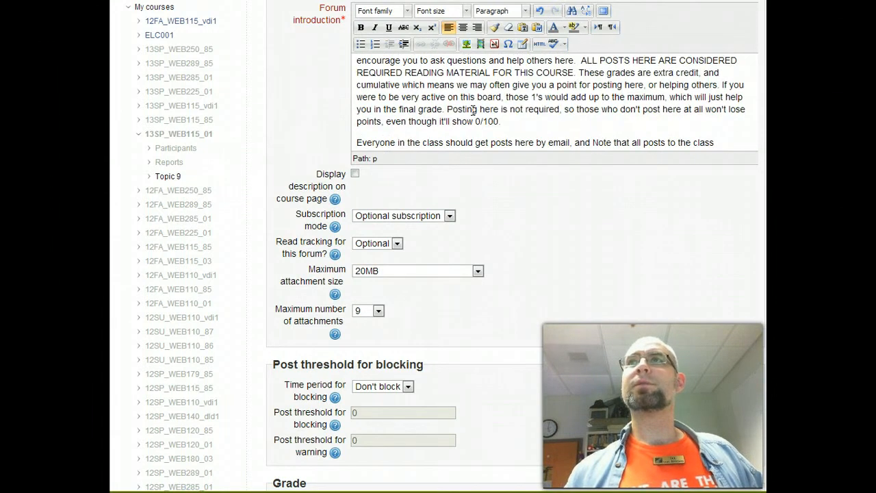
scroll(473, 110, "down", 1)
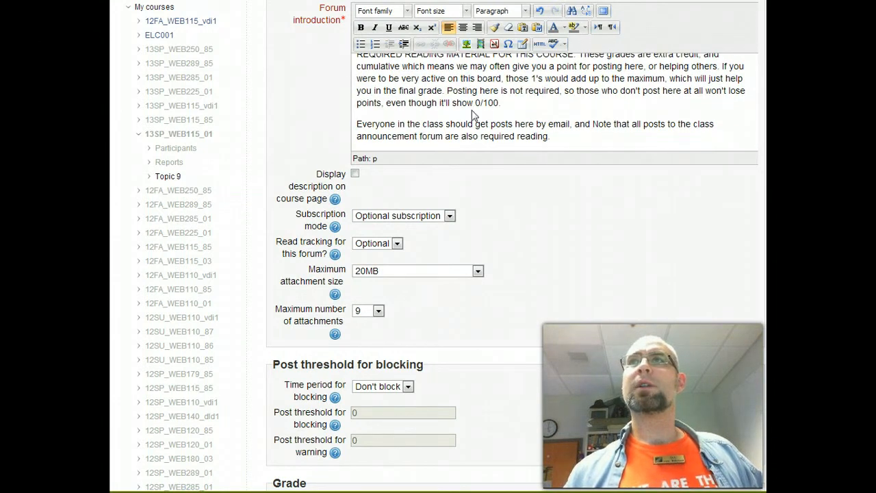
scroll(472, 115, "down", 2)
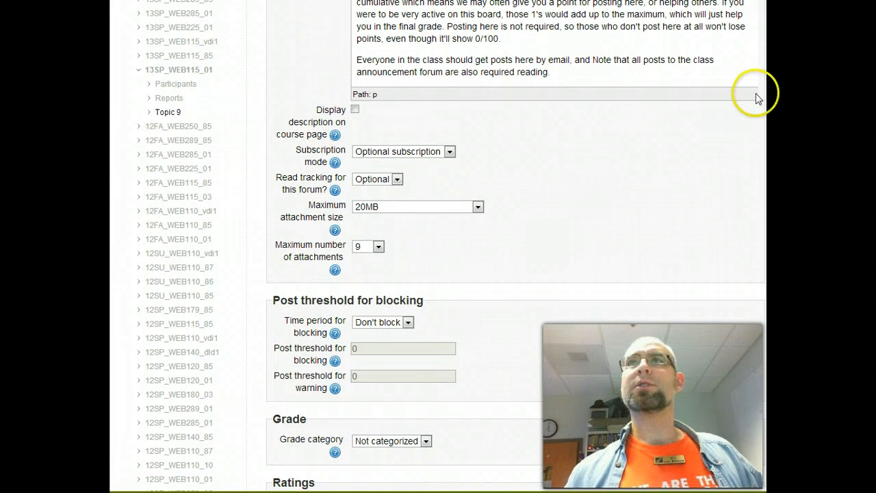
left_click(576, 55)
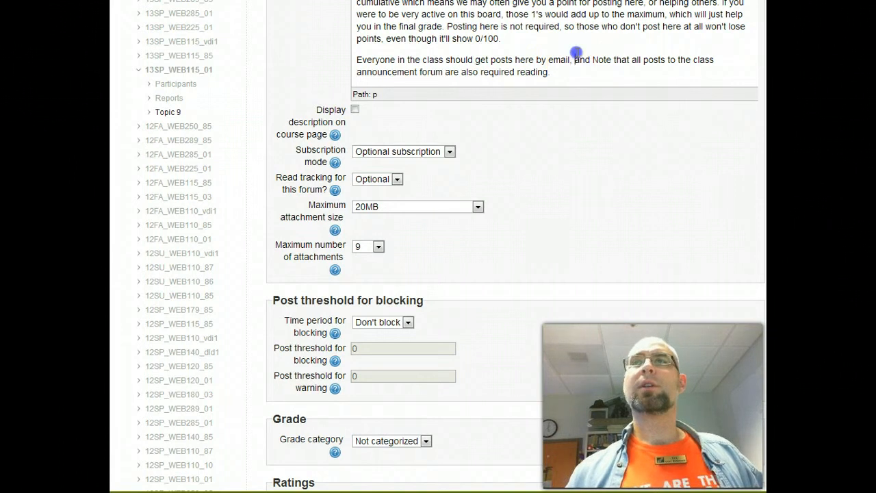
left_click(499, 39)
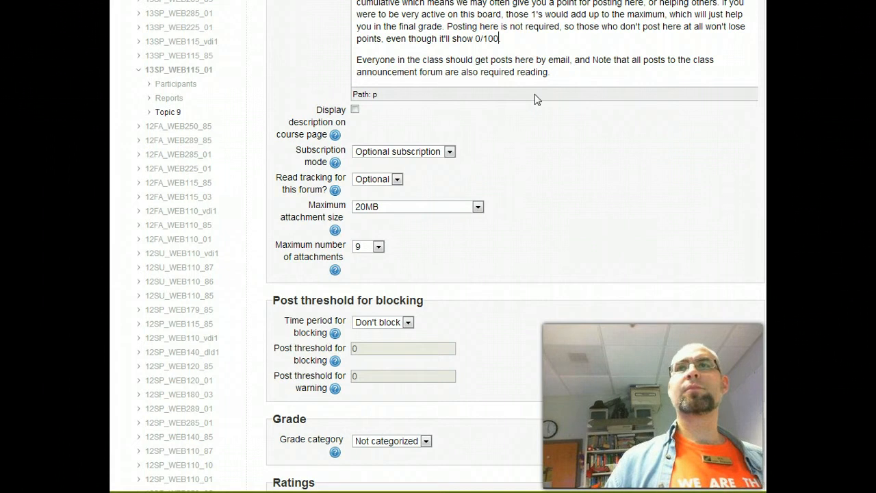
- Set the forum's subscription mode to Forced subscription and its read tracking to On
scroll(522, 133, "down", 3)
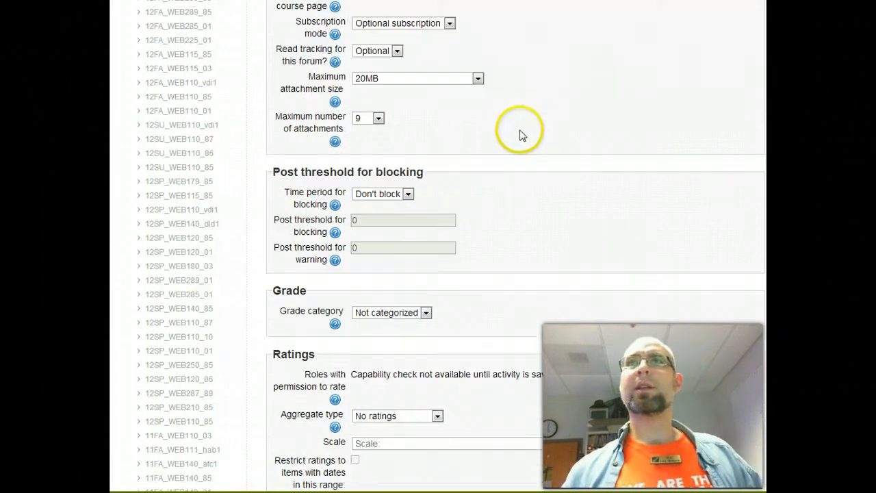
left_click(450, 24)
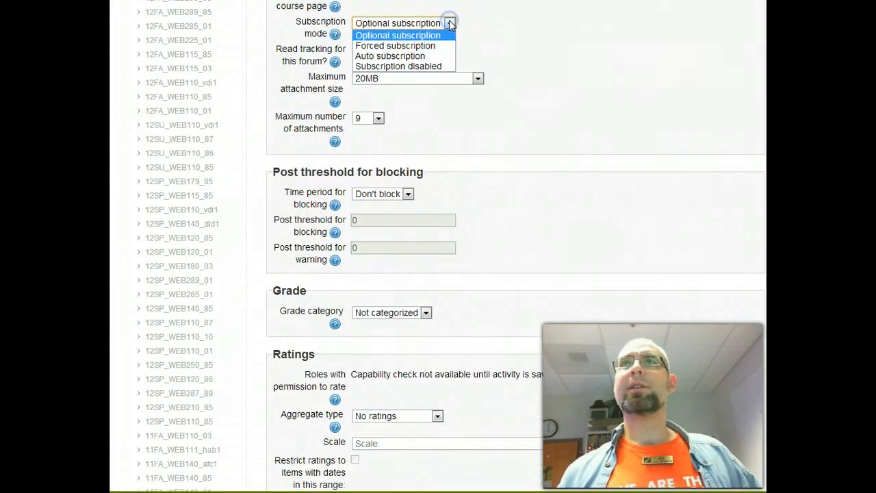
left_click(421, 46)
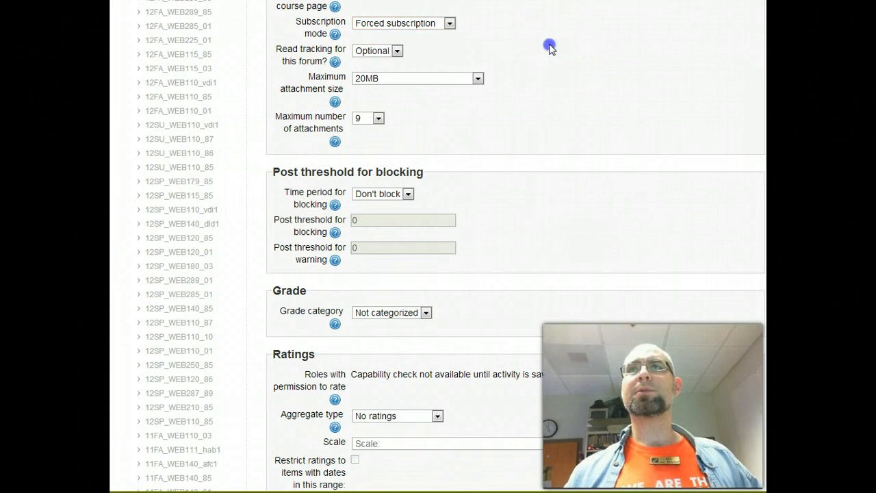
left_click(396, 51)
left_click(369, 78)
left_click(602, 69)
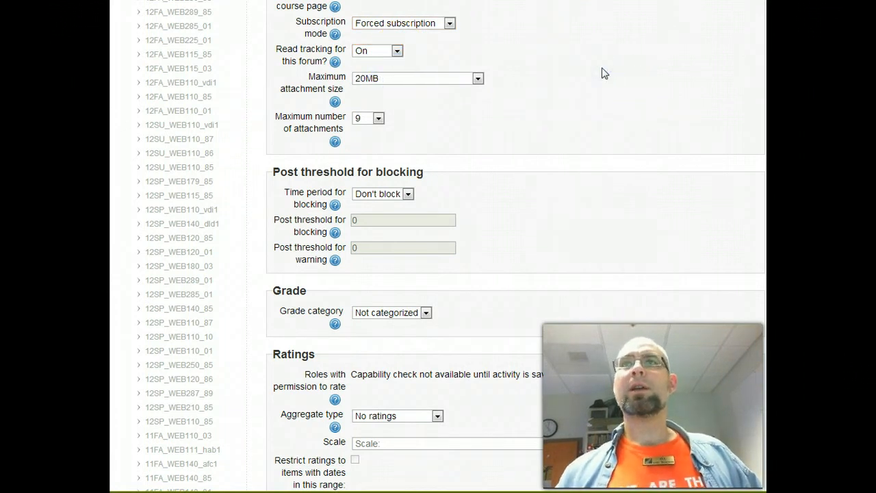
- Set the forum's ratings to the Sum of ratings aggregate type with a scale of 20
scroll(600, 153, "down", 3)
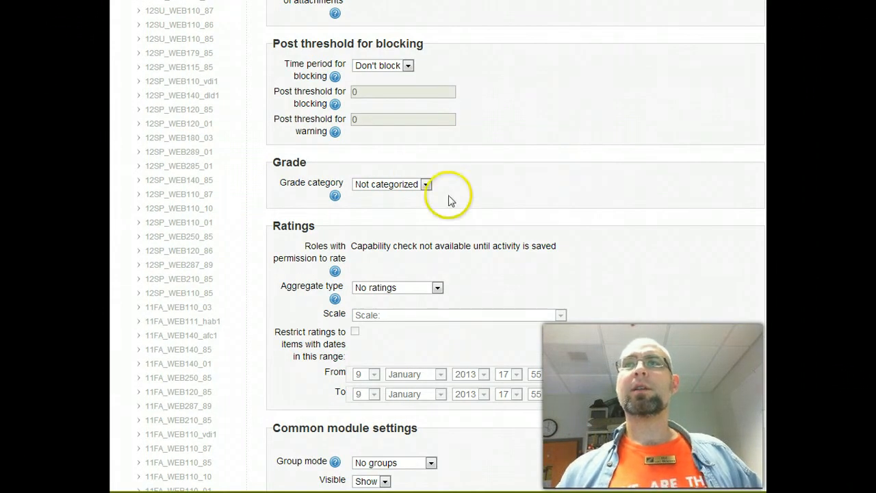
left_click(425, 184)
left_click(595, 177)
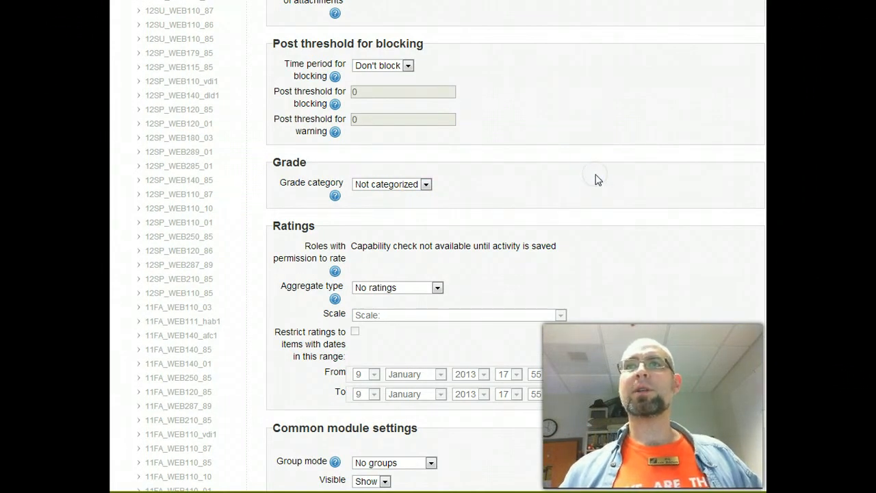
scroll(595, 179, "down", 3)
left_click(436, 159)
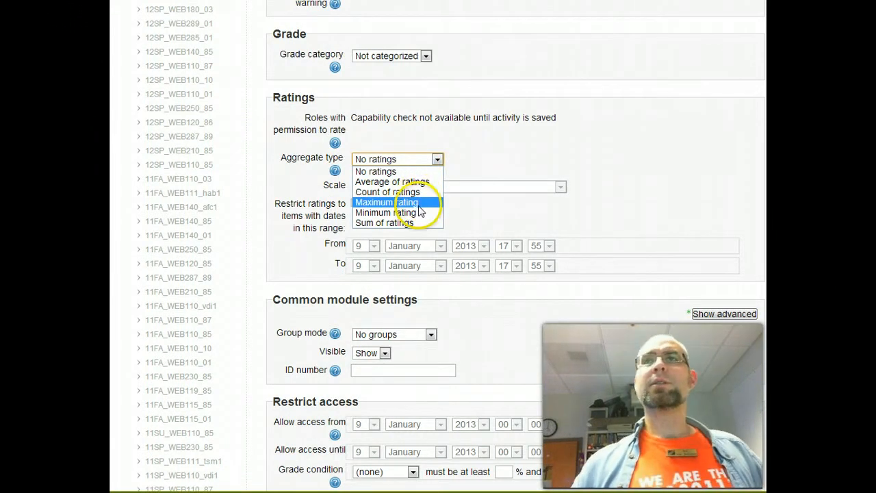
left_click(411, 223)
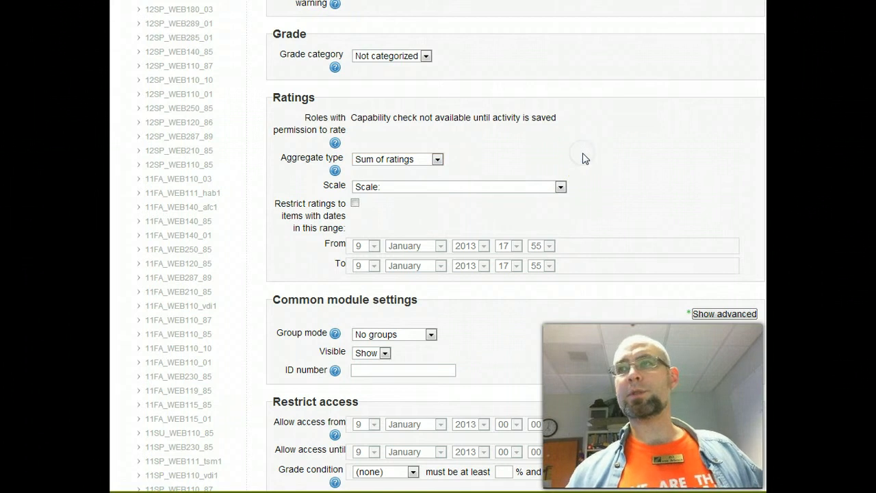
left_click_drag(560, 186, 498, 335)
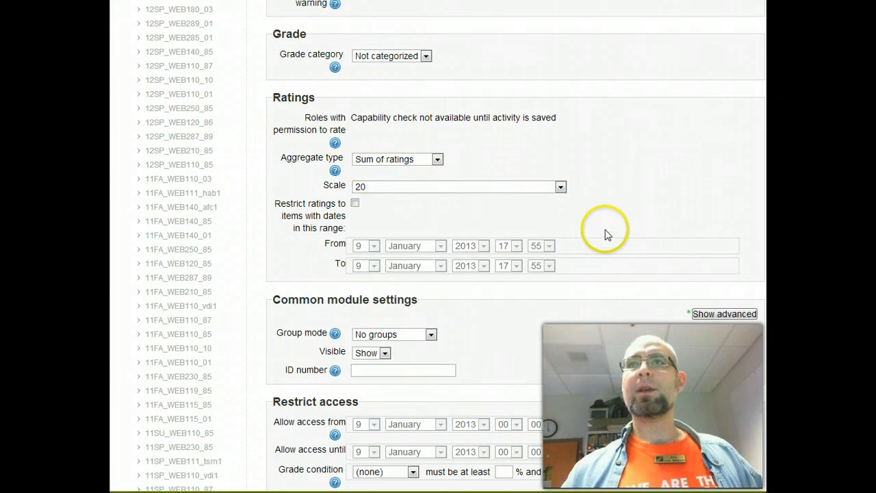
- Save the Class Discussion forum with its remaining settings left at default and display it to check the introduction
scroll(626, 186, "down", 3)
scroll(627, 185, "down", 1)
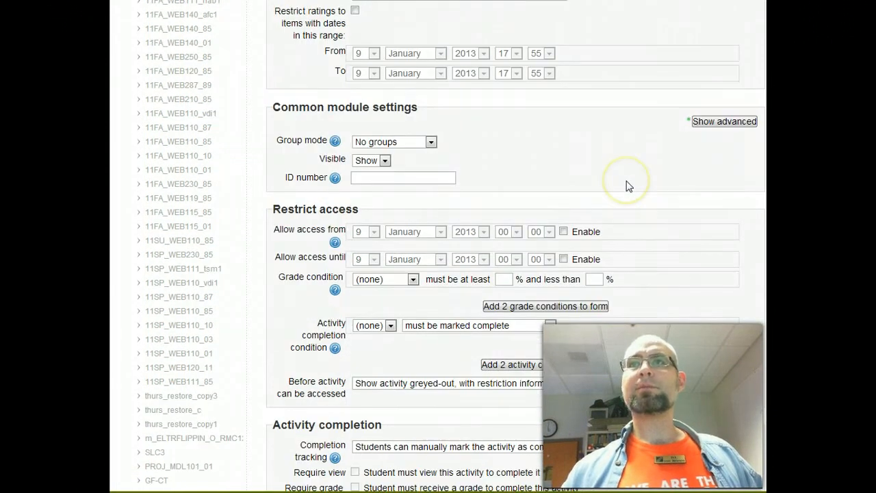
scroll(625, 188, "down", 4)
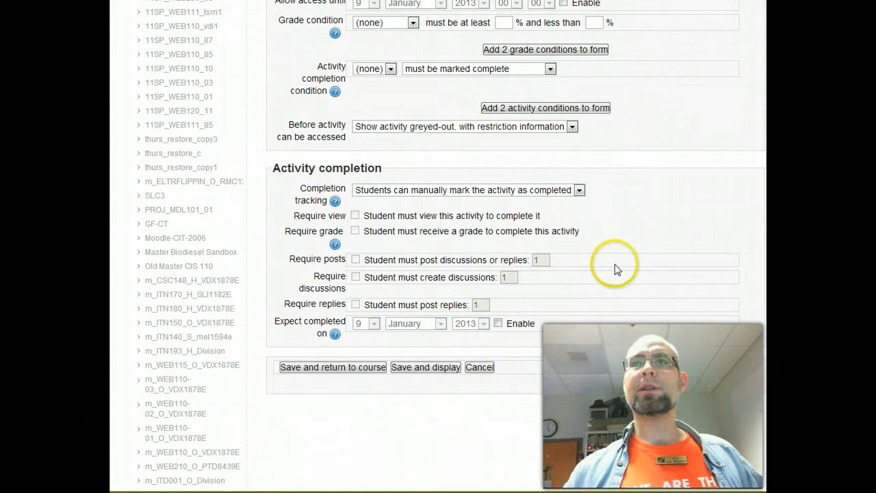
left_click(417, 367)
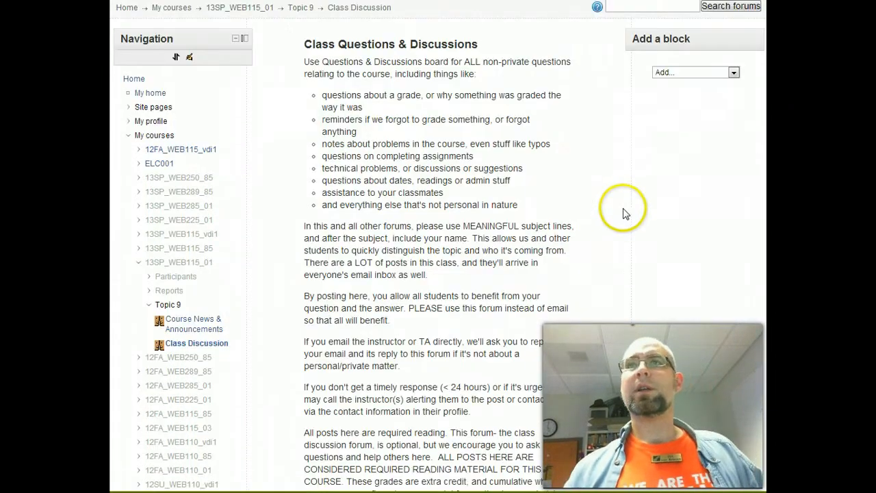
scroll(624, 212, "down", 4)
scroll(624, 212, "up", 4)
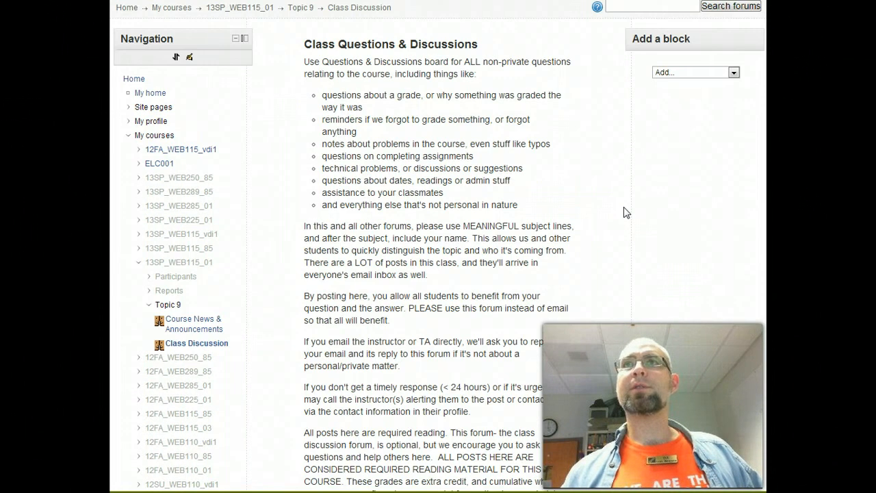
- Return to the 13SP_WEB115_01 course, duplicate the Class Discussion forum in Topic 9, and open the new copy for editing
left_click(262, 8)
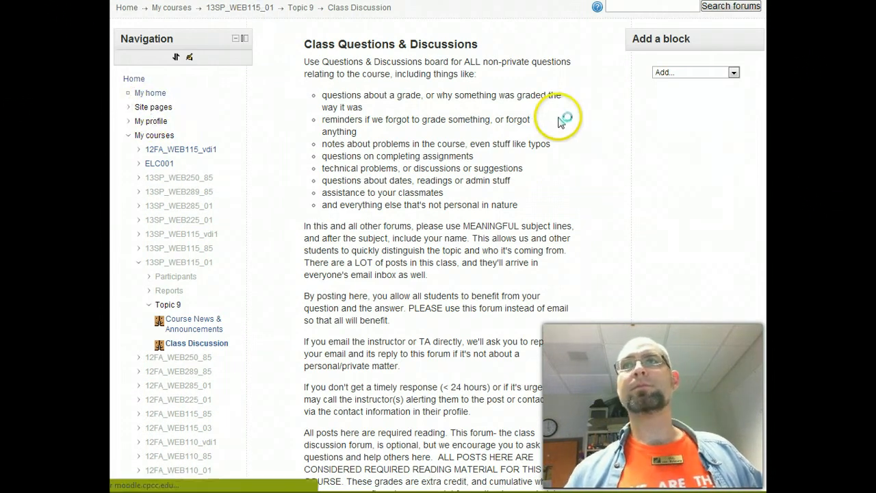
scroll(559, 123, "down", 7)
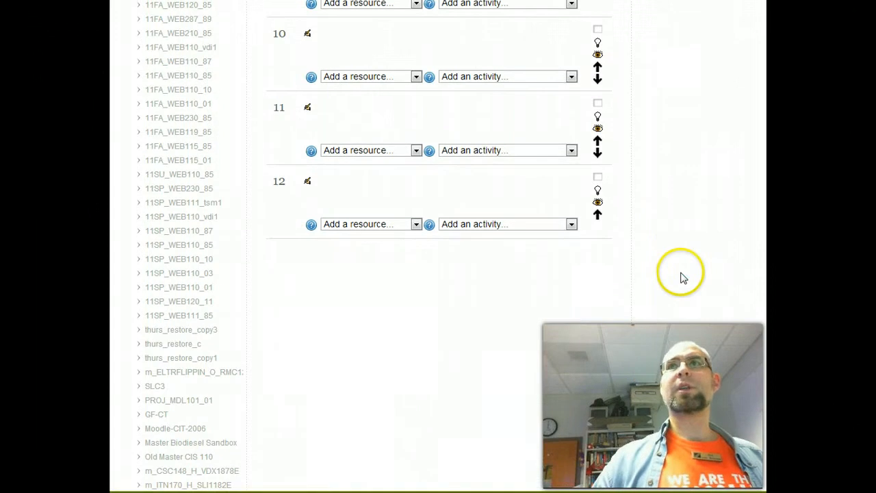
scroll(682, 278, "up", 3)
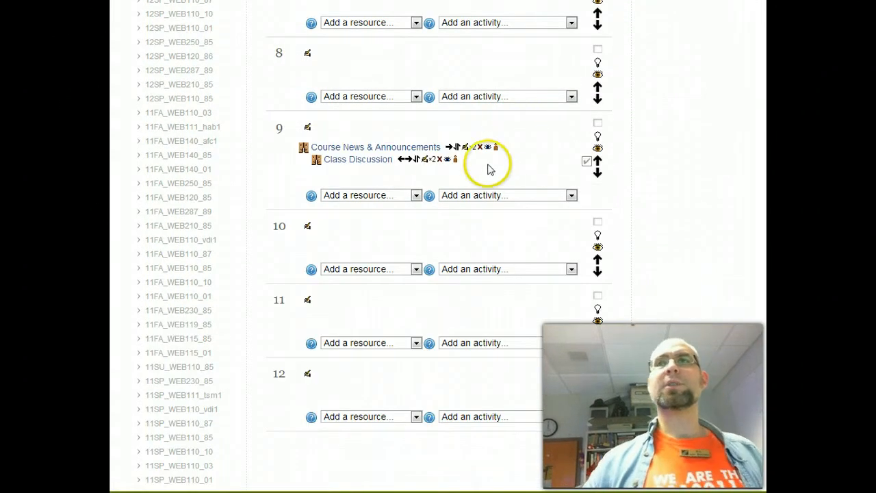
left_click(433, 165)
left_click(423, 59)
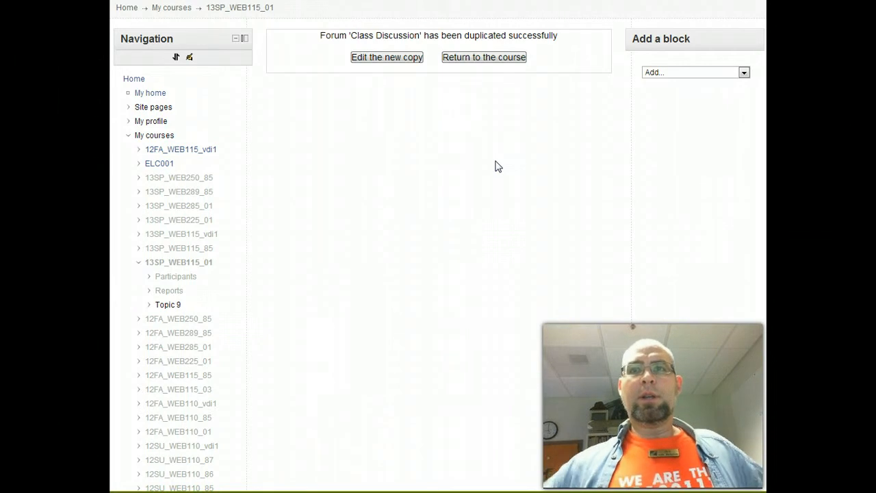
left_click(400, 58)
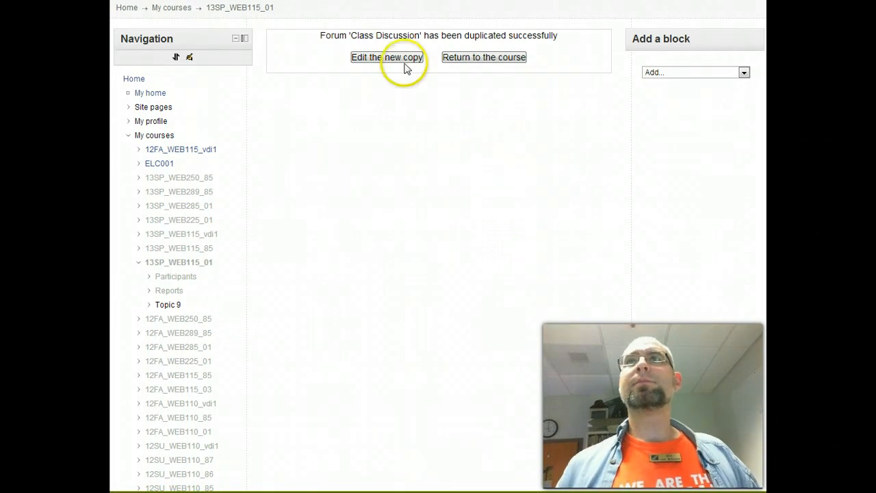
- Switch to the web page holding the forum descriptions and copy the Social Forum heading with its three paragraphs
left_click(551, 2)
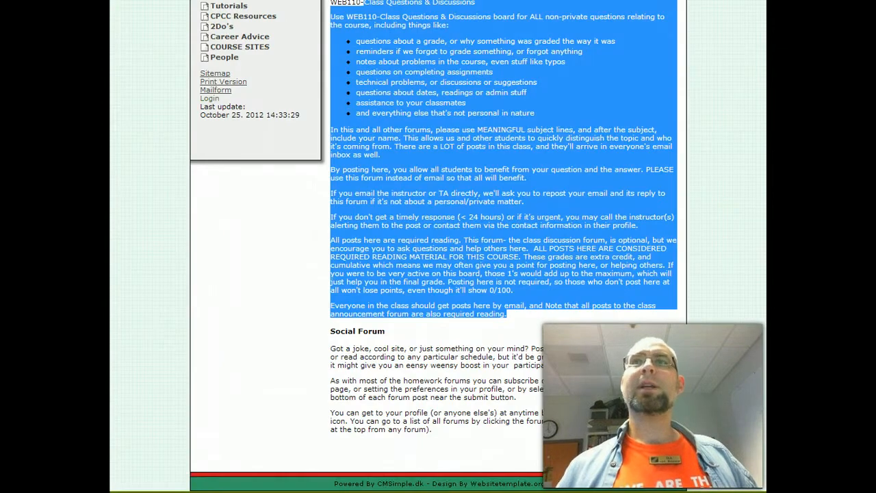
left_click(522, 324)
left_click_drag(330, 330, 458, 430)
right_click(432, 395)
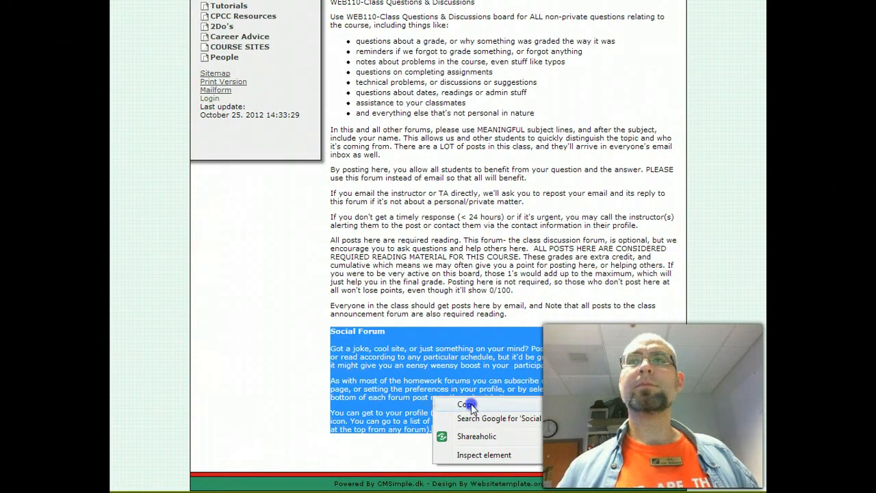
left_click(457, 401)
- Replace the entire introduction of the duplicated forum with the copied Social Forum text
key("ctrl+Tab")
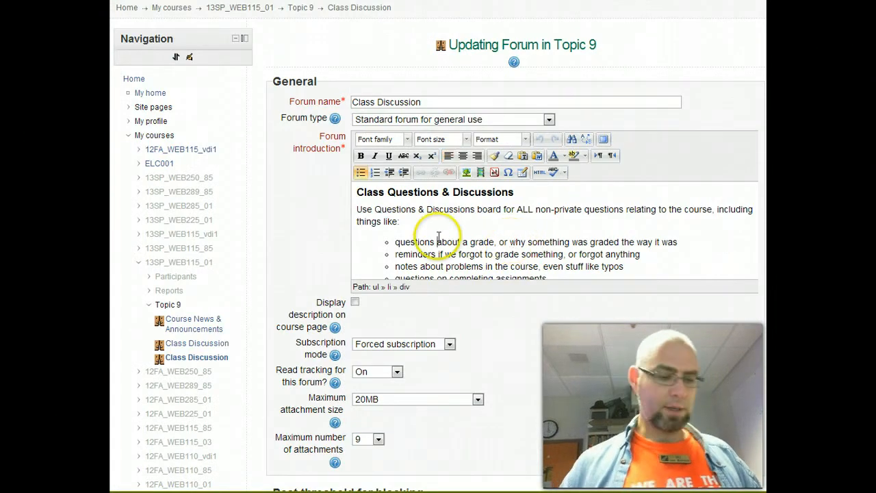
key("ctrl+a")
key("ctrl+v")
scroll(433, 235, "up", 5)
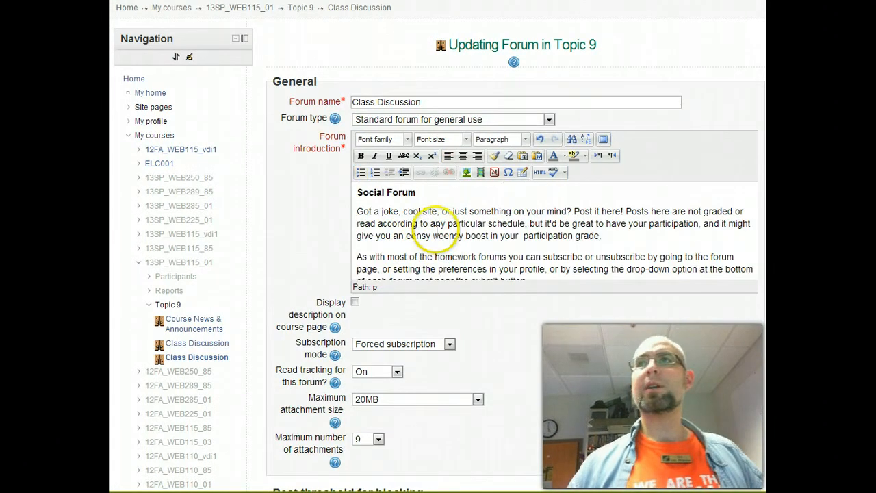
left_click(429, 193)
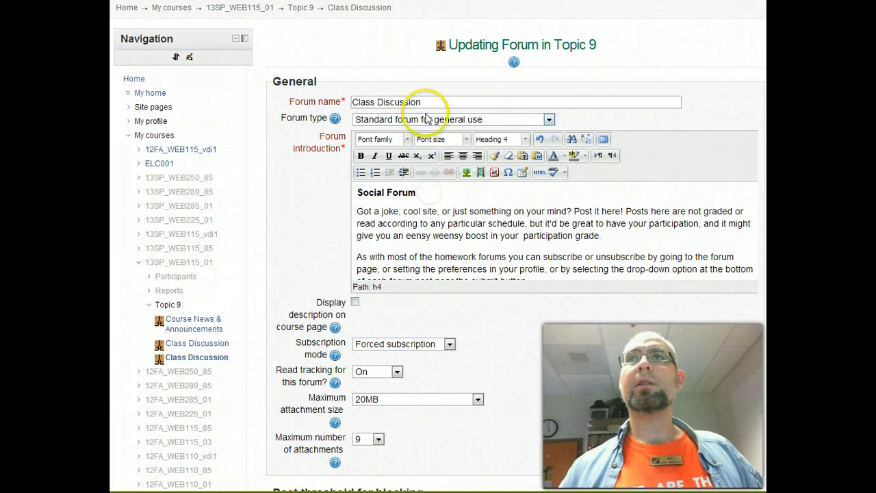
- Select the duplicated forum's name text for editing
left_click_drag(427, 102, 387, 102)
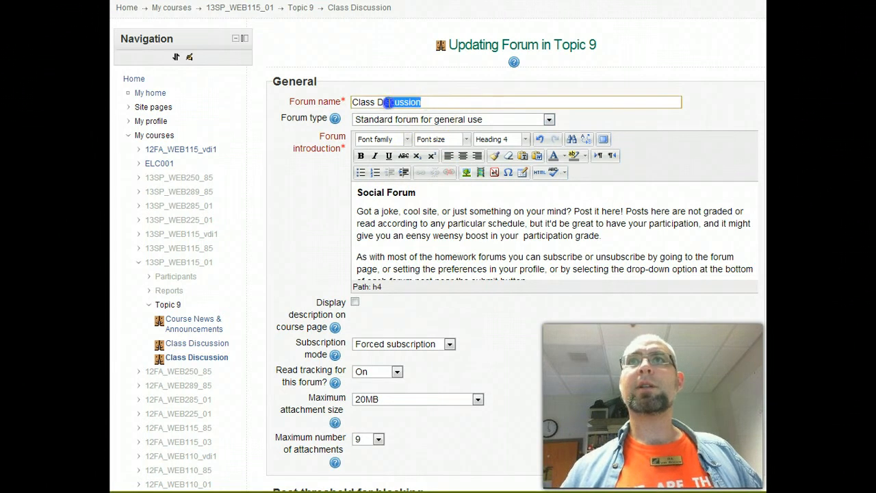
- Rename the forum to "Class Social Forum" and set its subscription mode to Auto subscription
type("Social Forum")
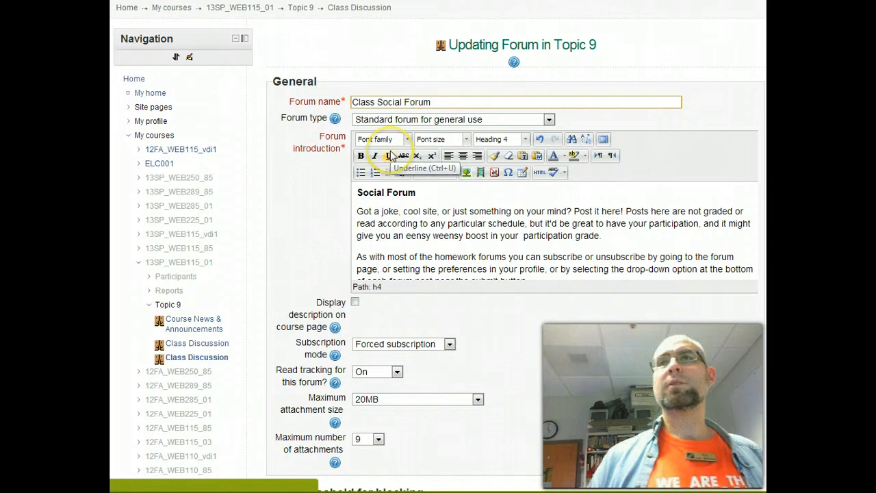
left_click(435, 224)
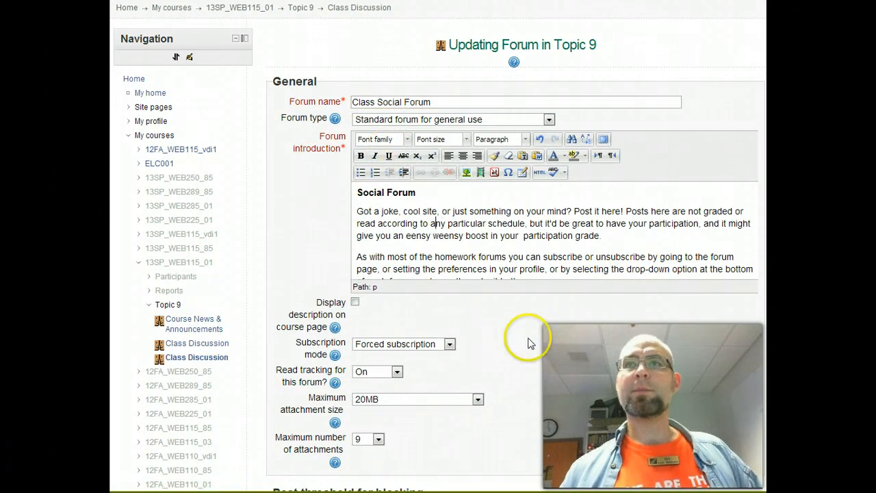
left_click(450, 345)
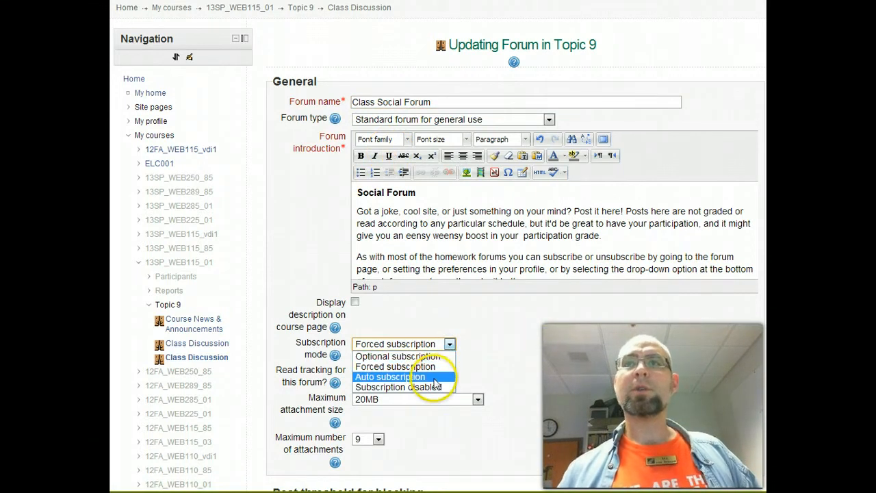
left_click(559, 335)
scroll(558, 333, "down", 3)
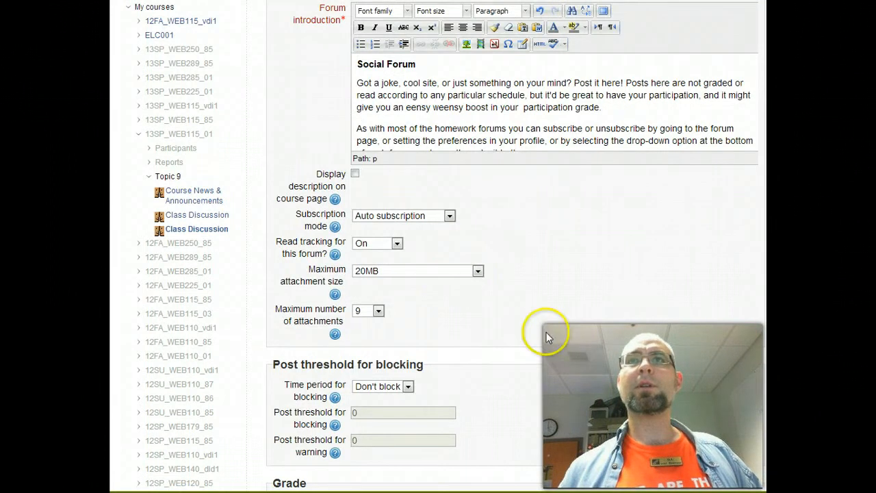
- Review the forum's remaining options, including post threshold, grade category and the available rating scale values
left_click(355, 174)
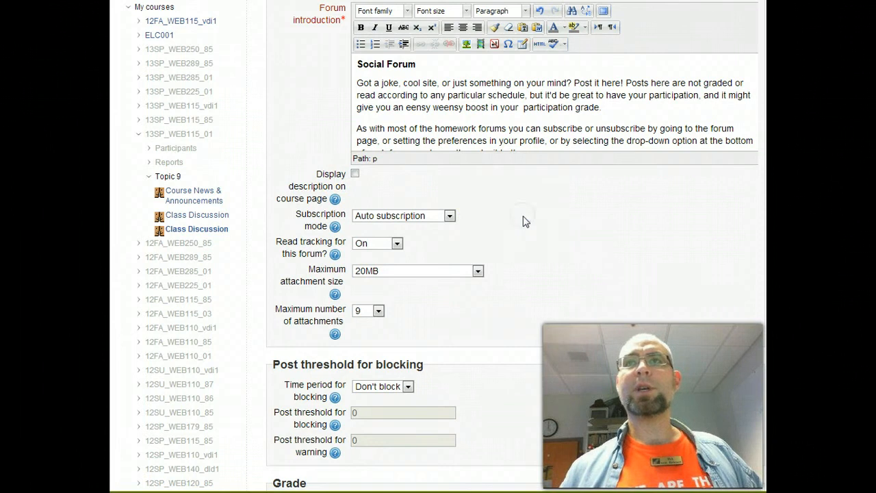
scroll(618, 252, "down", 3)
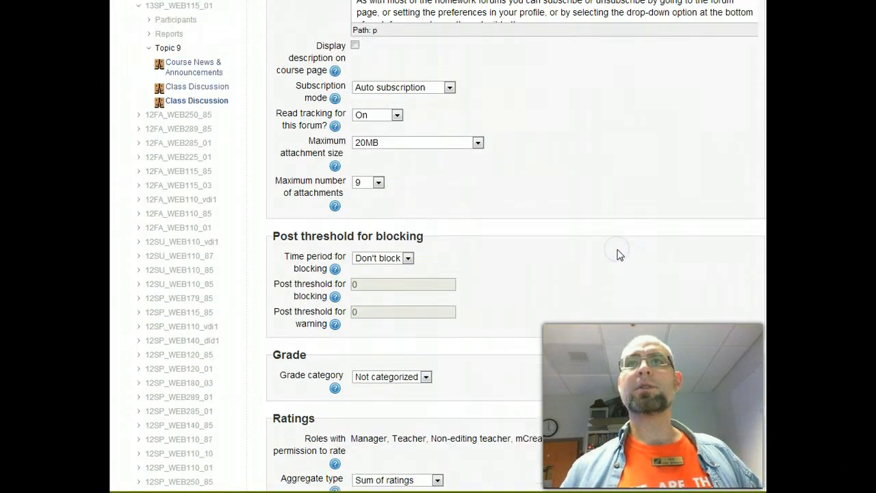
scroll(618, 254, "down", 2)
left_click(624, 252)
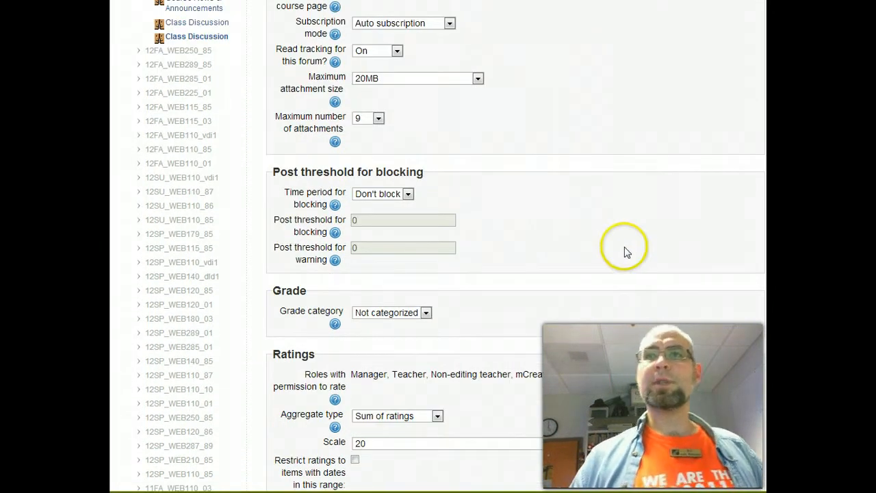
scroll(624, 252, "down", 3)
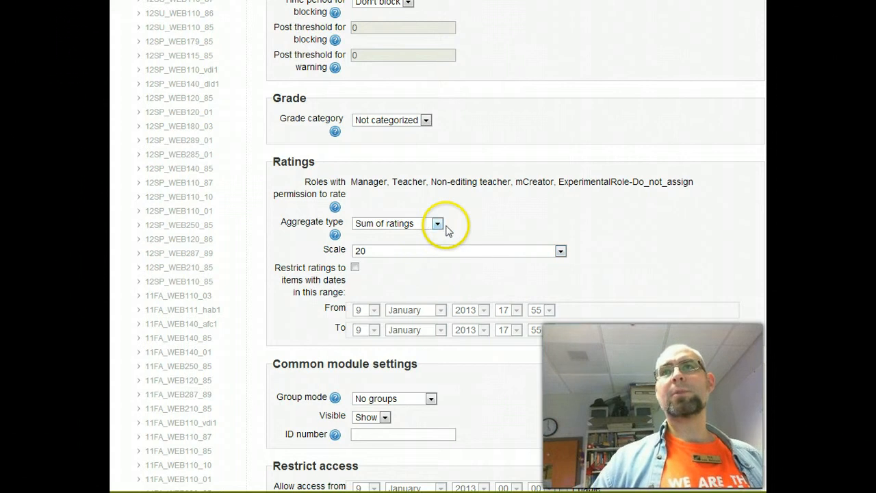
left_click(560, 250)
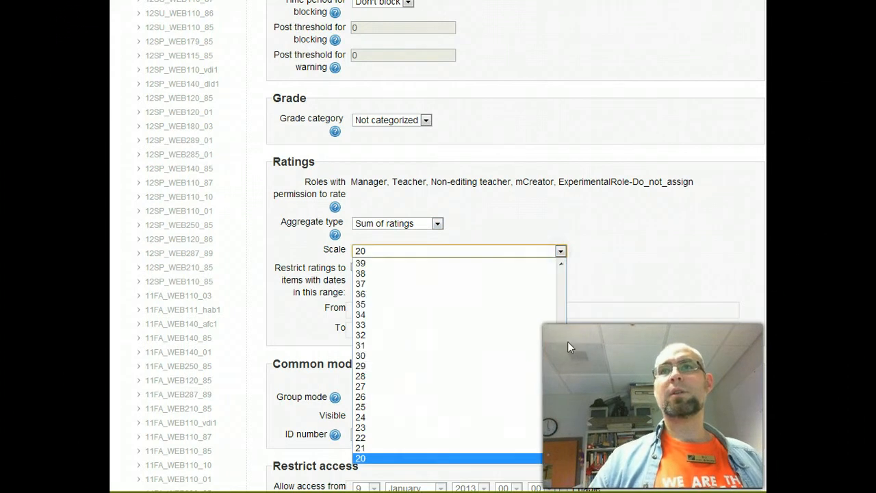
scroll(561, 403, "up", 3)
left_click(612, 259)
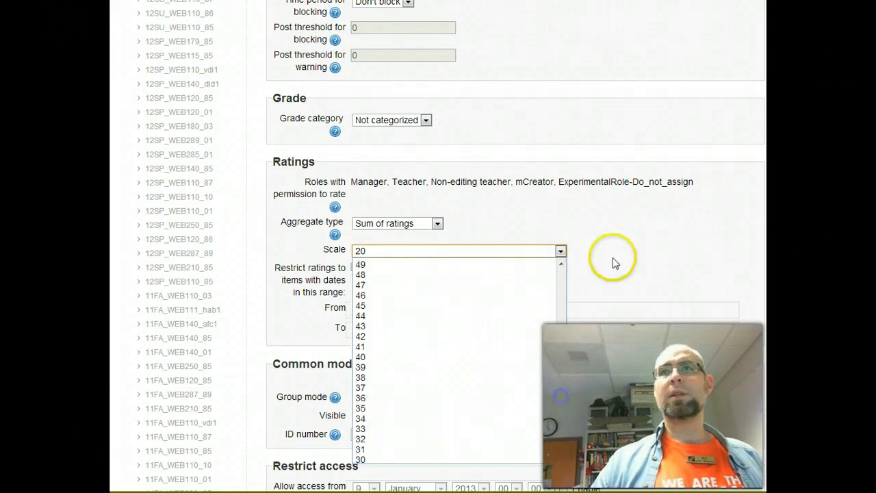
- Save the forum settings and display the forum
scroll(616, 247, "down", 2)
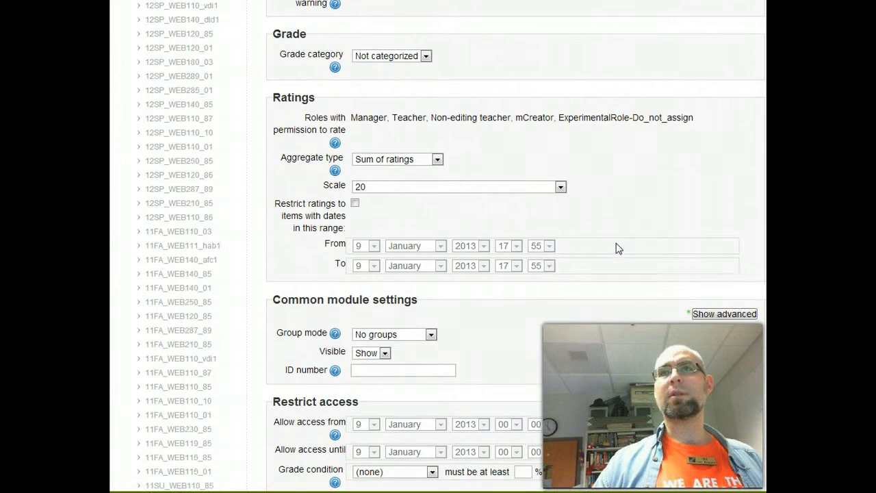
scroll(618, 248, "down", 7)
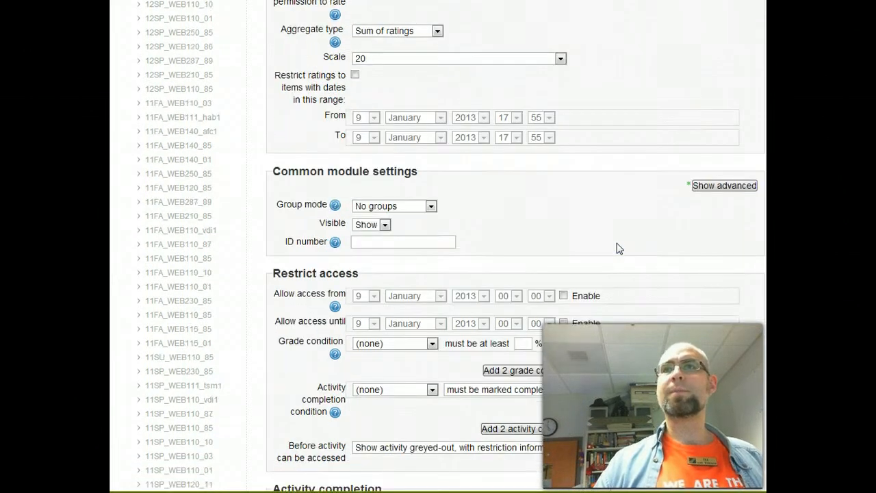
left_click(416, 303)
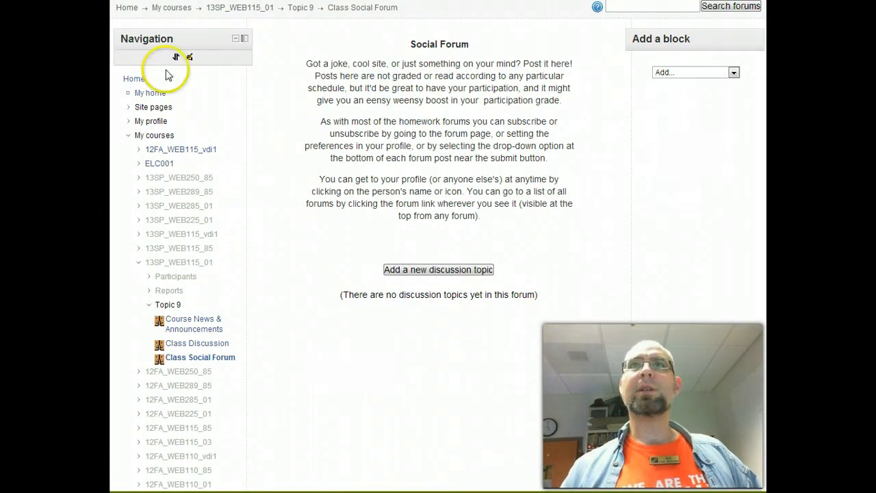
- Reopen the Class Social Forum settings, left-align the whole introduction text, then save and display the forum
left_click(235, 38)
left_click(167, 132)
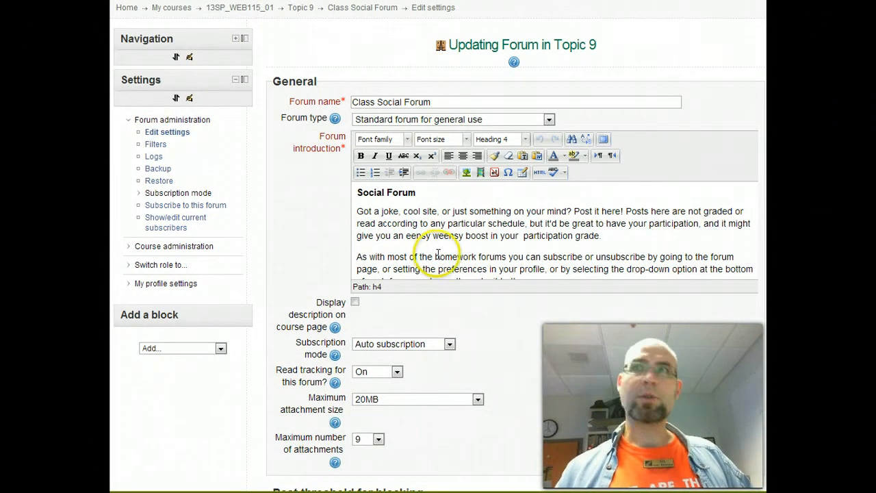
left_click(440, 255)
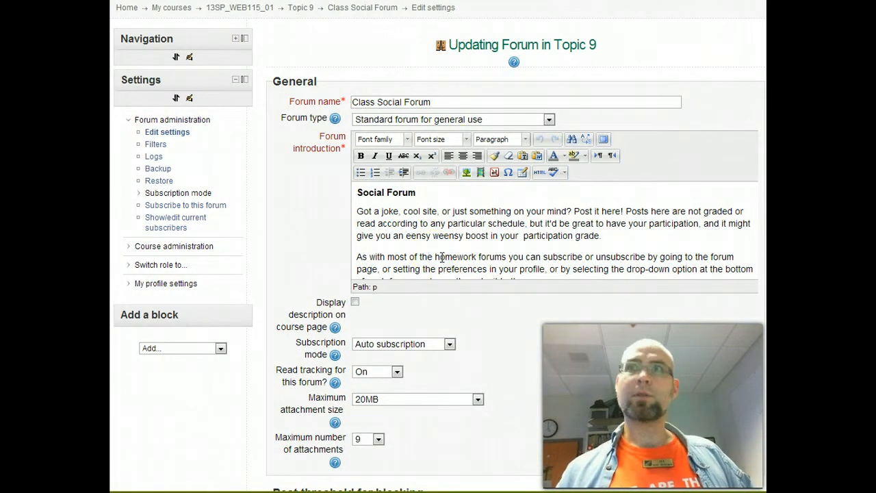
key("ctrl+a")
left_click(463, 155)
left_click(449, 156)
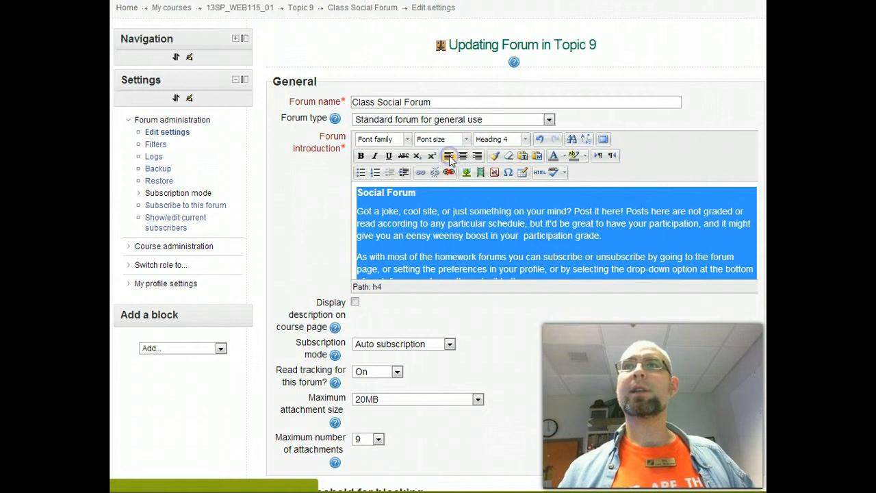
scroll(506, 328, "down", 15)
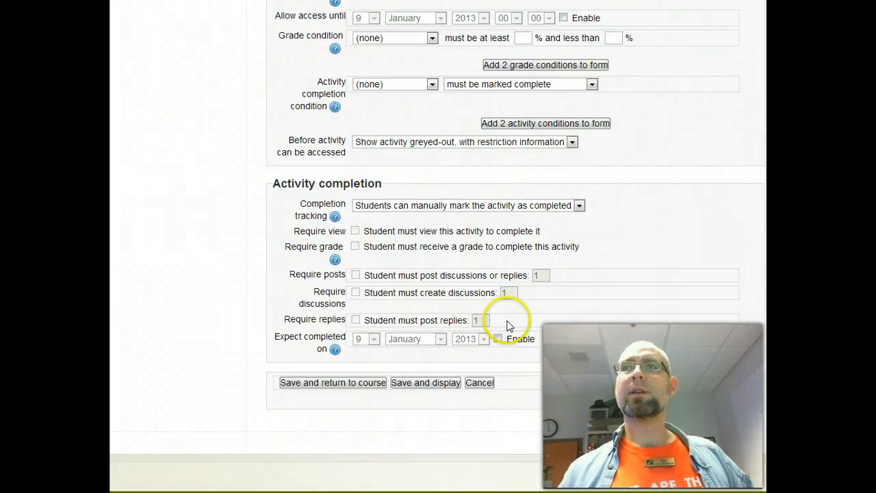
left_click(425, 384)
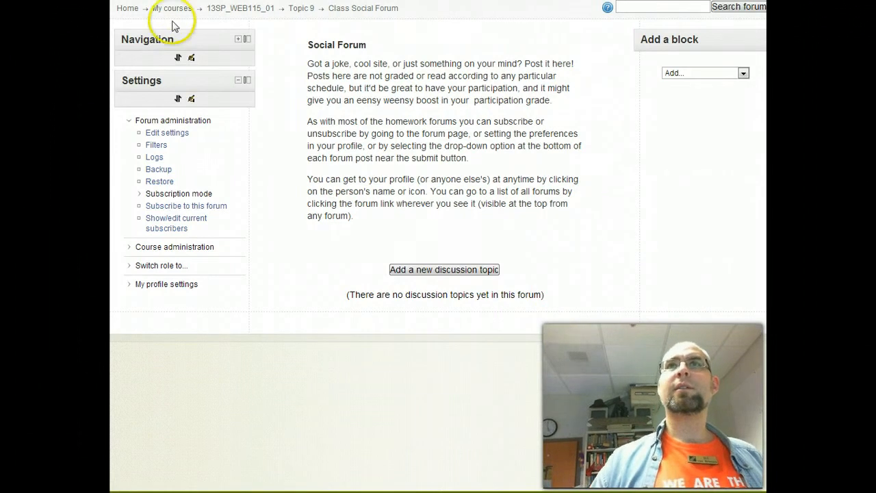
- Return to the 13SP_WEB115_01 course page and indent Class Social Forum one level further in topic 9
left_click(239, 9)
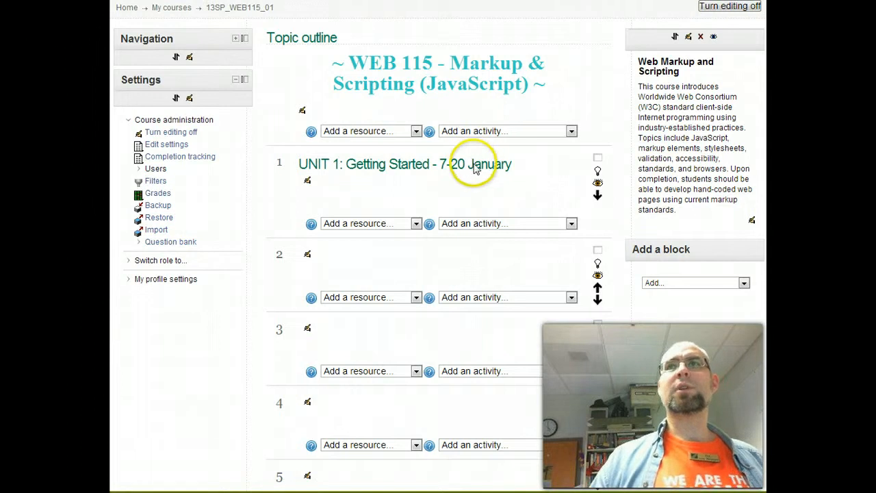
scroll(471, 166, "down", 10)
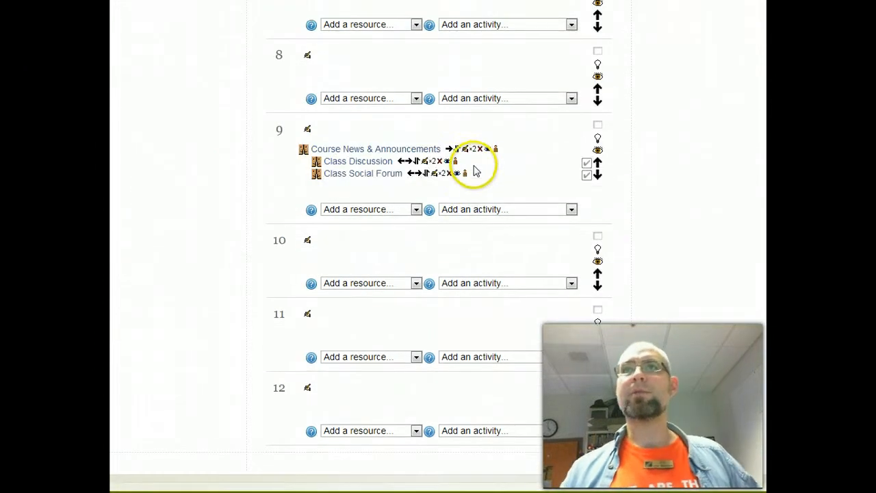
left_click(415, 173)
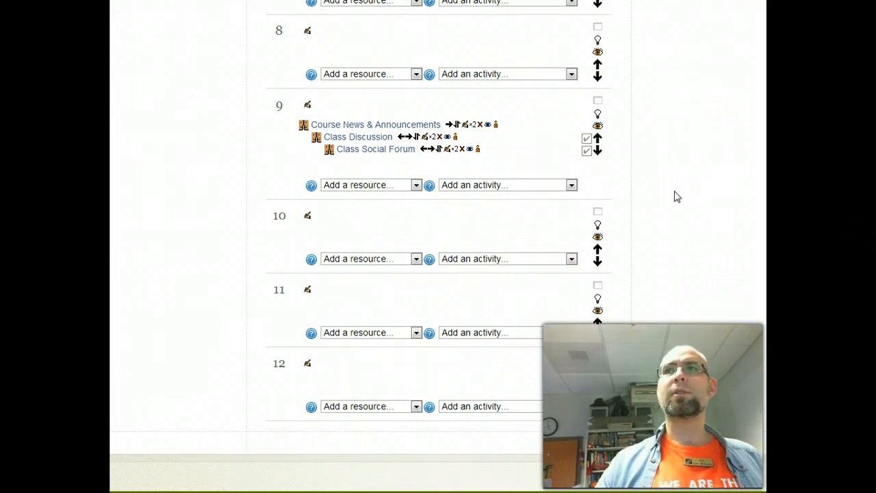
- Examine the course's topic outline from the page heading down to the forums in topic 9
scroll(674, 196, "up", 7)
scroll(673, 196, "down", 7)
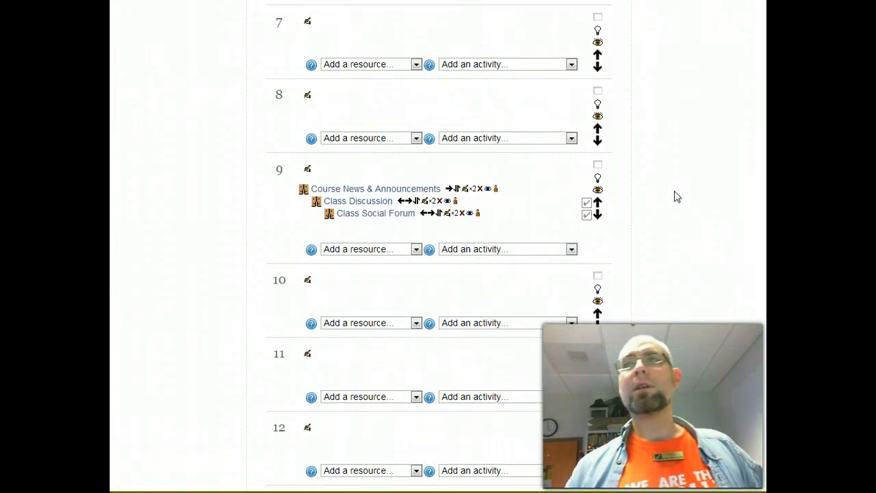
scroll(643, 188, "up", 5)
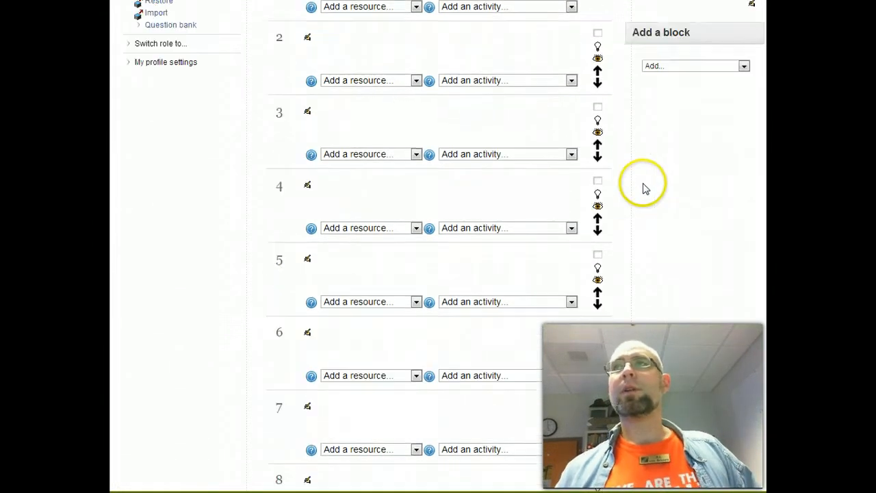
scroll(643, 188, "up", 3)
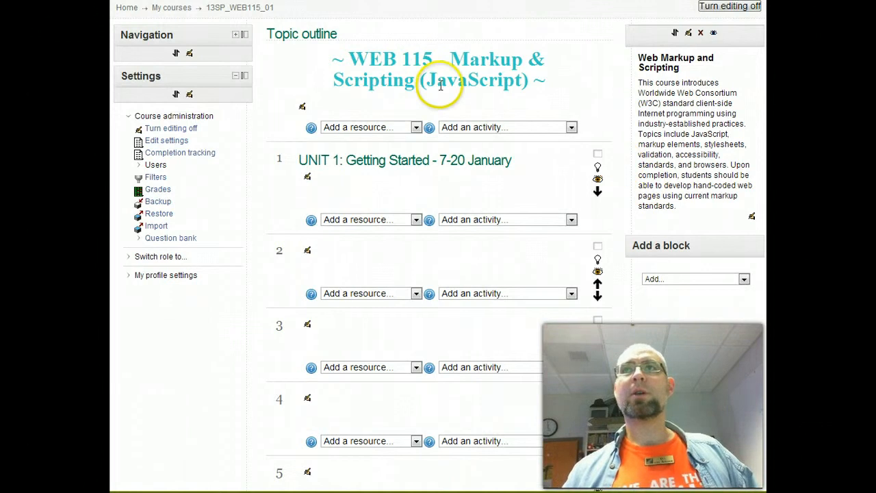
scroll(506, 271, "down", 5)
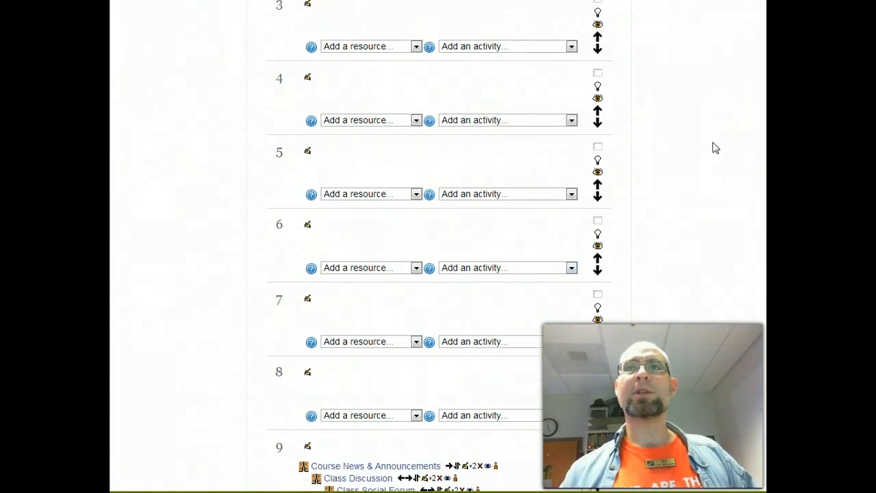
scroll(715, 148, "down", 5)
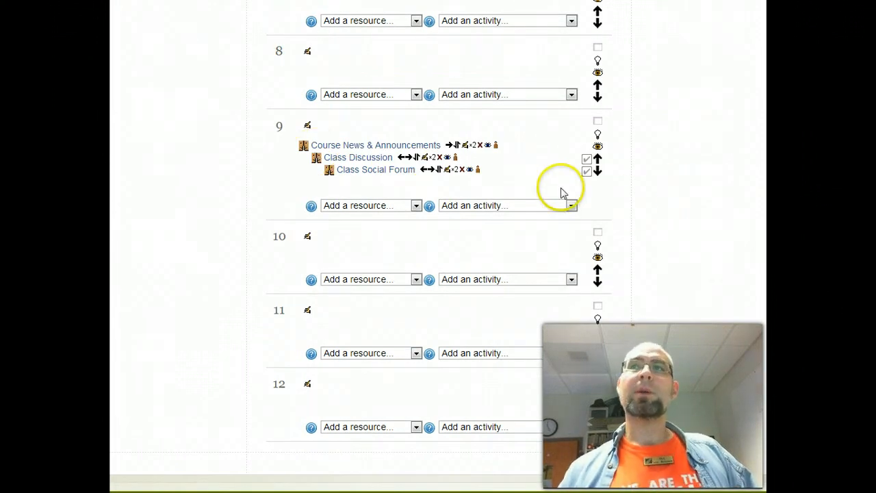
scroll(664, 161, "up", 10)
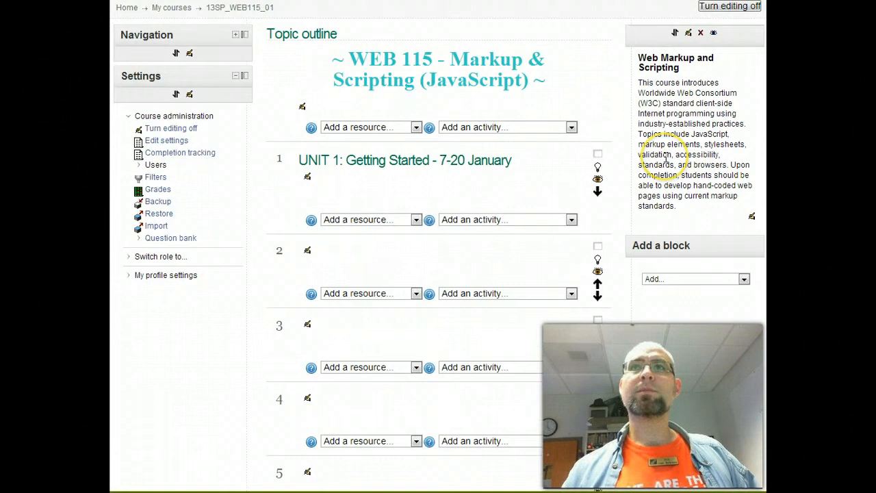
- Add an HTML block to the course page and give it the block title "Common Content"
left_click(743, 278)
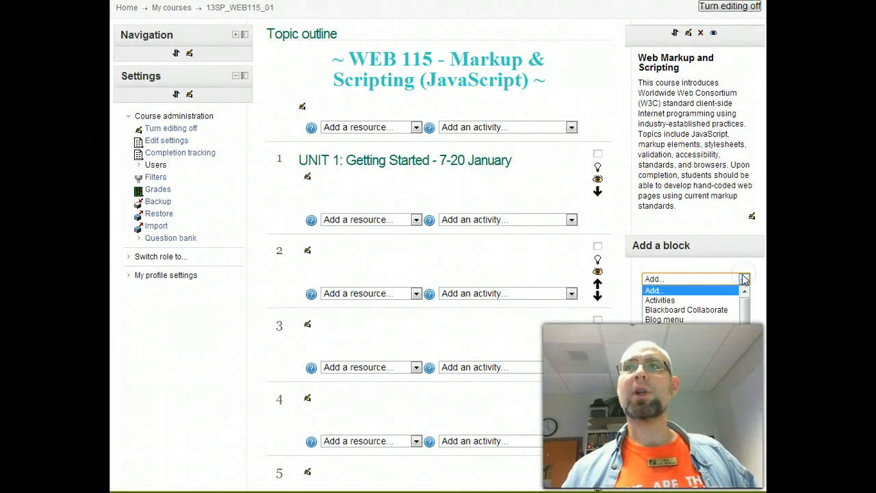
left_click(711, 404)
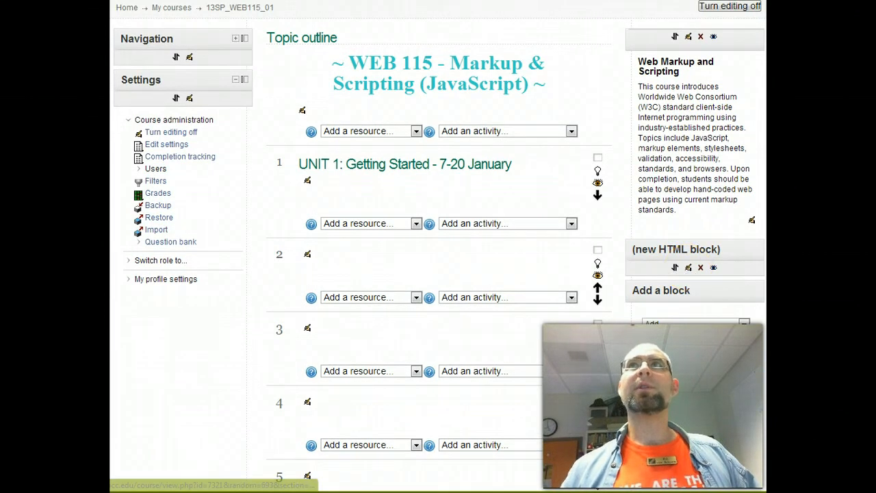
left_click(689, 268)
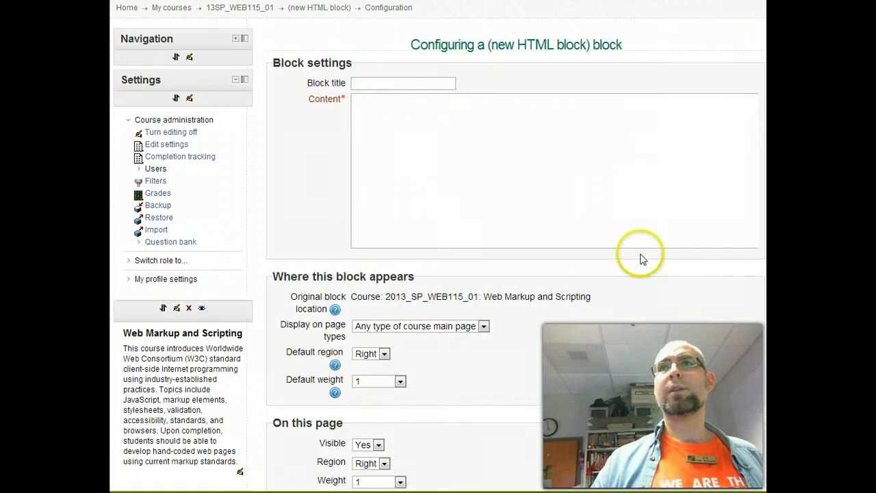
left_click(370, 82)
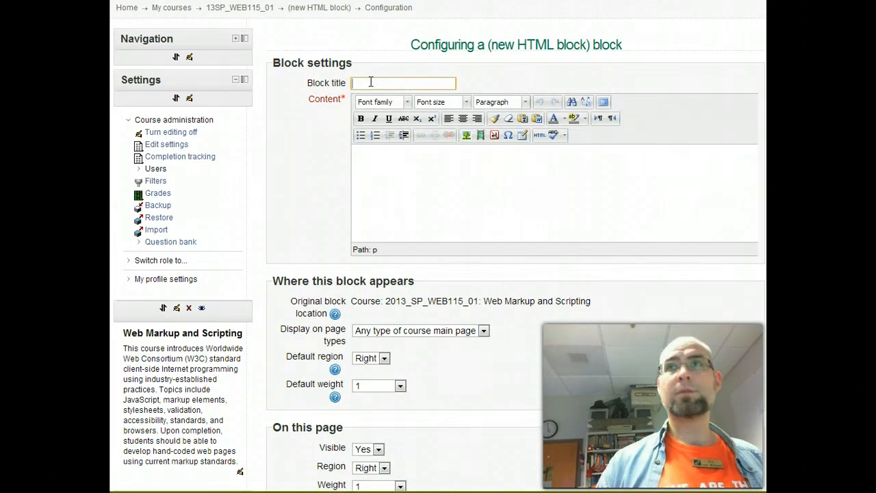
type("Common Cont")
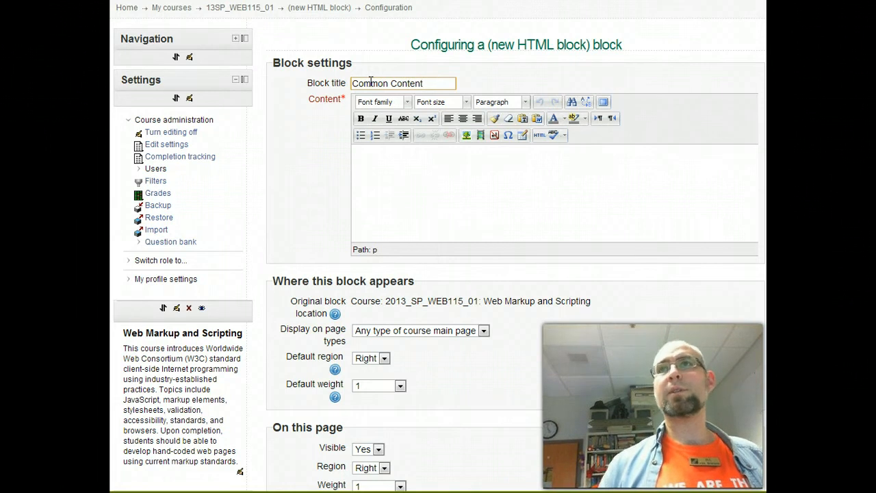
type("ent")
- Fill the block content with the lines Announcements, Discussion, Social Forum, Participants, Gradebook, Lynda.com and Codecademy
left_click(423, 173)
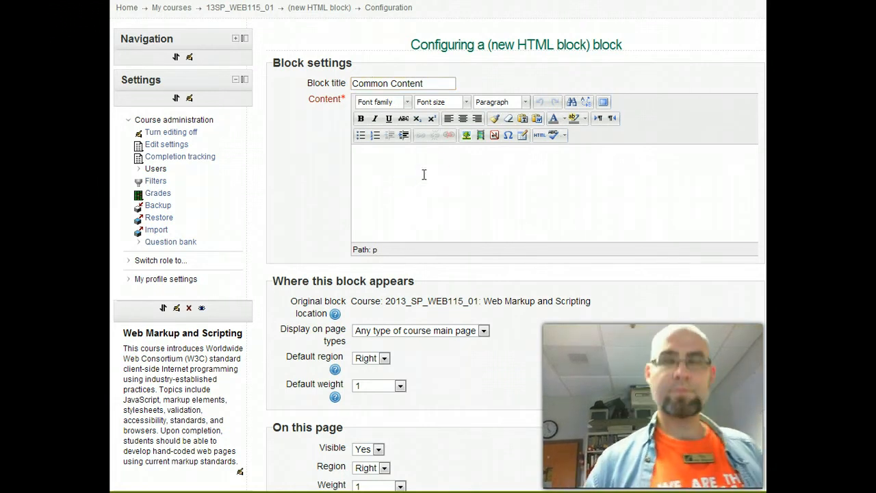
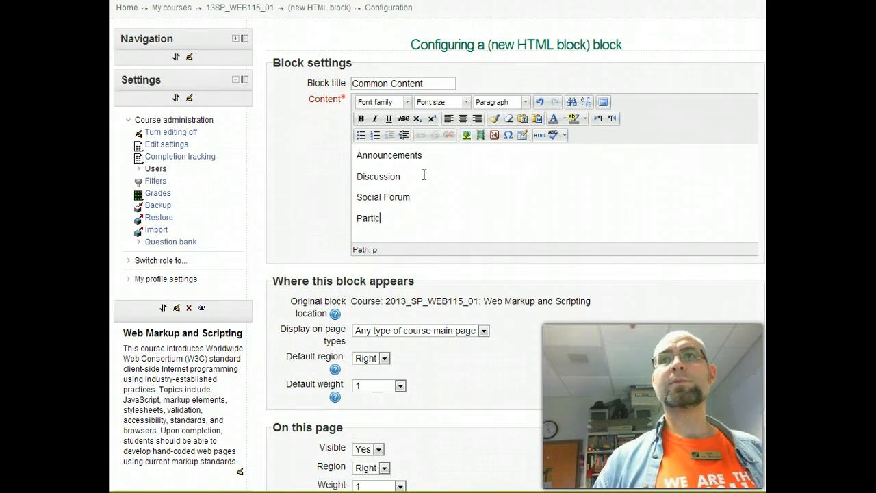
type("nts")
key("Return")
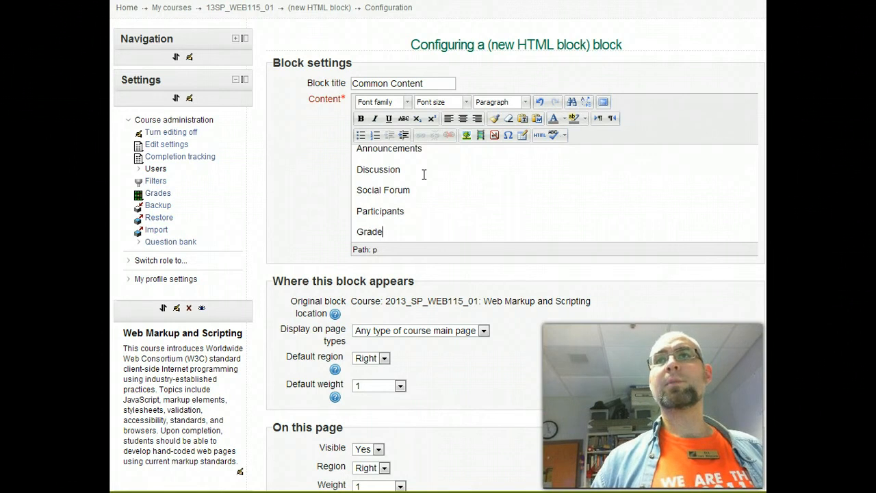
key("Return")
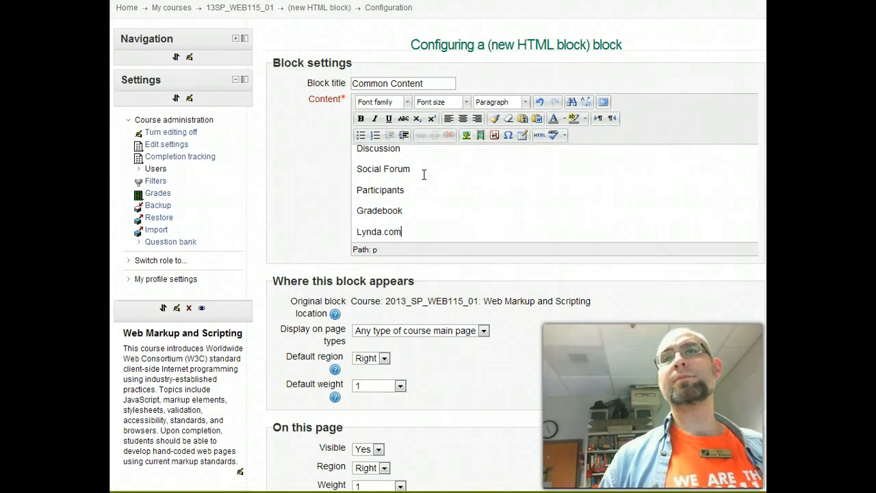
key("Return")
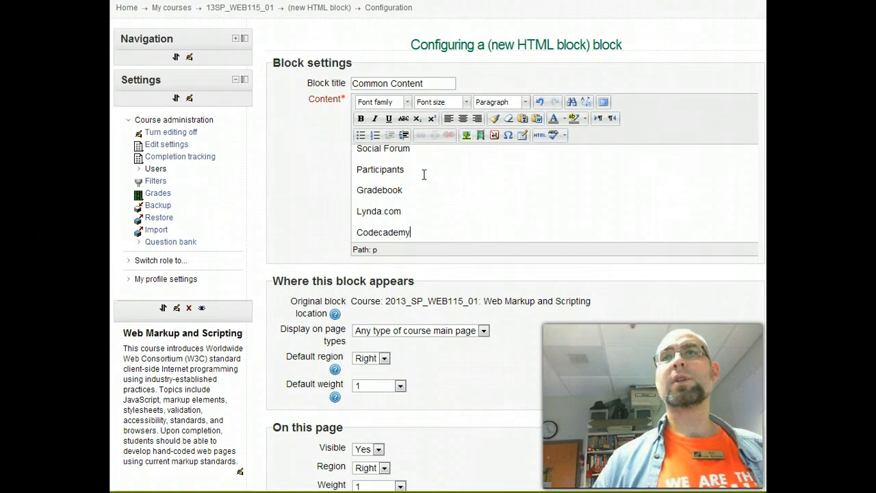
- Replace the paragraph breaks between all the content items, from Announcements to Codecademy, with single line breaks
left_click(356, 232)
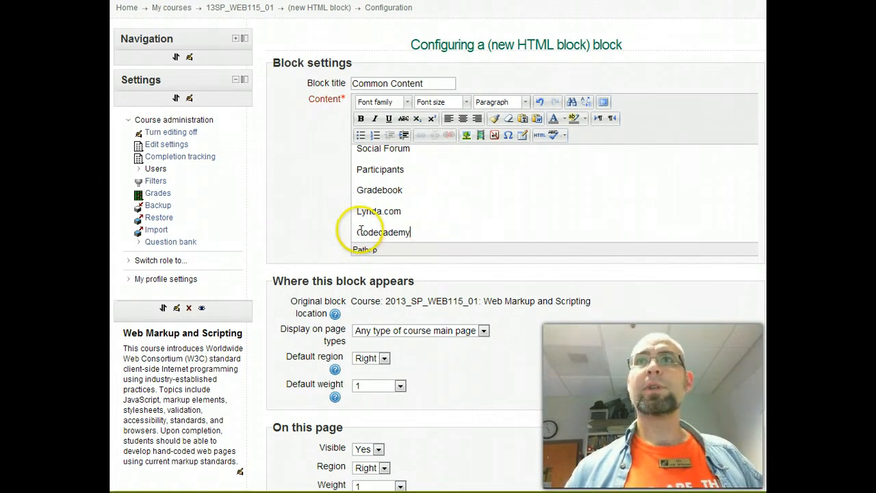
key("BackSpace")
key("shift+Return")
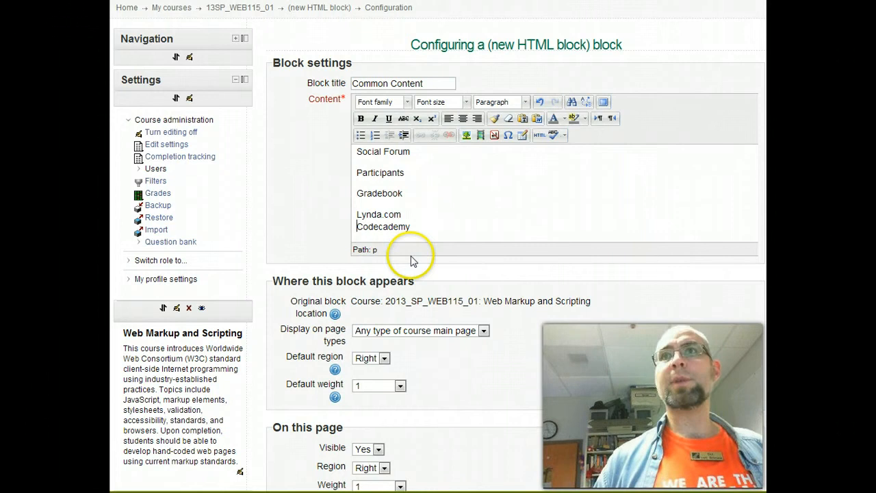
key("Up")
key("BackSpace")
key("shift+Return")
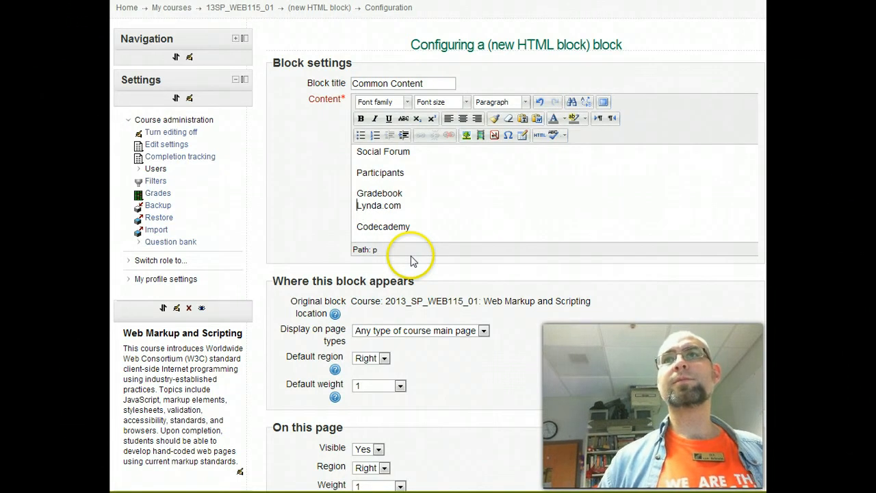
key("BackSpace")
key("shift+Return")
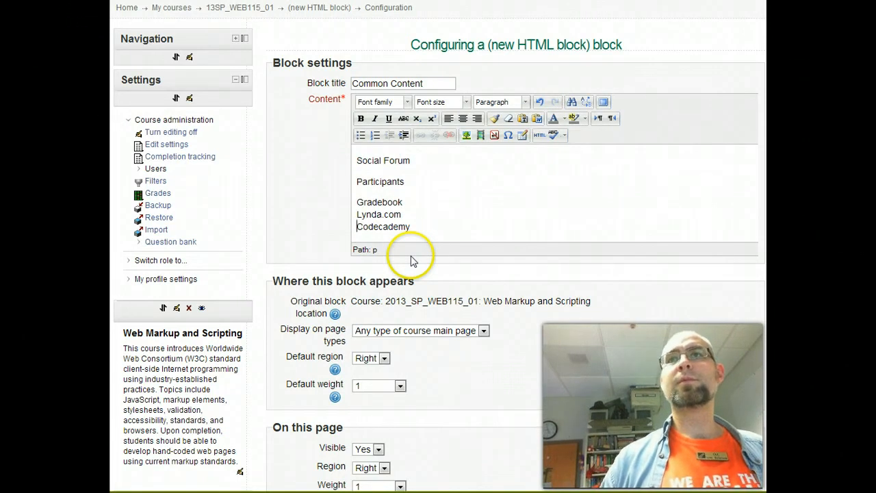
key("BackSpace")
key("shift+Return")
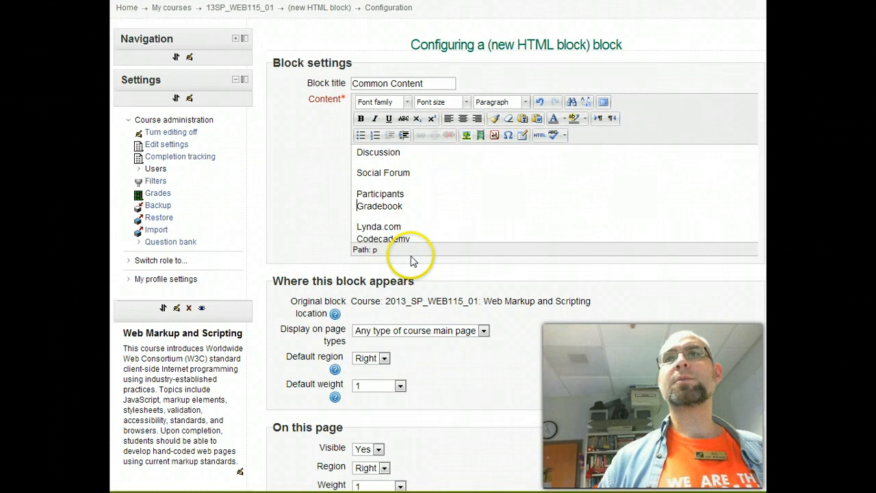
key("Up")
key("Up")
key("Up")
key("BackSpace")
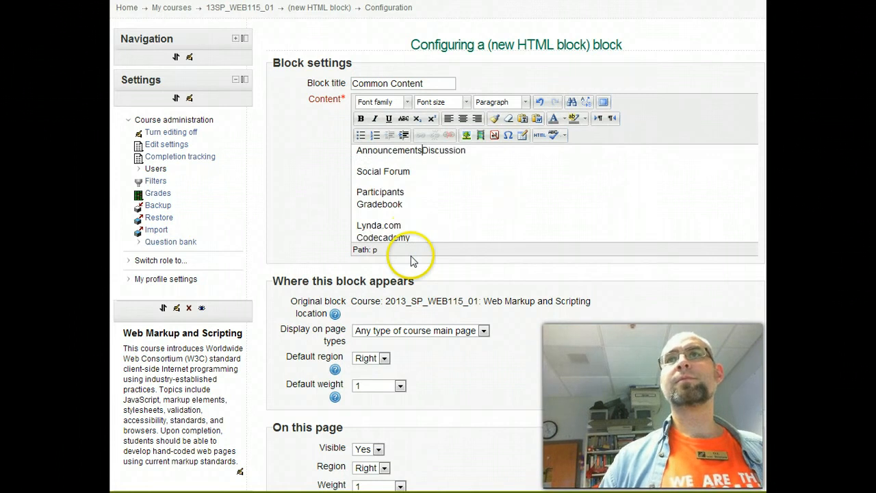
key("shift+Return")
key("BackSpace")
key("shift+Return")
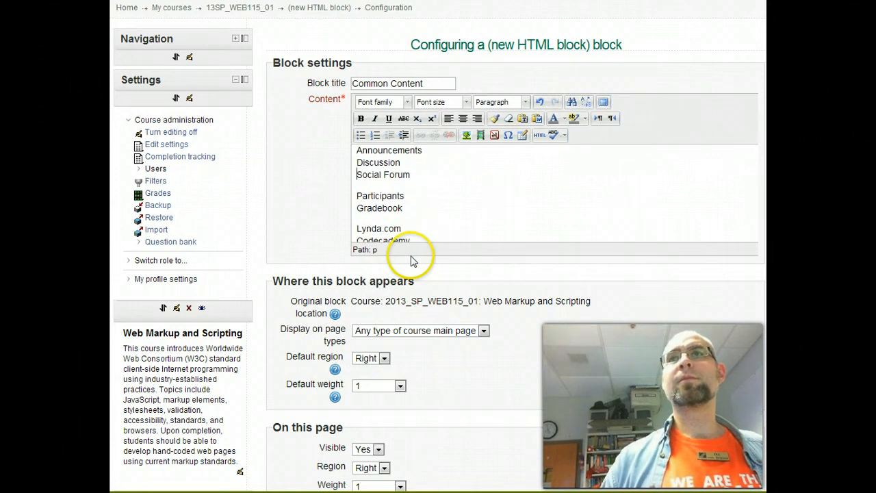
key("BackSpace")
key("shift+Return")
key("BackSpace")
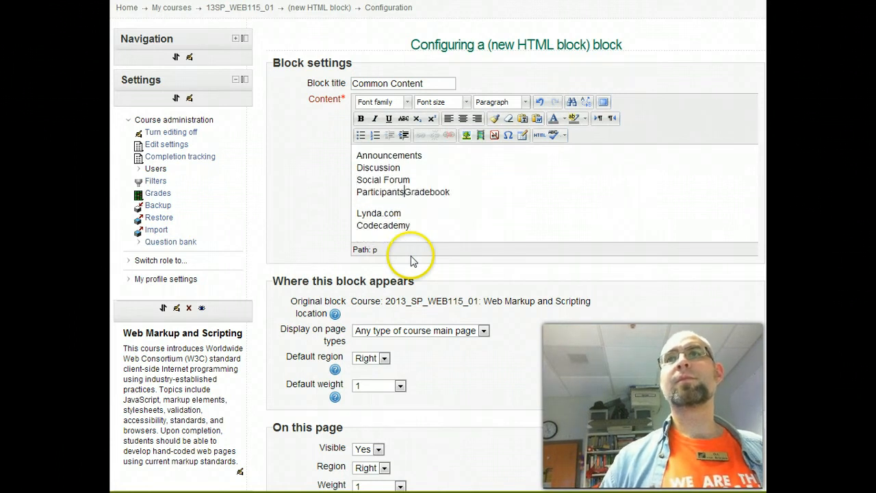
key("shift+Return")
key("BackSpace")
key("shift+Return")
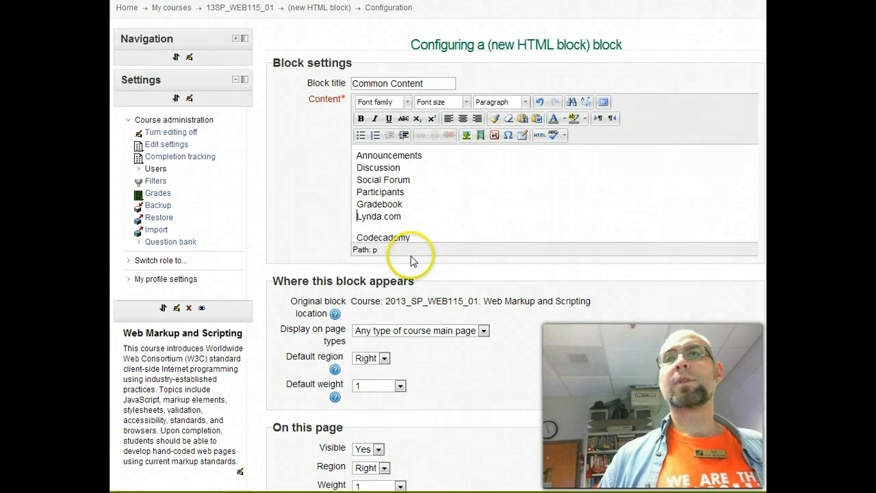
key("Down")
key("BackSpace")
key("shift+Return")
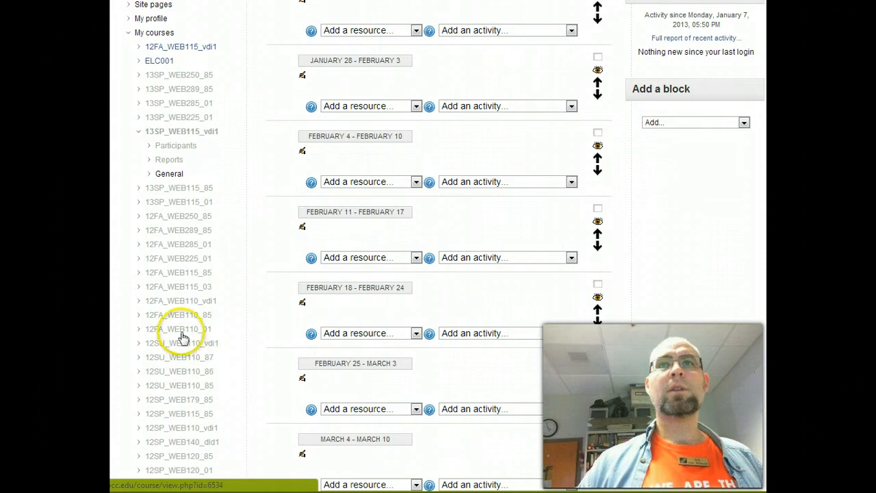
- Go to the 12FA_WEB110_vdi1 course, collapse its Settings block and open the Course Links block's configuration
left_click(182, 301)
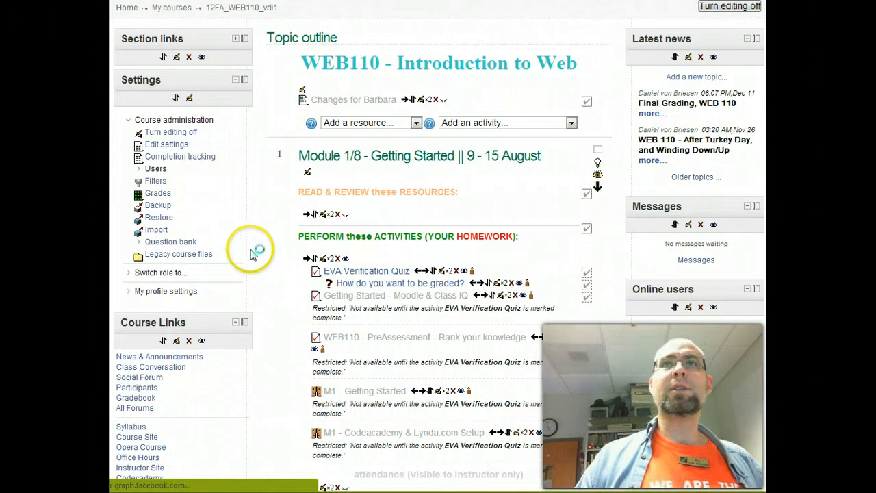
left_click(236, 79)
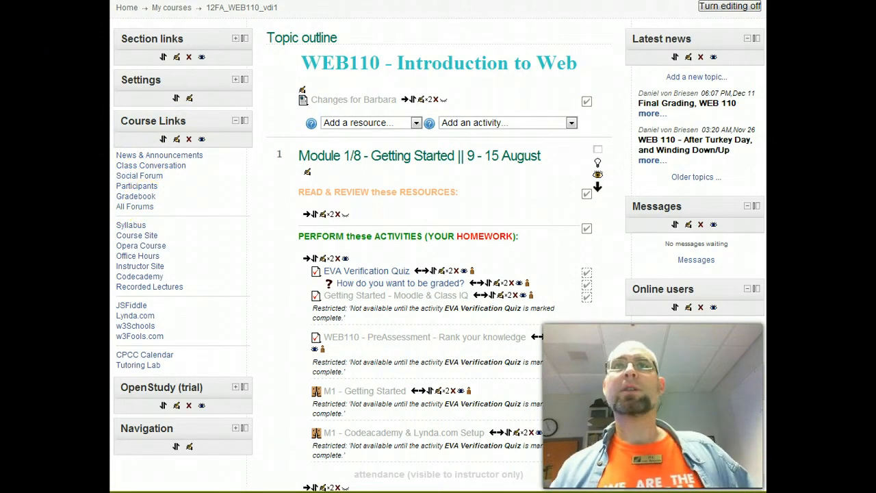
left_click(176, 139)
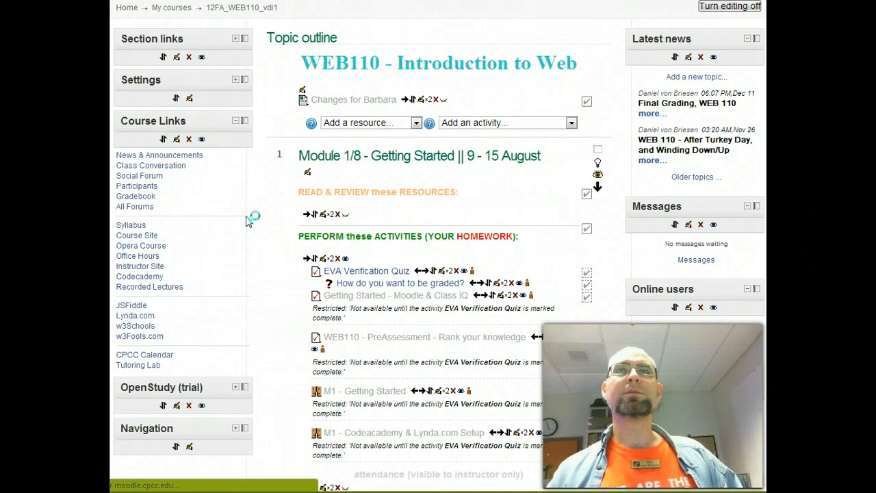
- Copy the entire Course Links content and paste it over the whole content of the WEB115 Common Content block
left_click(475, 215)
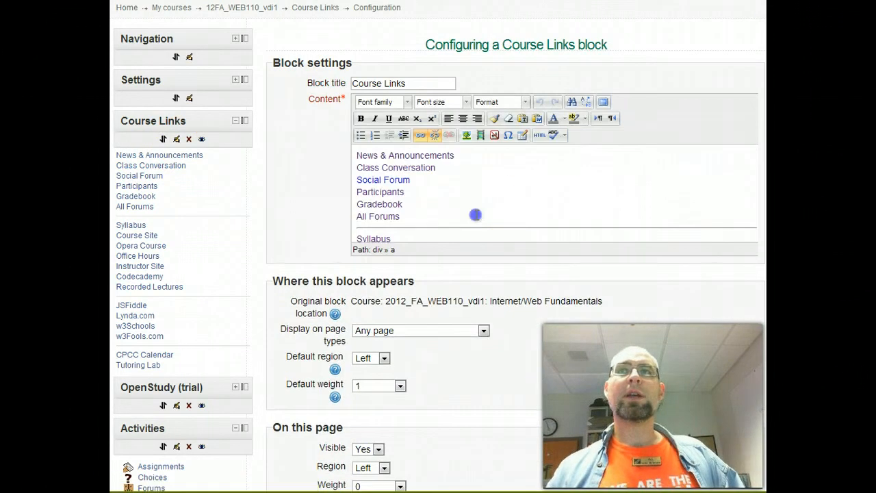
key("ctrl+a")
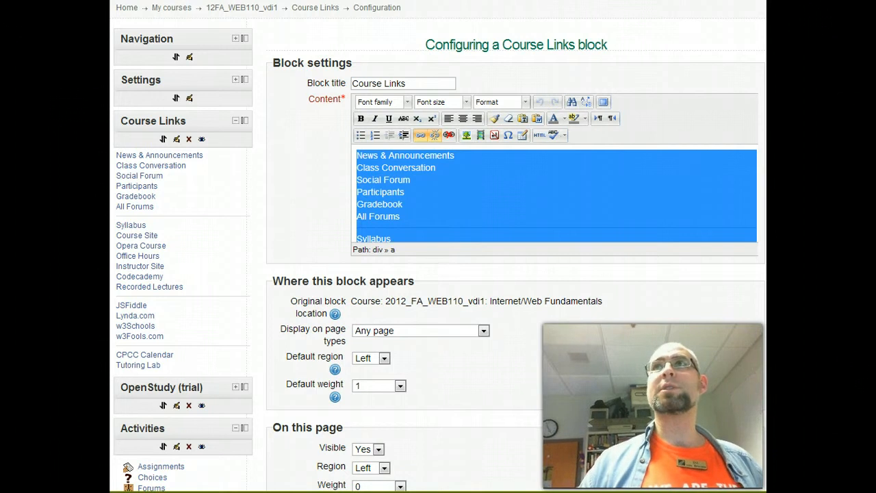
key("ctrl+Tab")
key("ctrl+Tab")
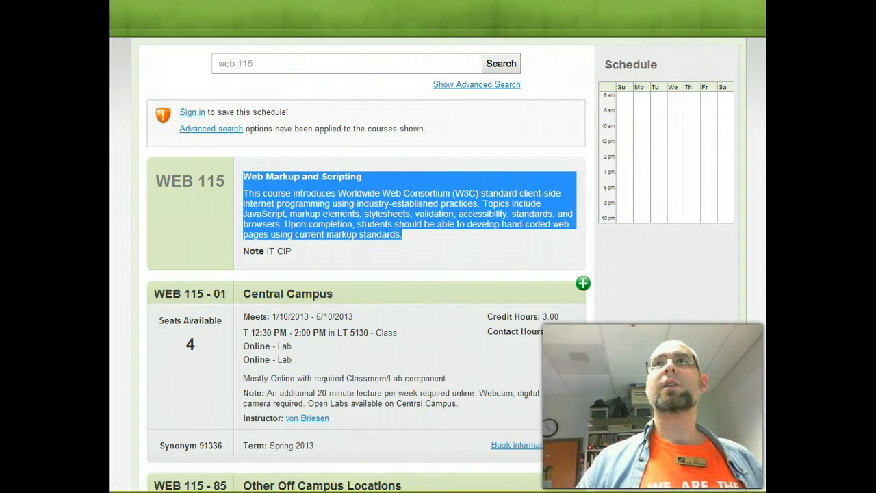
key("ctrl+Tab")
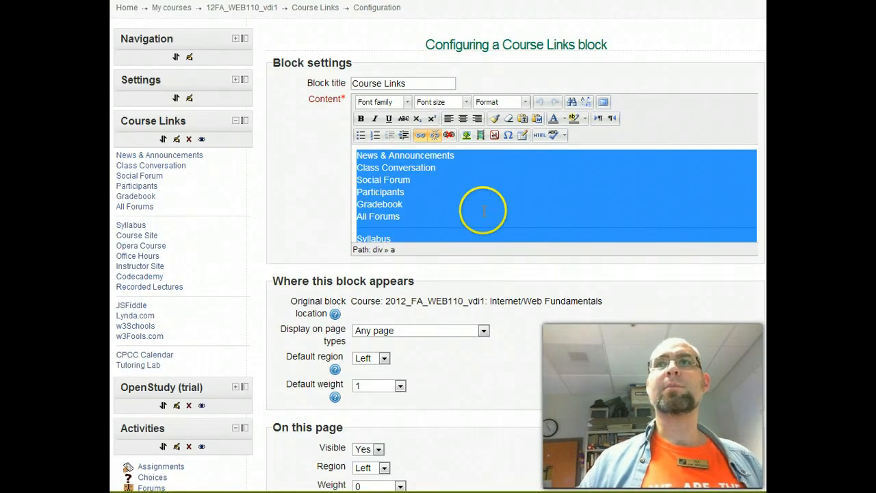
key("ctrl+Tab")
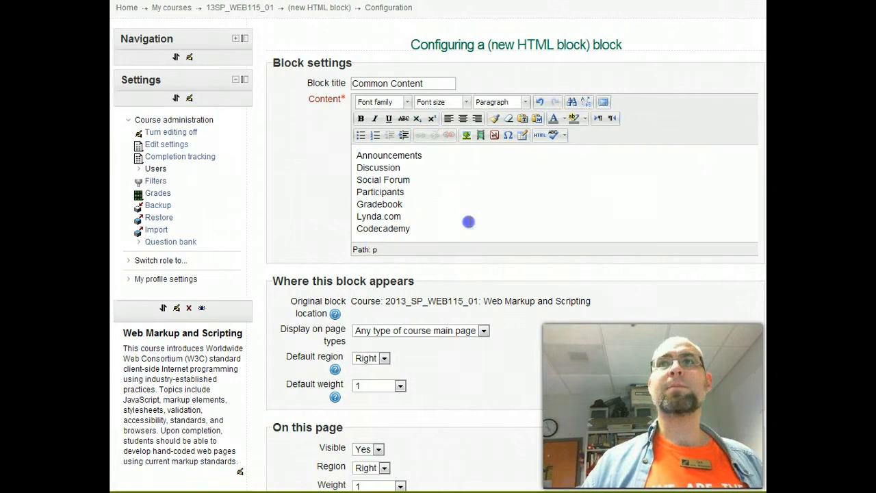
key("ctrl+a")
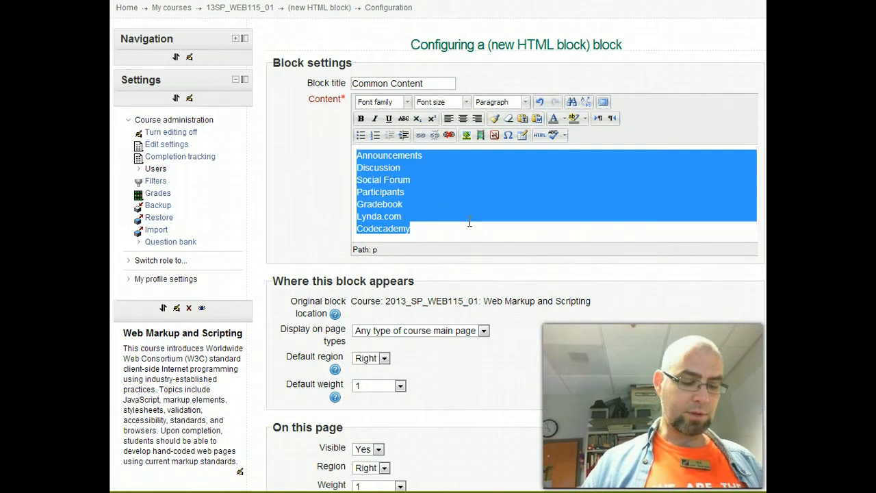
key("ctrl+v")
left_click(685, 186)
scroll(687, 187, "up", 3)
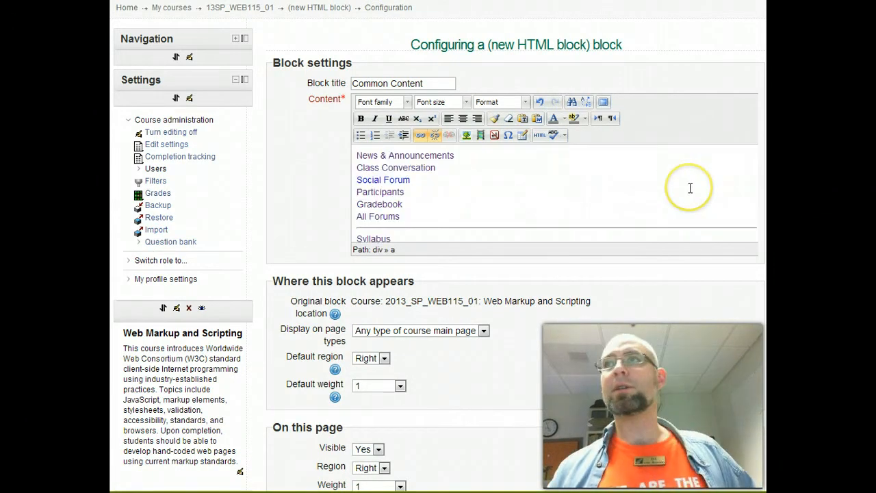
- Remove the hyperlinks from News & Announcements, Class Conversation and Social Forum in the Common Content block
left_click(366, 152)
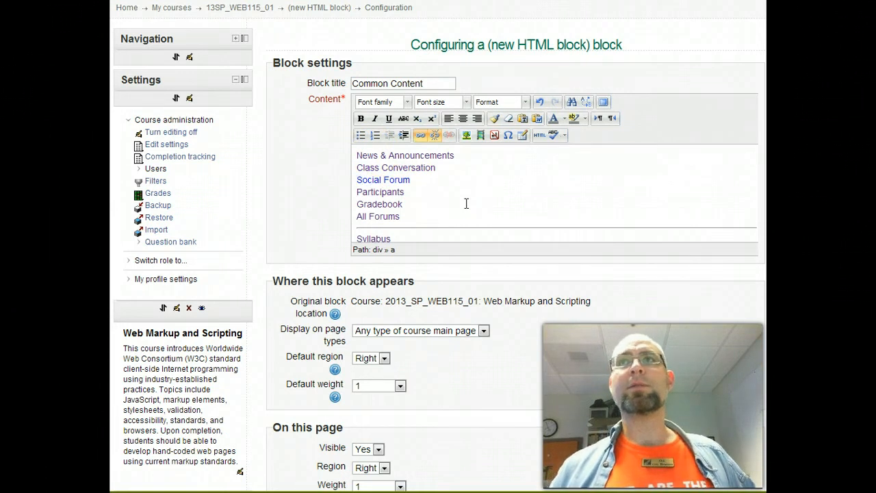
left_click_drag(453, 155, 340, 154)
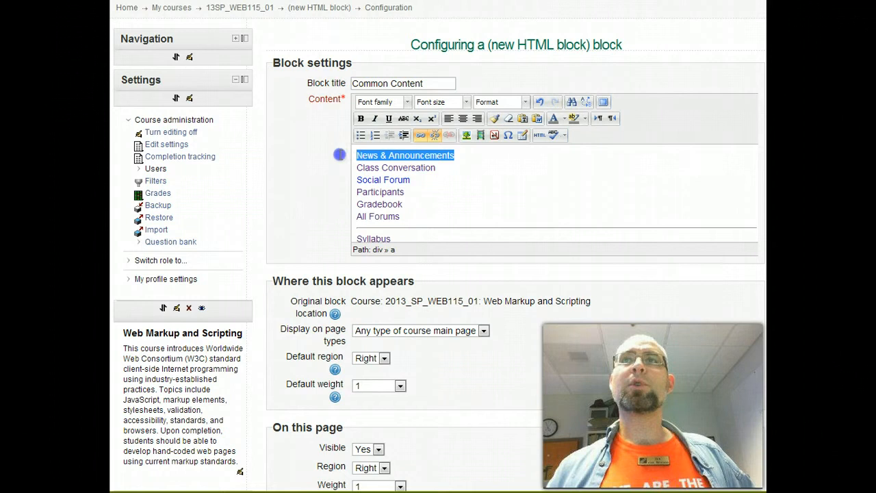
left_click(448, 135)
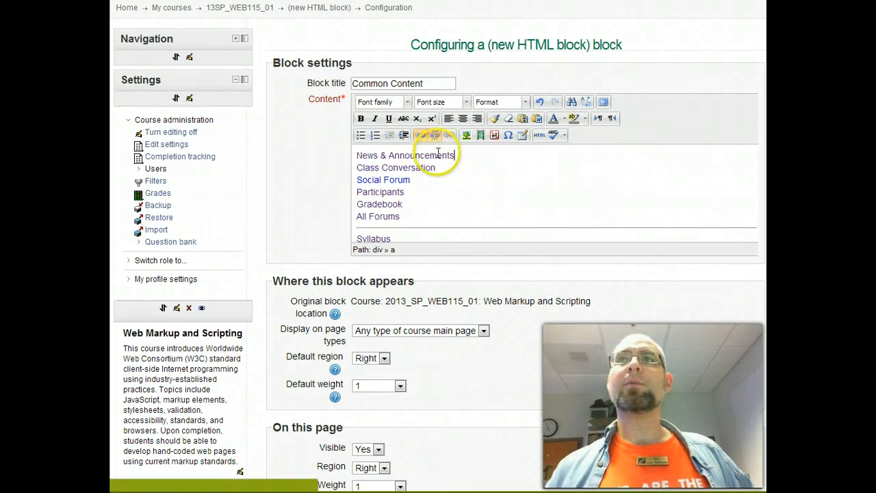
left_click_drag(446, 169, 343, 170)
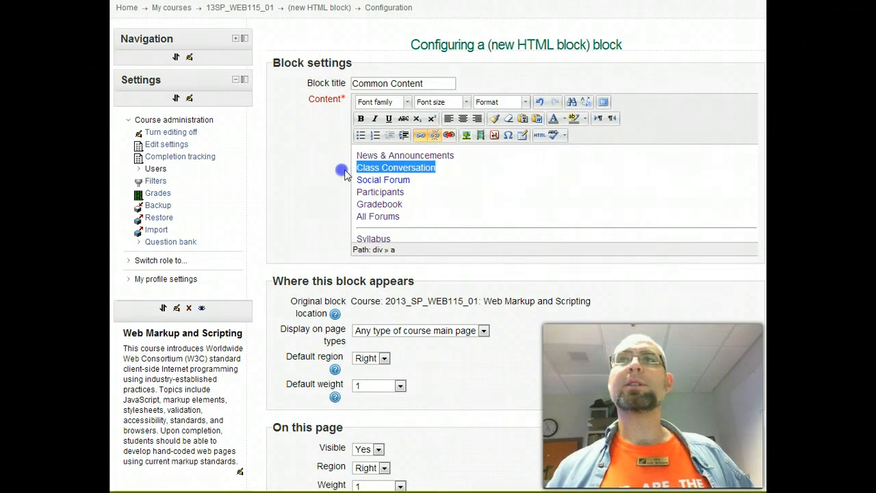
left_click(434, 135)
left_click_drag(410, 180, 357, 180)
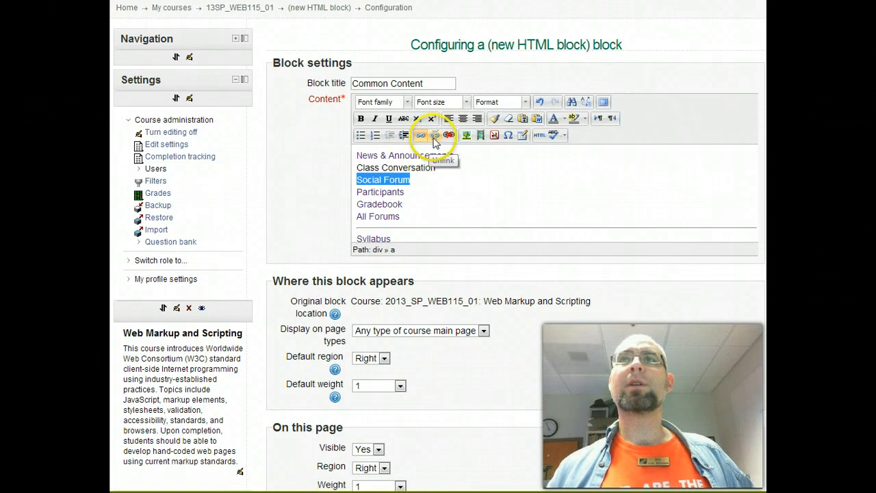
left_click(435, 135)
left_click_drag(453, 155, 327, 156)
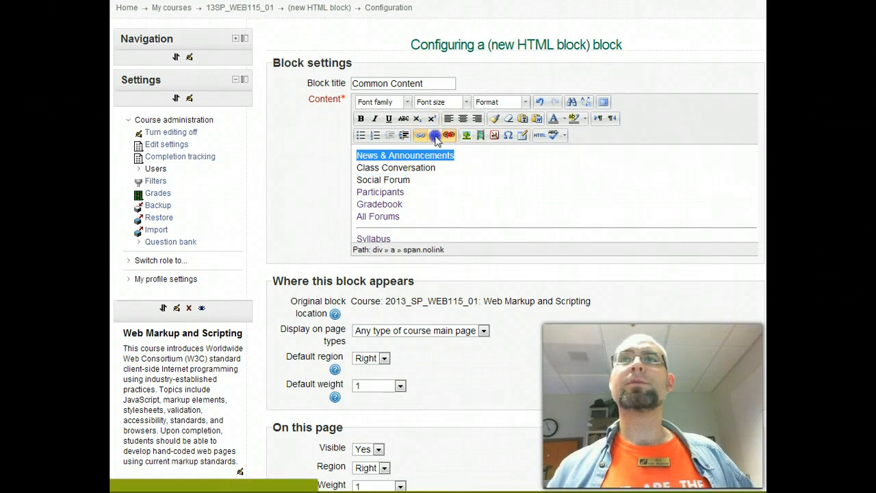
left_click(434, 134)
- Remove the hyperlinks from Participants, Gradebook and All Forums in the Common Content block
left_click_drag(414, 192, 331, 192)
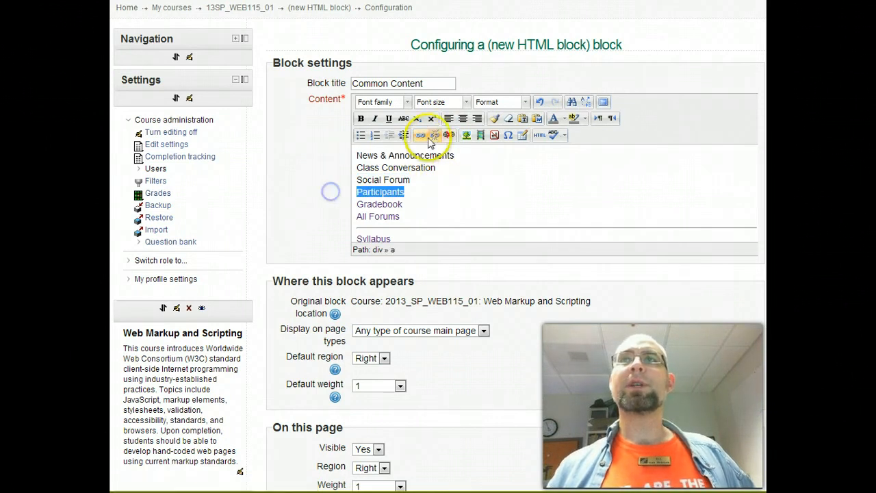
left_click(434, 135)
left_click_drag(409, 204, 341, 205)
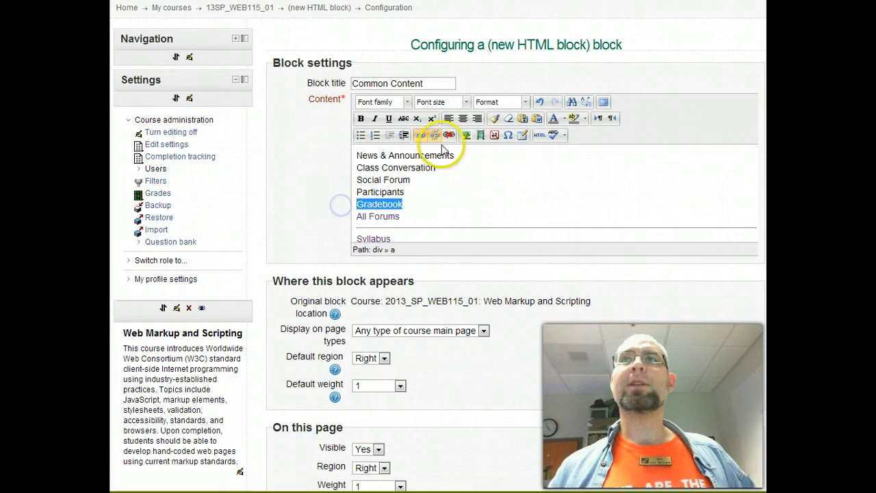
left_click(435, 135)
left_click_drag(415, 216, 344, 216)
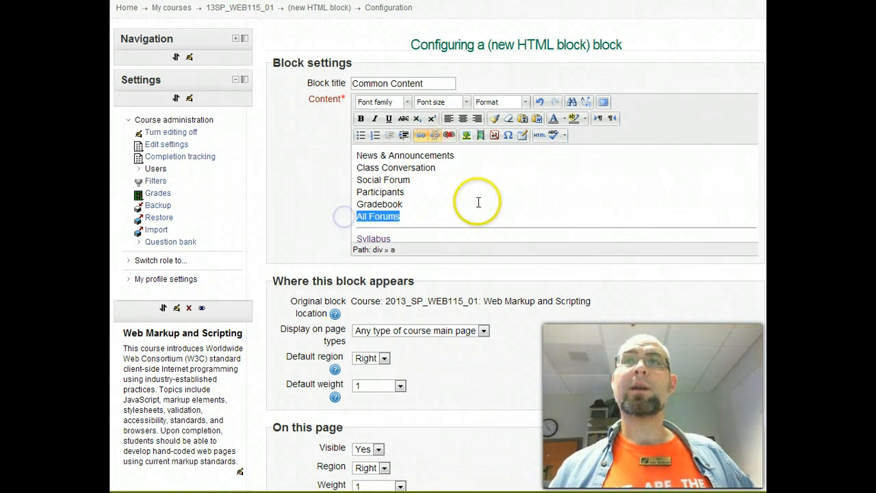
left_click(435, 135)
scroll(492, 195, "down", 2)
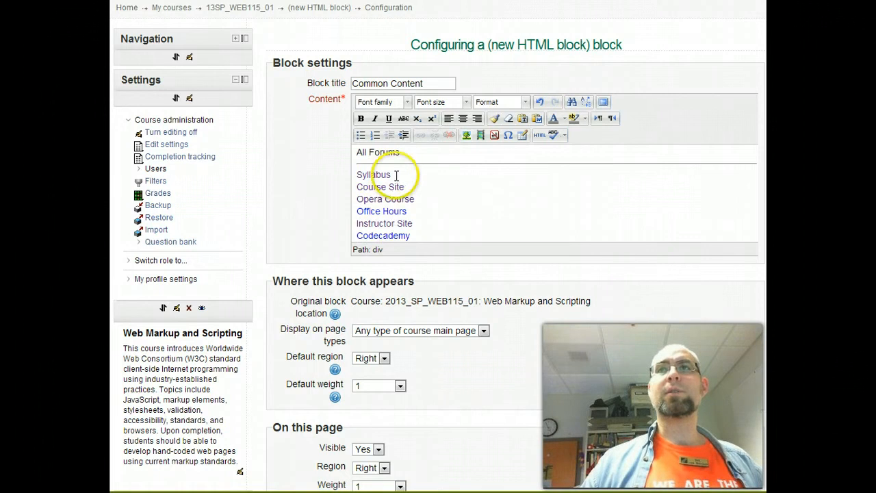
- Remove the hyperlinks from Syllabus, Course Site and Recorded Lectures in the Common Content block
left_click_drag(395, 176, 323, 175)
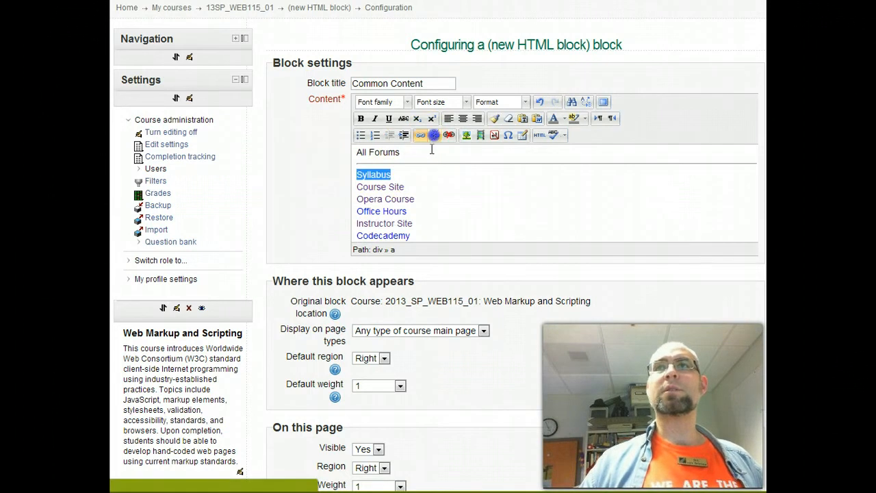
left_click(434, 136)
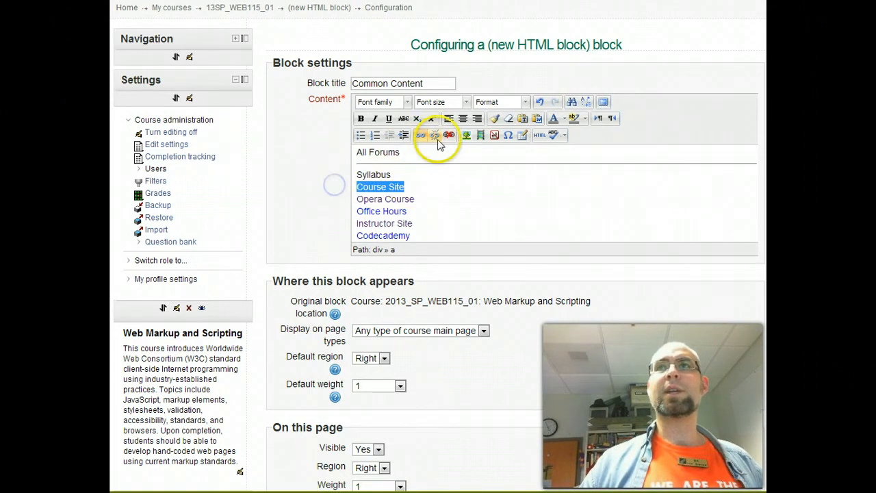
left_click(435, 134)
left_click_drag(418, 199, 343, 200)
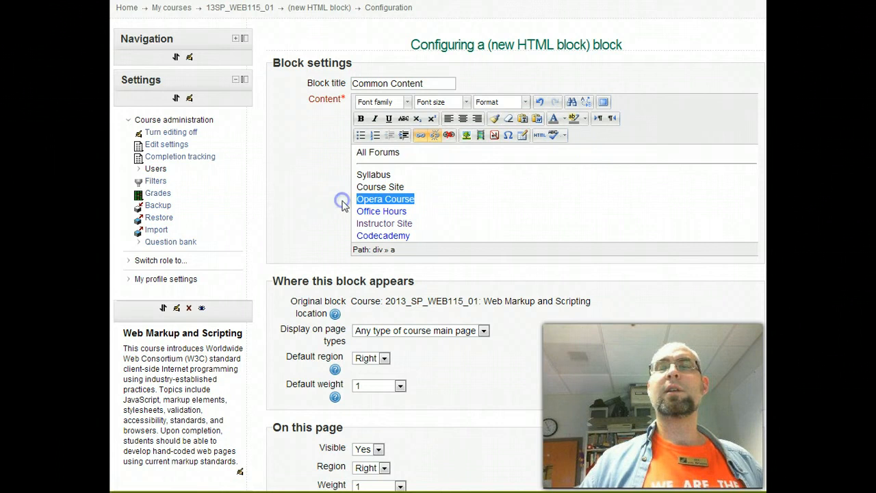
left_click(411, 211)
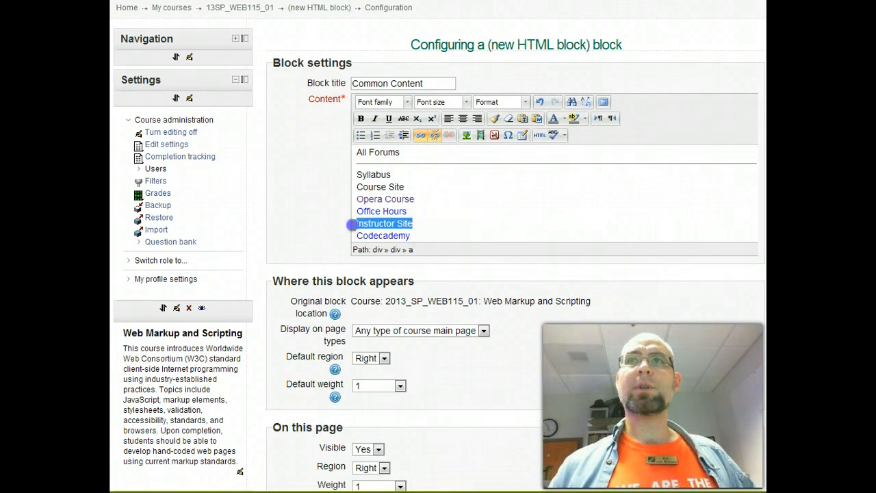
left_click(449, 235)
scroll(455, 236, "down", 2)
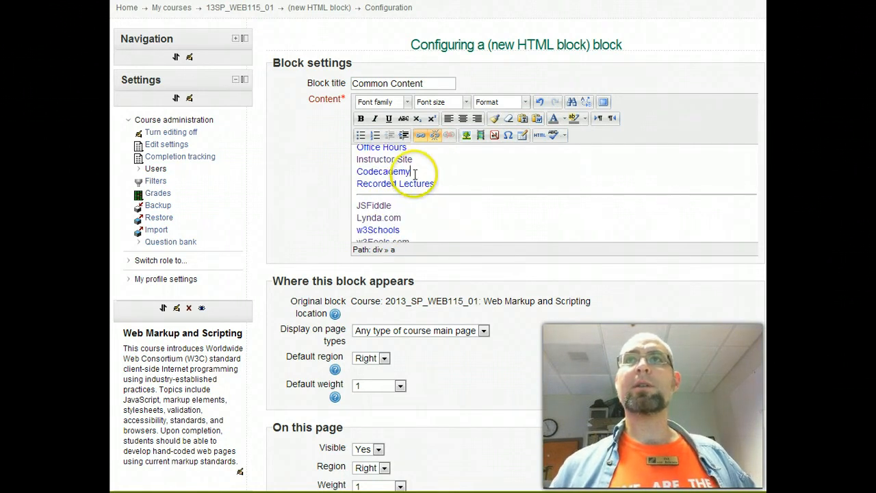
left_click_drag(445, 183, 324, 183)
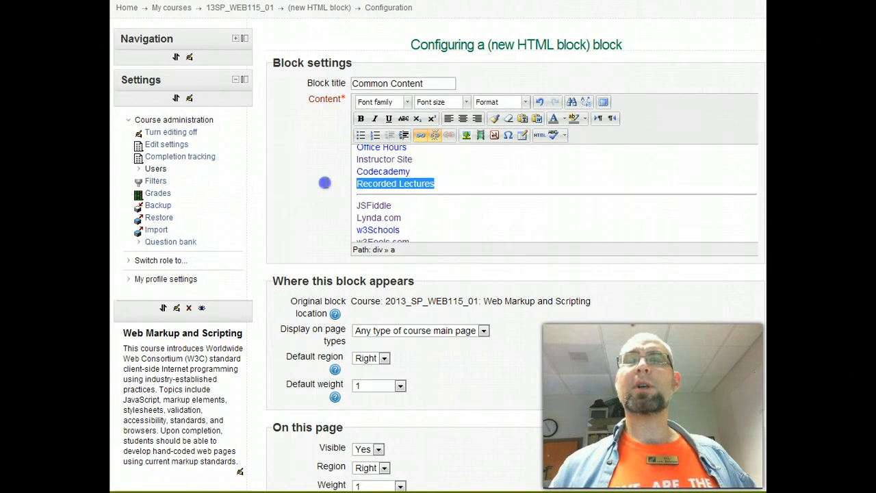
left_click(435, 135)
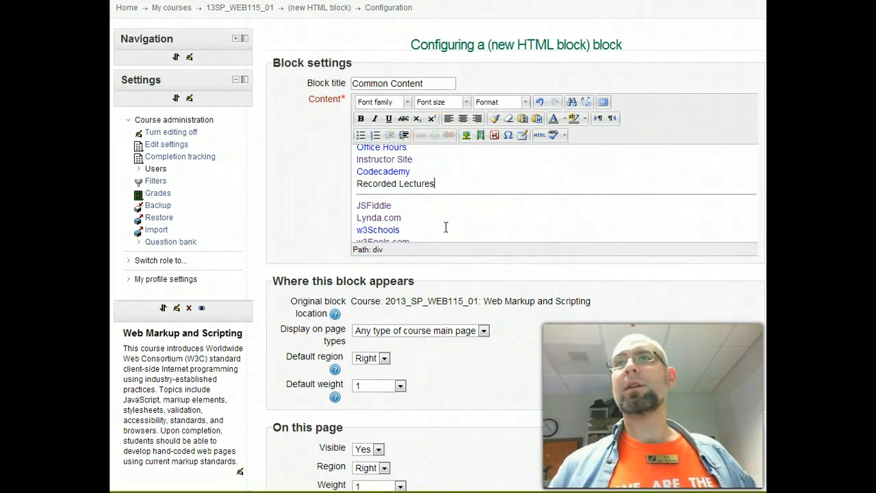
- Set both the Common Content block's default region and its region on this page to Left, and save the changes
scroll(445, 228, "down", 2)
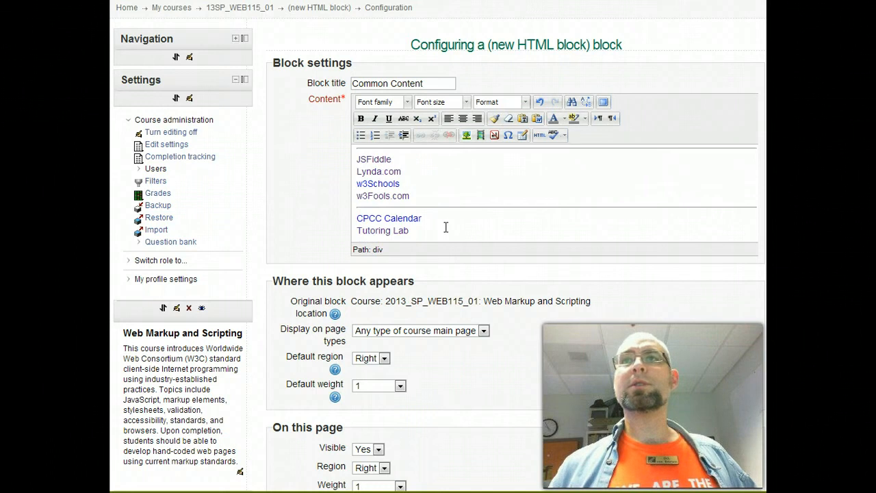
scroll(445, 227, "down", 2)
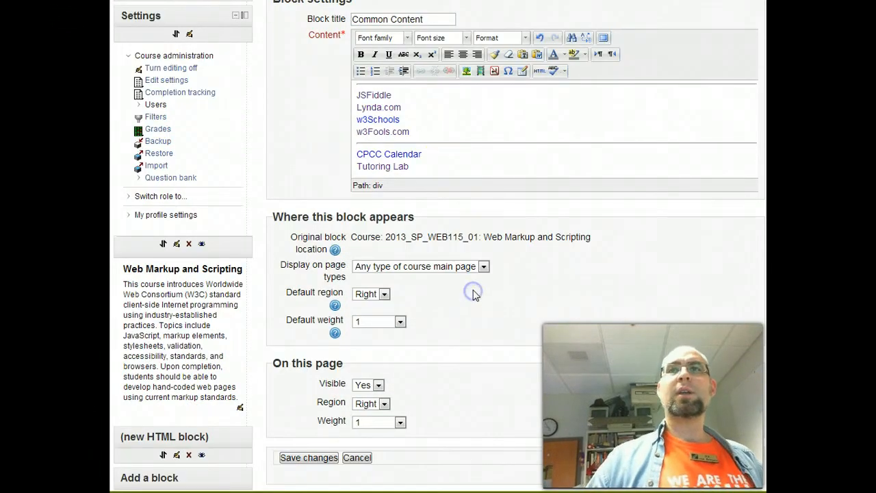
left_click(483, 267)
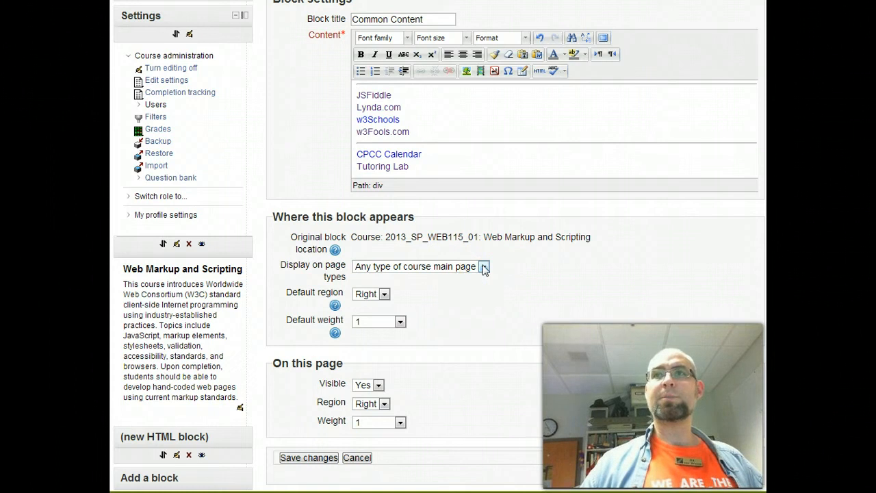
left_click(384, 294)
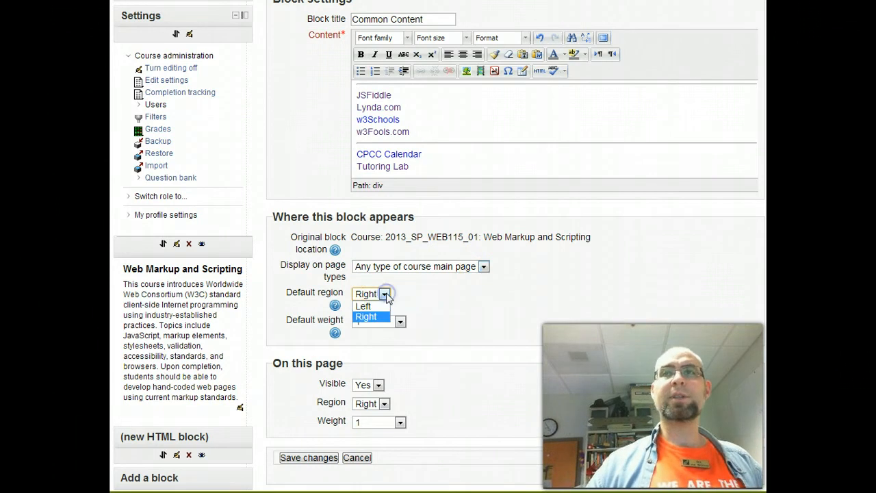
left_click(400, 322)
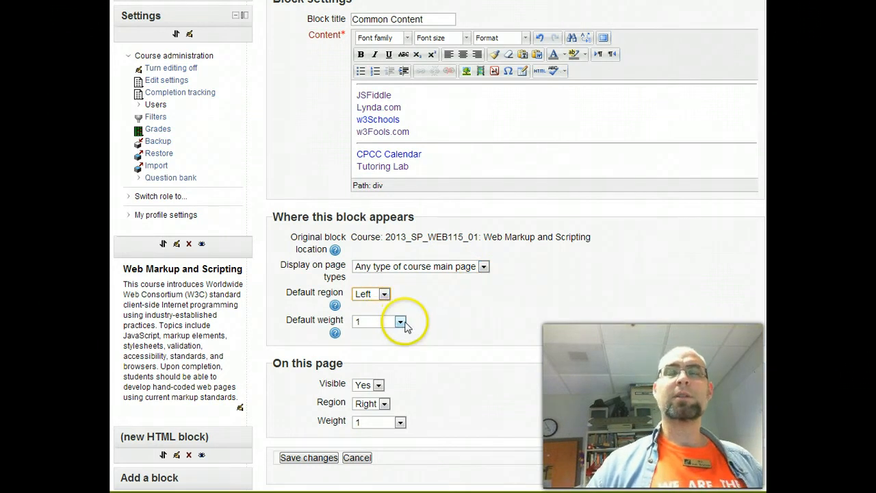
left_click(478, 359)
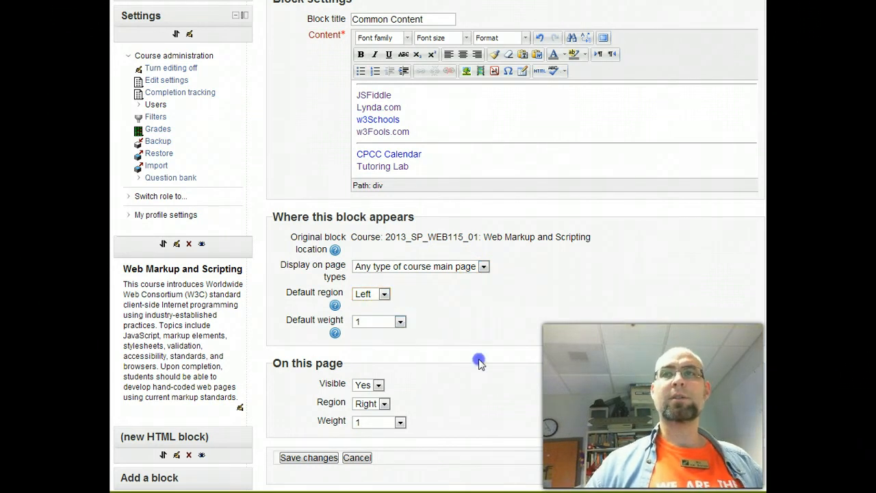
left_click(384, 403)
left_click(375, 415)
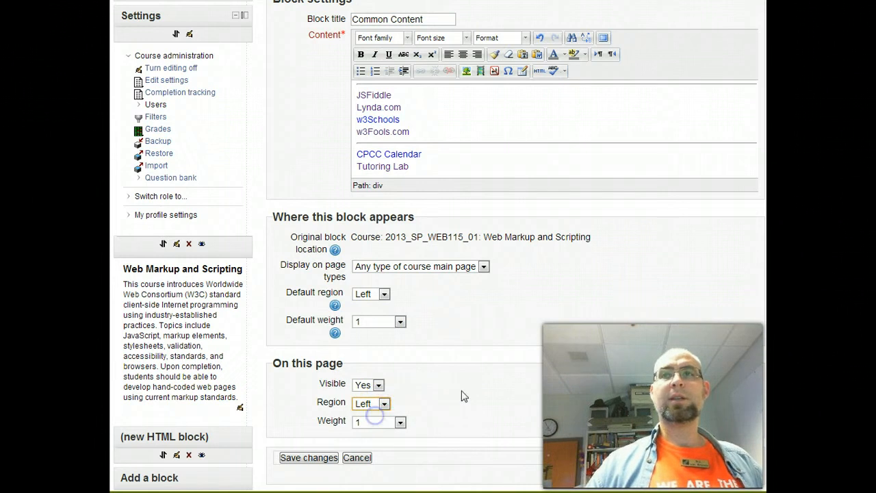
left_click(308, 457)
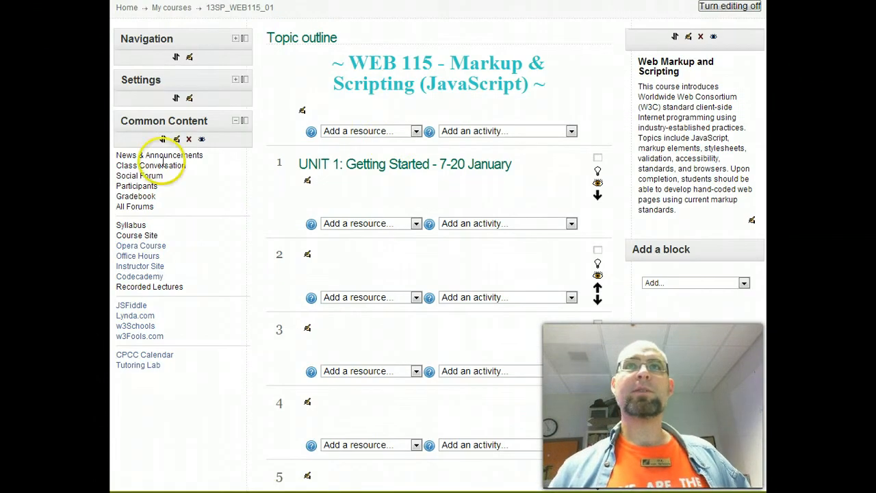
- Copy the link address of the Course News & Announcements forum in topic 9 and open the Common Content block's configuration
scroll(215, 228, "down", 8)
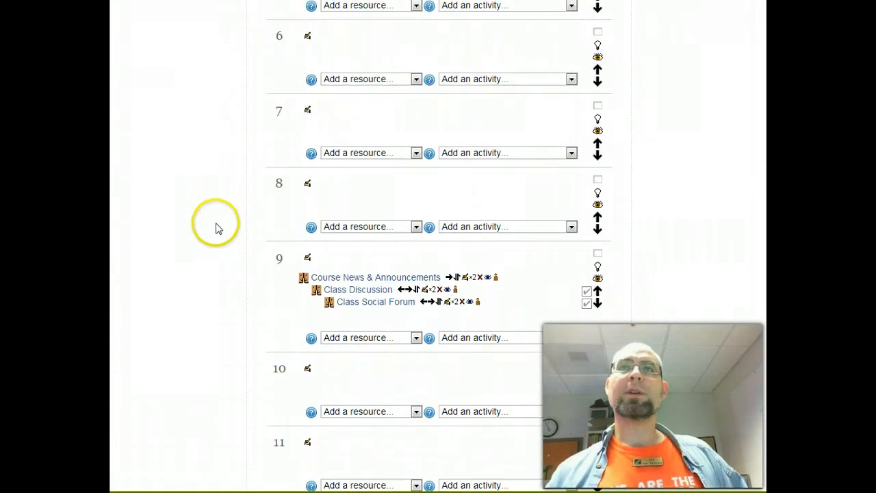
right_click(364, 282)
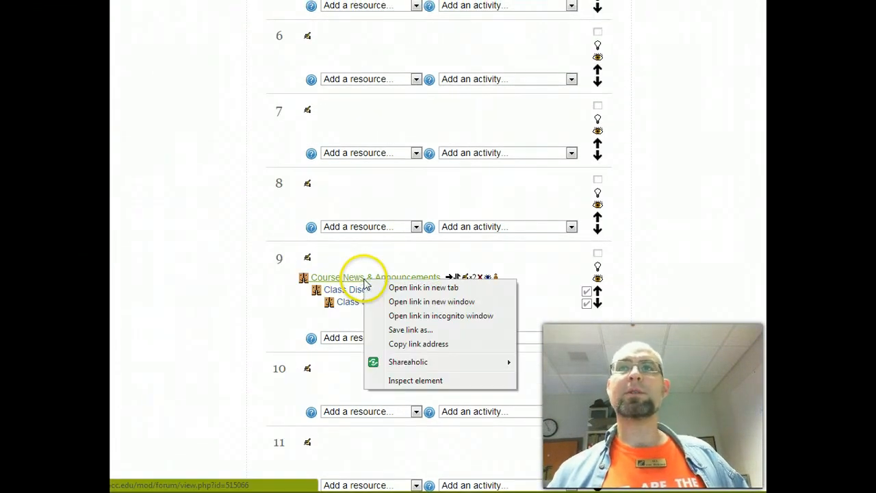
left_click(405, 345)
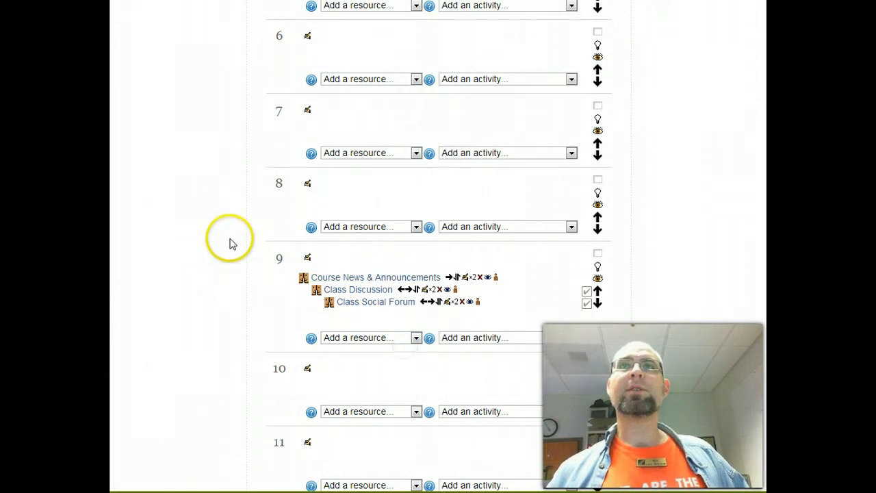
scroll(231, 242, "up", 8)
left_click(175, 140)
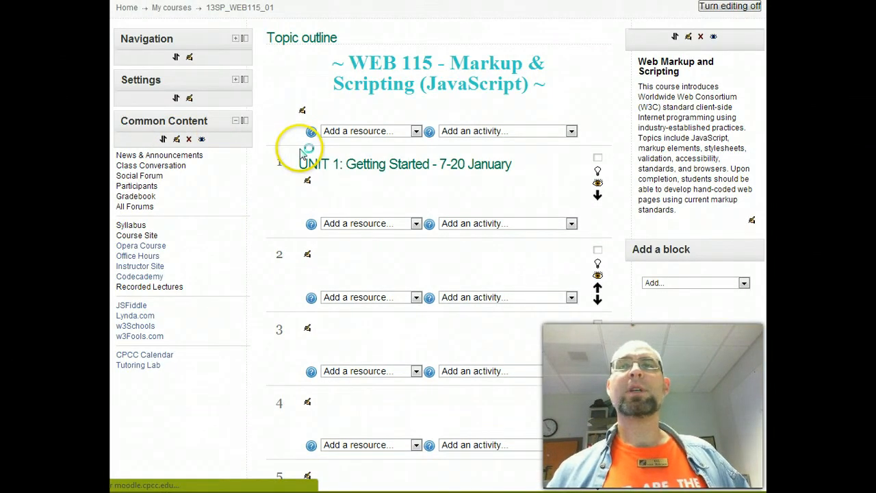
- Link the News & Announcements entry to the copied forum address, mod/forum/view.php?id=515066, opening in the same window
left_click_drag(455, 156, 392, 156)
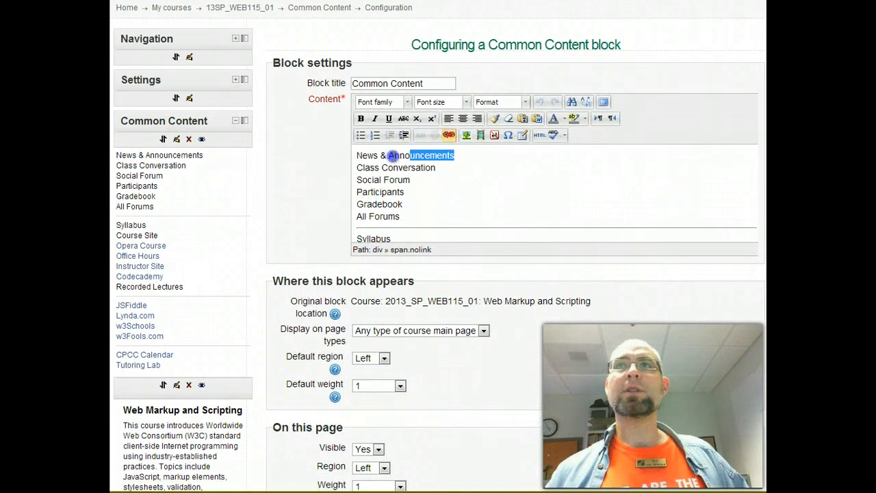
left_click(419, 136)
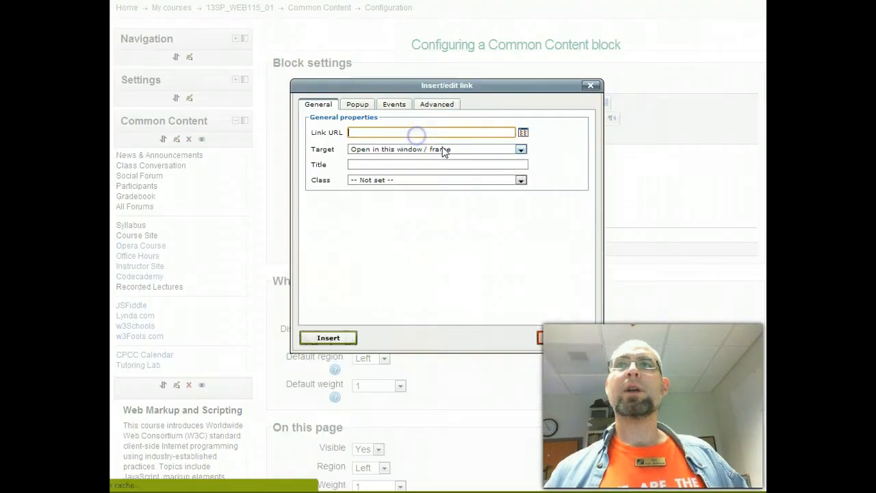
right_click(364, 133)
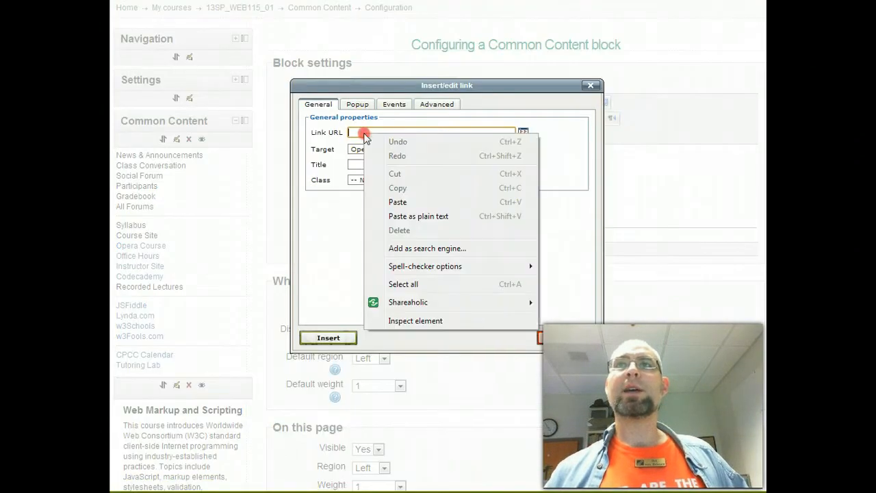
left_click(396, 202)
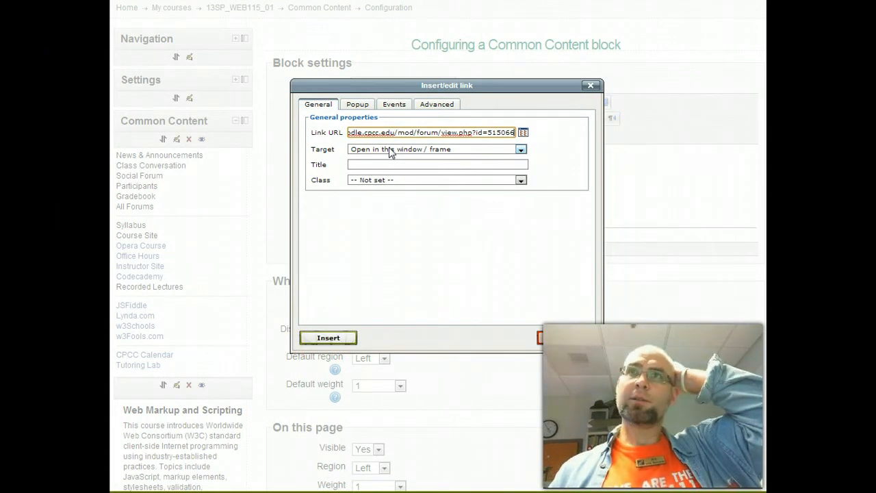
left_click(334, 339)
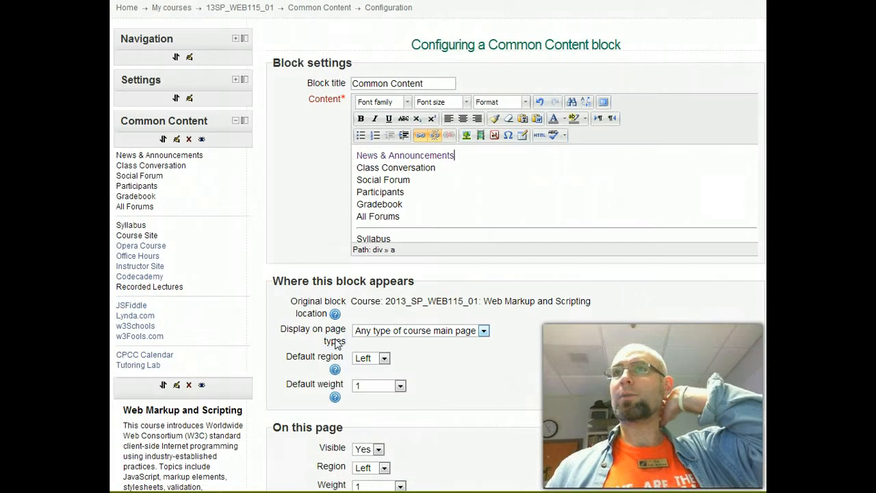
left_click(330, 261)
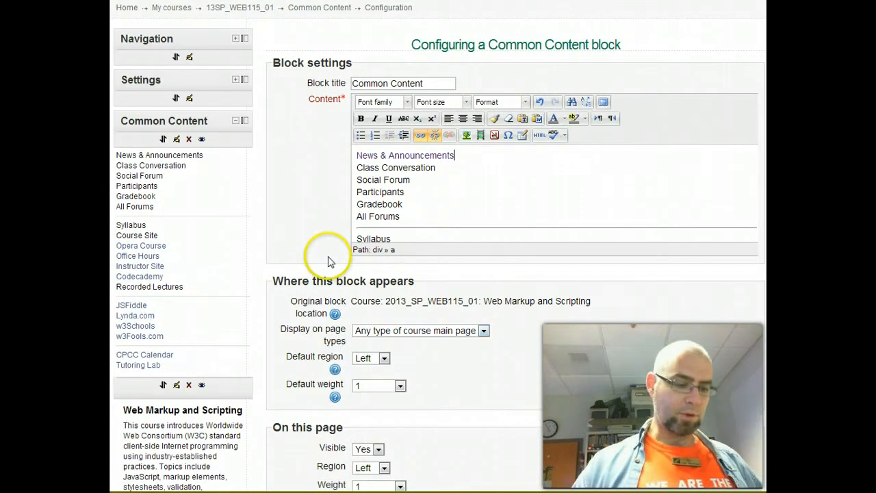
- Open the 13SP_WEB115_01 course page separately from the block configuration and copy the Class Discussion forum's link address from topic 9
left_click(240, 8)
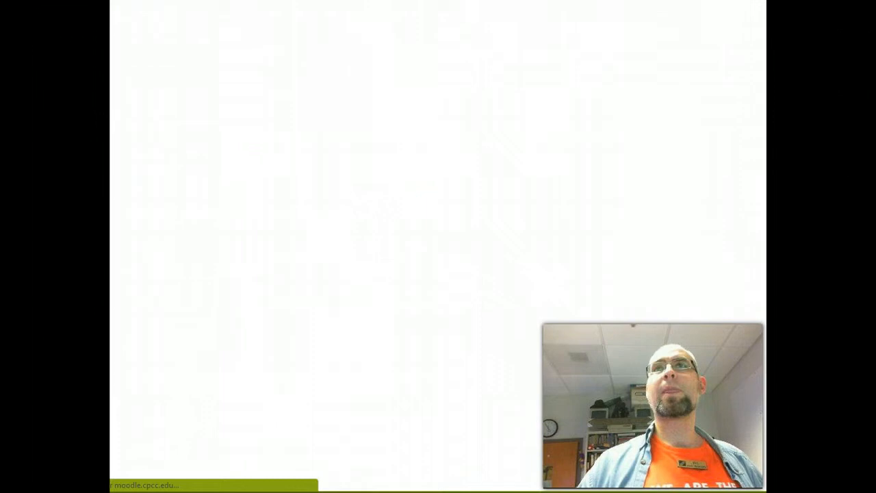
scroll(410, 226, "down", 10)
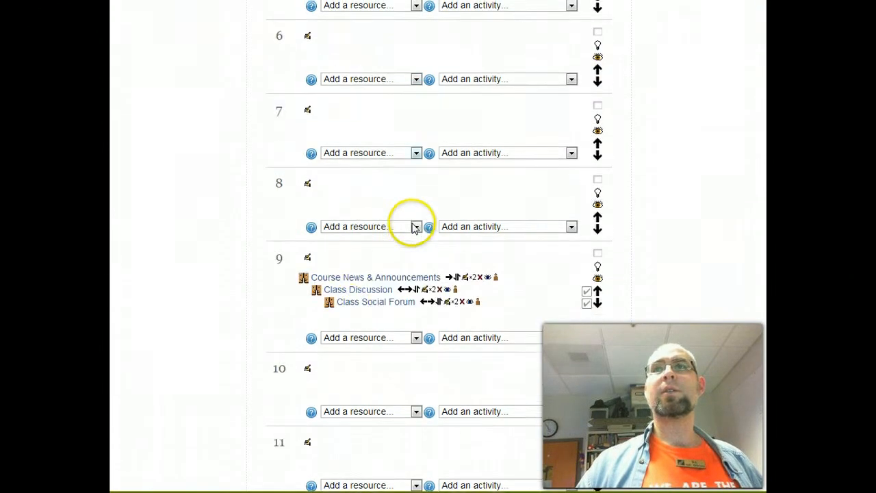
right_click(352, 140)
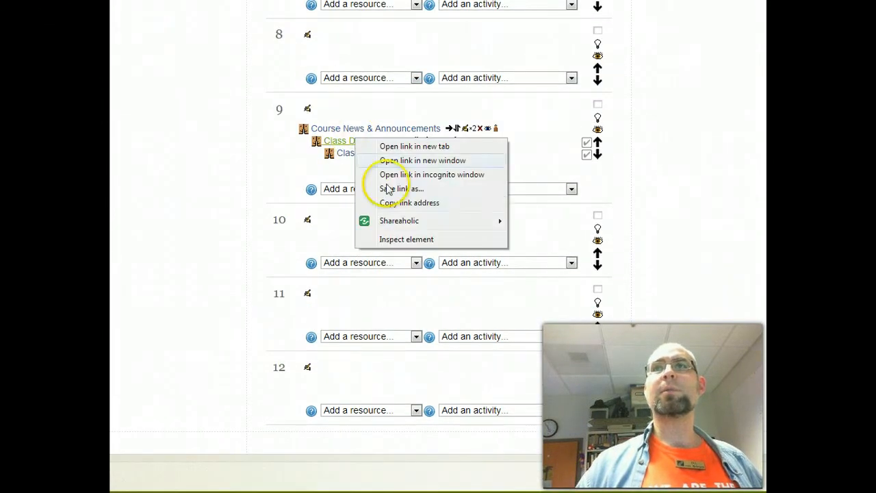
left_click(396, 204)
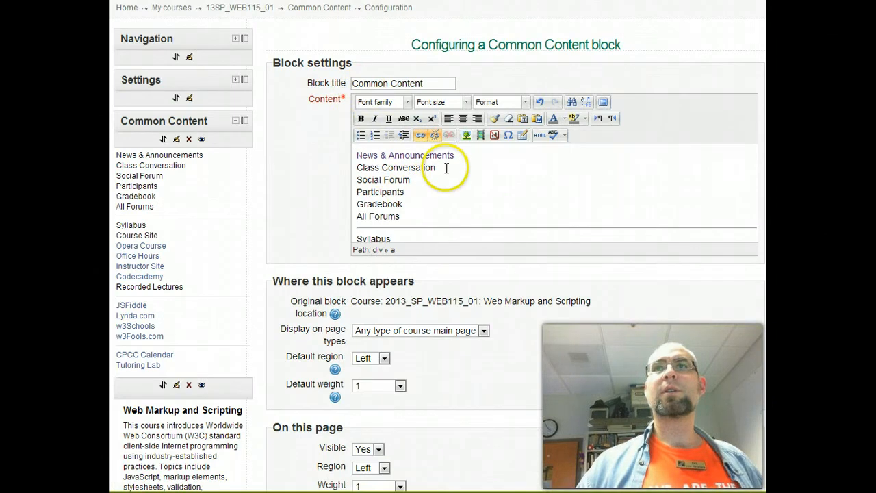
- Link the Class Conversation entry in the Common Content block to the copied forum address, mod/forum/view.php?id=515071
left_click_drag(444, 168, 342, 168)
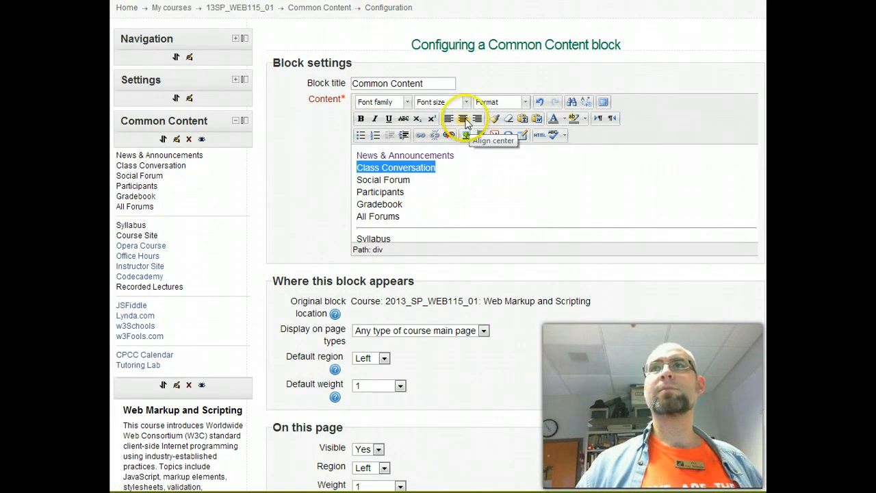
left_click(420, 136)
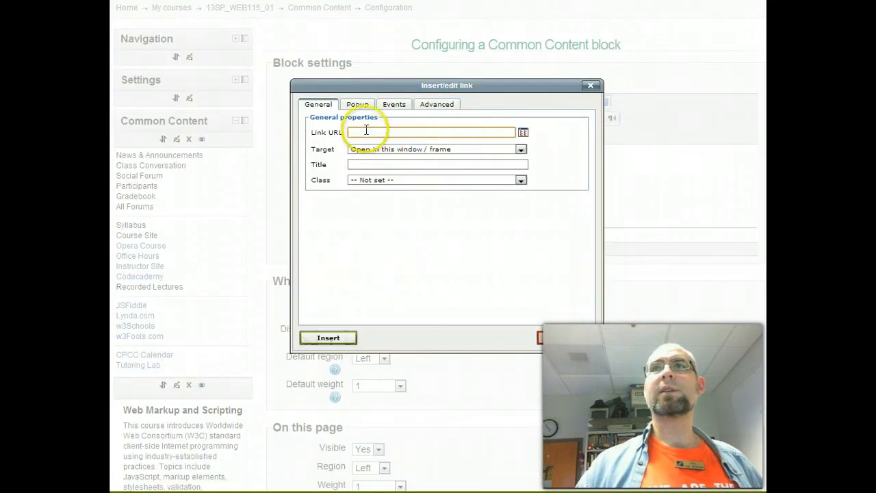
right_click(368, 132)
left_click(398, 199)
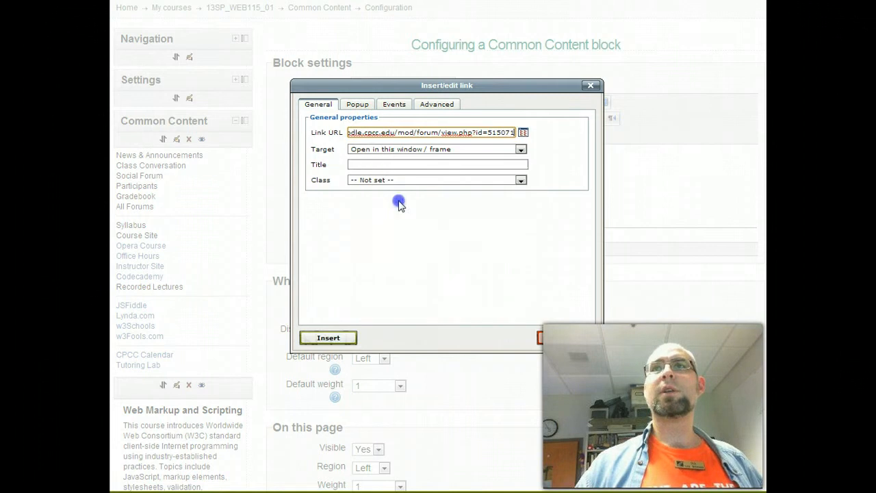
left_click(326, 337)
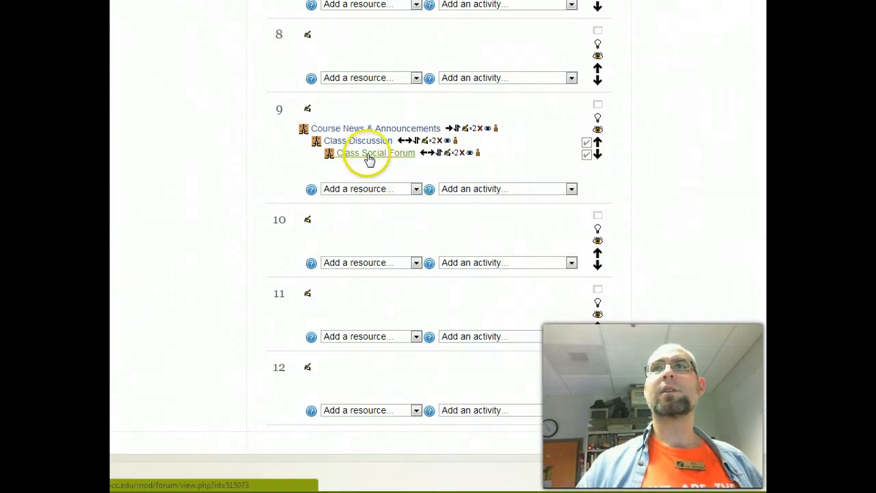
- Copy the Class Social Forum's link address from topic 9 and link the Common Content block's Social Forum entry to it, mod/forum/view.php?id=515073
right_click(368, 156)
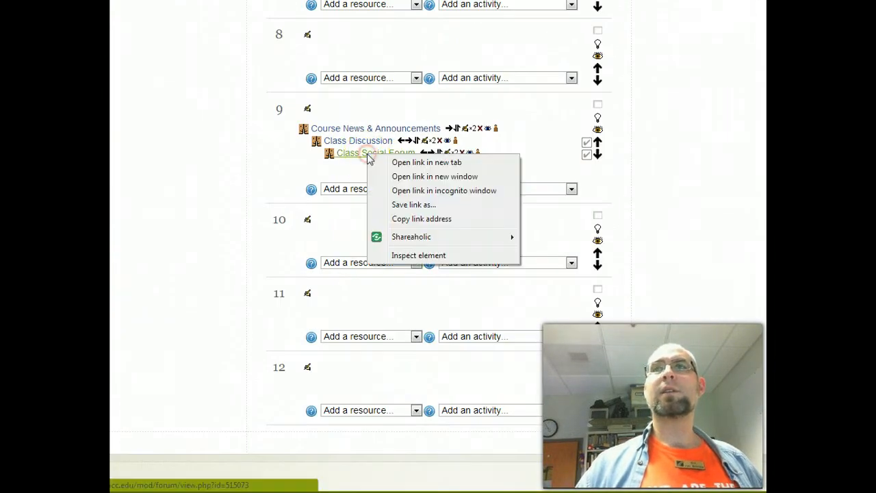
left_click(415, 219)
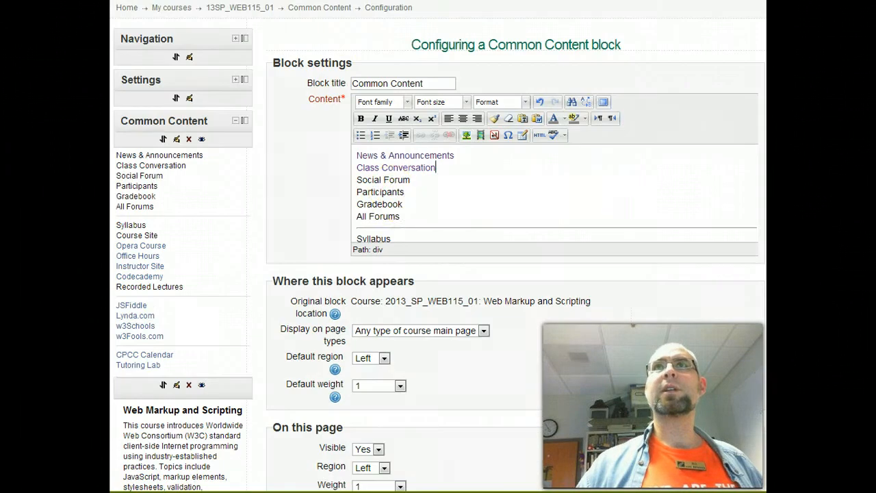
left_click_drag(409, 180, 331, 179)
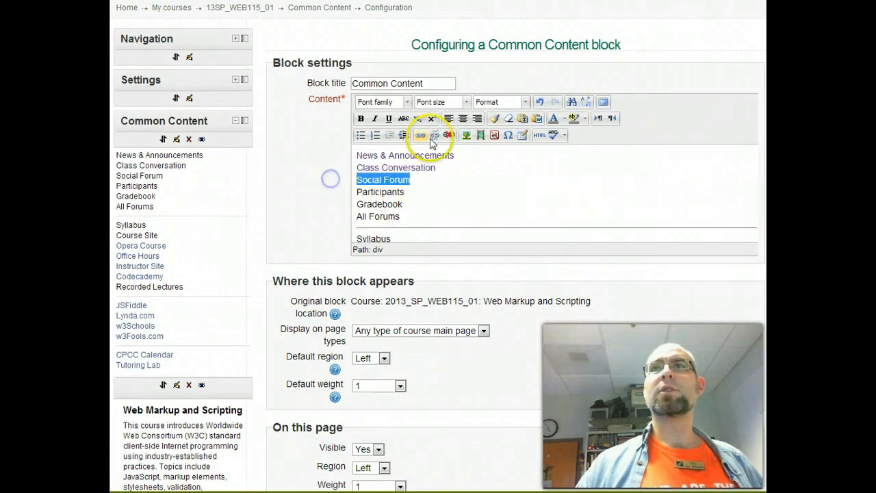
left_click(463, 119)
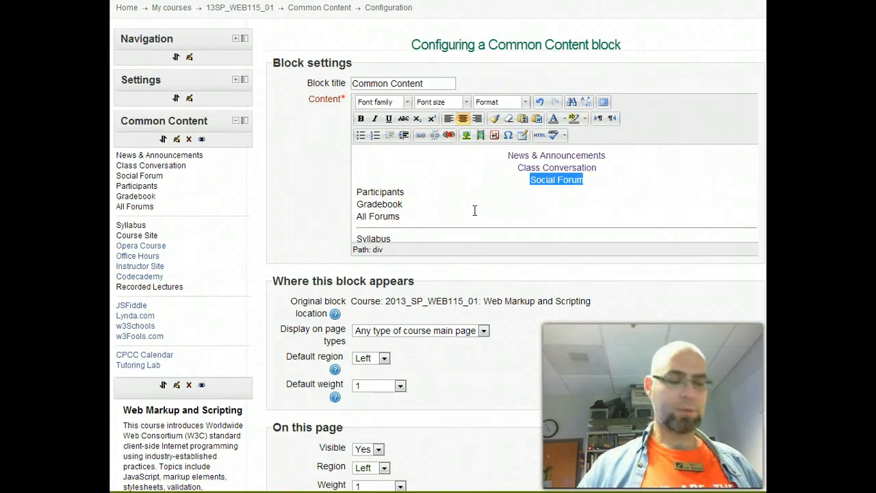
key("ctrl+z")
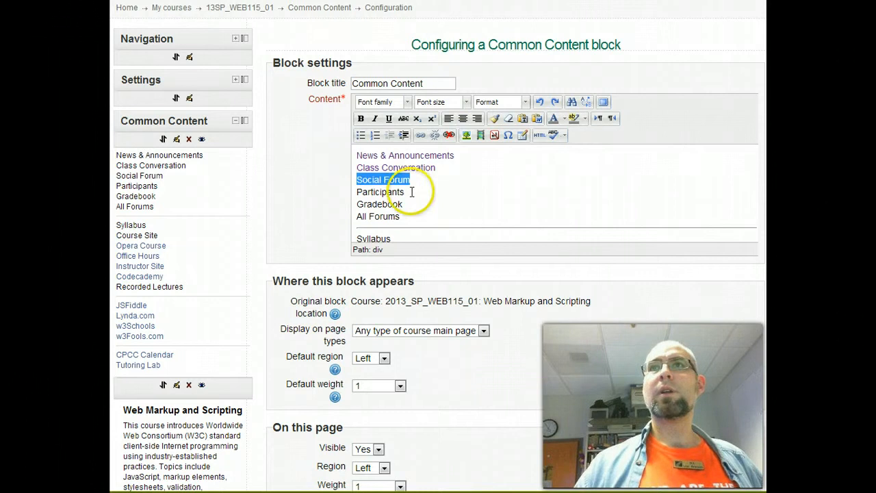
left_click(420, 135)
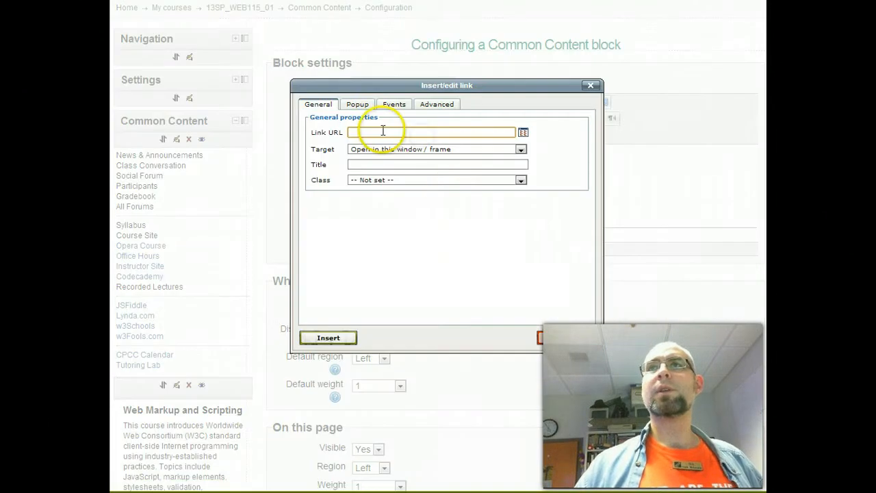
right_click(383, 132)
left_click(416, 199)
left_click(328, 337)
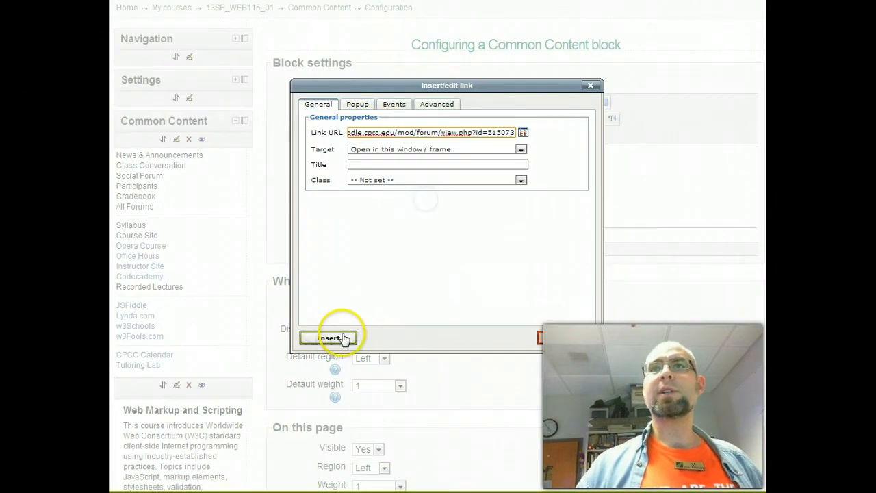
left_click(475, 180)
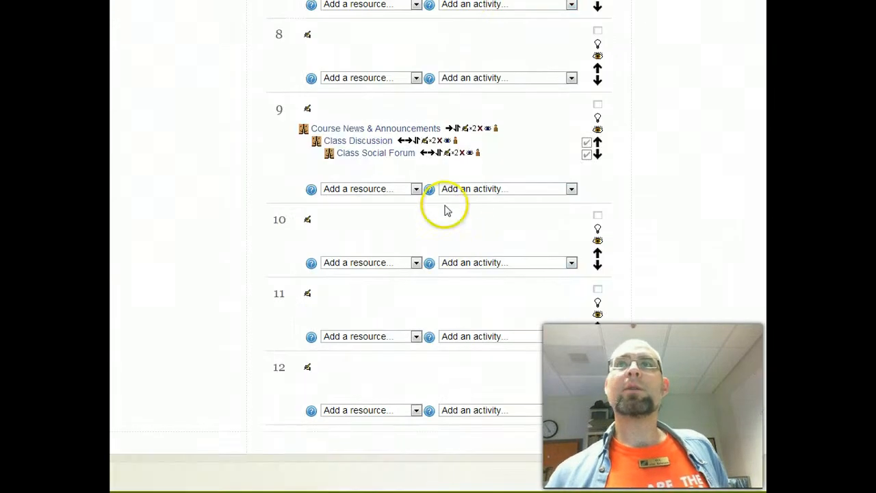
- Copy the link address of the 13SP_WEB115_01 course's Participants page from the course navigation
scroll(446, 209, "up", 7)
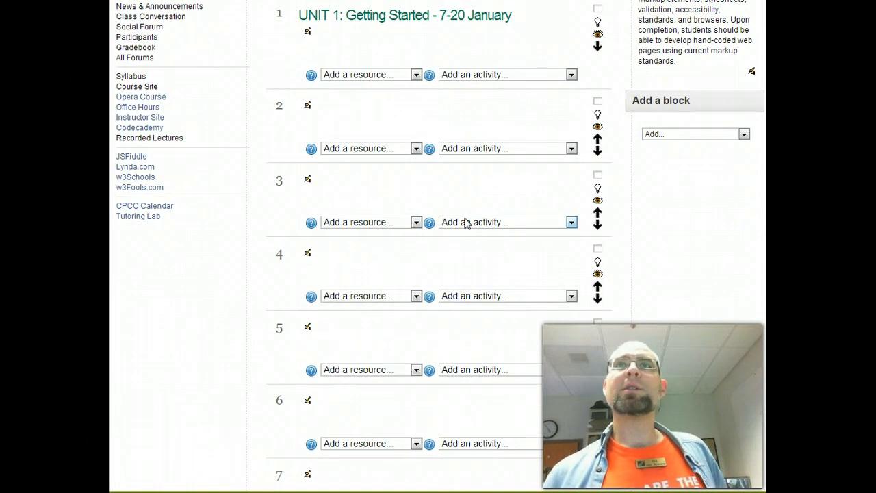
scroll(465, 223, "up", 3)
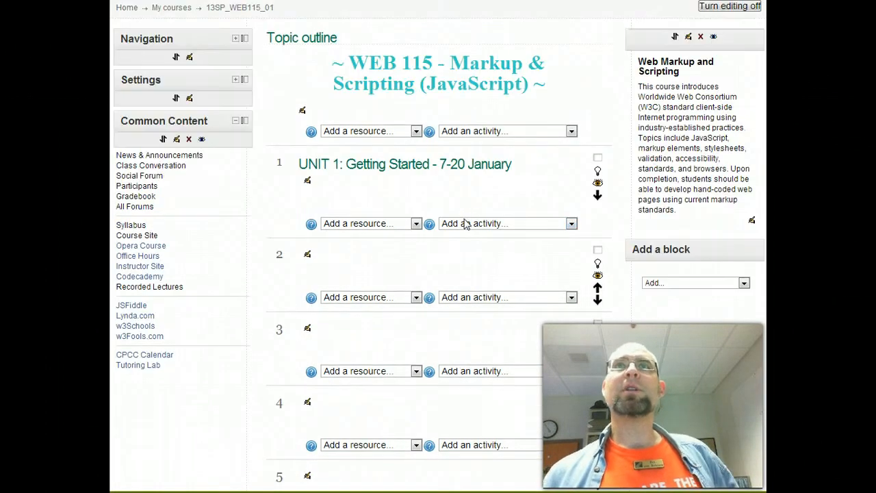
left_click(236, 39)
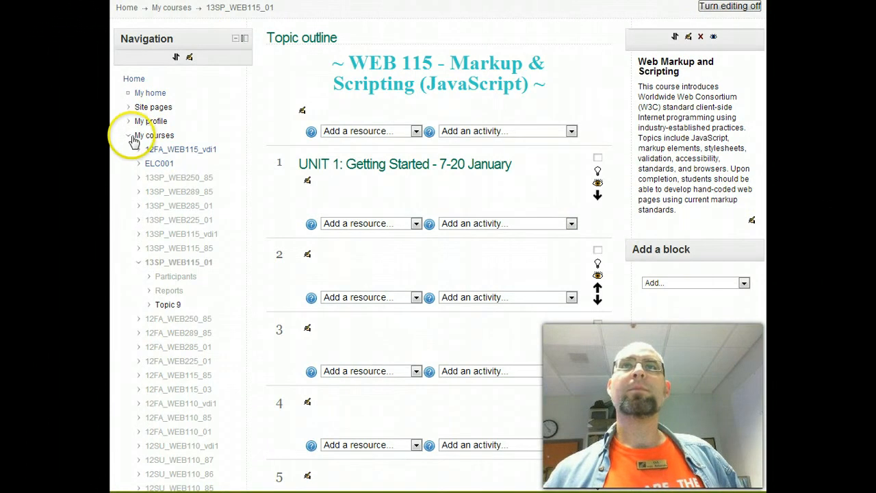
left_click(130, 136)
left_click(131, 137)
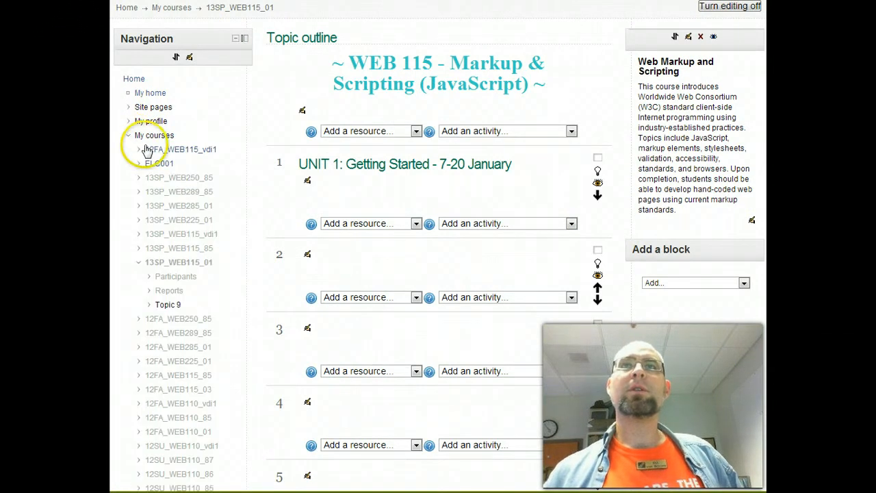
right_click(165, 280)
left_click(202, 342)
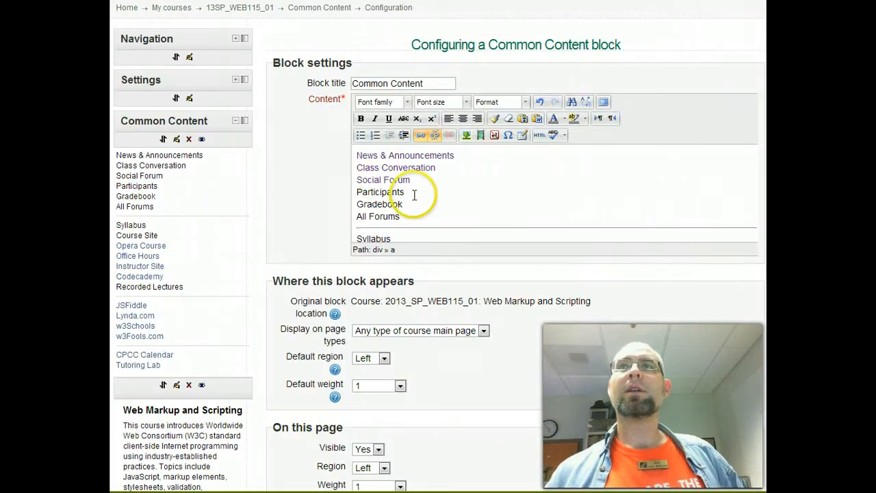
- Link the Participants entry in the Common Content block to the copied Participants page address
left_click_drag(414, 191, 332, 192)
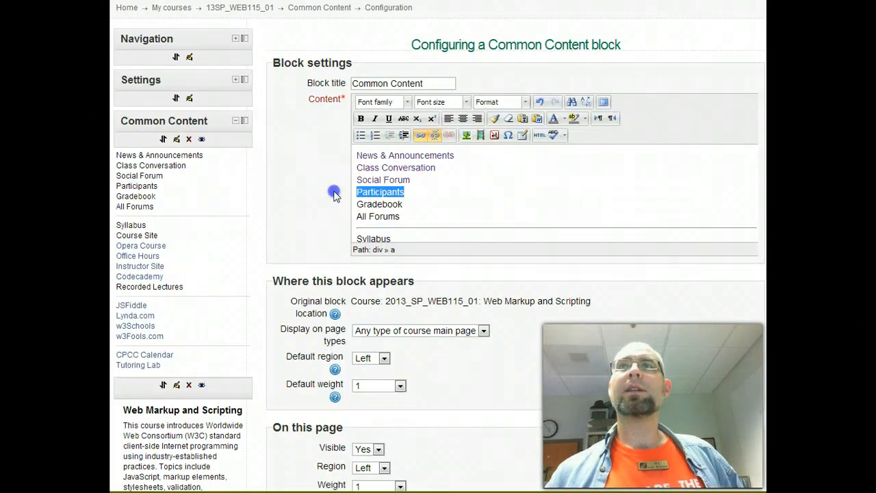
left_click(424, 135)
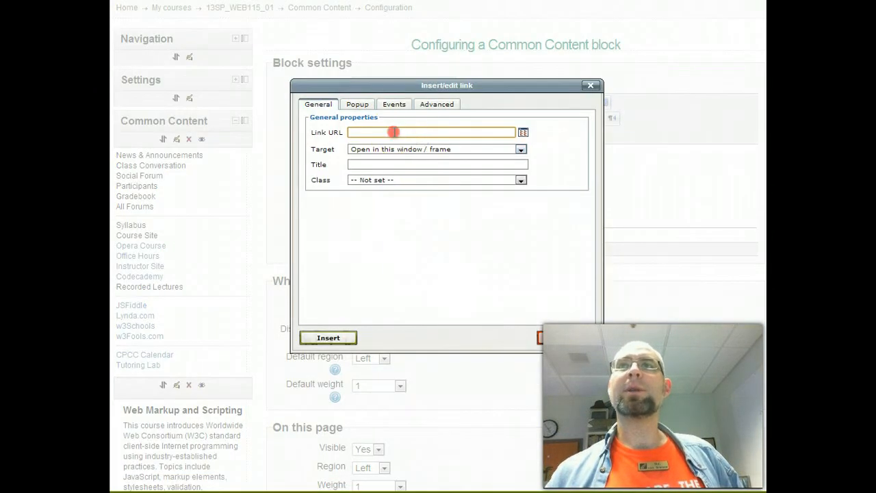
right_click(394, 132)
left_click(426, 199)
left_click(333, 338)
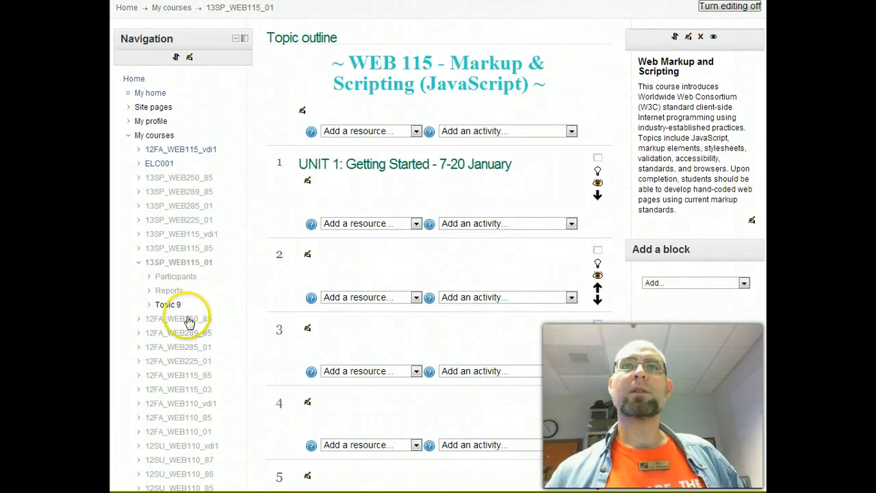
- Collapse the course navigation and copy the Grades link address from the course administration settings
left_click(234, 40)
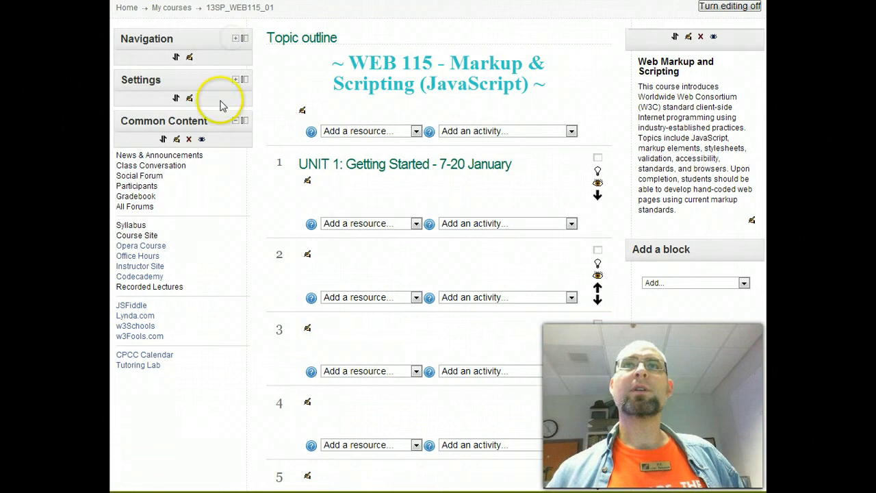
left_click(235, 79)
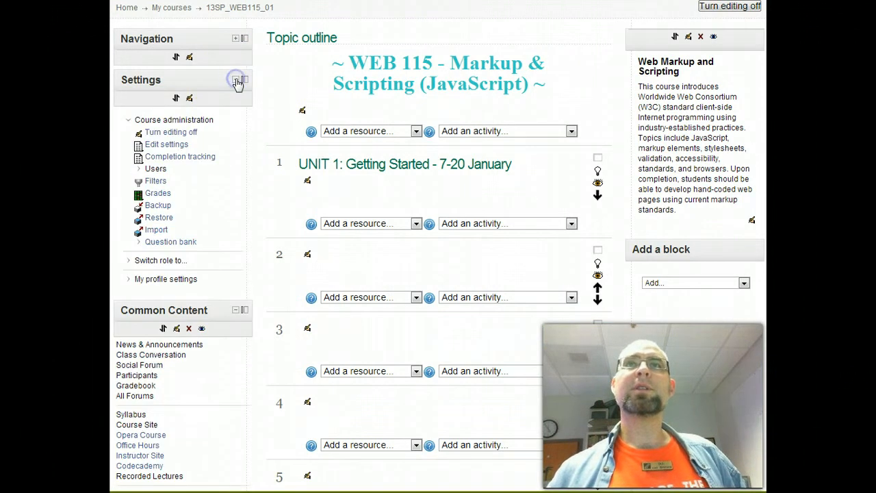
right_click(157, 198)
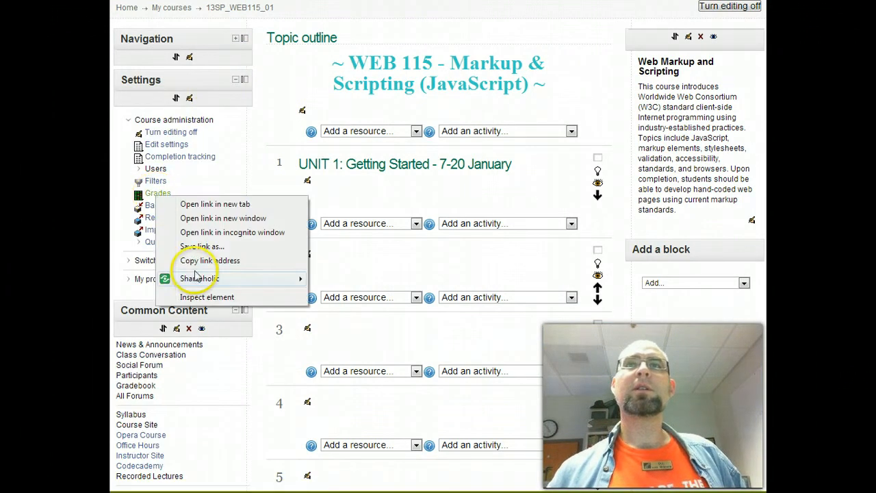
left_click(221, 258)
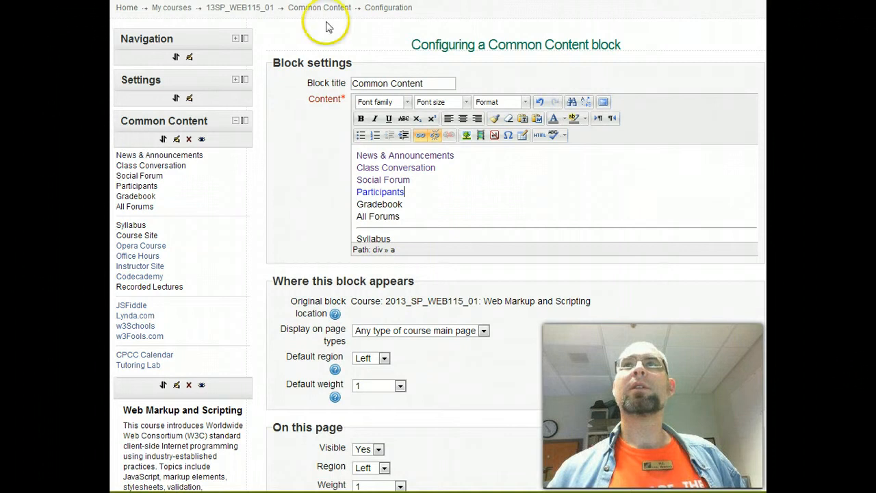
- Link the Gradebook entry in the Common Content block to the copied Grades address
left_click(403, 203)
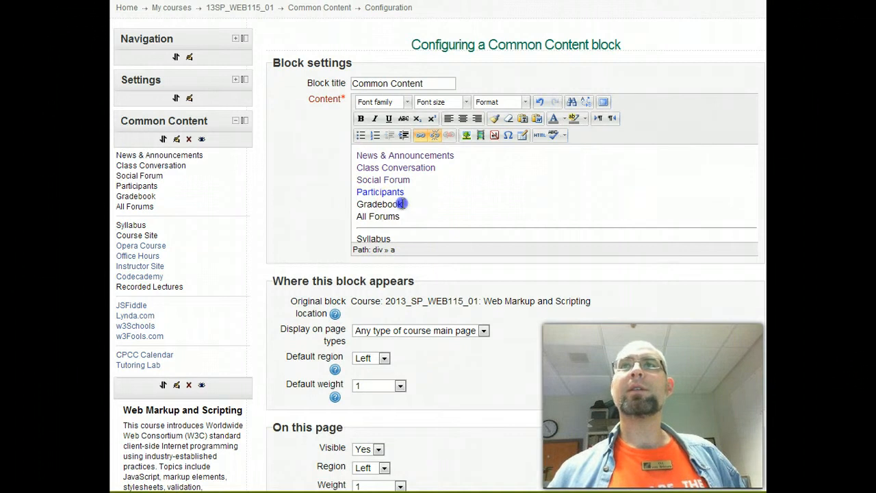
left_click(418, 134)
left_click(362, 132)
right_click(366, 132)
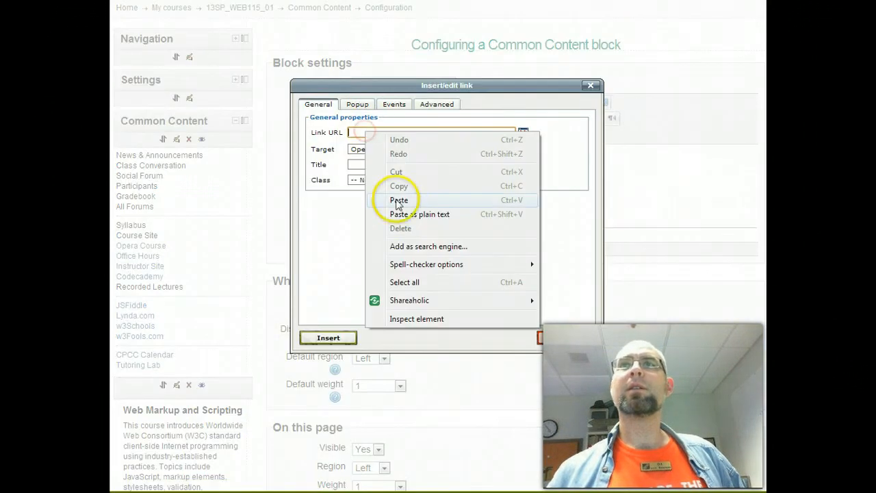
left_click(397, 200)
left_click(330, 338)
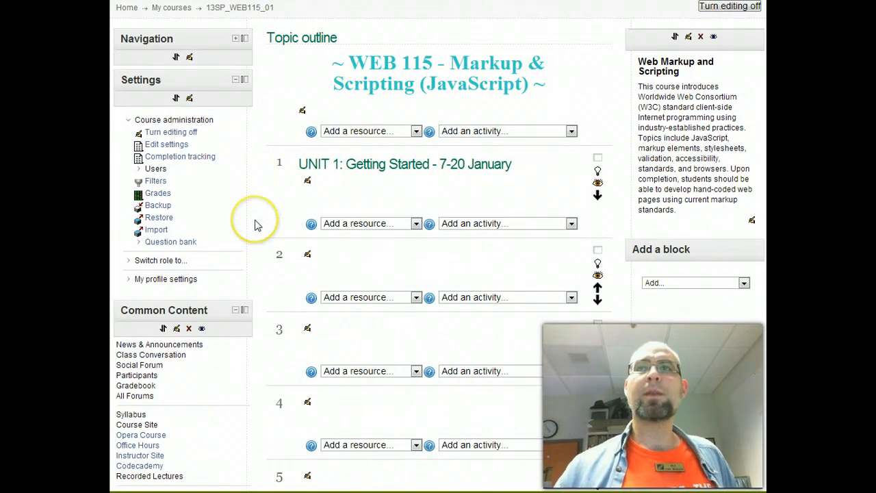
- Open the Course News & Announcements forum and the general Forums index to look for a page listing all of the course's forums
scroll(254, 225, "down", 6)
left_click(362, 340)
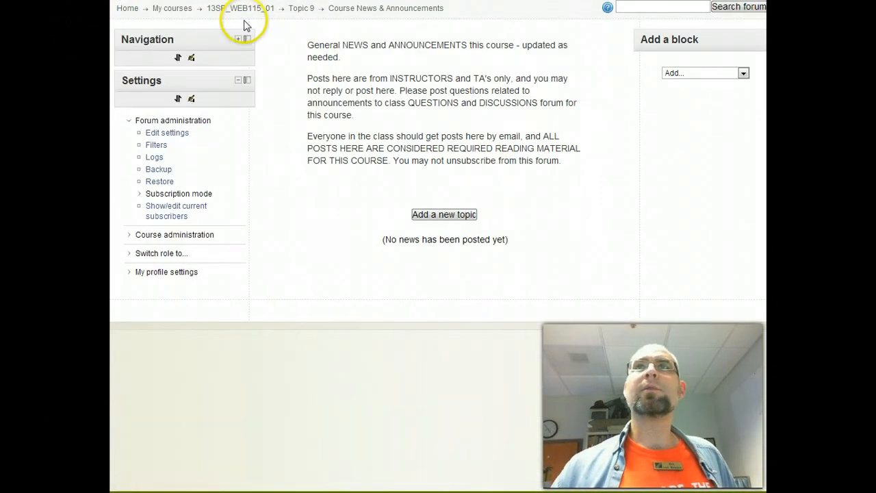
left_click(355, 15)
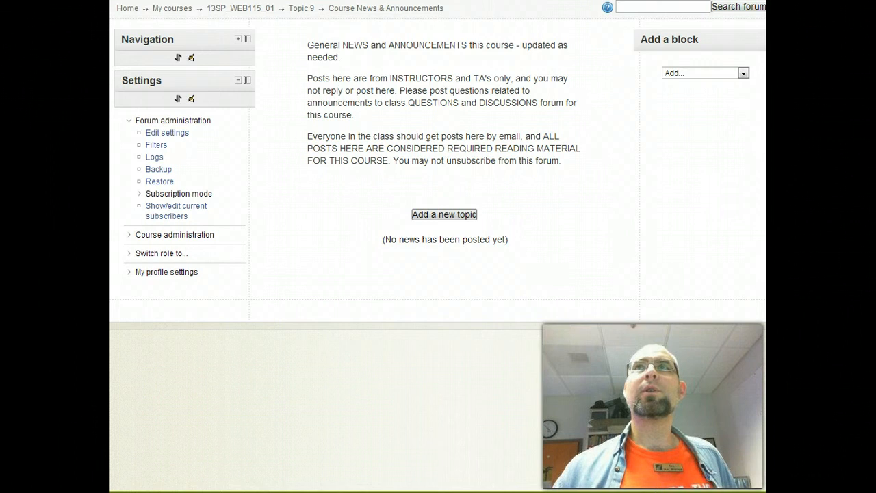
key("Return")
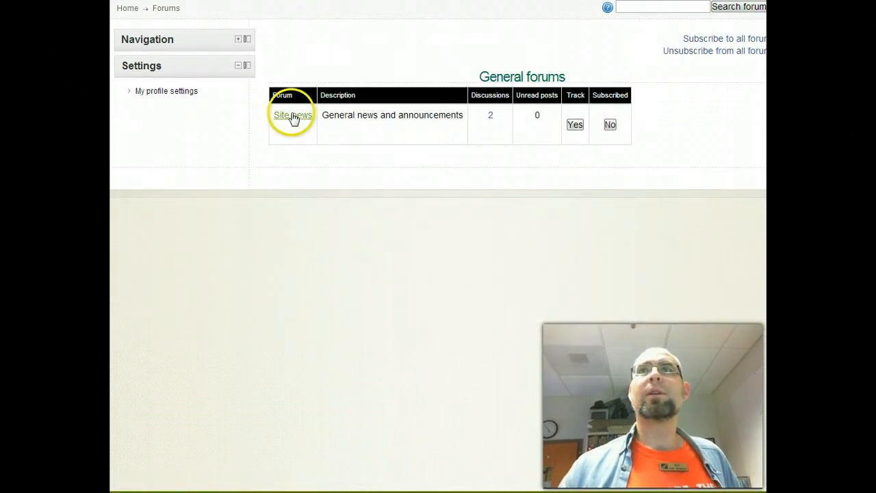
left_click(530, 77)
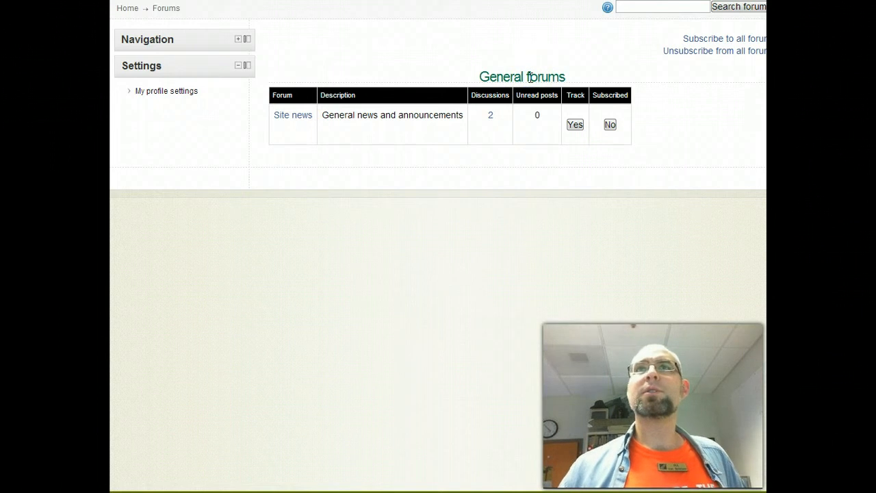
left_click(133, 93)
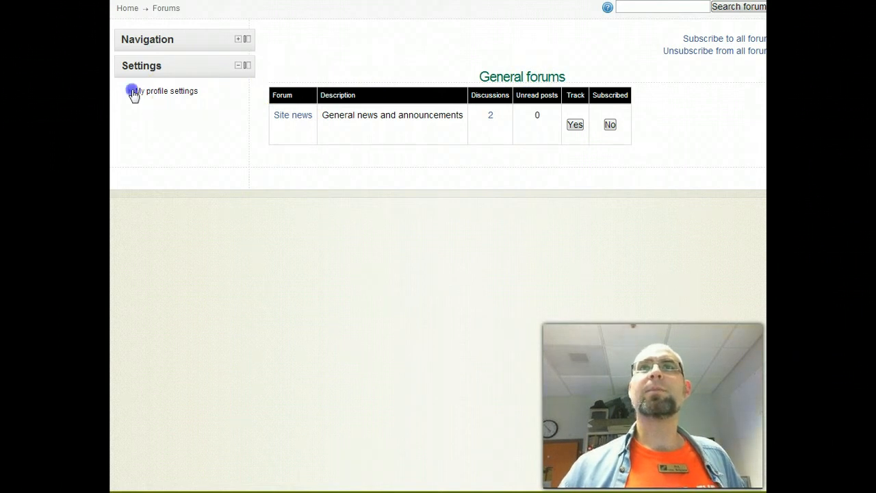
left_click(134, 94)
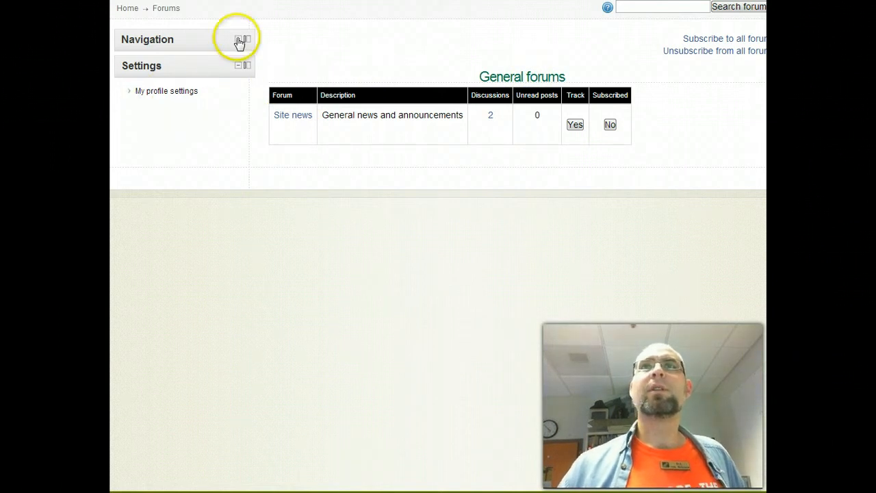
left_click(238, 39)
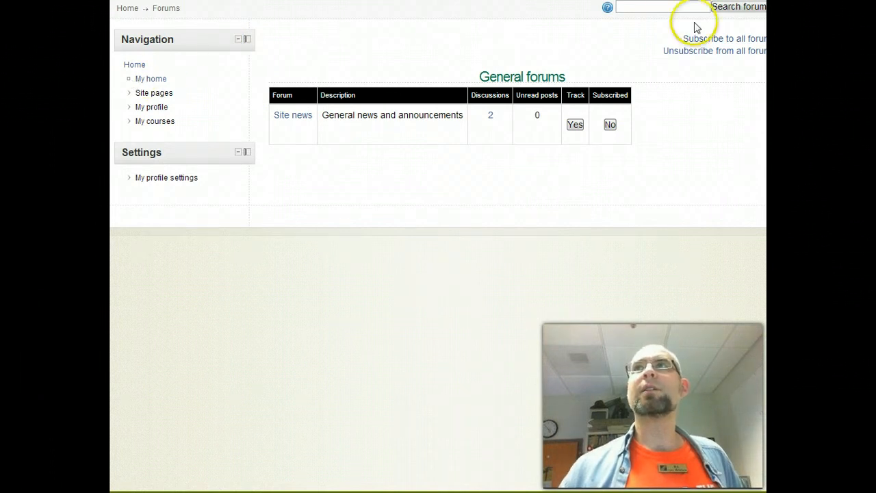
left_click(671, 8)
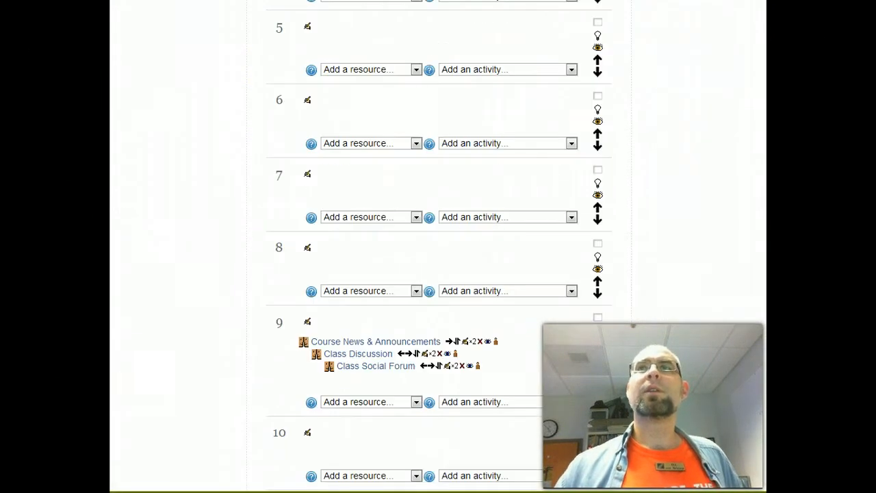
- Check the Class Social Forum page and its available blocks for a forum listing, and return to the 13SP_WEB115_01 course page
left_click(364, 367)
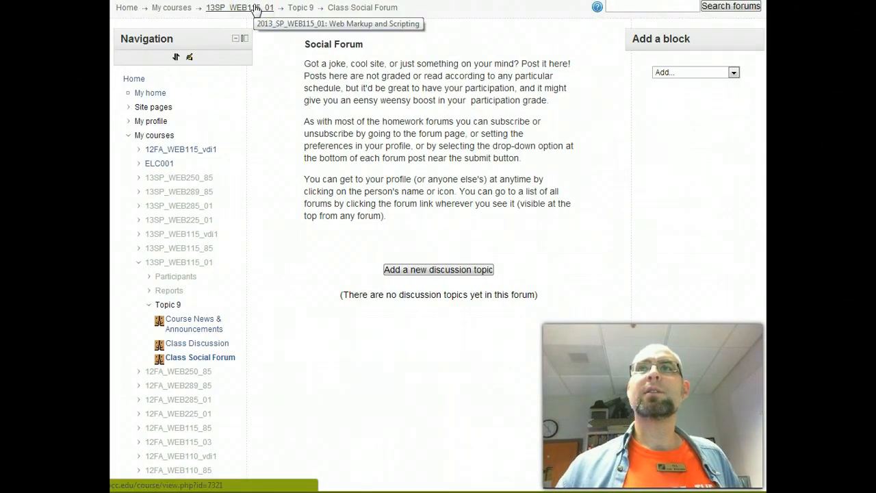
left_click(735, 74)
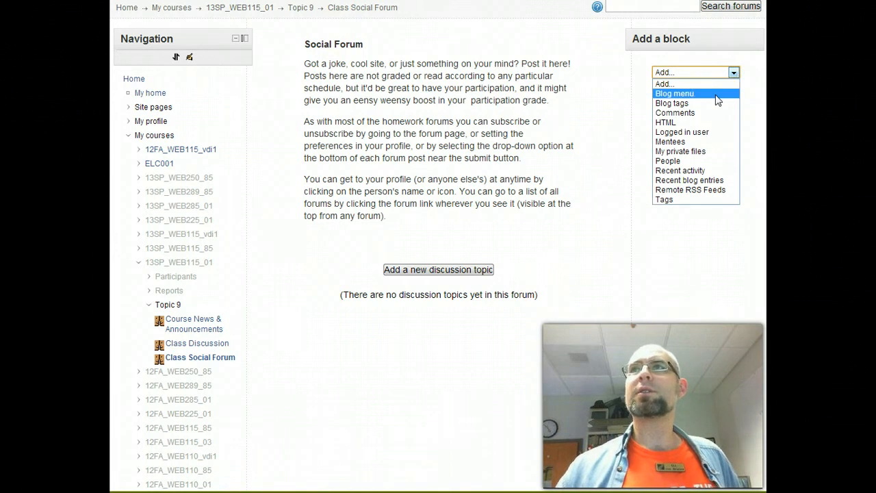
left_click(711, 230)
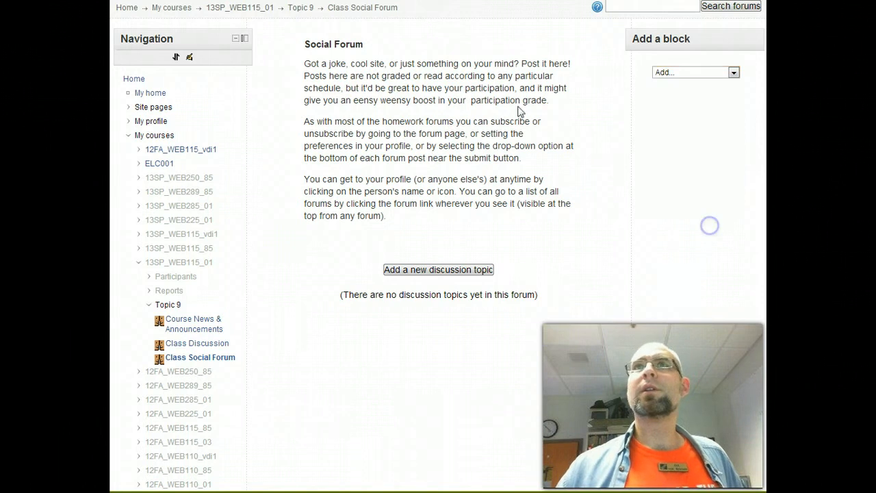
left_click(223, 8)
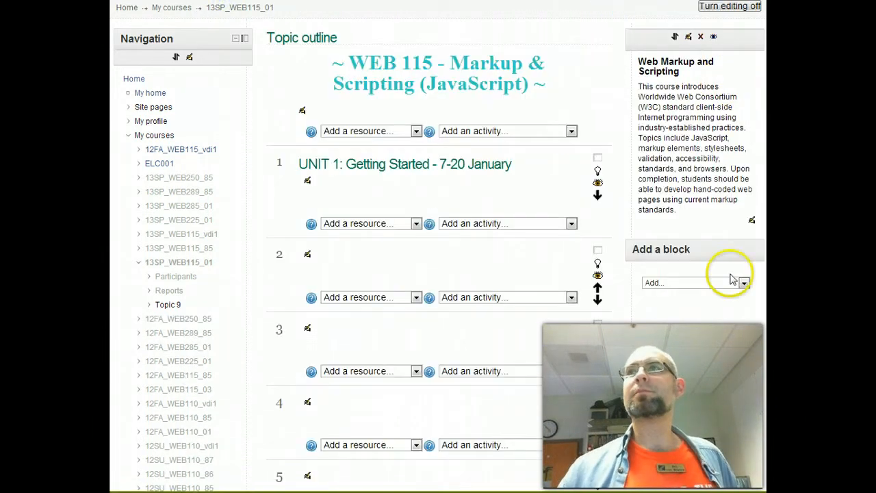
- Add an Activities block to the course page and open its Forums link in a new browser tab
left_click(740, 282)
left_click(704, 305)
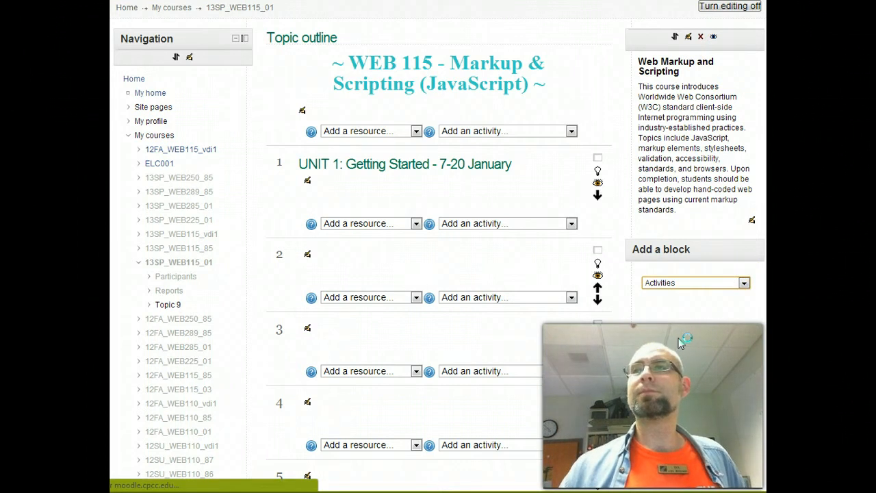
right_click(662, 287)
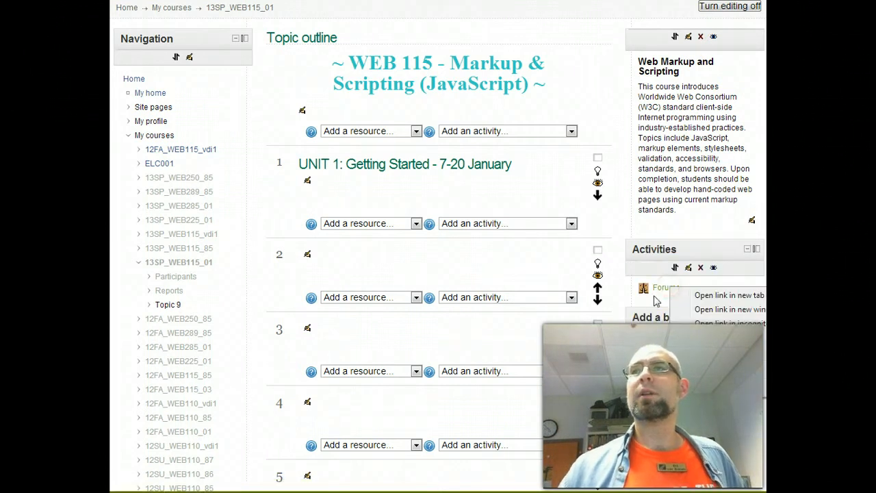
left_click(723, 295)
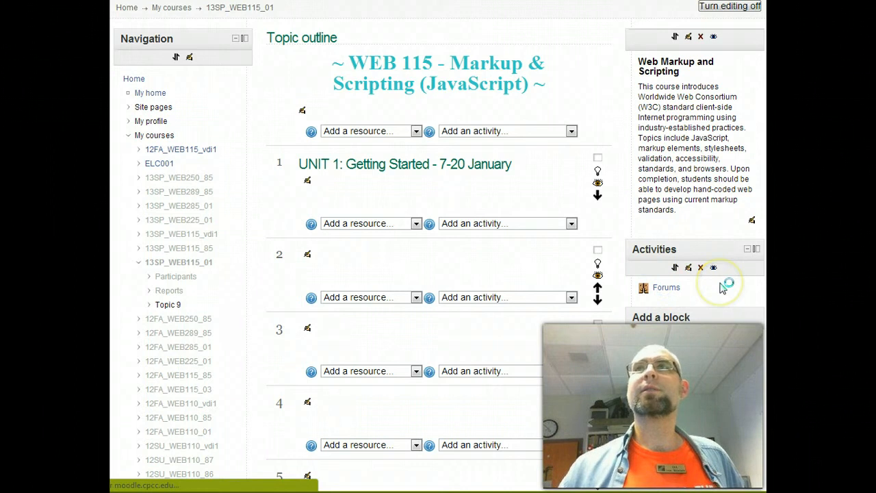
- Review the general and learning forums listed on the course's Forums page and copy the page's address
scroll(629, 219, "down", 5)
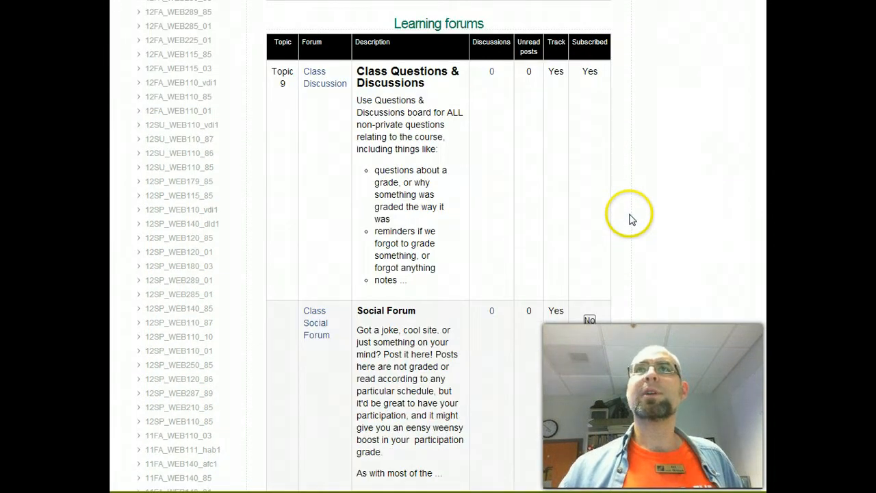
scroll(629, 218, "down", 5)
scroll(629, 219, "up", 10)
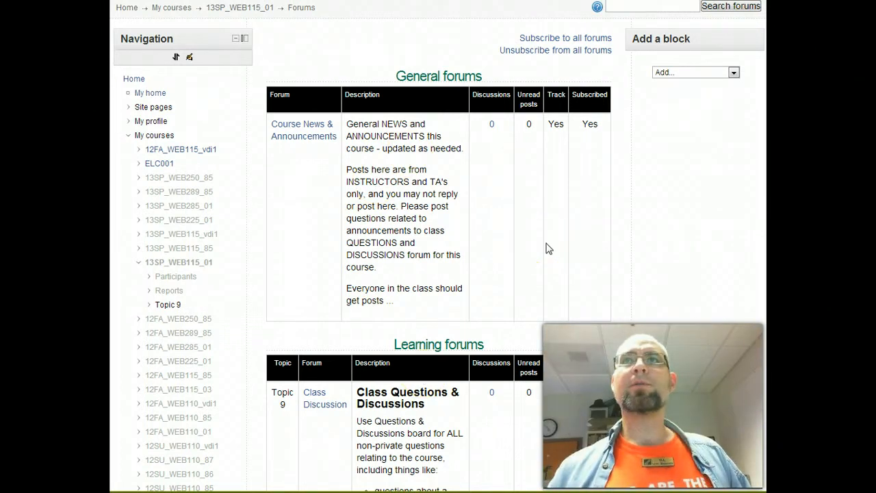
scroll(548, 248, "down", 3)
scroll(547, 248, "up", 3)
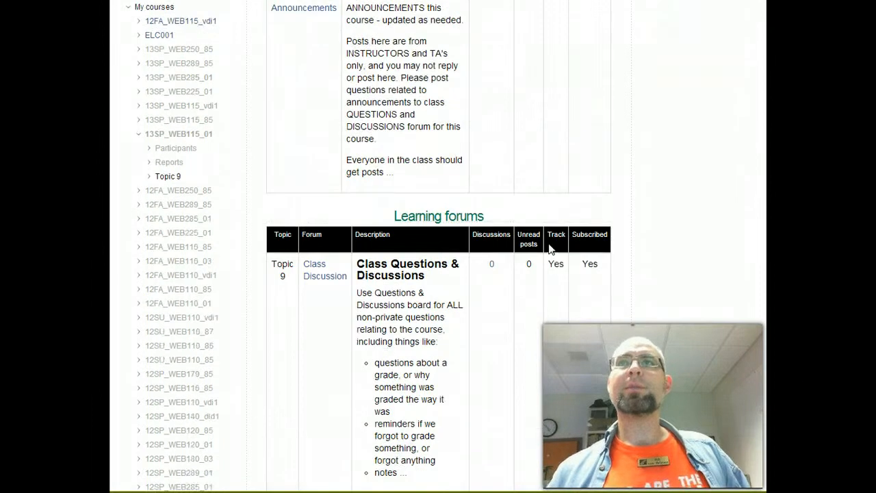
scroll(551, 249, "down", 5)
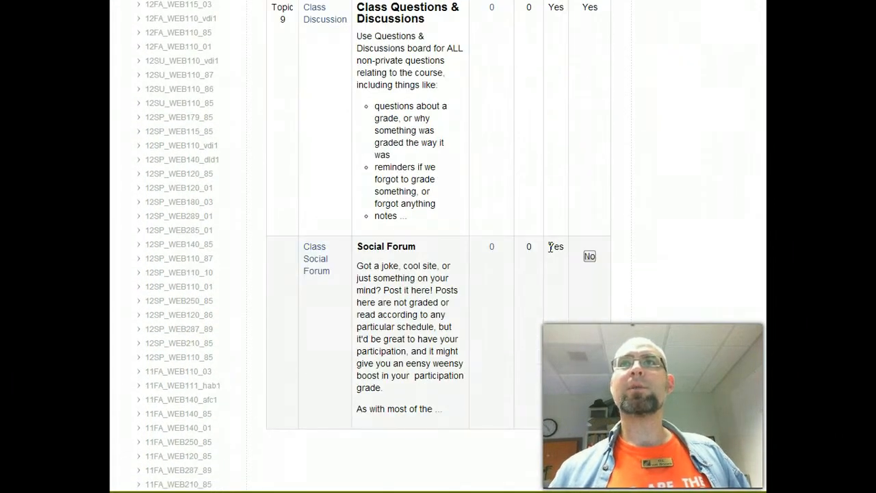
scroll(551, 248, "up", 3)
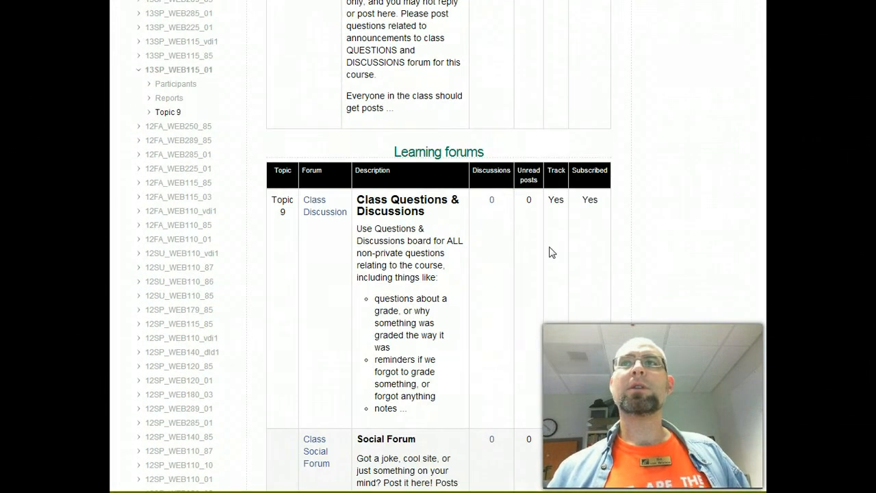
scroll(550, 252, "up", 3)
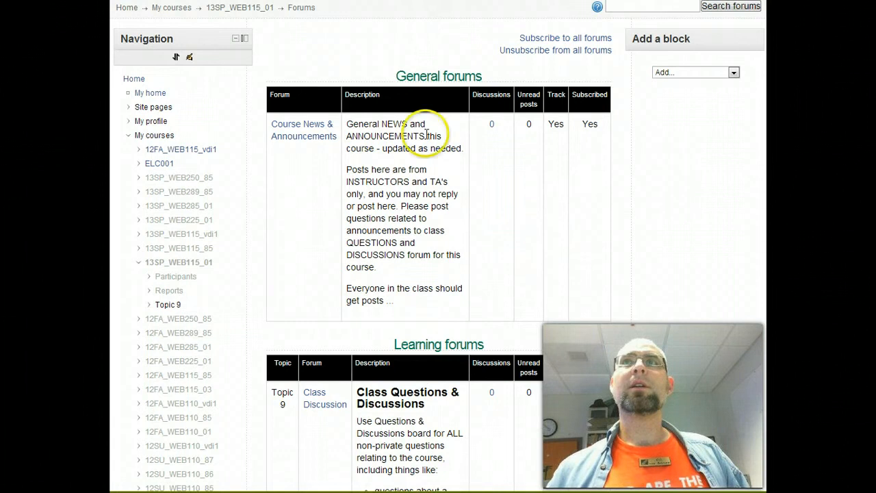
right_click(285, 0)
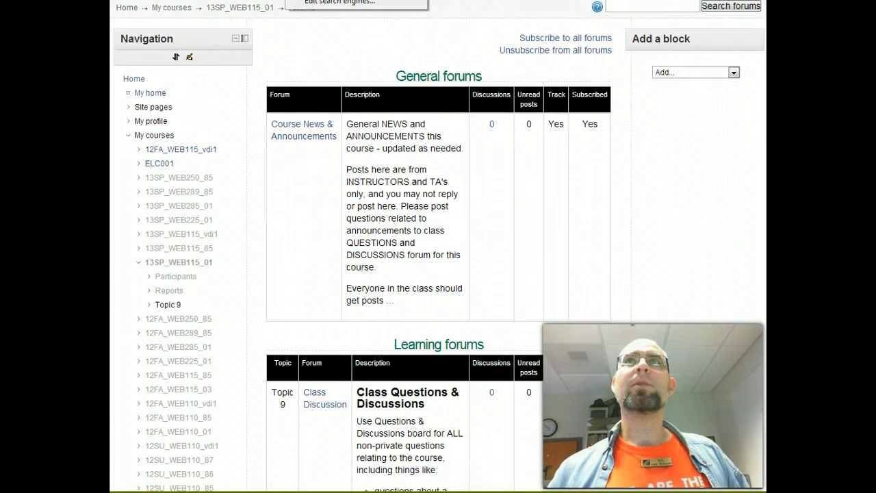
left_click(312, 0)
- Link the All Forums entry in the Common Content block to the copied Forums page address
left_click(225, 0)
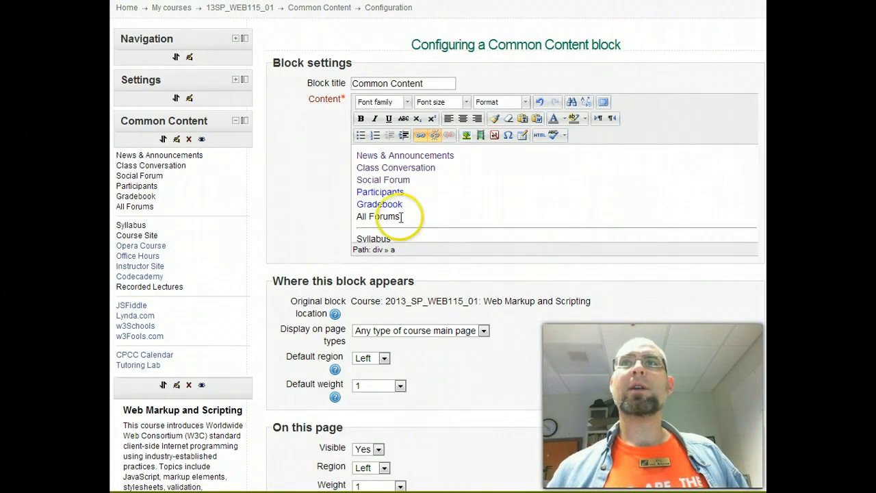
left_click_drag(404, 218, 344, 219)
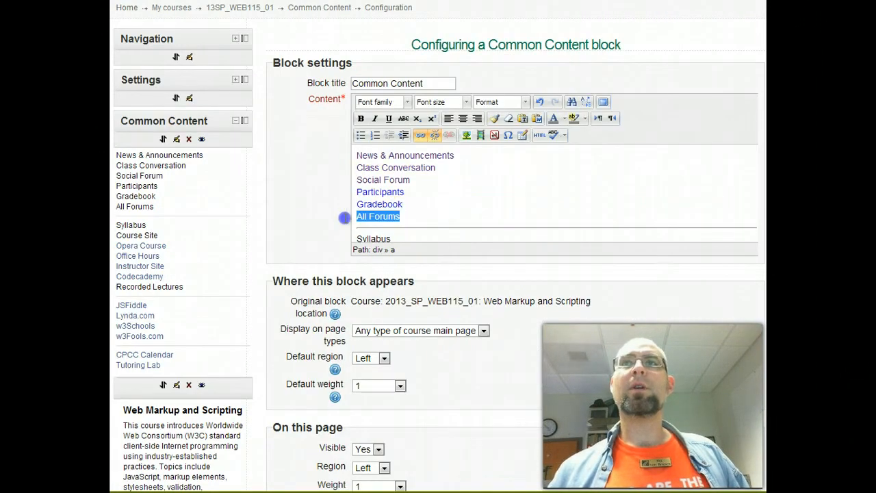
left_click(420, 134)
right_click(352, 132)
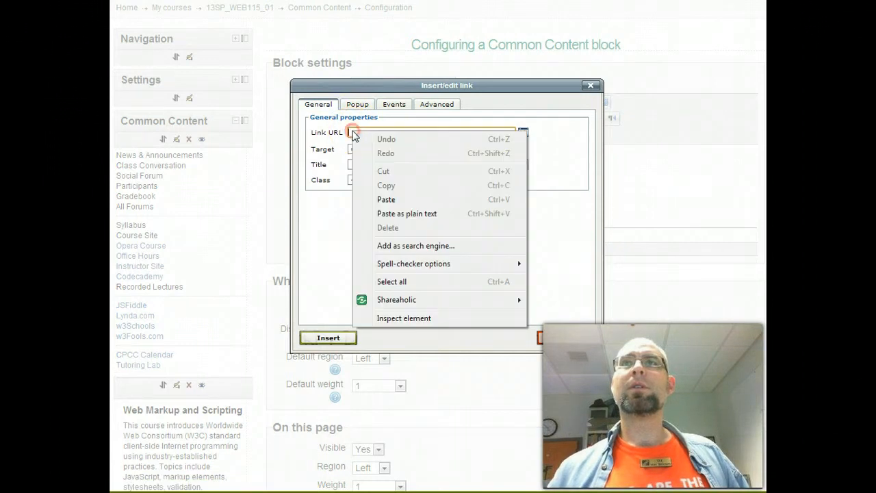
left_click(385, 199)
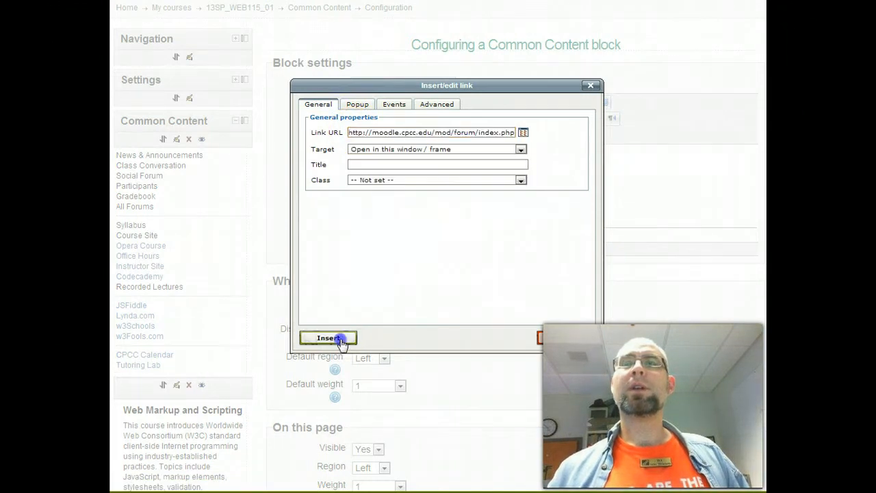
left_click(345, 337)
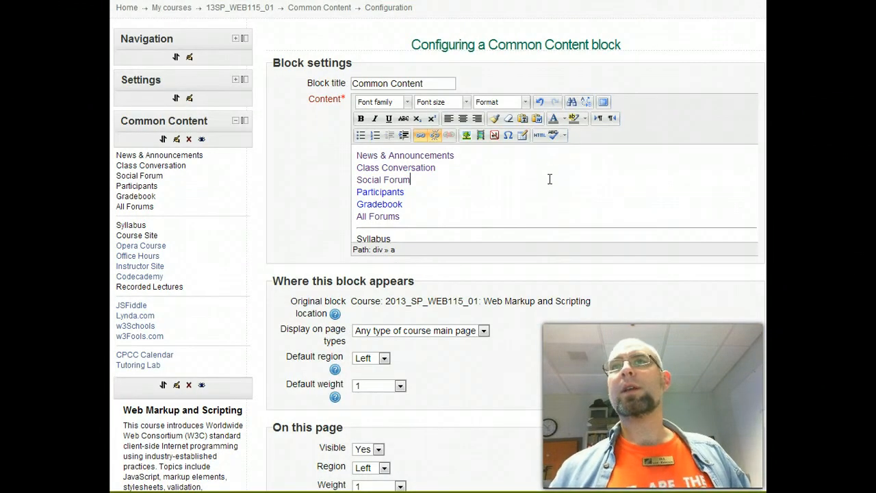
- Check the remaining entries in the Common Content block and save the block's changes
scroll(549, 176, "down", 4)
scroll(550, 177, "up", 2)
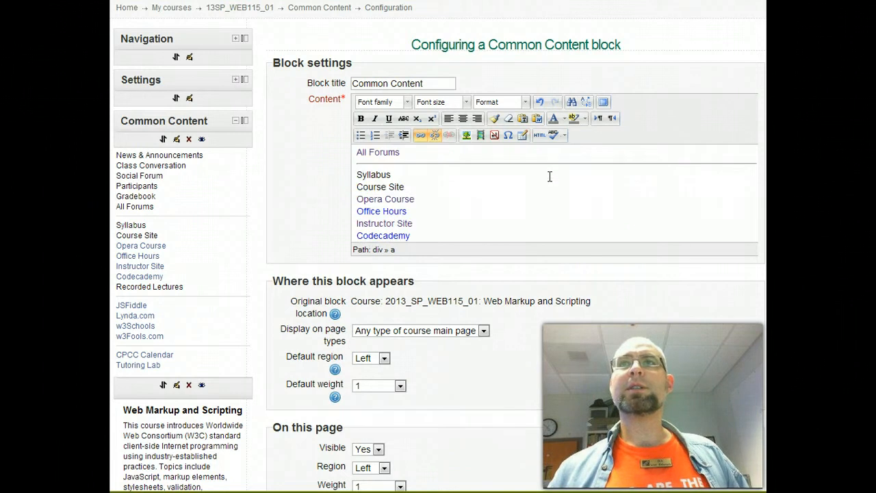
left_click(447, 186)
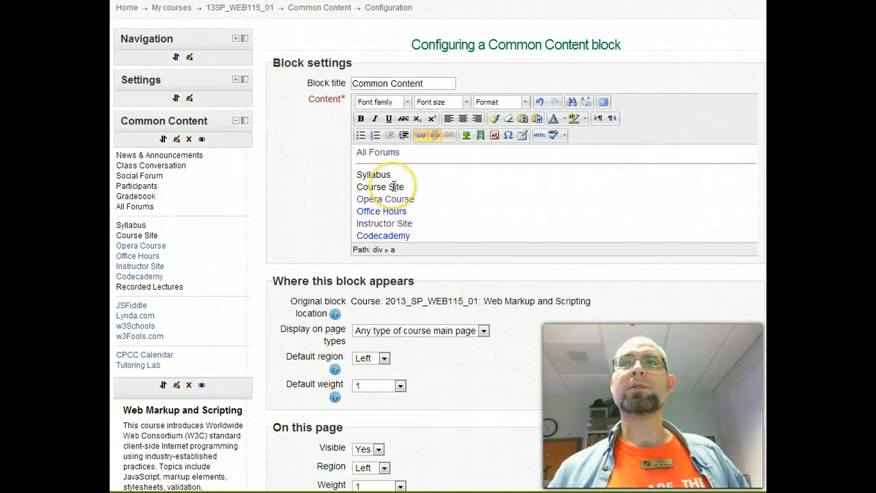
scroll(491, 219, "down", 5)
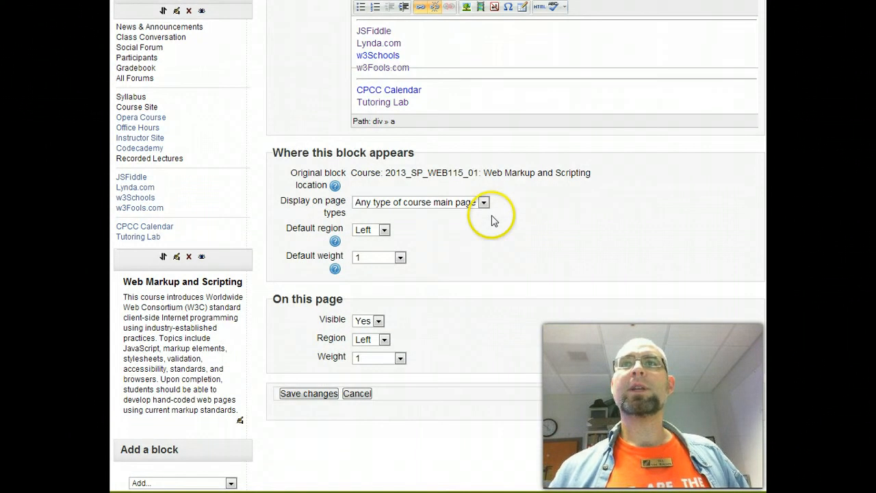
left_click(328, 394)
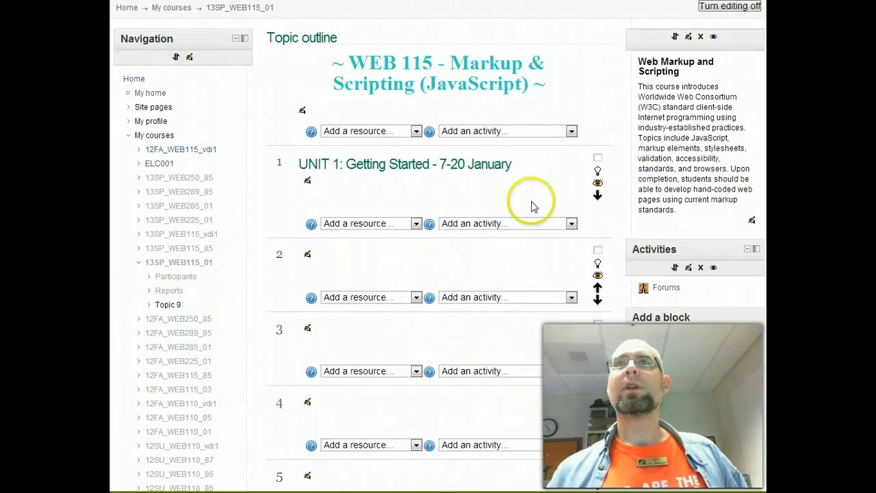
- Collapse the Navigation and Settings blocks and test the News & Announcements link in the Common Content block
left_click(234, 38)
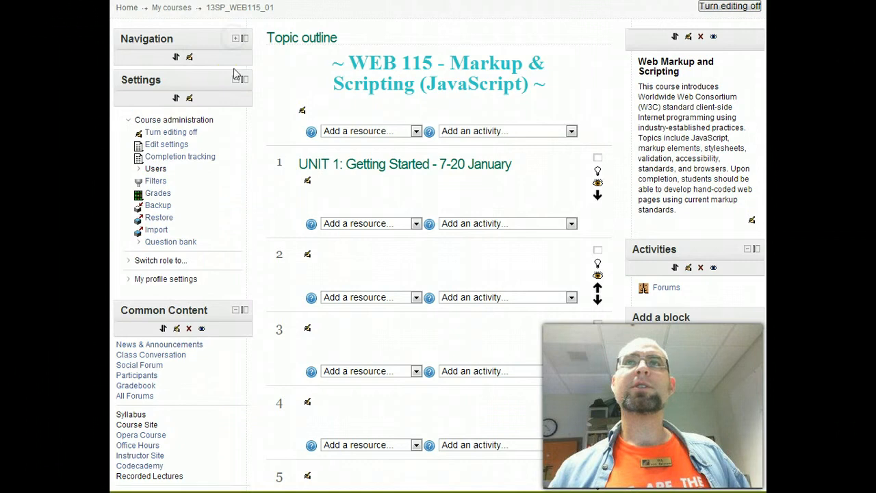
left_click(236, 80)
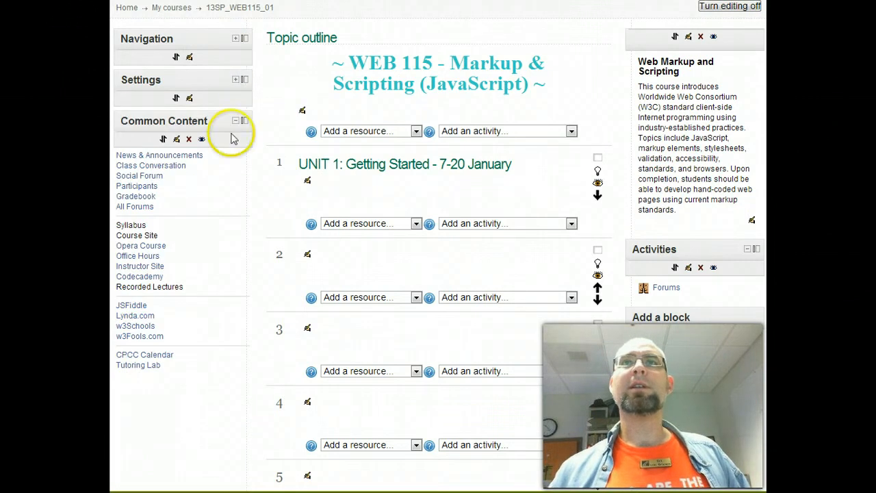
left_click(178, 156)
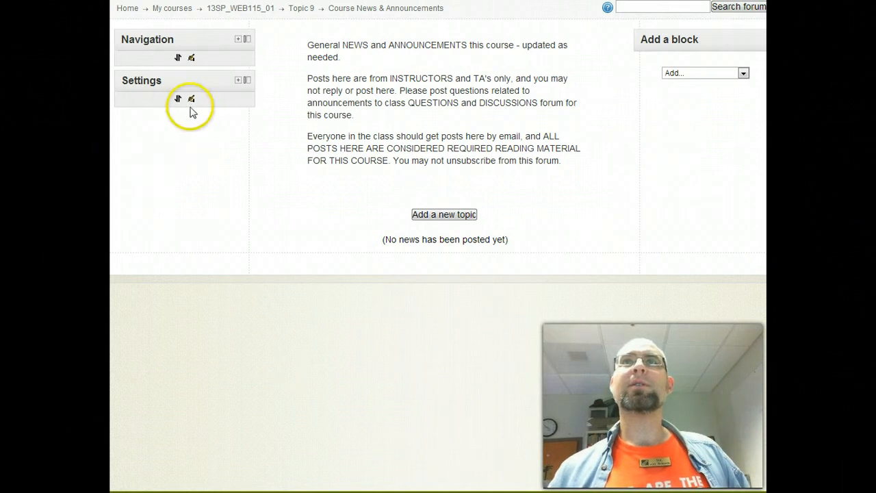
- Open the Course News & Announcements forum's settings and copy the forum name onto a new first line of the introduction
left_click(239, 80)
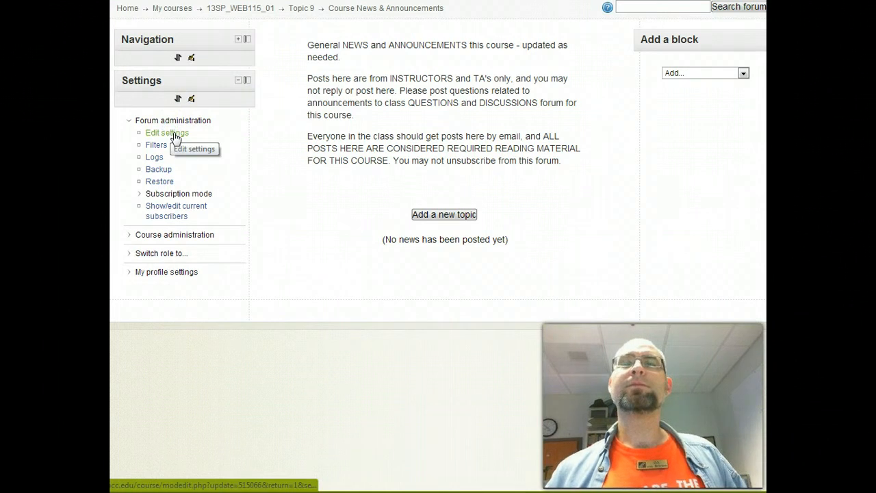
left_click(175, 134)
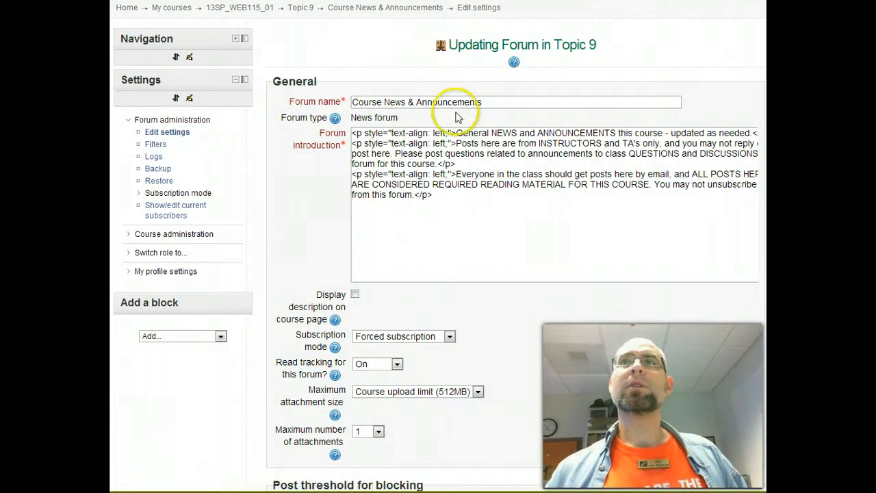
left_click_drag(491, 102, 325, 103)
key("ctrl+c")
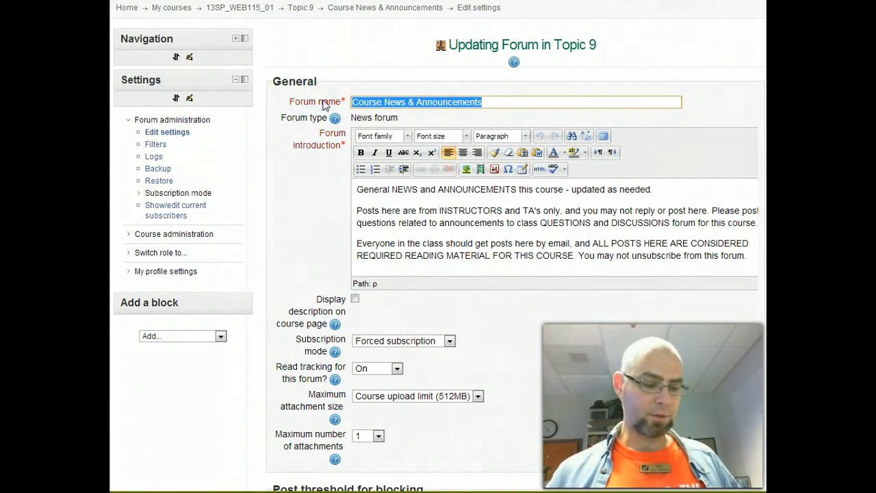
left_click(360, 194)
key("Return")
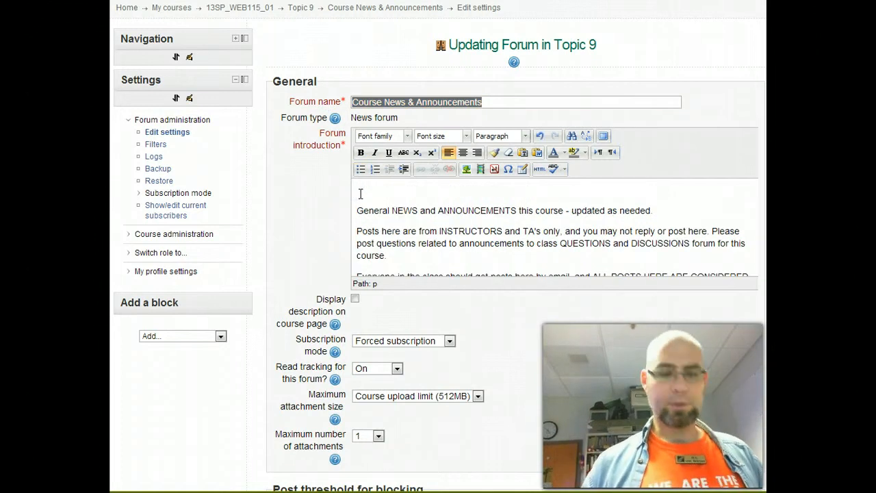
key("ctrl+v")
- Format the "Course News & Announcements" line in the introduction as Heading 3 and save the forum
left_click_drag(489, 190, 326, 186)
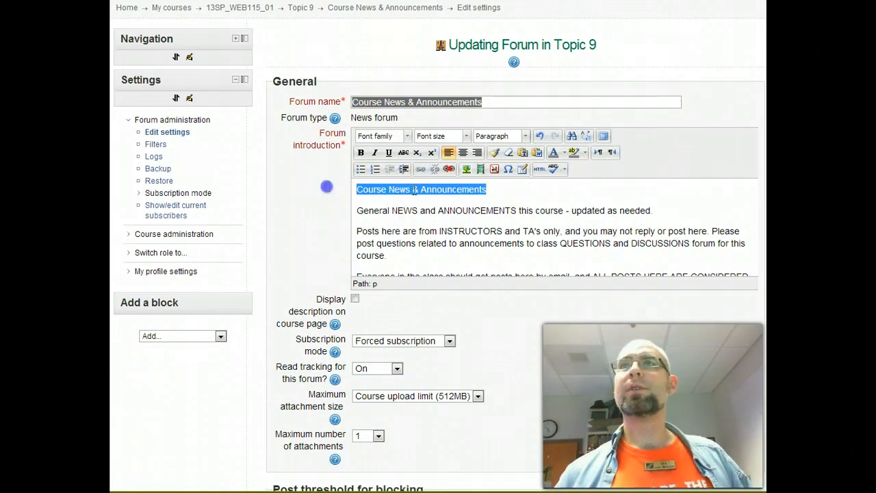
left_click(524, 136)
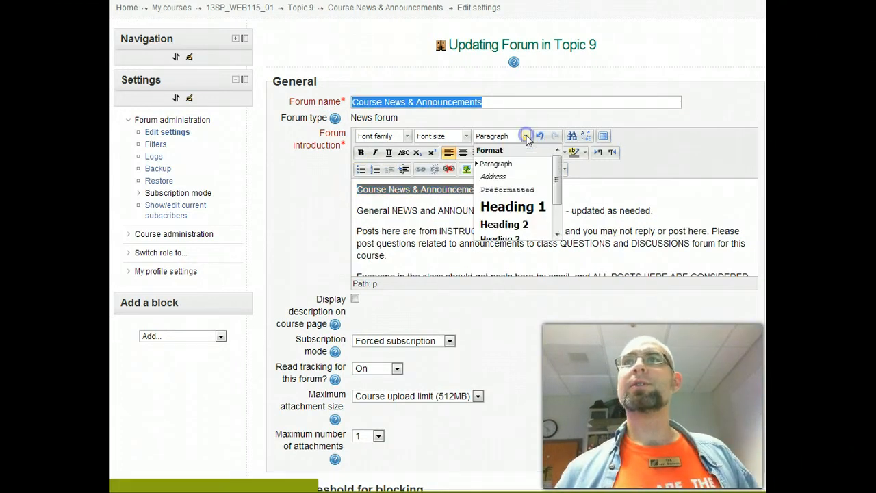
left_click(512, 239)
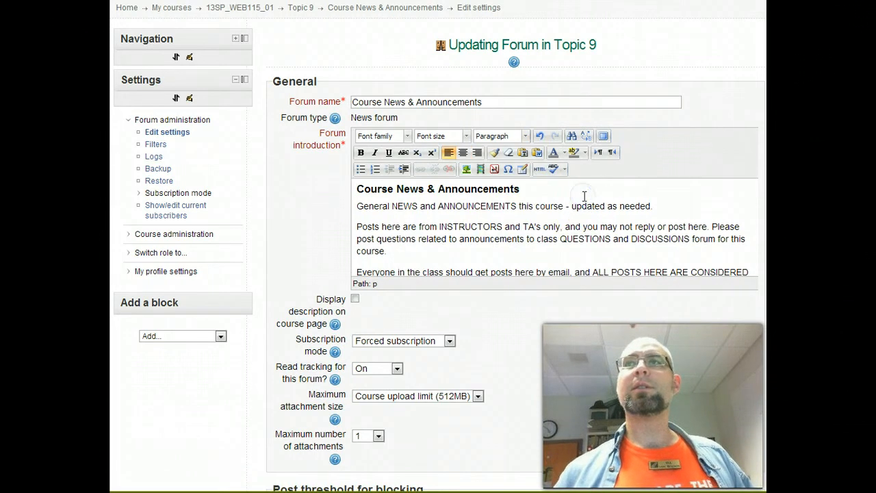
scroll(518, 348, "down", 10)
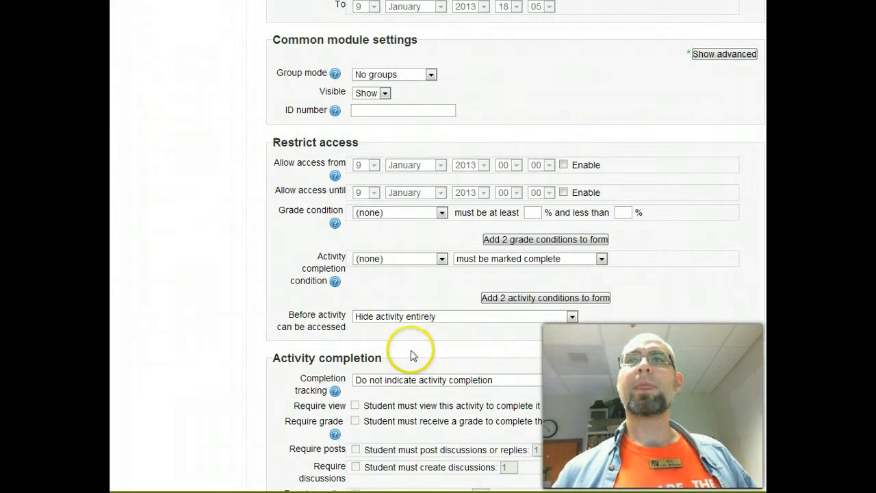
scroll(414, 363, "down", 3)
left_click(424, 382)
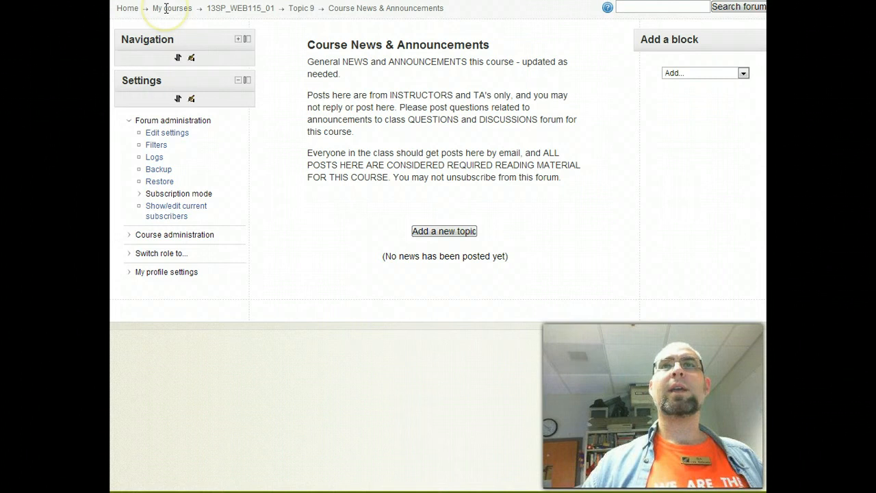
- Collapse the Settings block and return to the 13SP_WEB115_01 course page
left_click(237, 80)
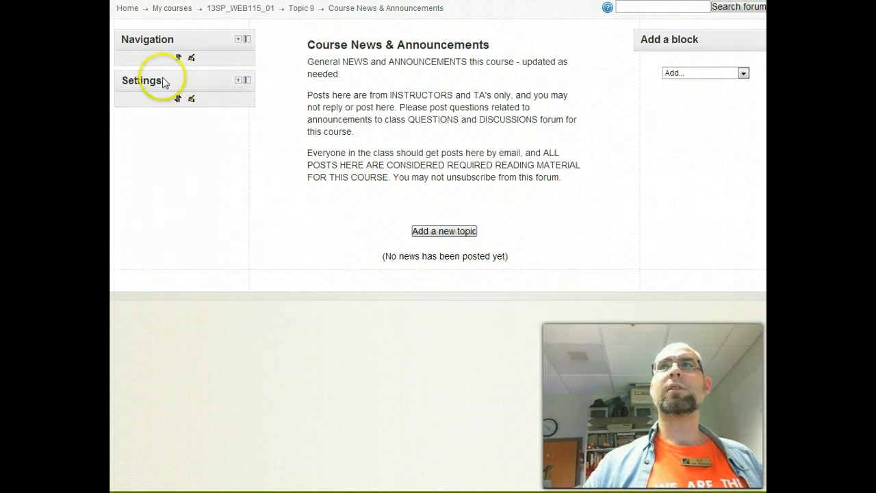
left_click(233, 8)
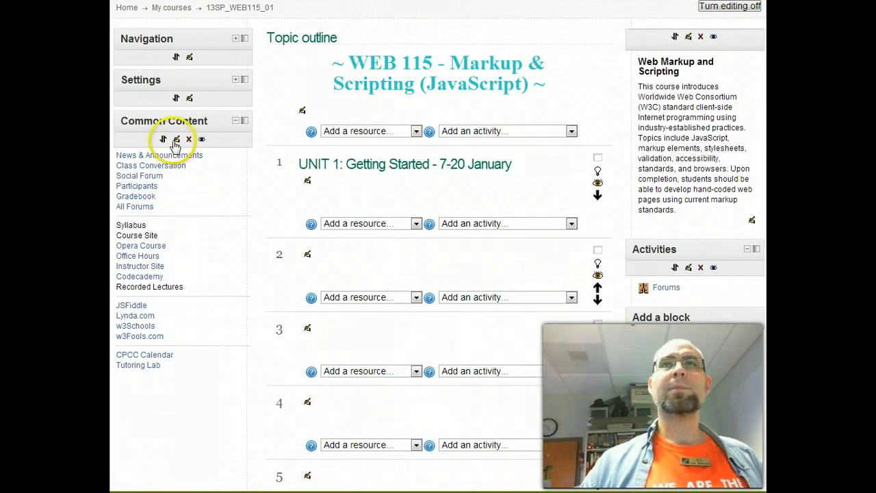
- Save the Common Content block with its display set to "Any course page" and check for it on the Class Discussion forum page
left_click(176, 140)
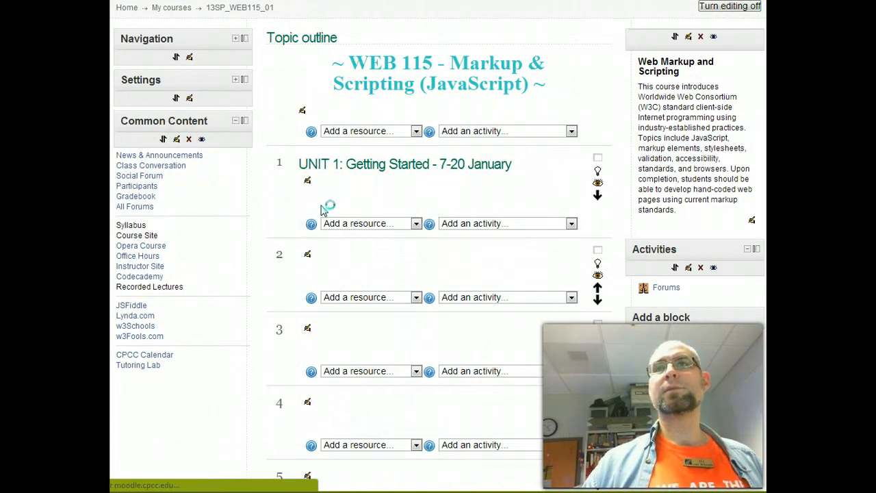
scroll(349, 209, "down", 3)
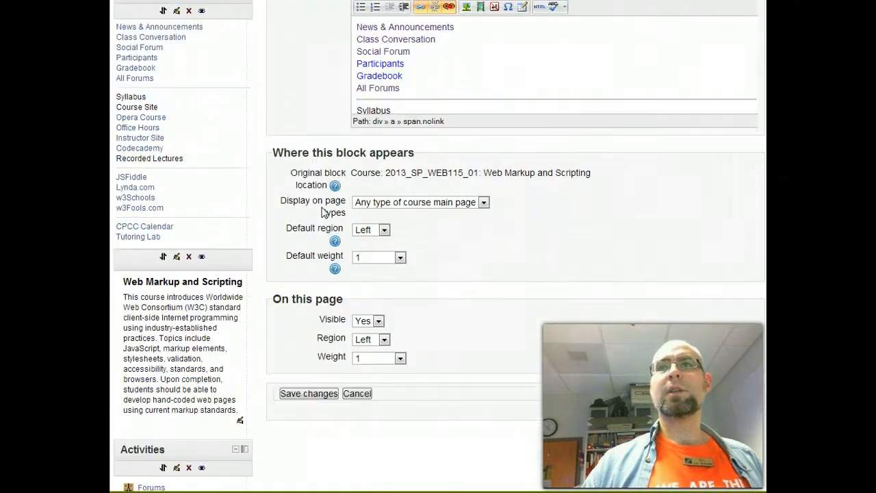
left_click(424, 203)
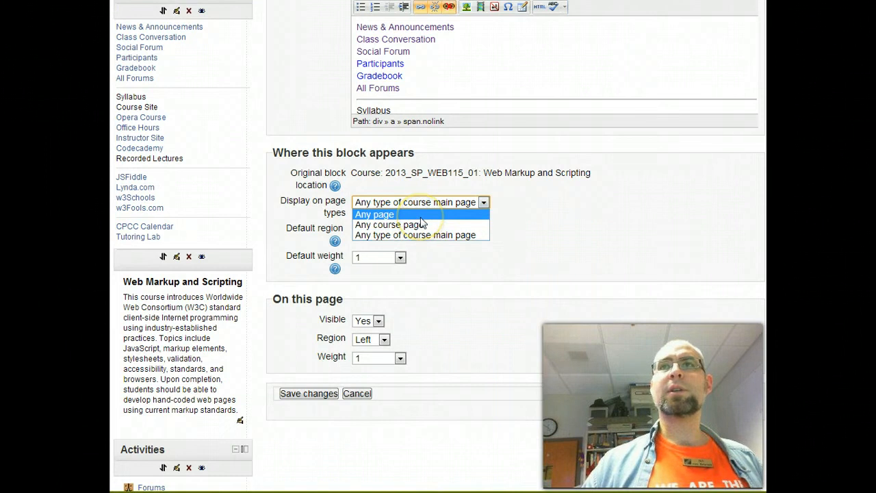
left_click(416, 224)
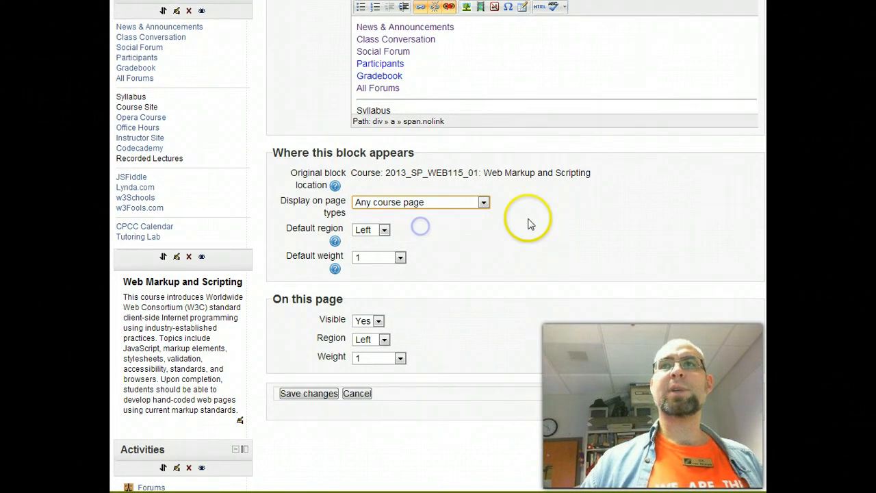
left_click(313, 394)
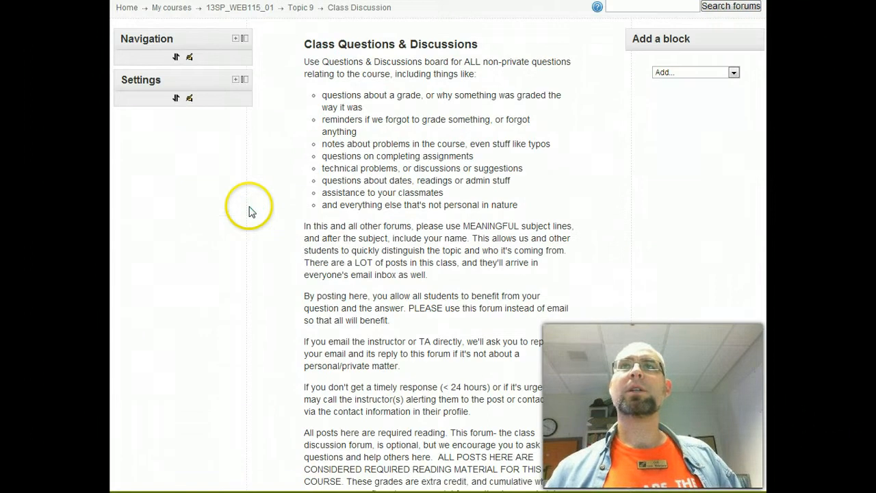
scroll(199, 168, "down", 3)
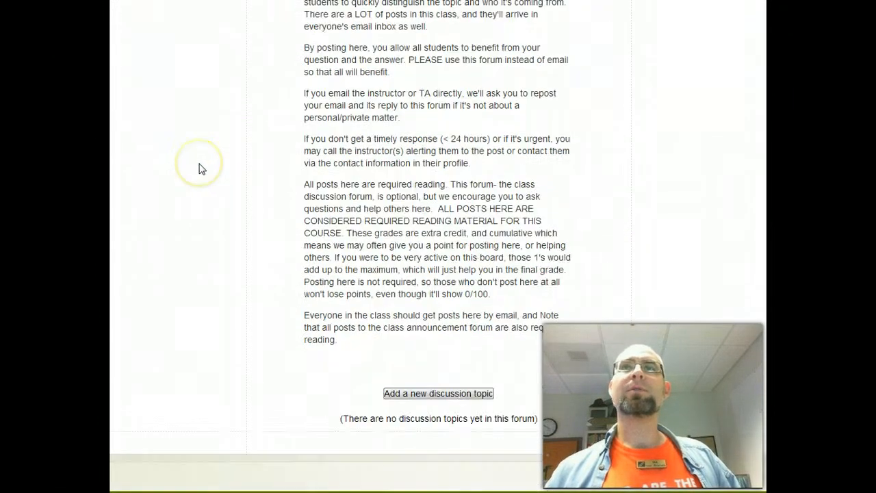
scroll(200, 168, "up", 3)
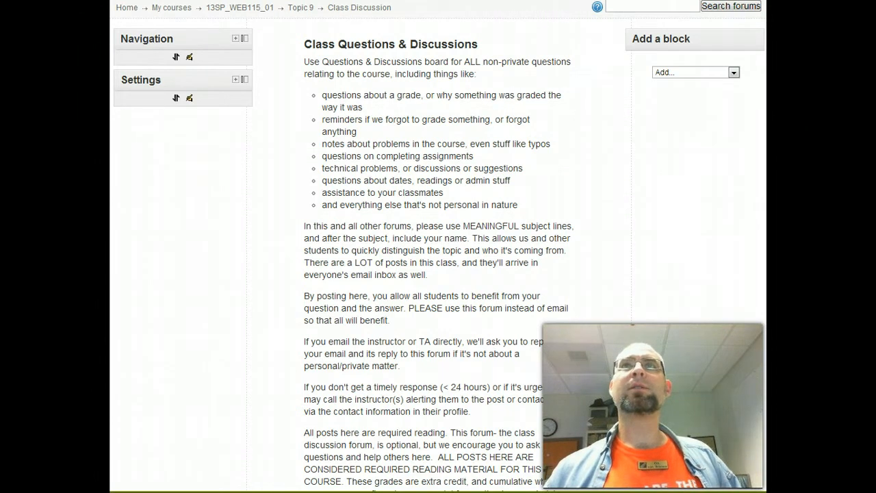
- Set the Common Content block to display on "Any page" and save the block's changes
left_click(176, 138)
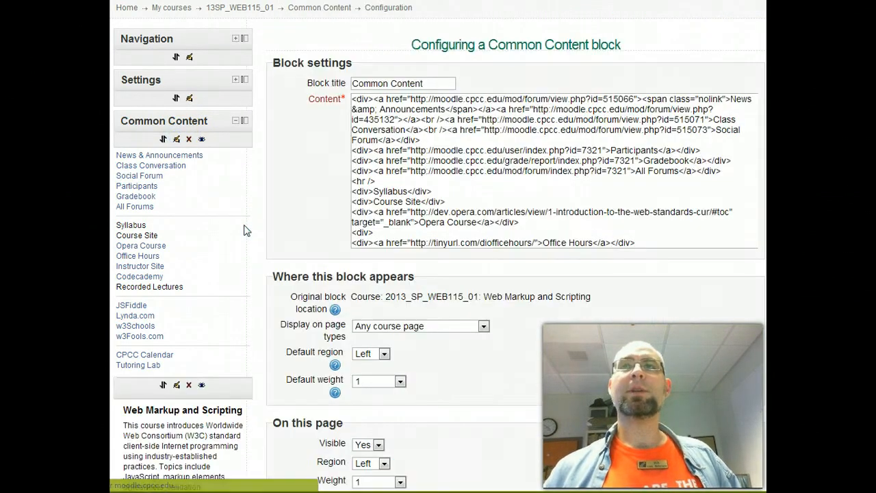
left_click(427, 332)
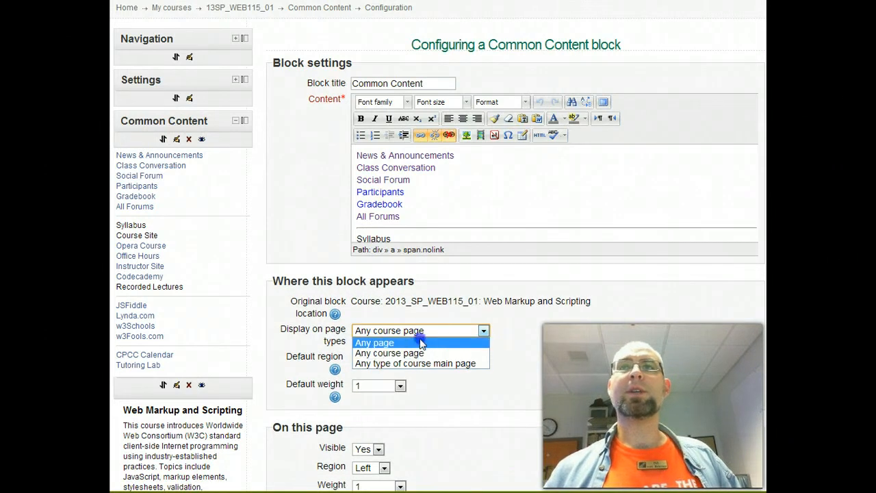
left_click(374, 342)
scroll(540, 324, "down", 5)
left_click(313, 238)
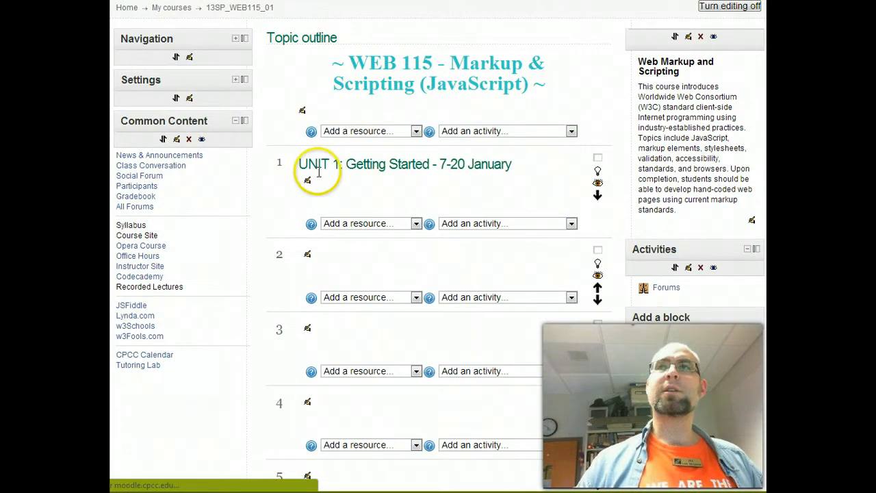
- Test the Social Forum, Participants and Class Conversation links in the Common Content block
left_click(151, 177)
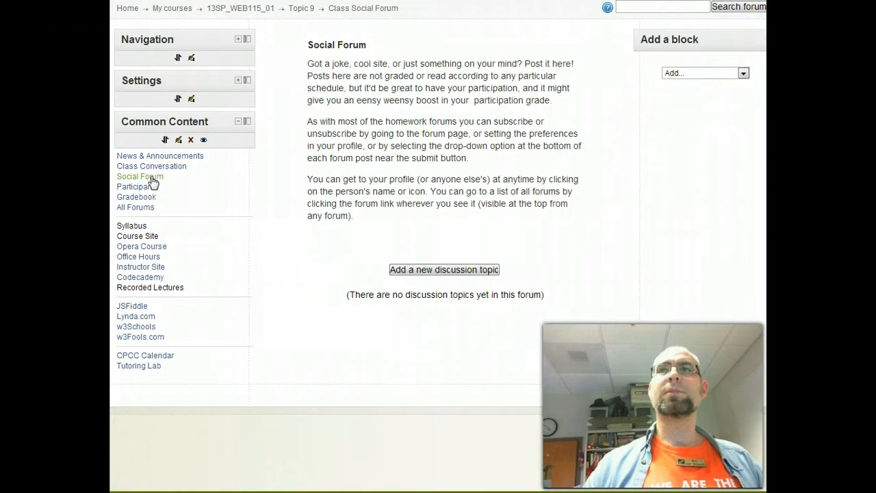
left_click(141, 187)
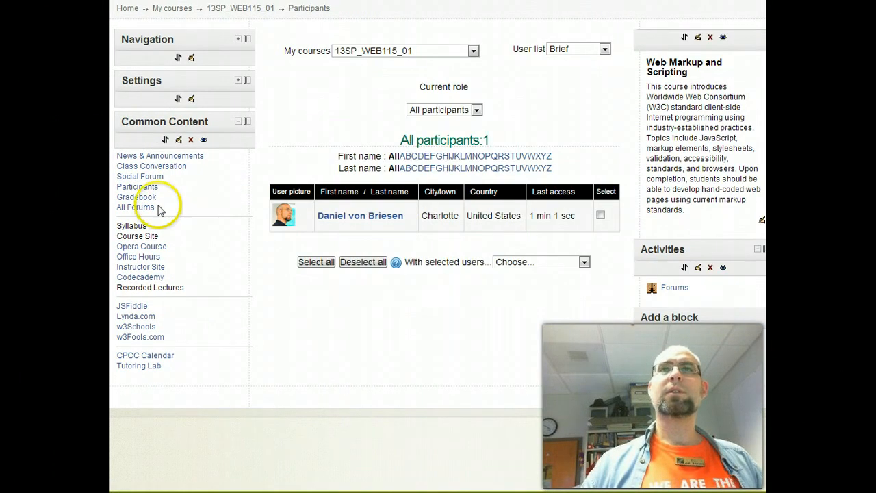
left_click(152, 166)
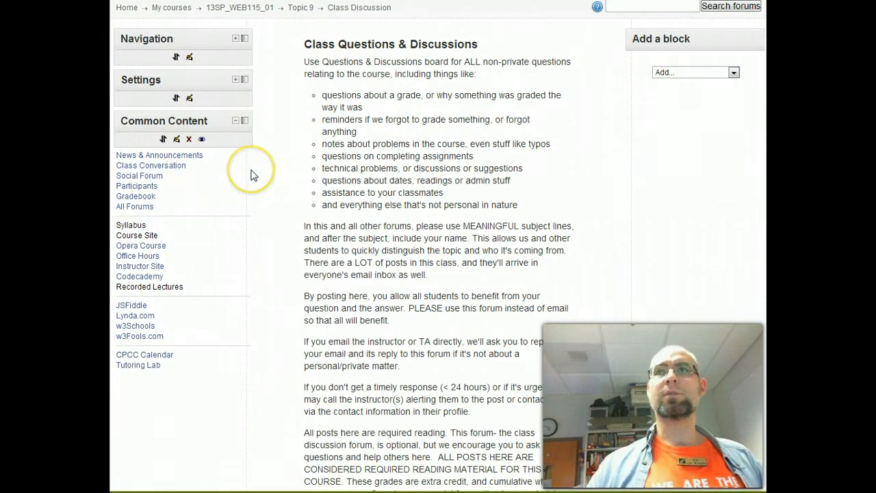
- Review the full length of the Class Questions & Discussions forum introduction, from its opening line to its closing paragraph
scroll(253, 175, "down", 3)
scroll(253, 176, "up", 3)
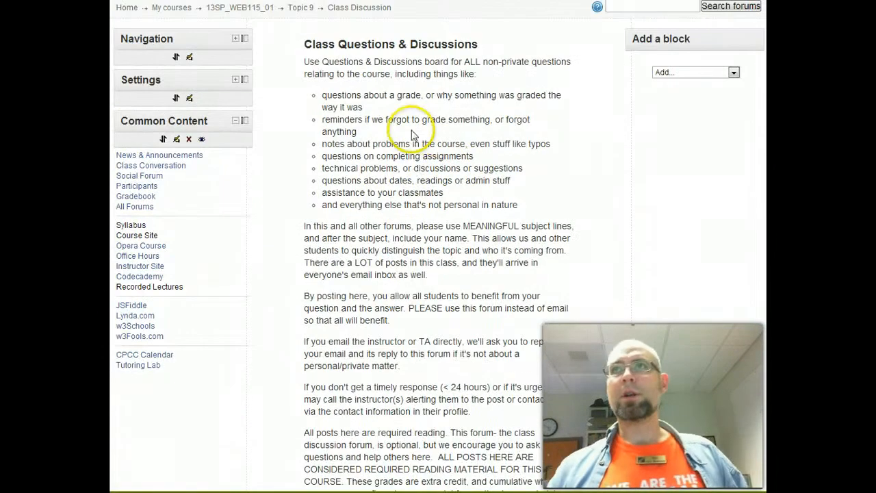
left_click_drag(304, 61, 466, 235)
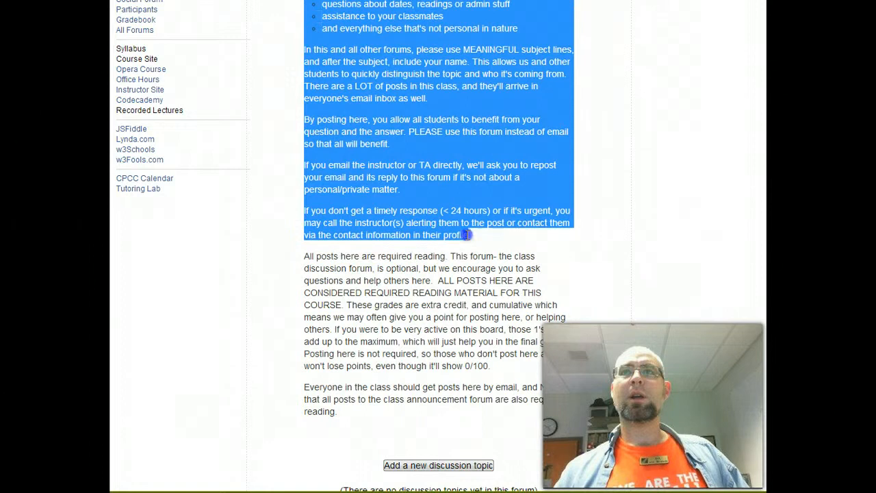
scroll(468, 235, "up", 3)
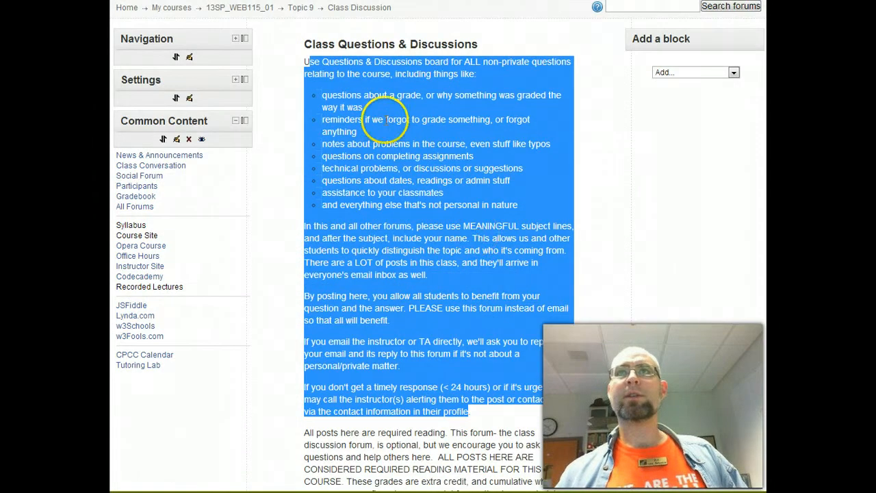
left_click(306, 71)
left_click_drag(307, 62, 576, 62)
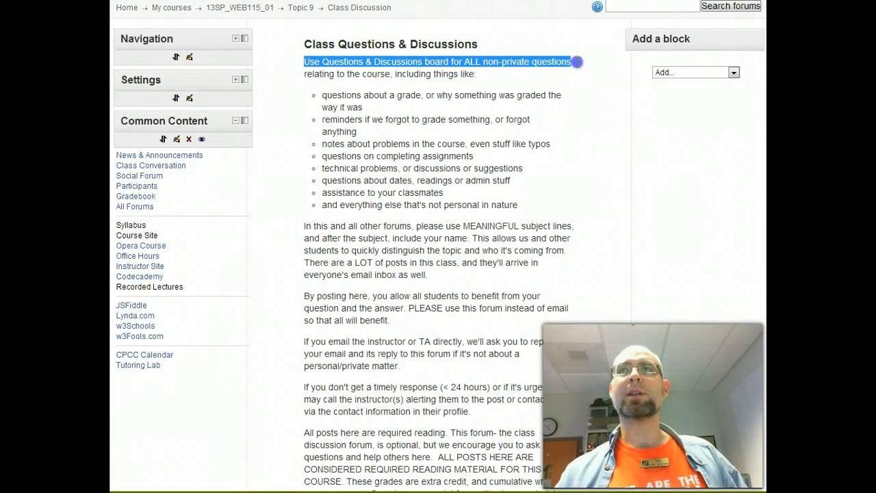
scroll(451, 194, "down", 3)
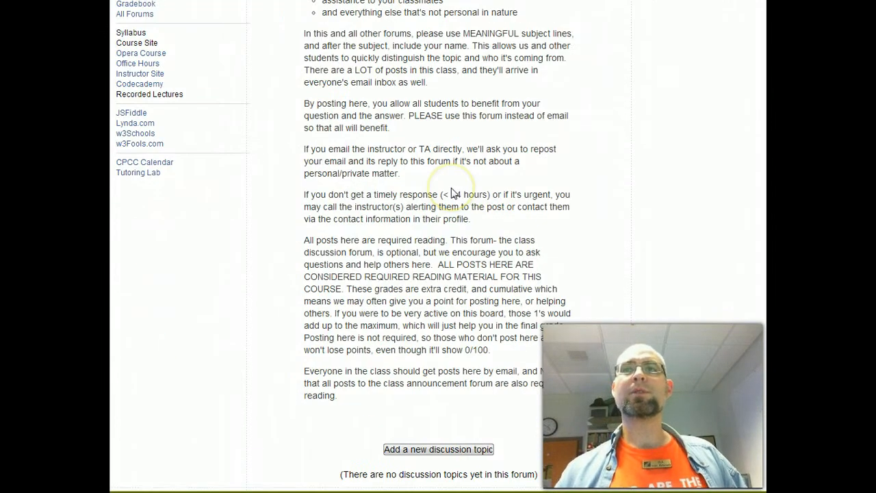
scroll(439, 113, "up", 3)
scroll(438, 106, "down", 4)
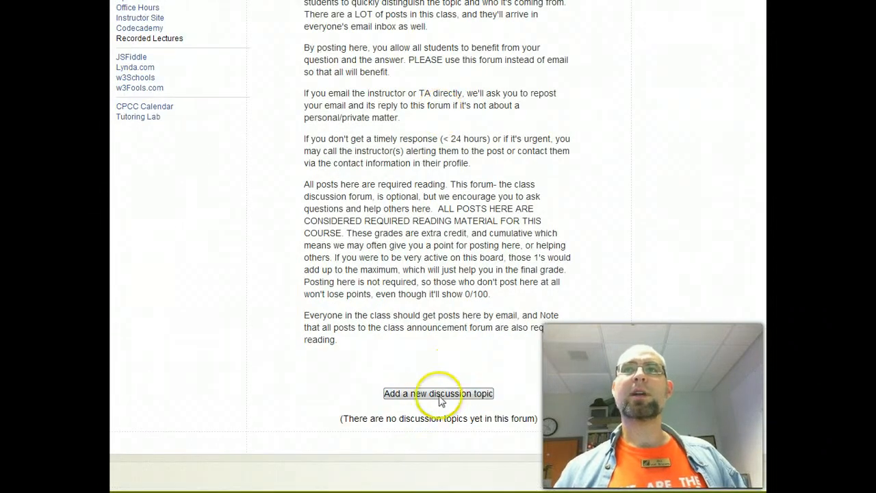
scroll(459, 277, "up", 4)
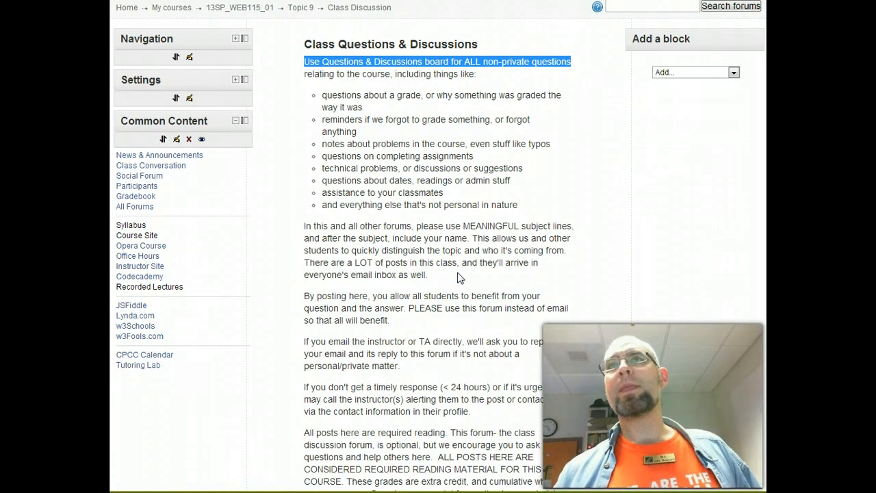
left_click(413, 136)
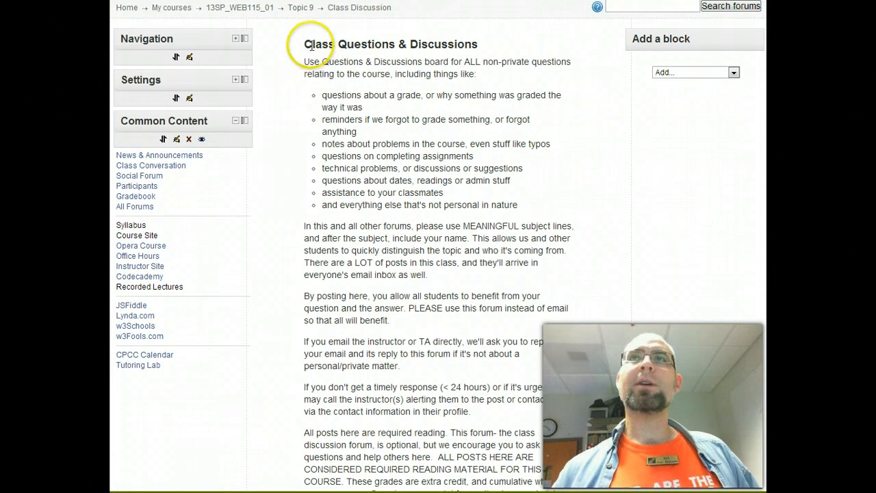
- Copy the entire Class Questions & Discussions introduction, including its heading, and return to the course page
left_click_drag(304, 44, 567, 331)
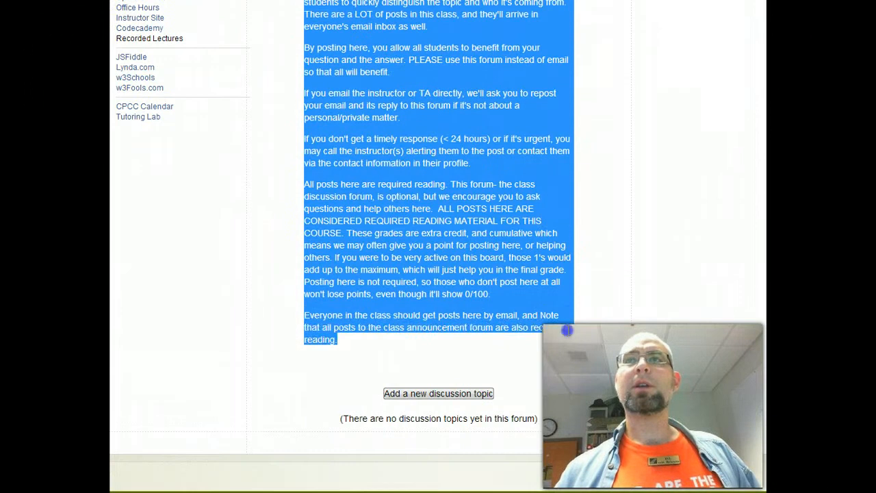
right_click(442, 165)
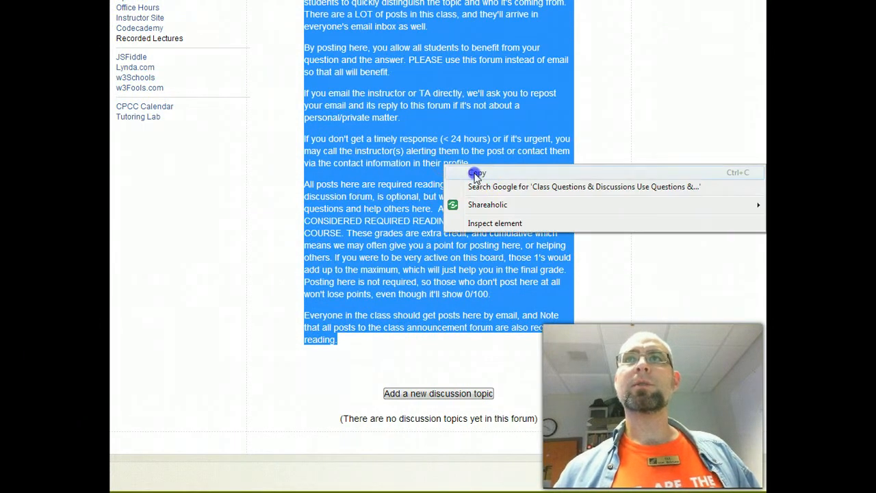
left_click(475, 175)
left_click(231, 130)
scroll(231, 130, "up", 4)
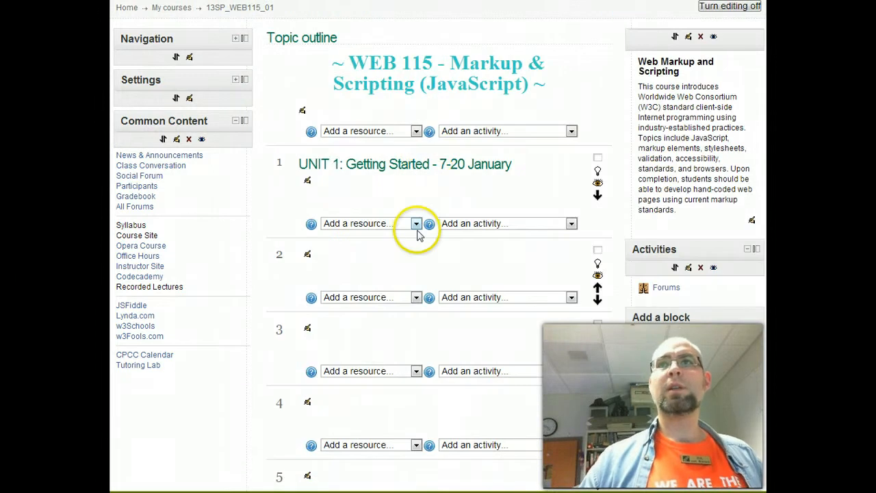
- Add a Page resource to UNIT 1 and name it "Instructions for class discussion forum"
left_click(416, 224)
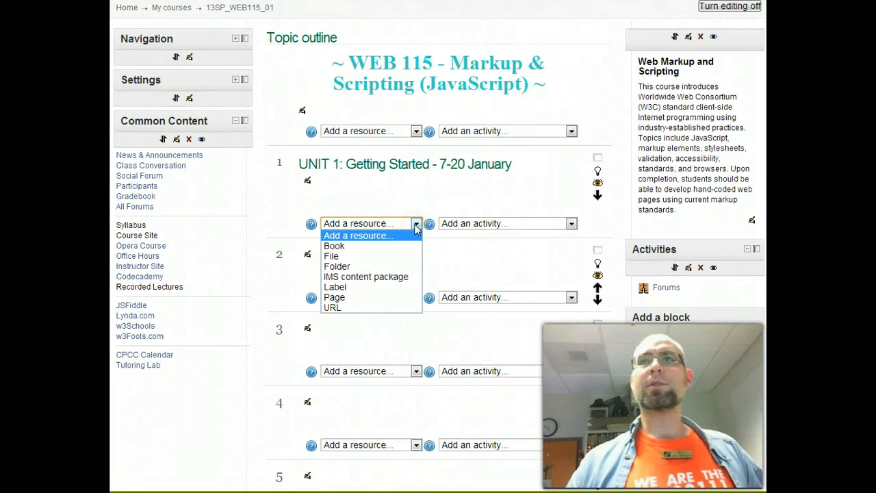
left_click(382, 297)
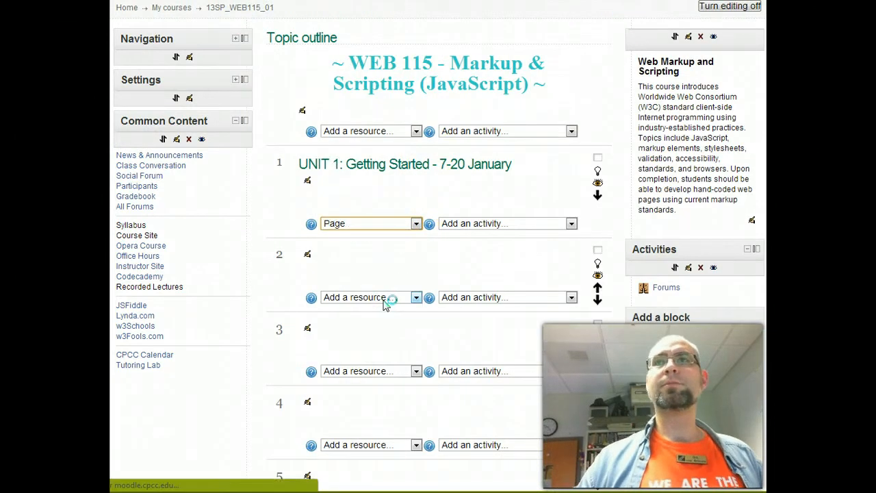
left_click(381, 100)
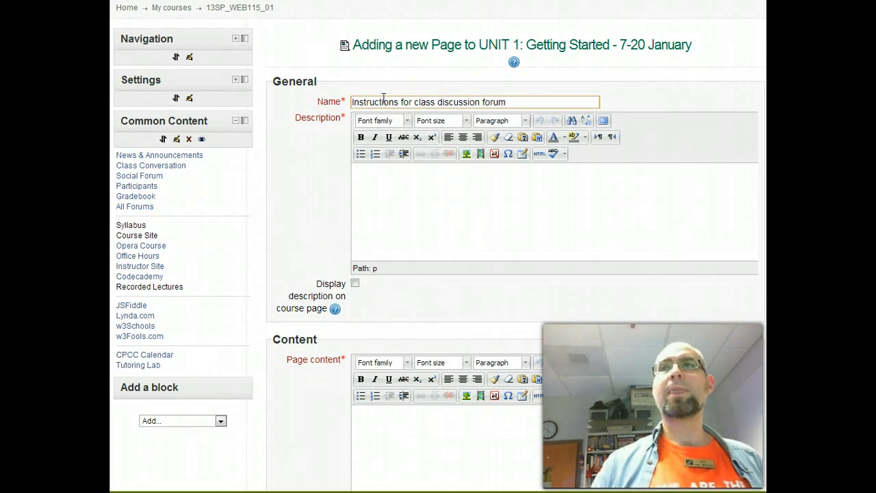
left_click(392, 195)
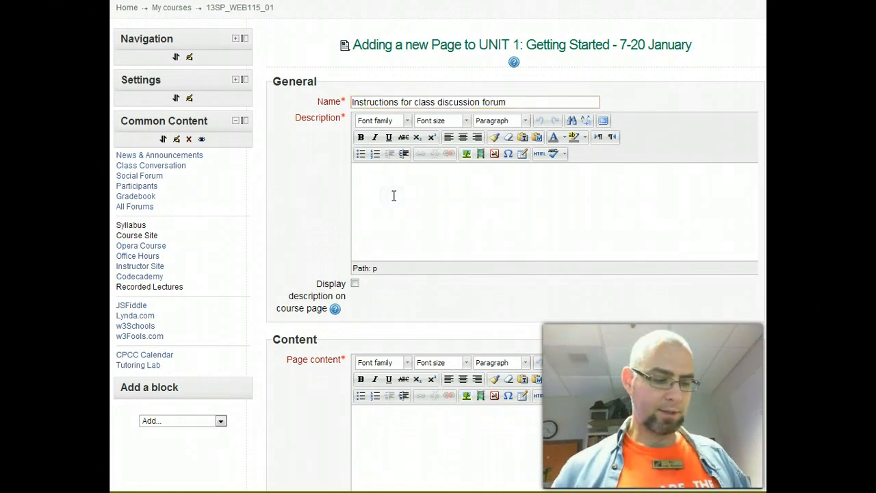
key("ctrl+v")
scroll(450, 207, "up", 10)
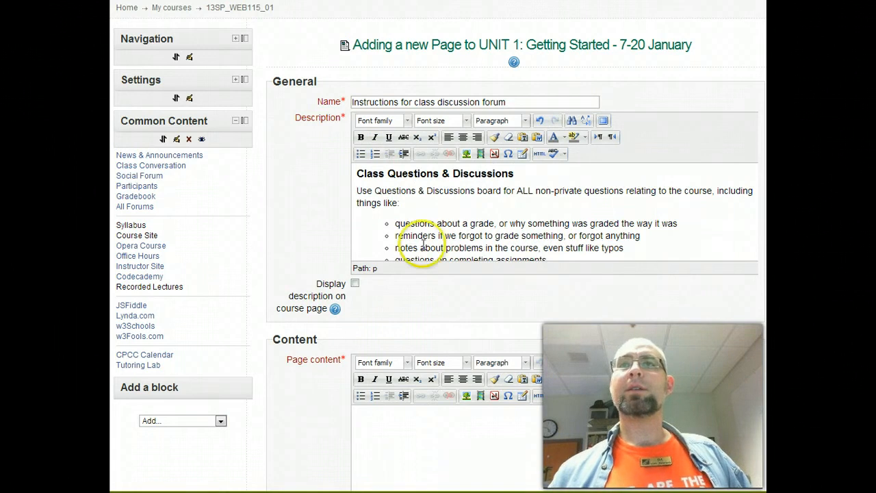
key("ctrl+a")
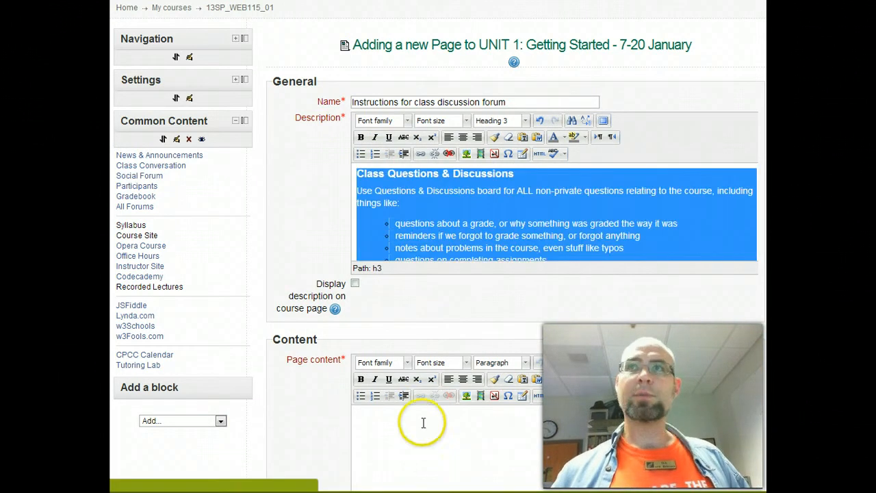
key("Delete")
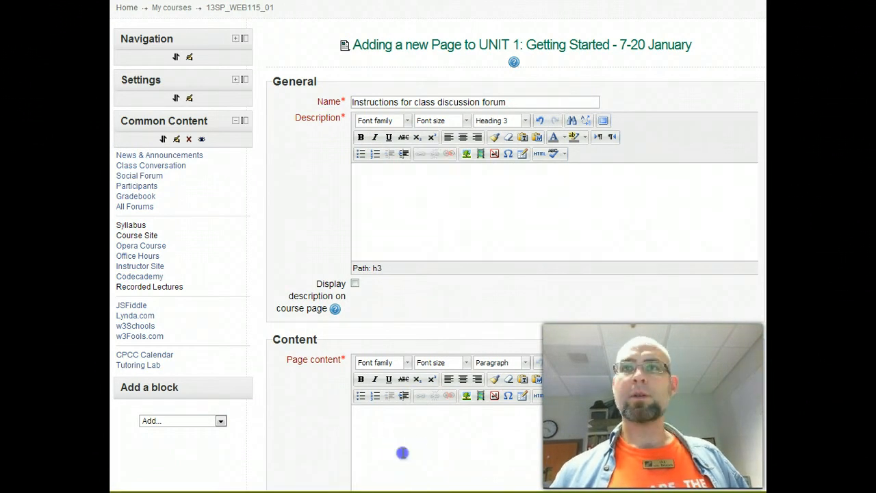
- Fill the page content with the copied forum introduction and set the description to "Instructions for class discussion forum"
key("ctrl+v")
left_click(427, 200)
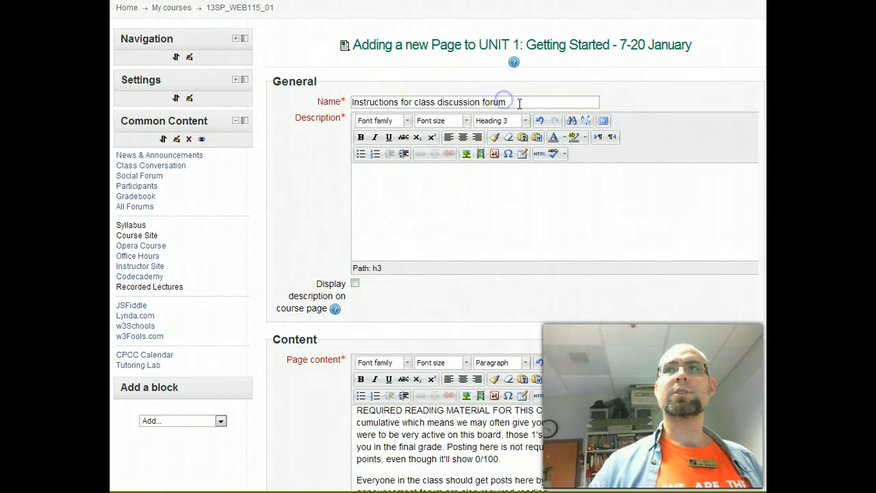
left_click_drag(520, 102, 335, 102)
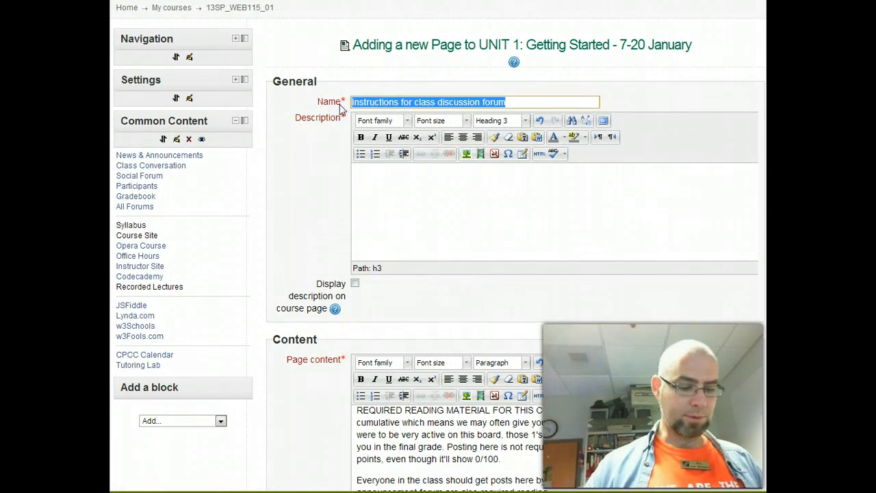
left_click(375, 177)
key("ctrl+v")
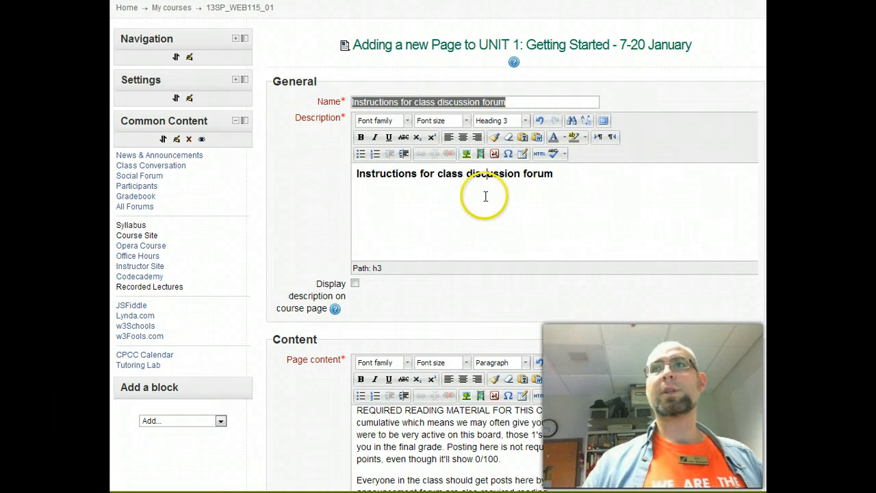
- Keep completion tracking at "Students can manually mark the activity as completed", then save and display the new page
scroll(485, 196, "down", 5)
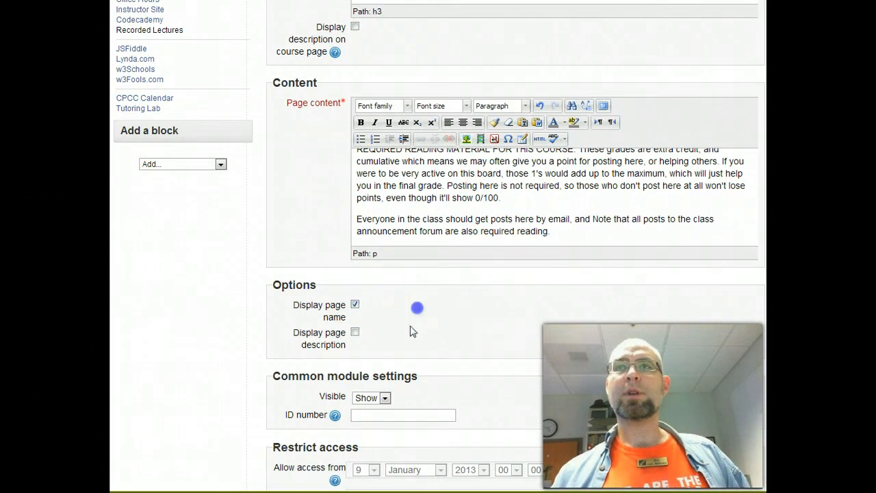
scroll(413, 325, "down", 2)
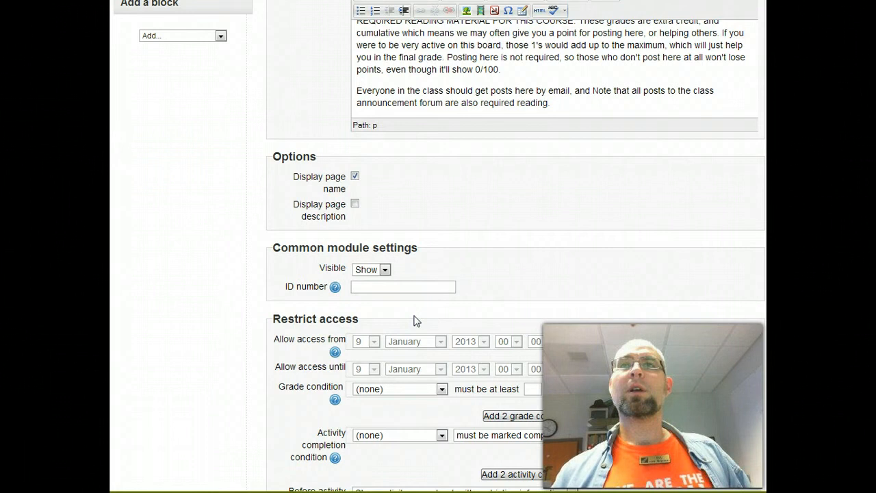
scroll(482, 258, "down", 2)
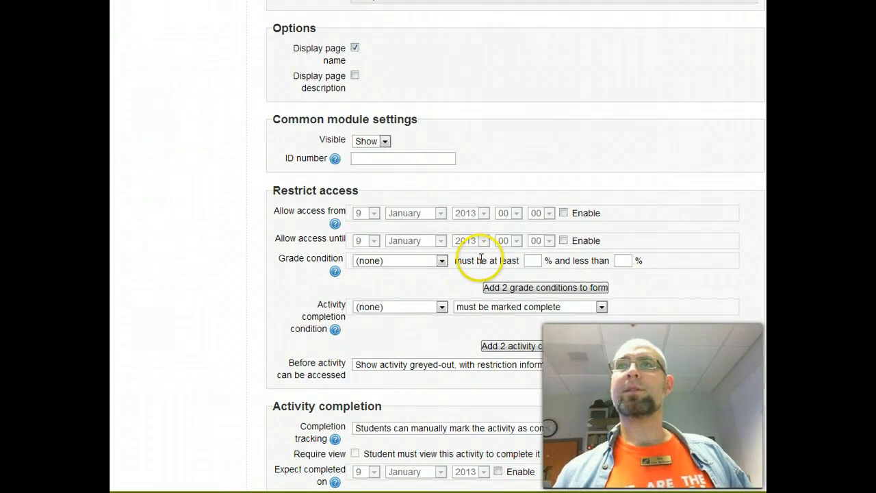
scroll(454, 258, "down", 2)
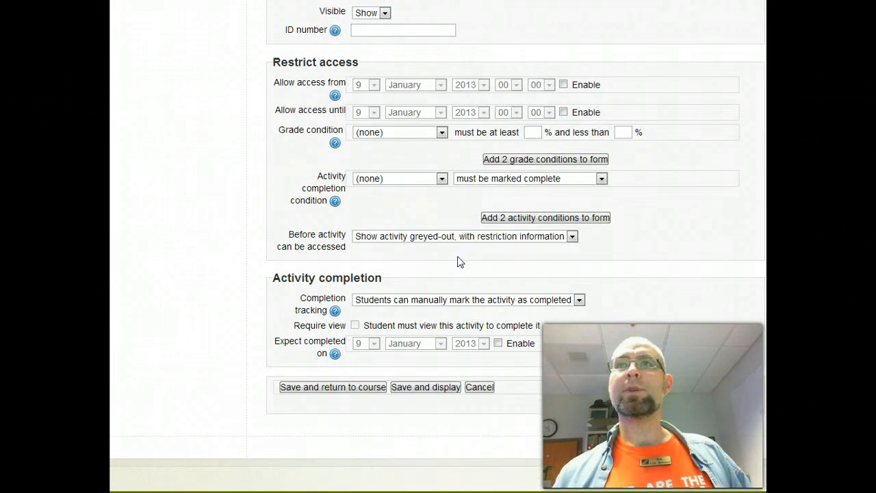
left_click(385, 301)
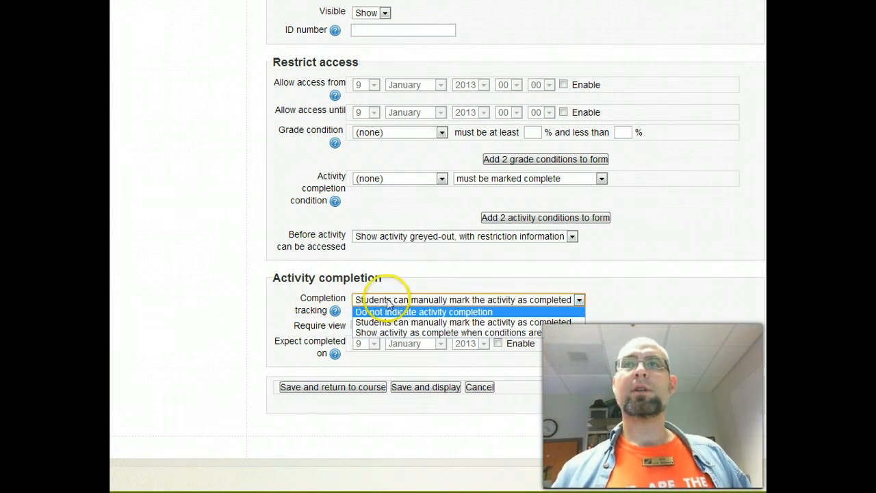
left_click(397, 291)
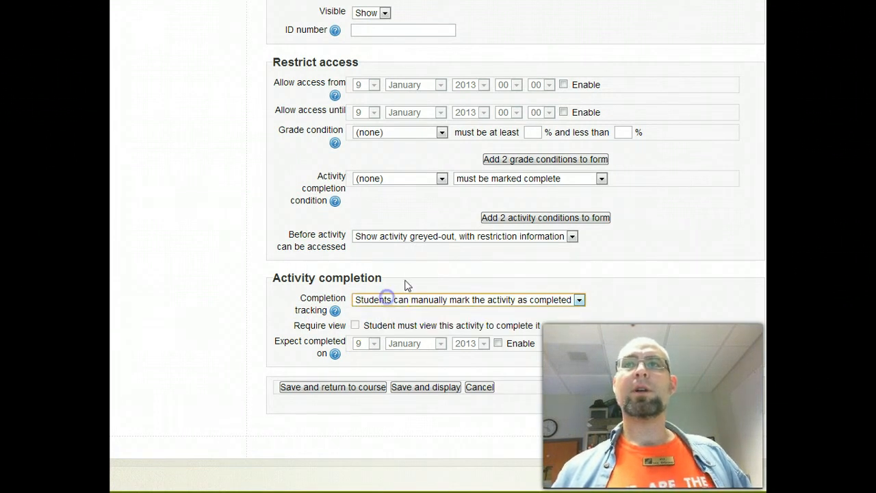
left_click(407, 387)
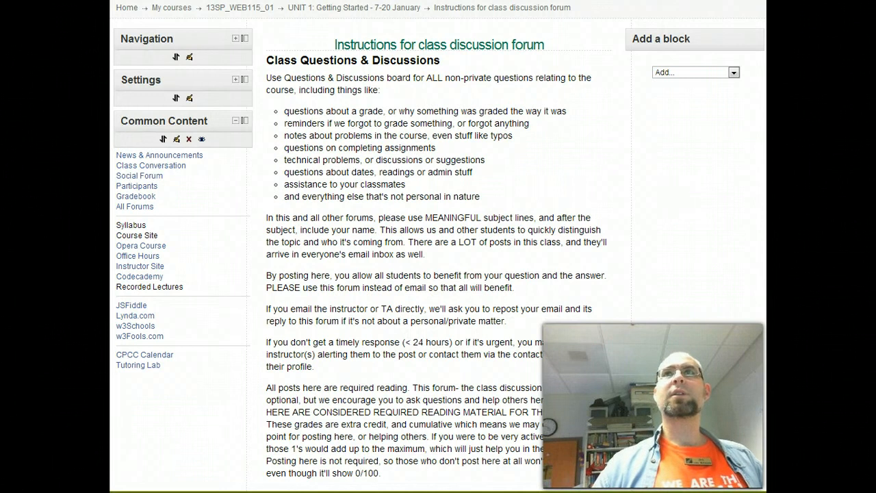
- Copy the instructions page's web address and open the Class Discussion forum's settings for editing
right_click(274, 0)
left_click(295, 0)
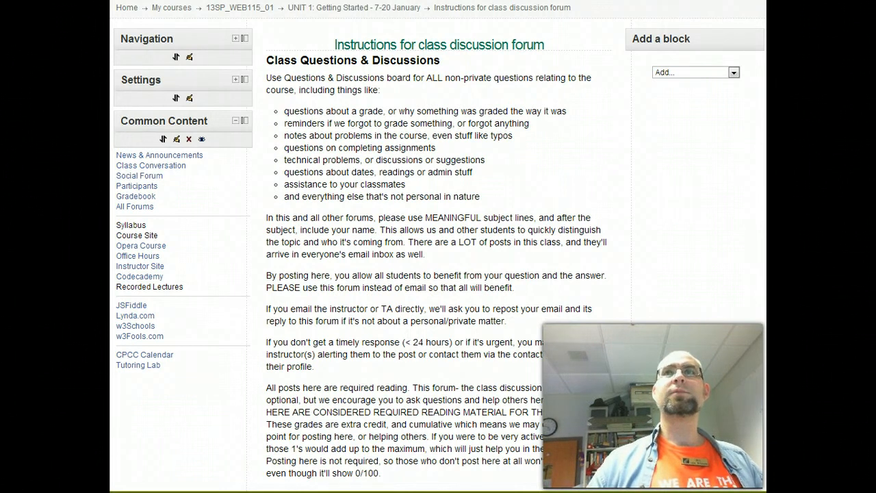
left_click(162, 165)
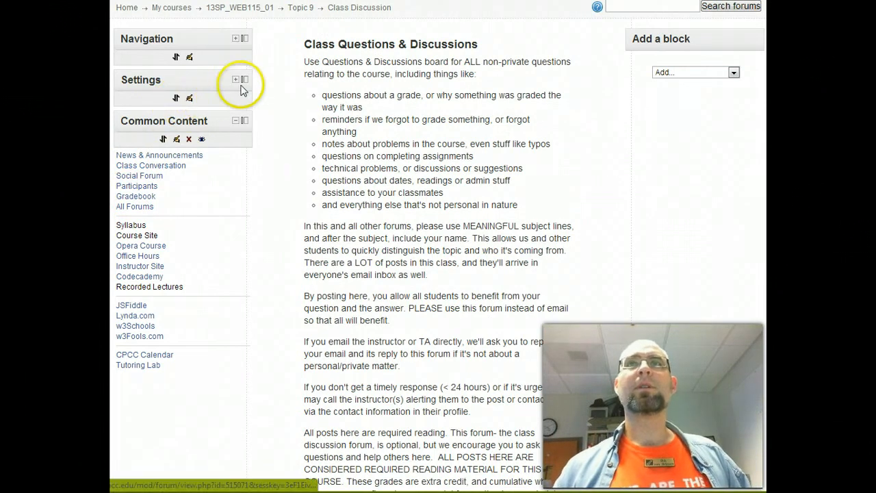
left_click(235, 79)
left_click(171, 133)
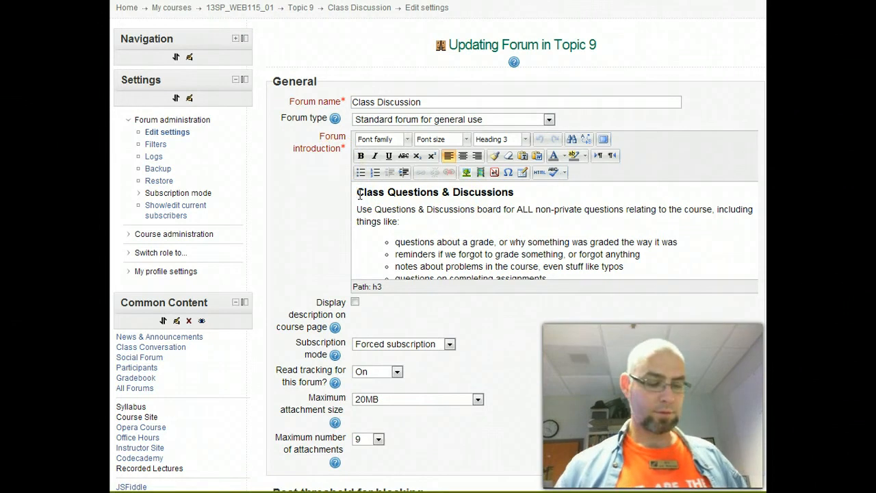
- Extend the forum introduction's heading to read "Class Questions & Discussions Instructions (click for instructions)"
left_click(546, 193)
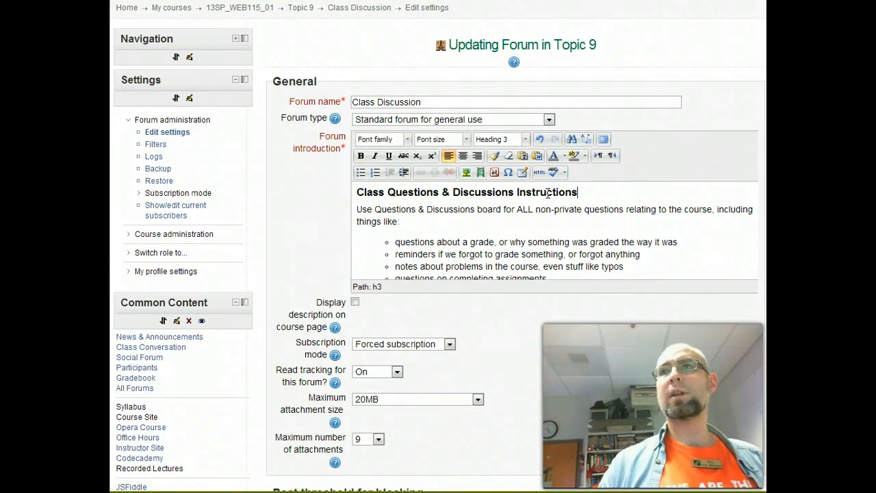
left_click_drag(583, 192, 323, 188)
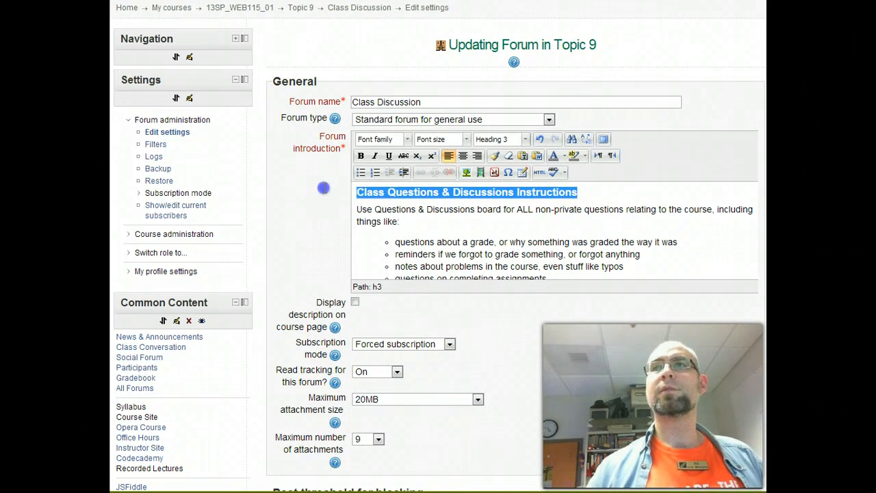
left_click(595, 194)
type("(click for instructions")
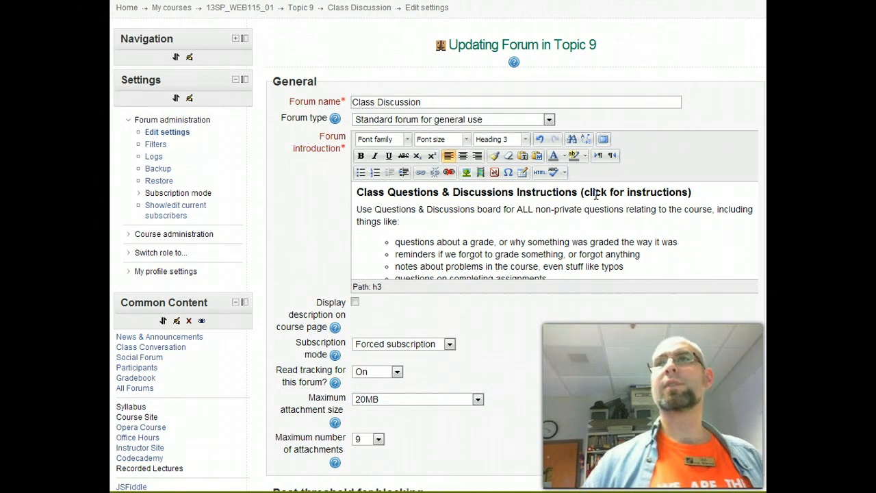
- Link the whole introduction heading to the copied address of the instructions page, opening in the same window
left_click_drag(705, 191, 304, 185)
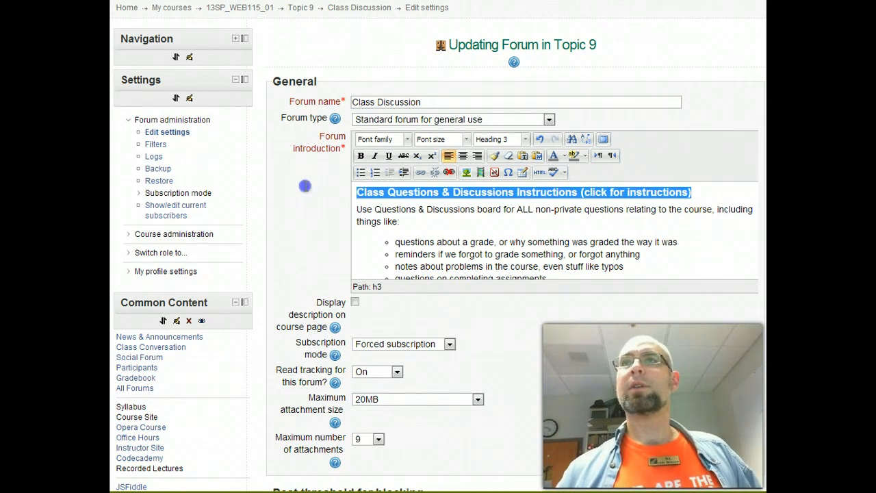
left_click(420, 173)
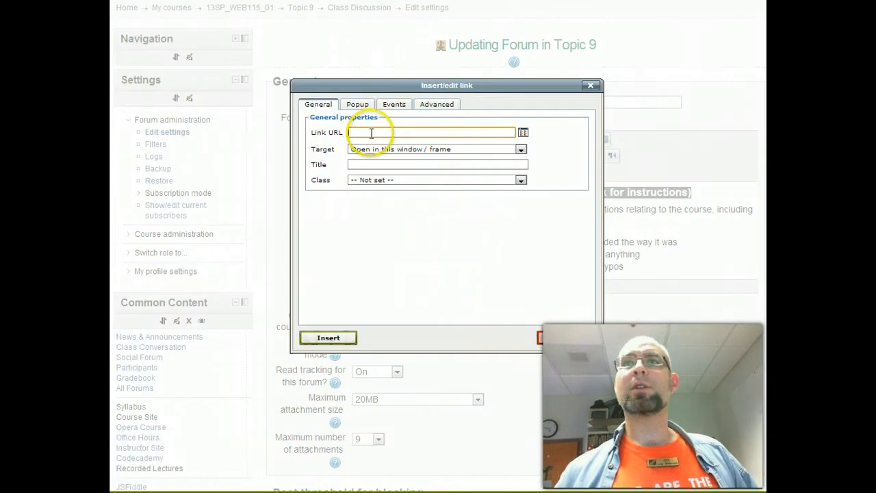
key("ctrl+v")
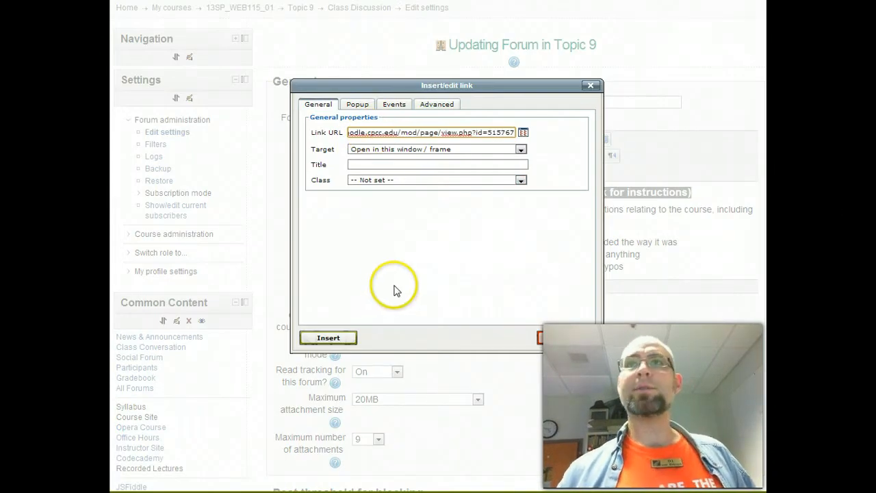
left_click(329, 337)
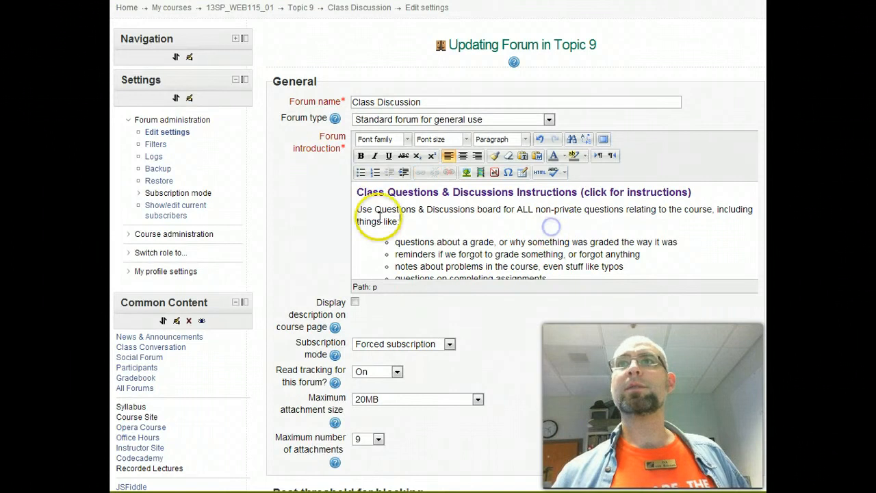
- Delete all introduction text below the linked heading, then save and display the forum
left_click_drag(355, 209, 626, 293)
key("BackSpace")
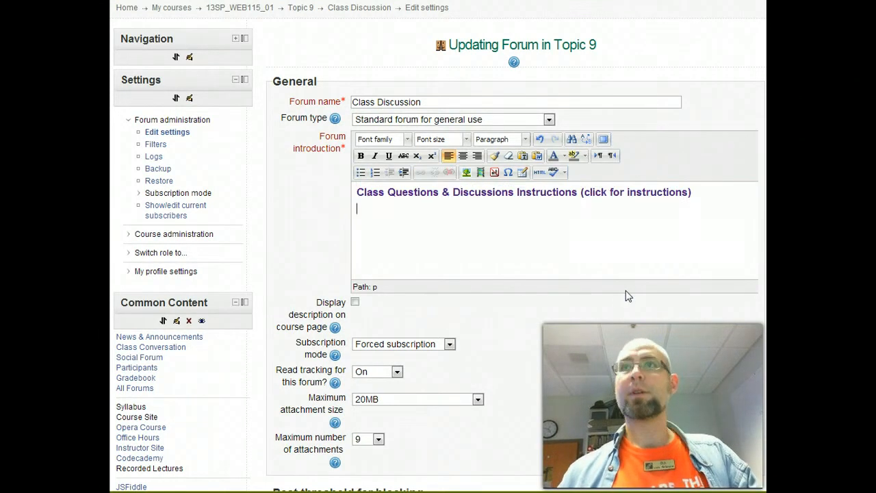
key("BackSpace")
left_click(553, 211)
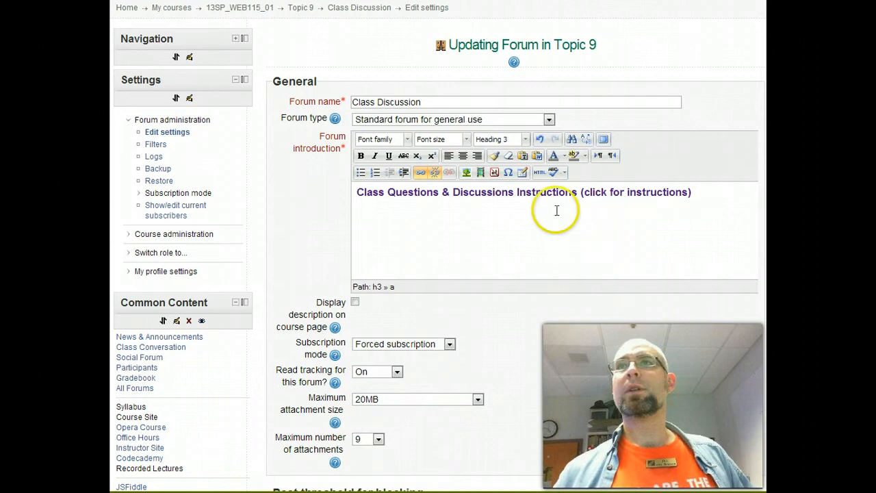
left_click(533, 239)
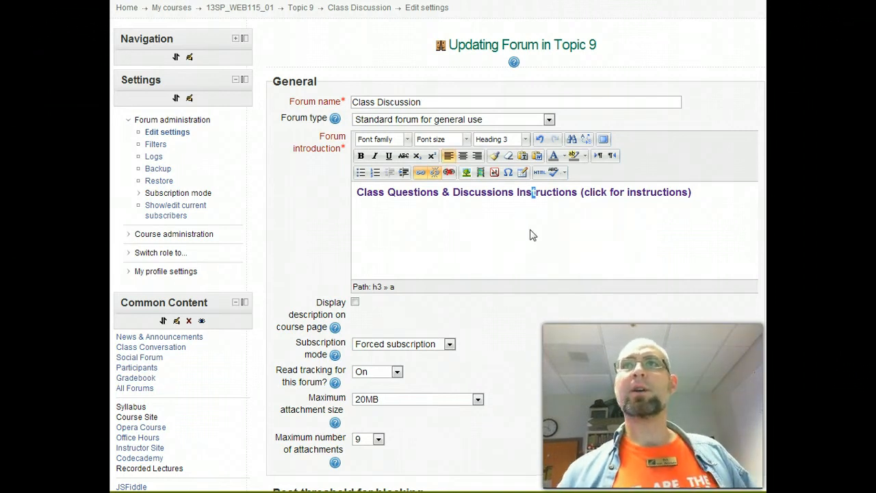
scroll(533, 235, "down", 15)
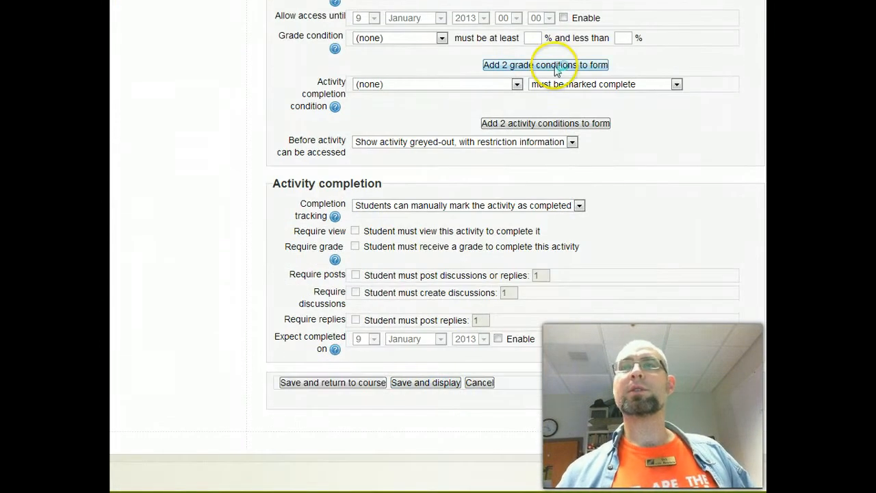
left_click(557, 66)
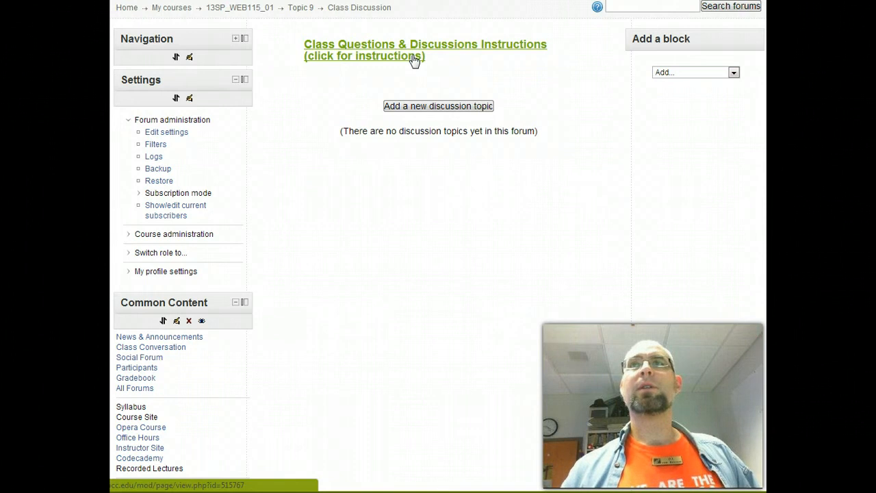
- Shorten the forum's linked heading to "Class Questions & Discussions (click for instructions)" and save and display the forum
left_click(416, 110)
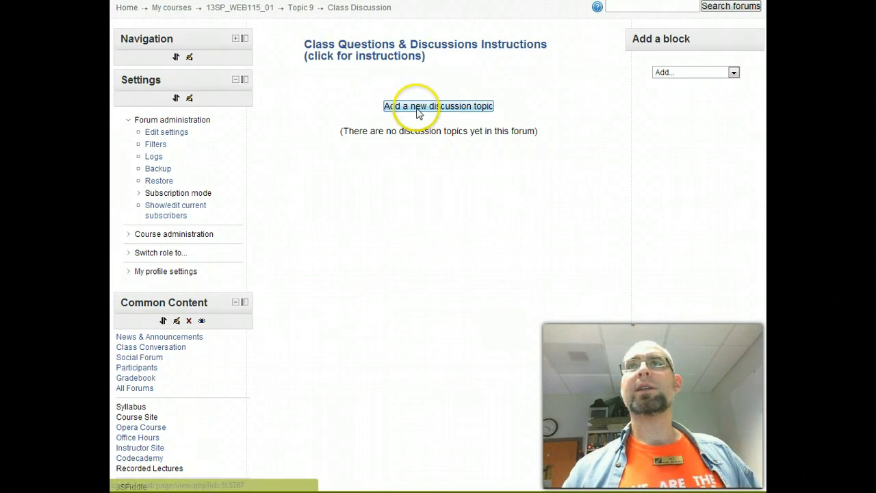
left_click(171, 132)
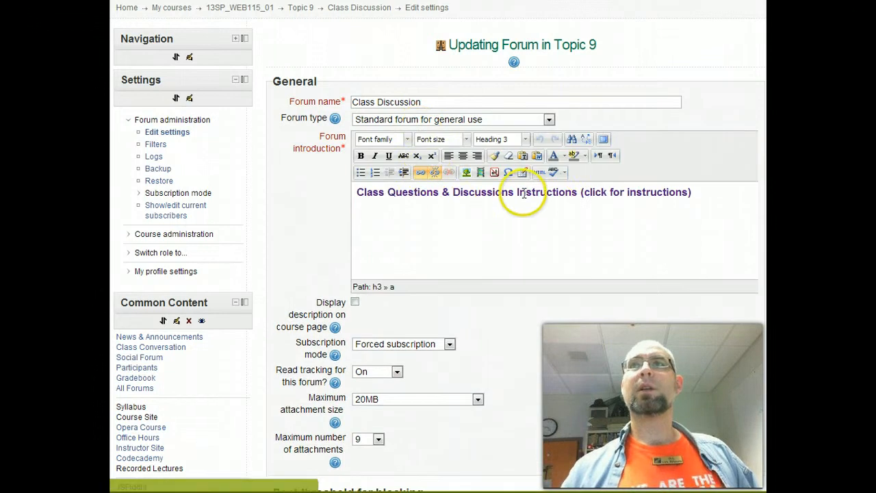
left_click(516, 192)
left_click(534, 235)
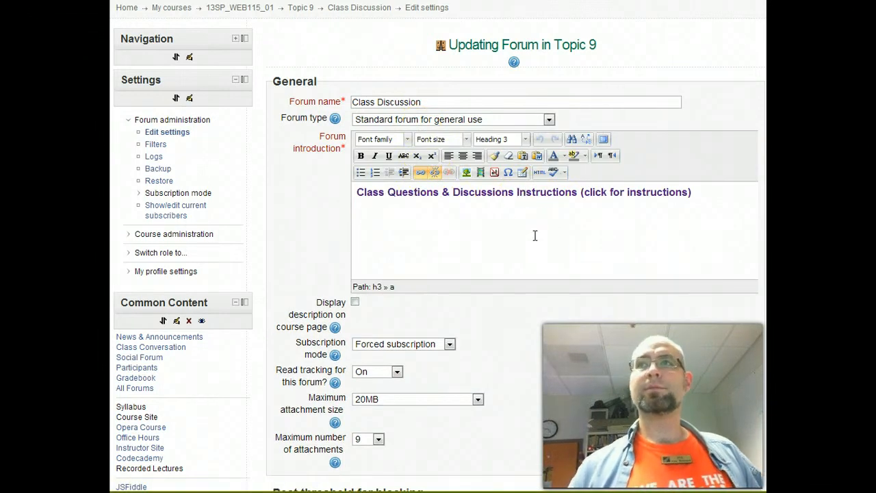
key("Delete")
key("Delete")
key("Delete")
key("Delete")
key("Delete")
key("Delete")
key("Delete")
key("Delete")
key("Delete")
key("Delete")
key("Delete")
key("Delete")
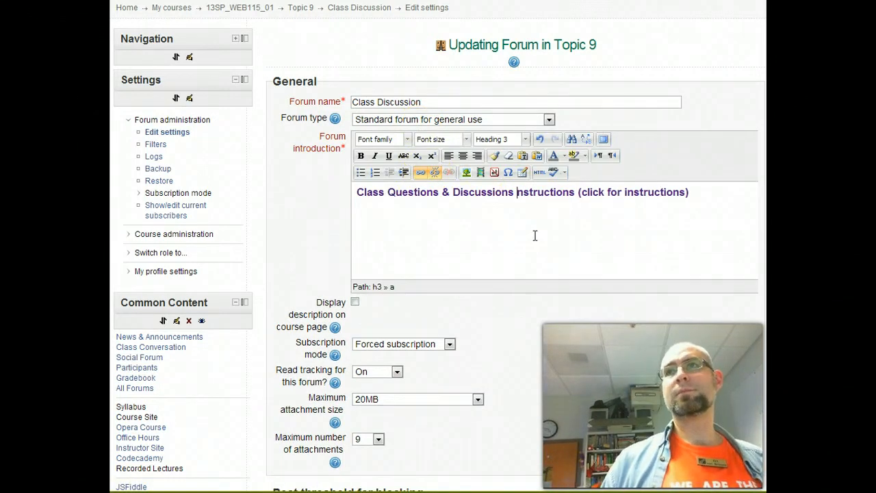
key("Delete")
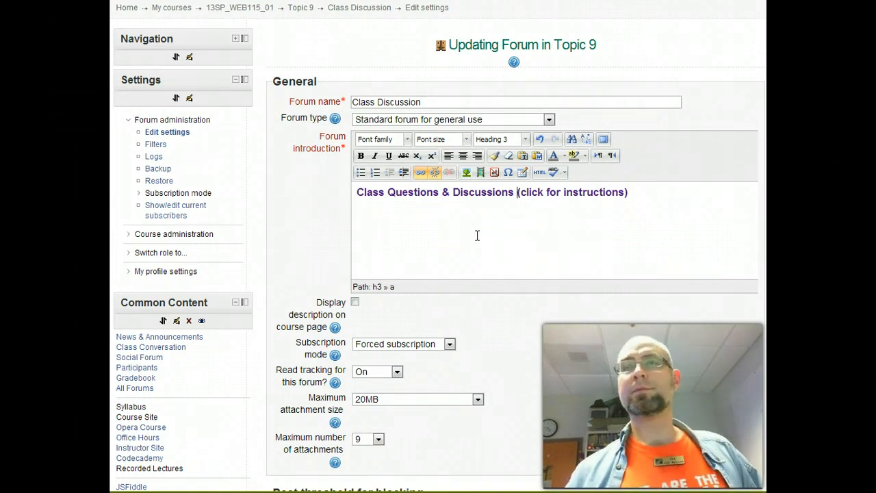
scroll(477, 235, "down", 15)
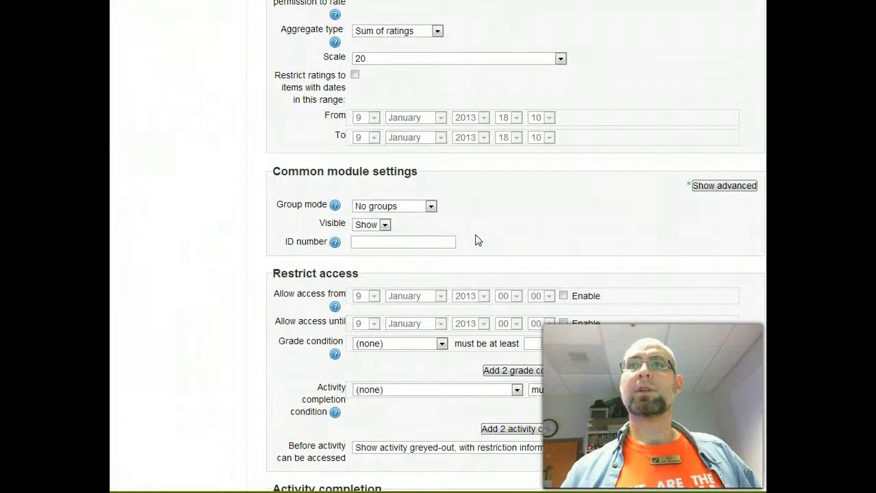
left_click(432, 383)
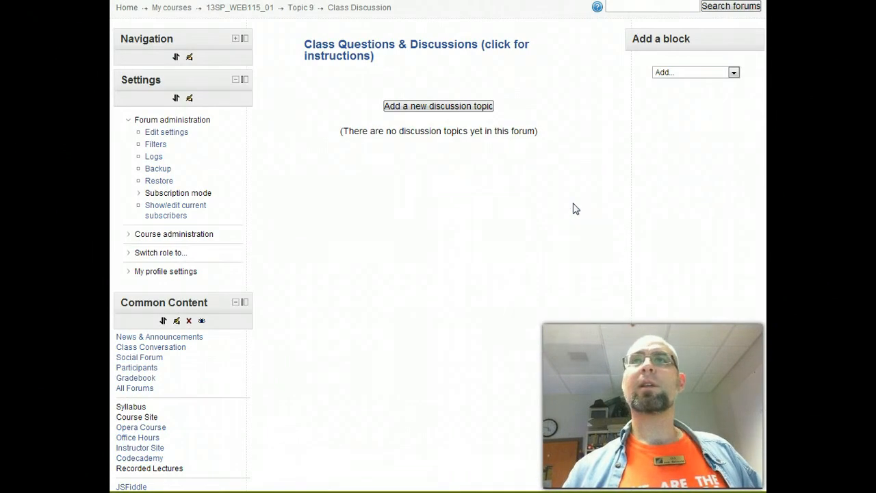
- Return to the course page and look over the topic outline from UNIT 1 down to the forums in topic 9
left_click(239, 7)
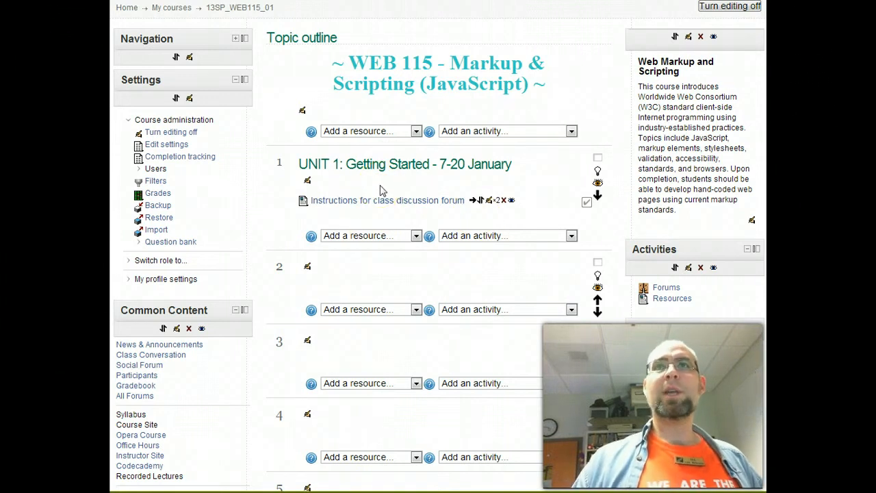
left_click(416, 236)
left_click(416, 237)
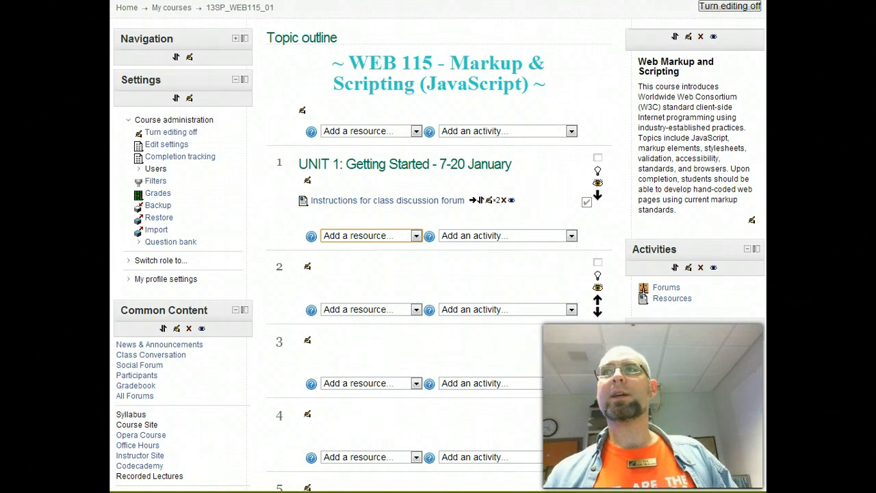
scroll(437, 274, "down", 10)
scroll(438, 246, "up", 2)
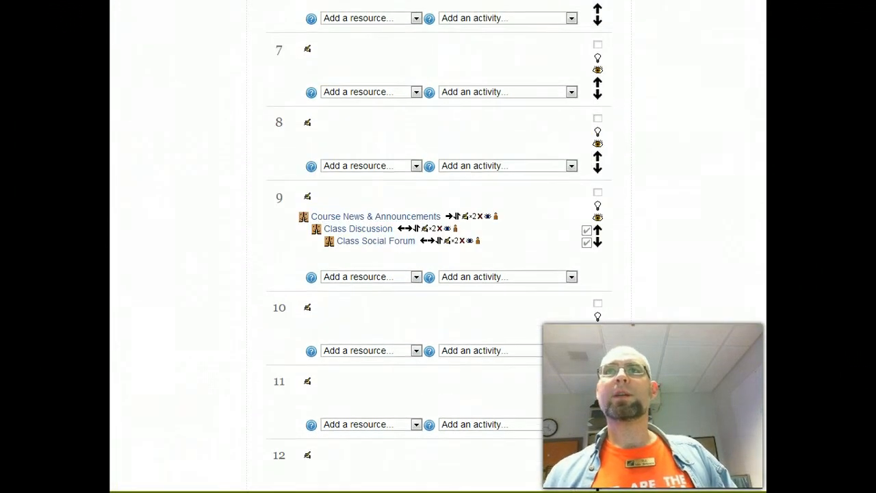
- Turn editing off and review the course heading, the Common Content links and the topic outline down to the forums in topic 9
scroll(340, 200, "up", 8)
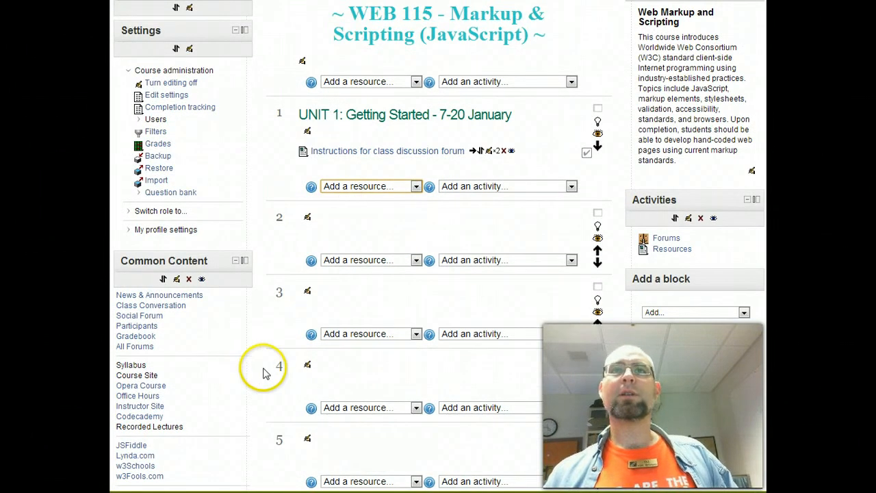
left_click_drag(151, 369, 112, 364)
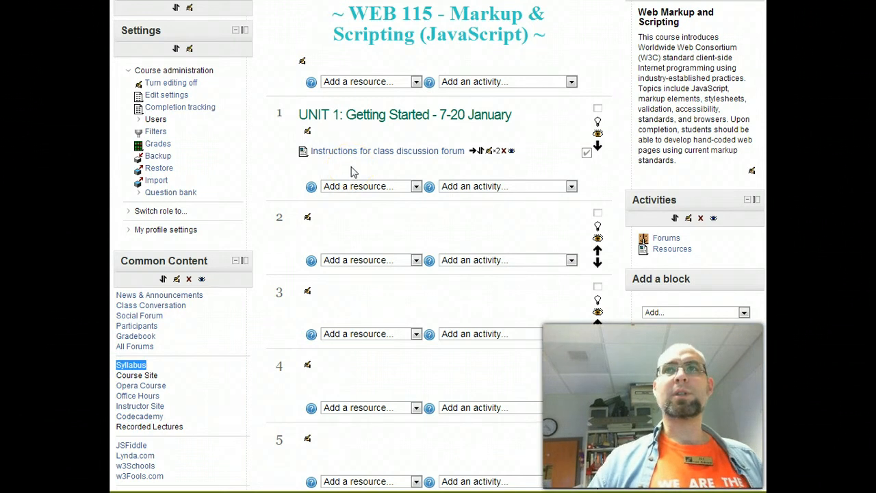
scroll(472, 136, "up", 2)
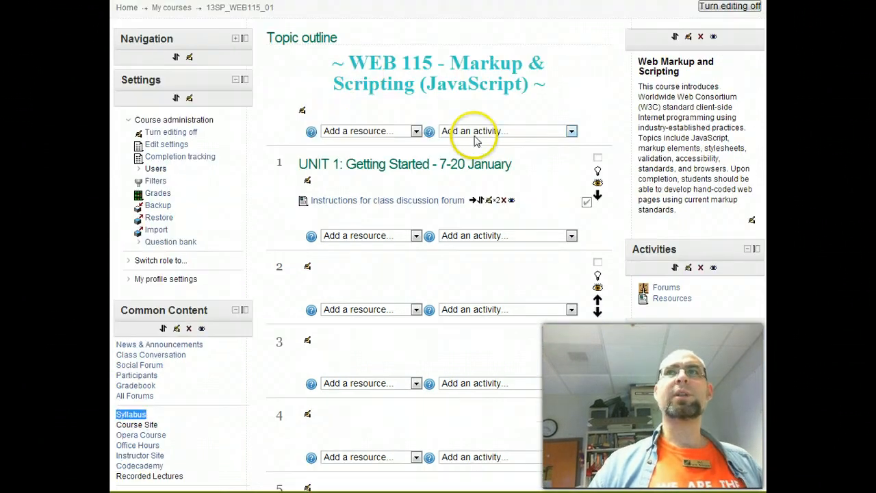
left_click(335, 63)
left_click_drag(335, 63, 539, 116)
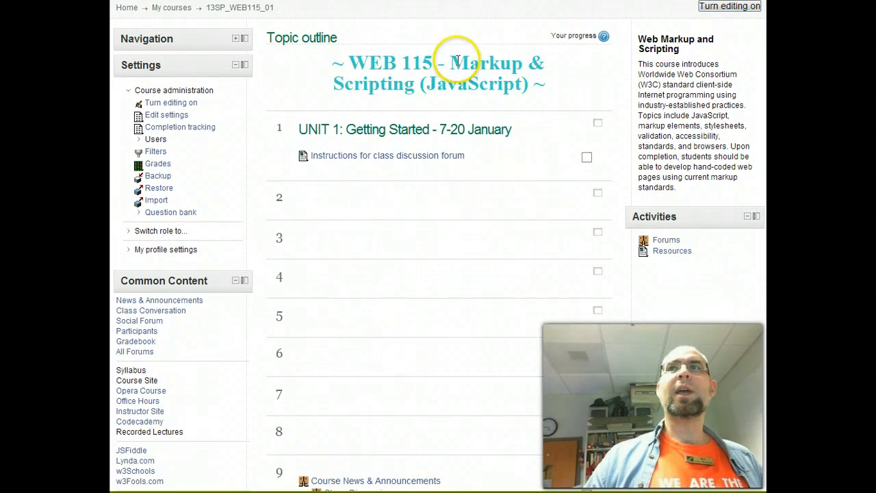
left_click_drag(347, 63, 587, 91)
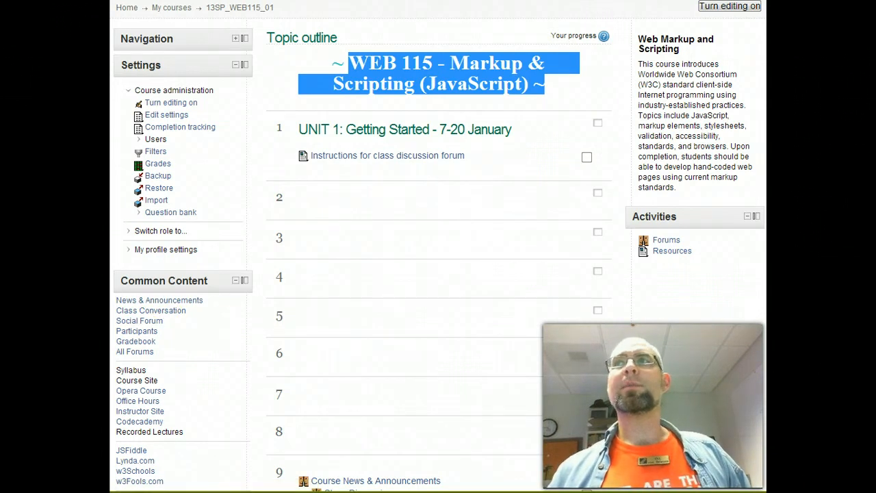
scroll(438, 246, "down", 3)
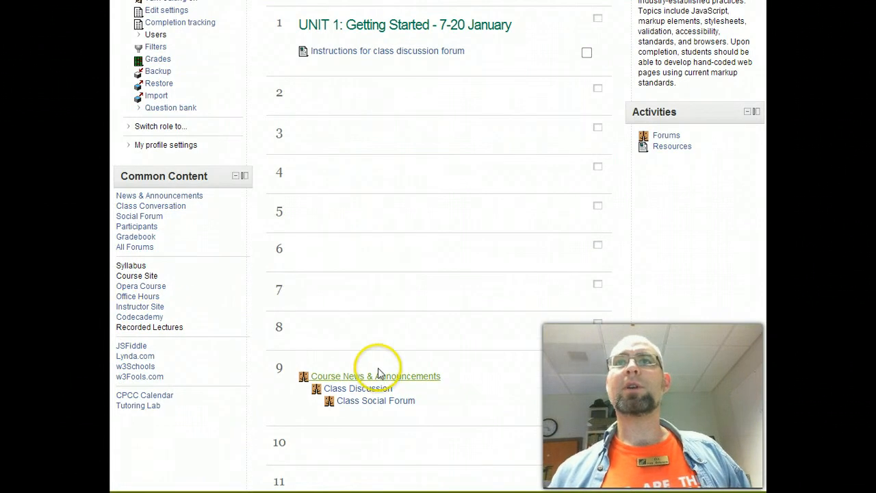
- Show only topic 9 with editing on, and save the Class Discussion forum with completion tracking set to "Do not indicate activity completion"
left_click(598, 363)
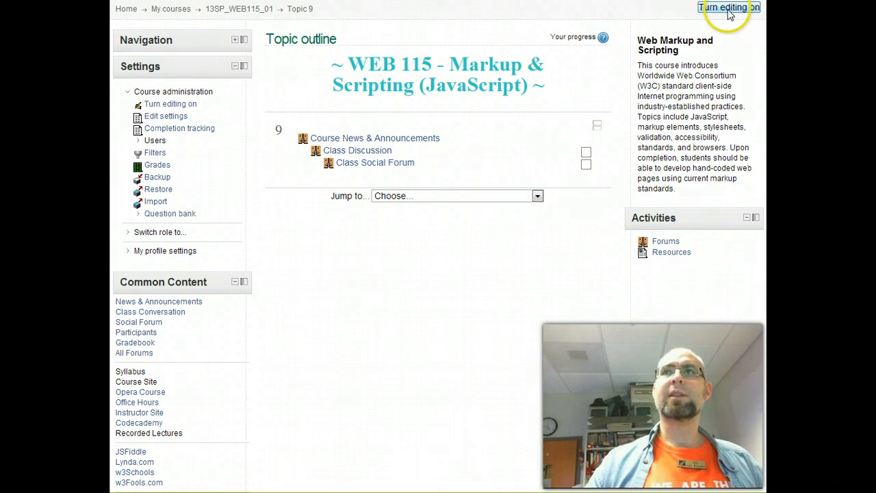
left_click(584, 121)
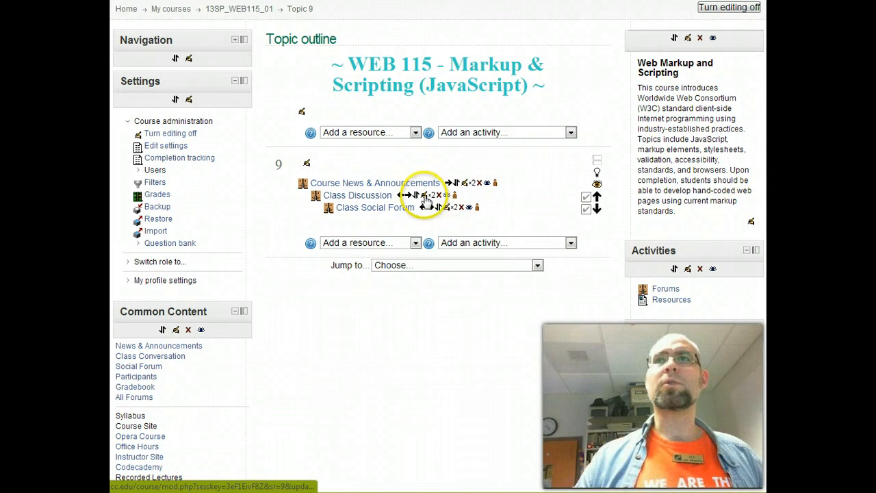
left_click(425, 196)
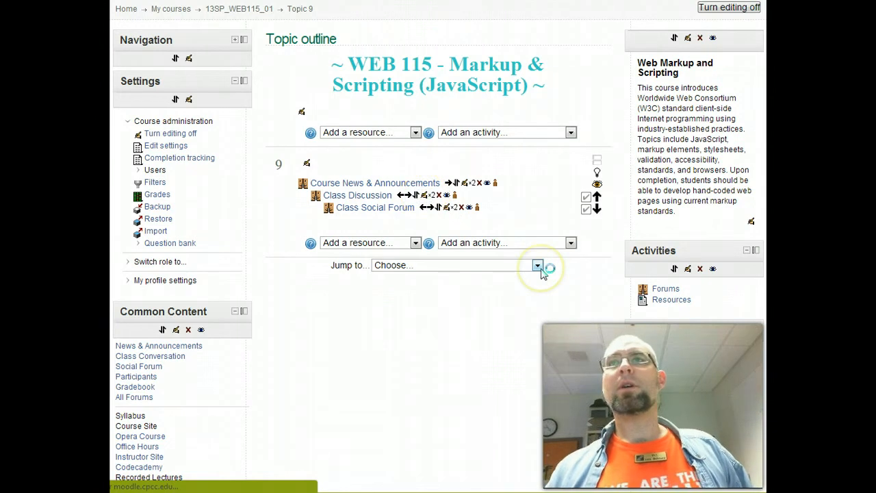
scroll(542, 269, "down", 12)
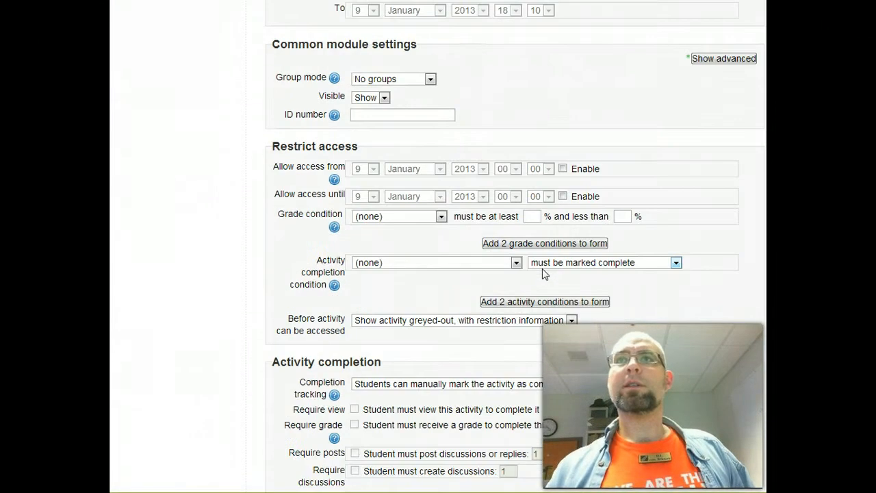
scroll(542, 269, "down", 3)
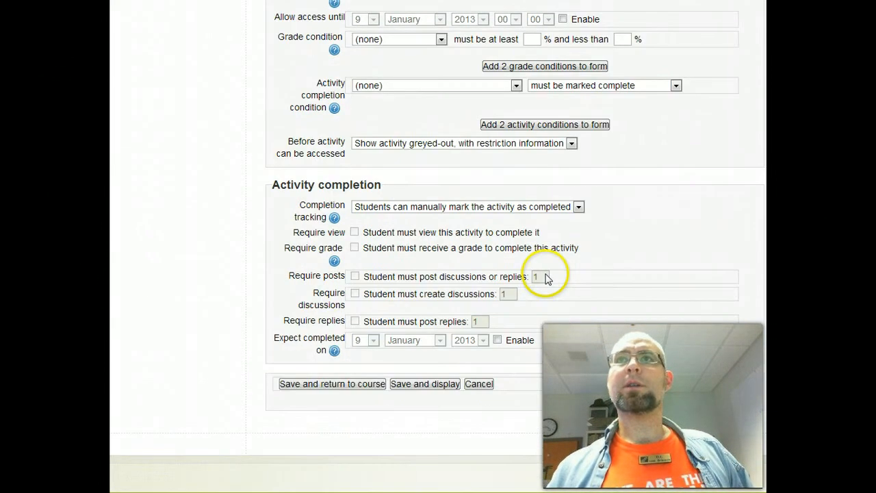
left_click(466, 210)
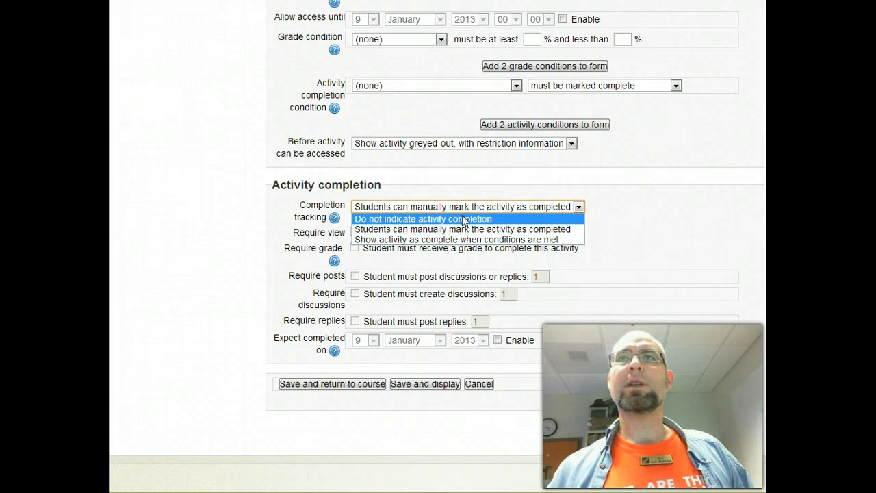
left_click(463, 218)
left_click(358, 384)
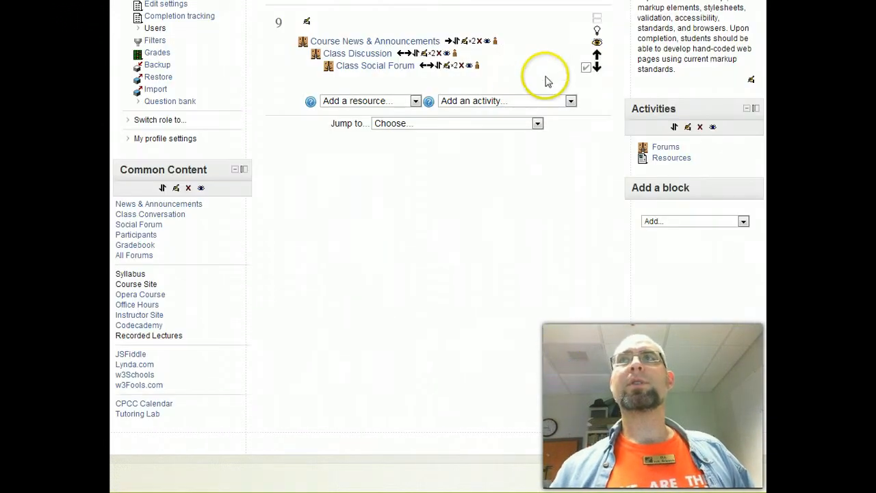
- Save the Class Social Forum with completion tracking set to "Do not indicate activity completion" and show all course topics again
left_click(446, 66)
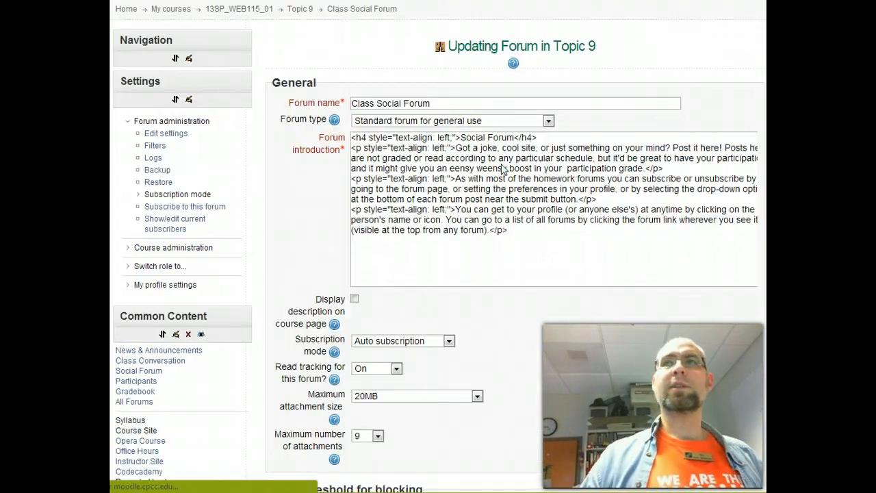
scroll(518, 251, "down", 10)
scroll(517, 253, "down", 3)
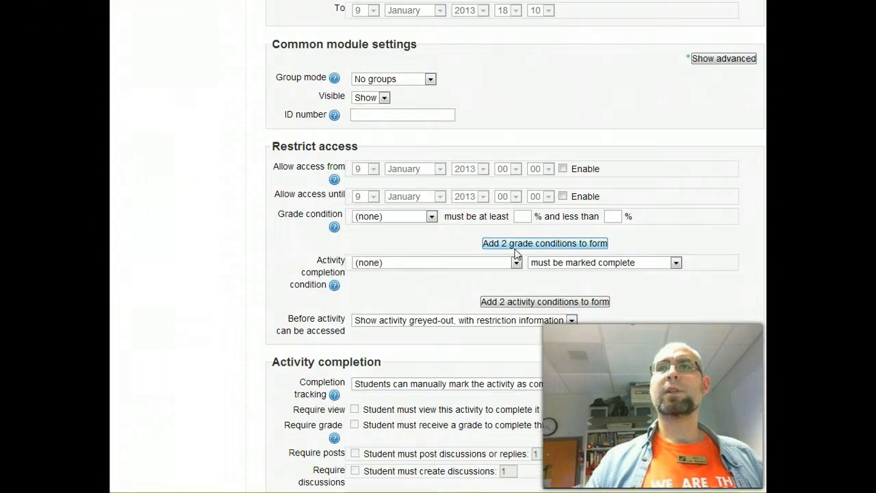
scroll(516, 253, "down", 3)
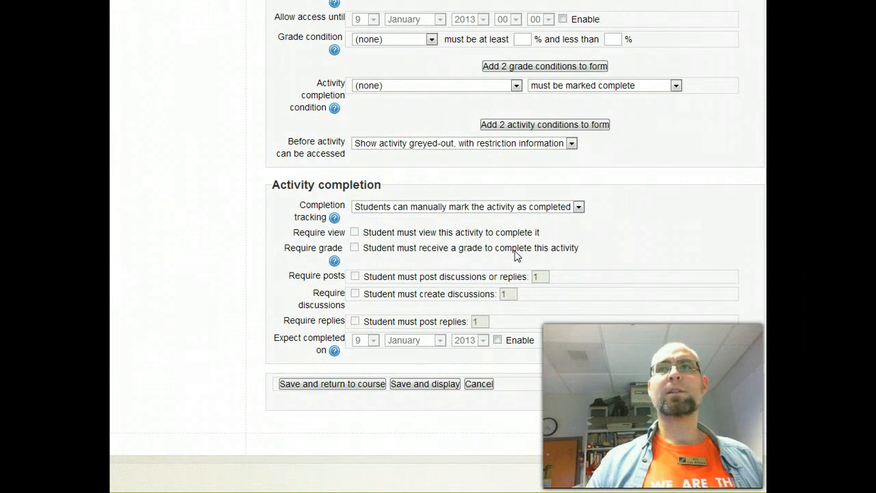
left_click(537, 207)
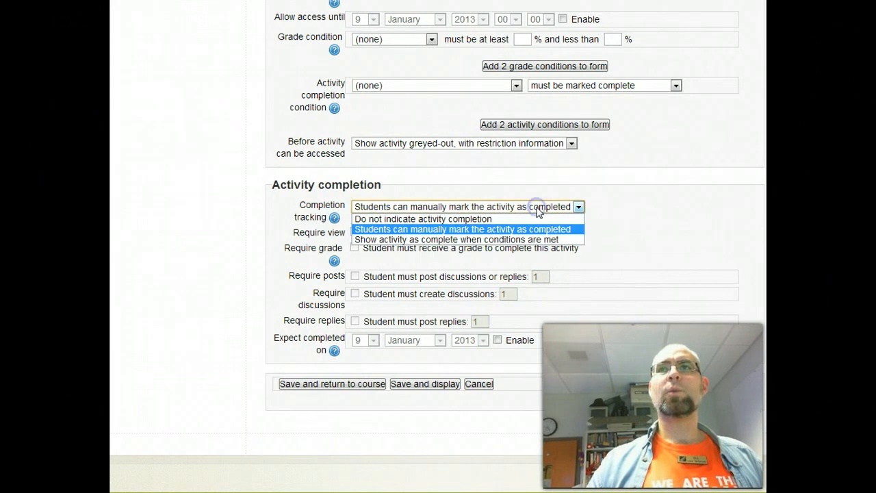
left_click(453, 219)
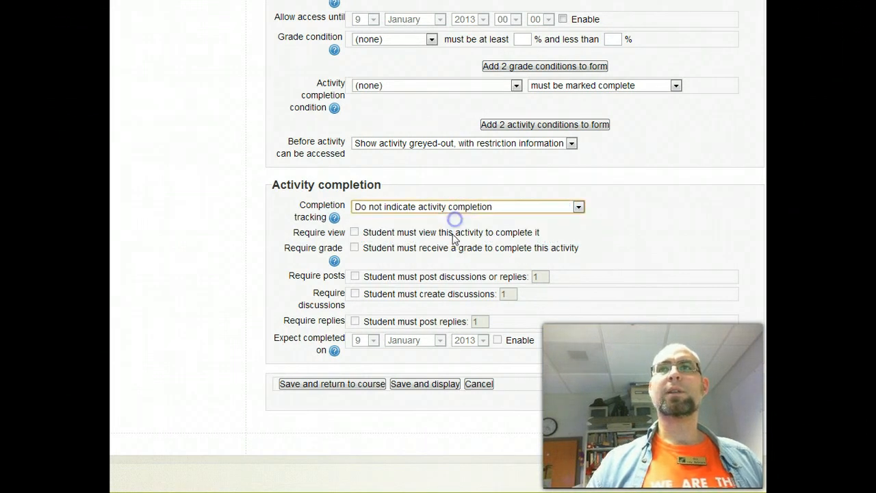
left_click(336, 385)
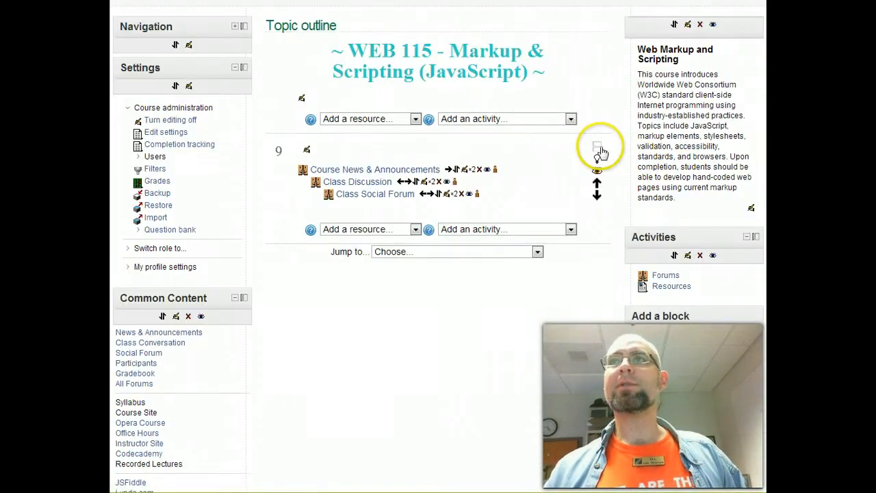
left_click(597, 149)
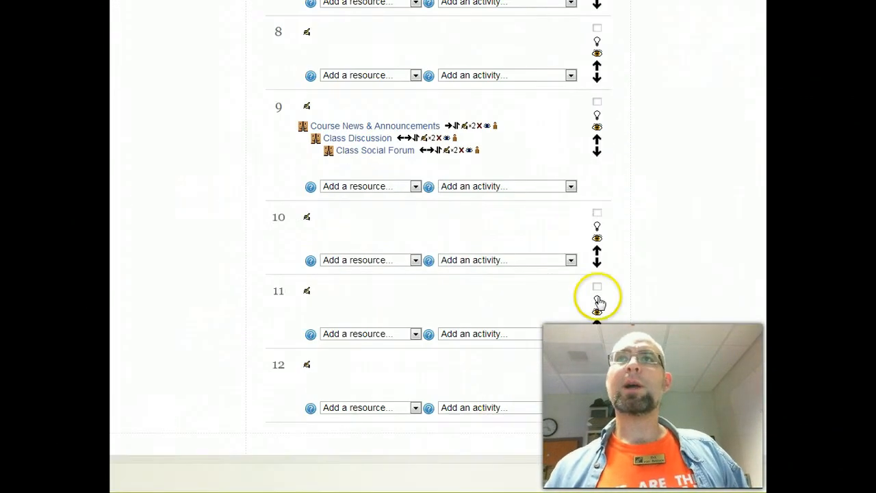
scroll(598, 301, "up", 10)
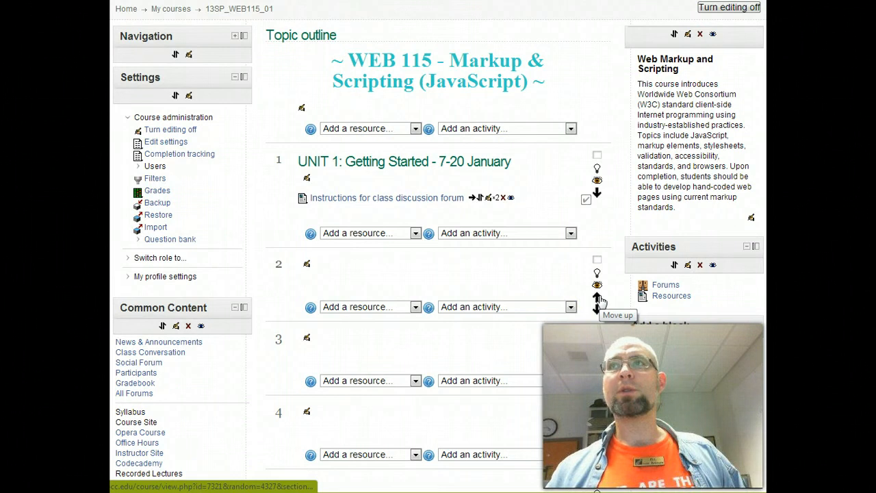